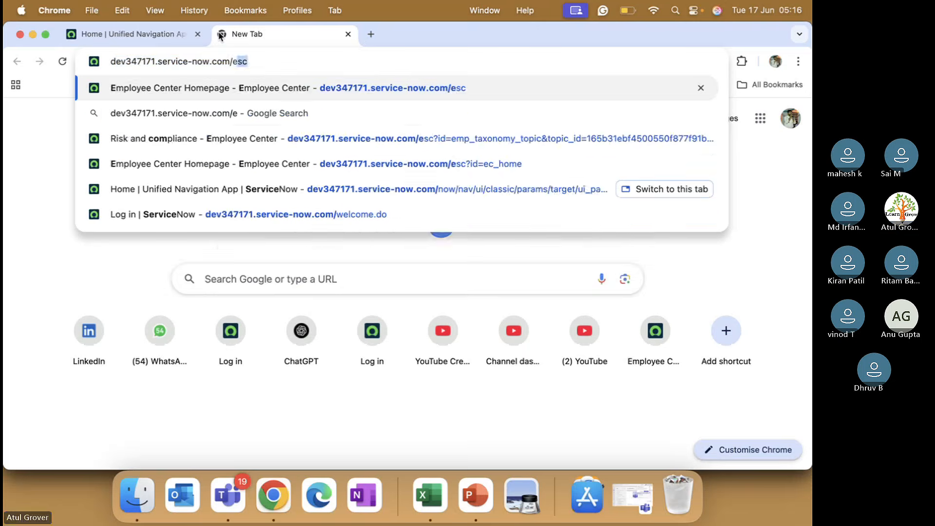
Open the Employee Center portal at dev347171.service-now.com/esc and bring up the Report Issue form under Risk and compliance
{"action": "key", "text": "Return"}
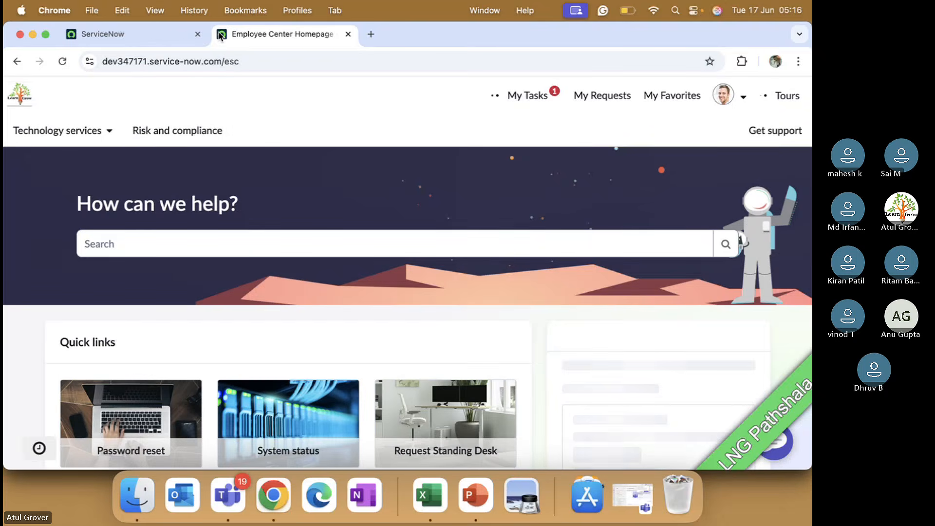
{"action": "left_click", "coordinate": [201, 135]}
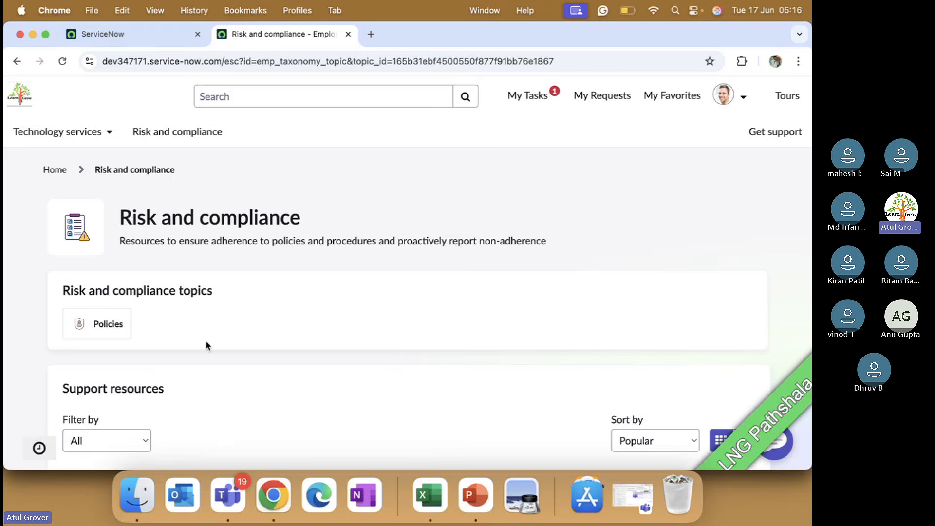
{"action": "scroll", "coordinate": [204, 344], "scroll_direction": "down", "scroll_amount": 6}
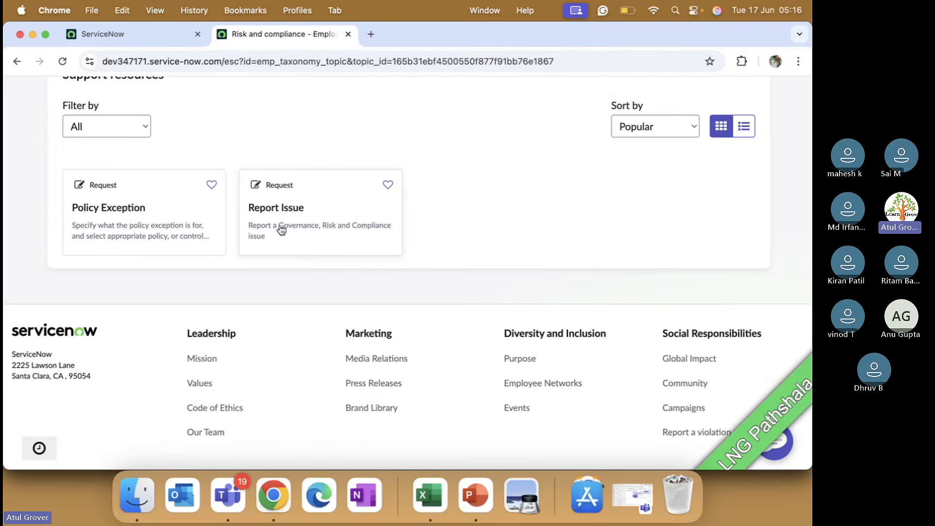
{"action": "left_click", "coordinate": [288, 217]}
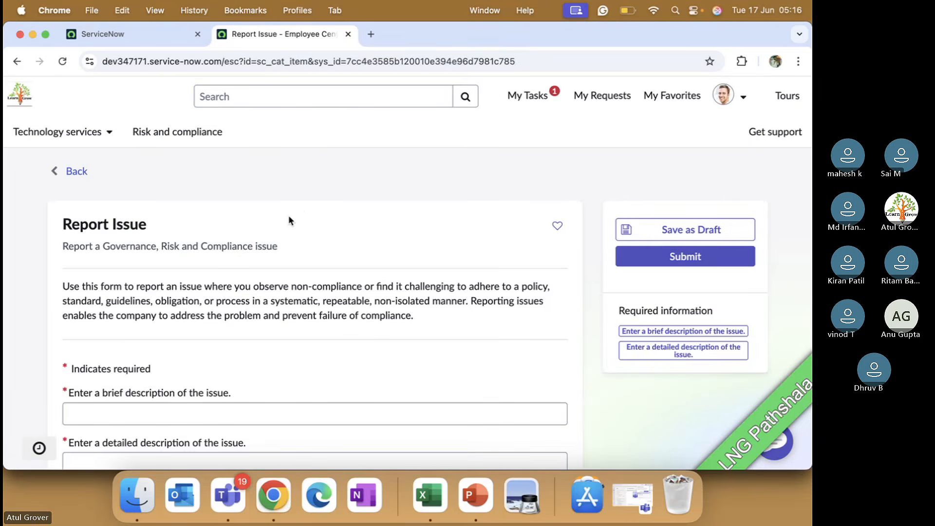
Check the Triage Issue Application slide, return from the Report Issue form and view the Risk and compliance support resources
{"action": "key", "text": "super+Tab"}
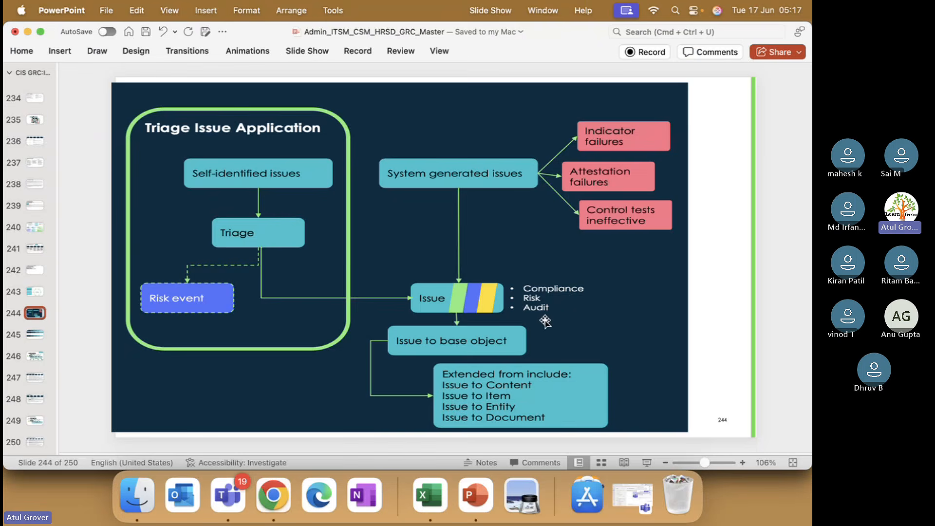
{"action": "key", "text": "super+Tab"}
{"action": "left_click", "coordinate": [73, 173]}
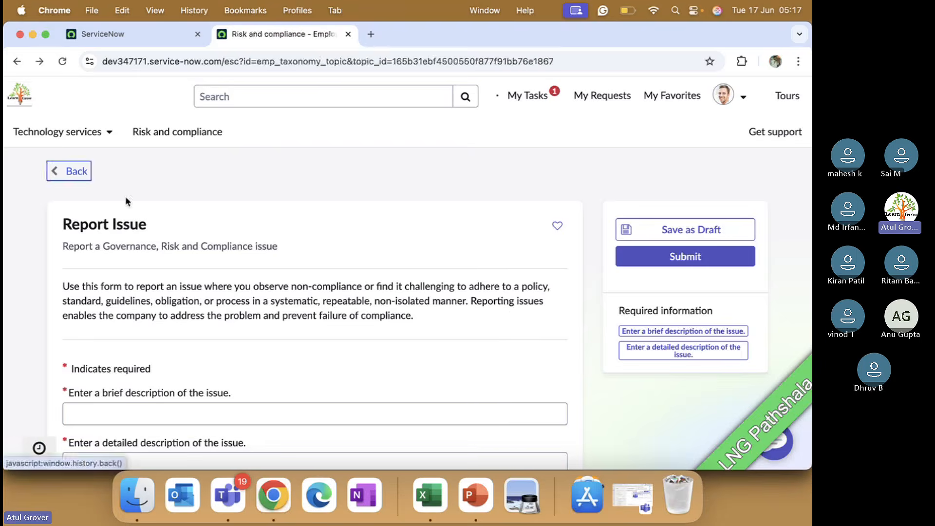
{"action": "scroll", "coordinate": [368, 390], "scroll_direction": "down", "scroll_amount": 1}
{"action": "scroll", "coordinate": [371, 383], "scroll_direction": "down", "scroll_amount": 5}
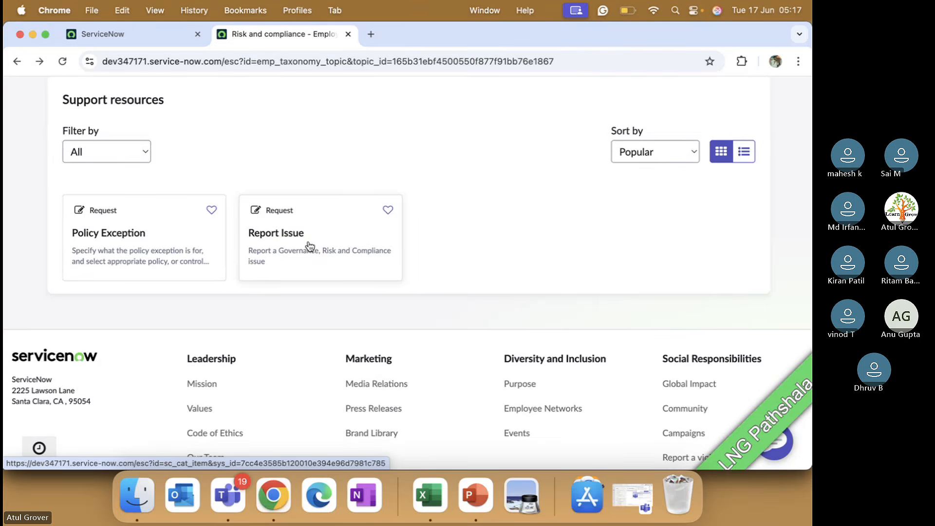
Switch to PowerPoint and show slide 243 on the issue management cycle and the products to activate
{"action": "key", "text": "super+Tab"}
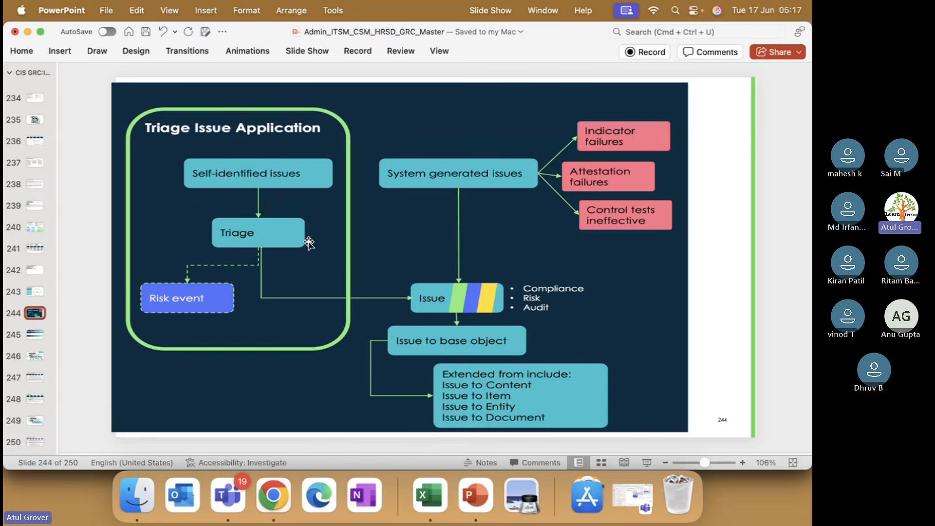
{"action": "key", "text": "Up"}
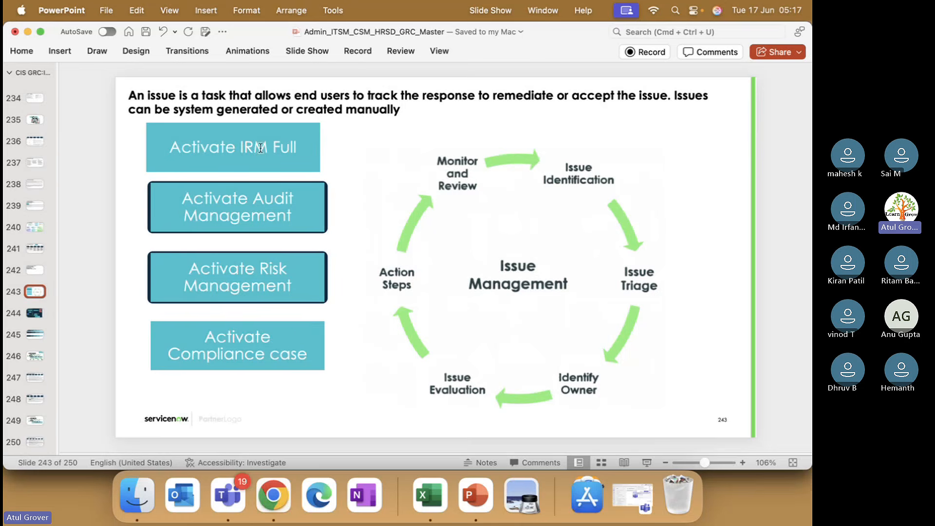
Switch back to ServiceNow in Chrome and open the Application Manager by filtering the navigator for "plugins"
{"action": "left_click", "coordinate": [272, 499]}
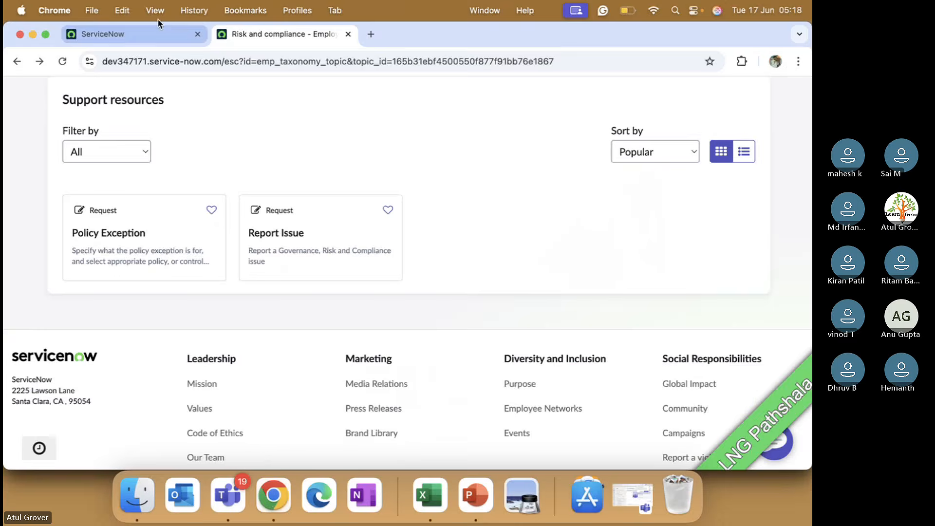
{"action": "left_click", "coordinate": [151, 41]}
{"action": "left_click", "coordinate": [139, 95]}
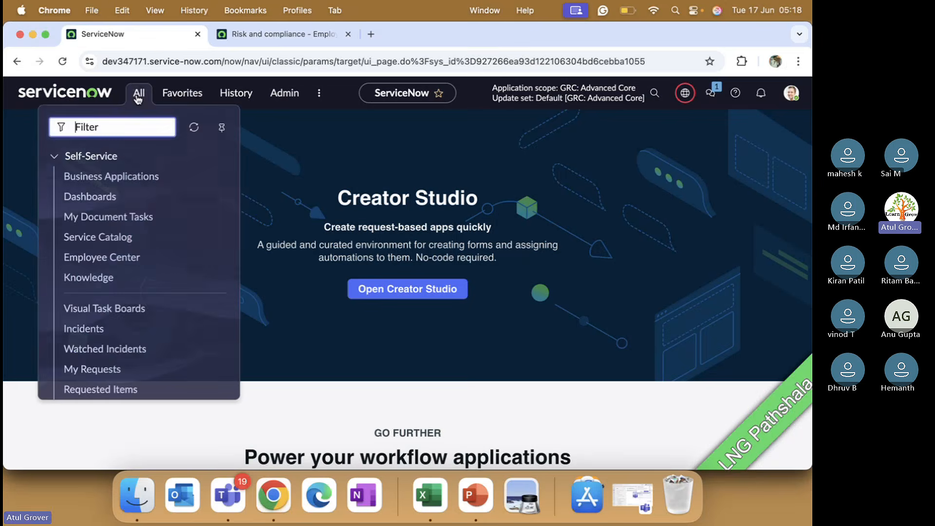
{"action": "type", "text": "plugins"}
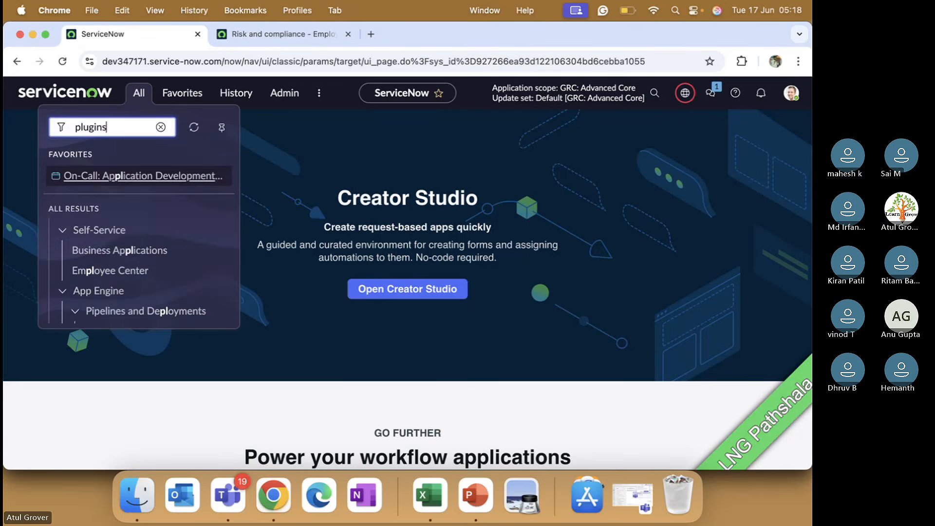
{"action": "left_click", "coordinate": [82, 244]}
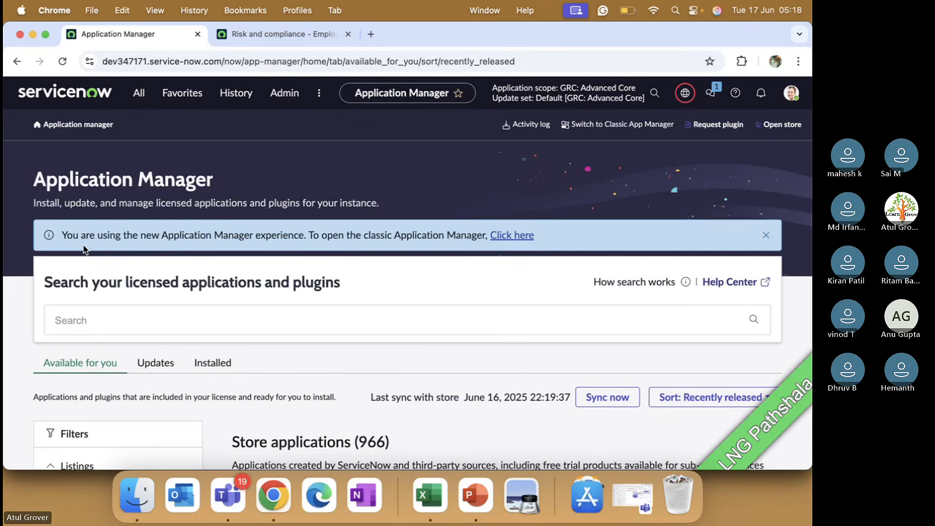
Search the licensed applications and plugins for "Integrated risk management"
{"action": "left_click", "coordinate": [131, 326]}
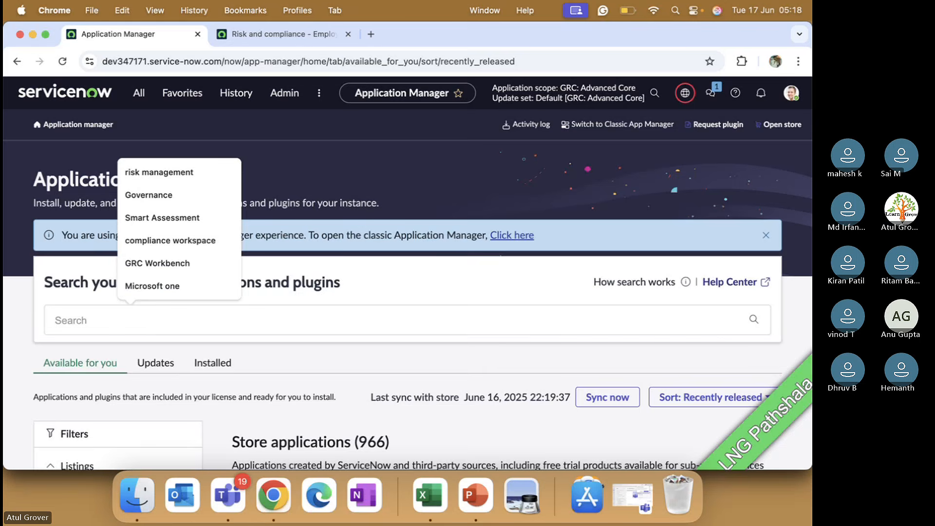
{"action": "type", "text": "Int"}
{"action": "key", "text": "Down"}
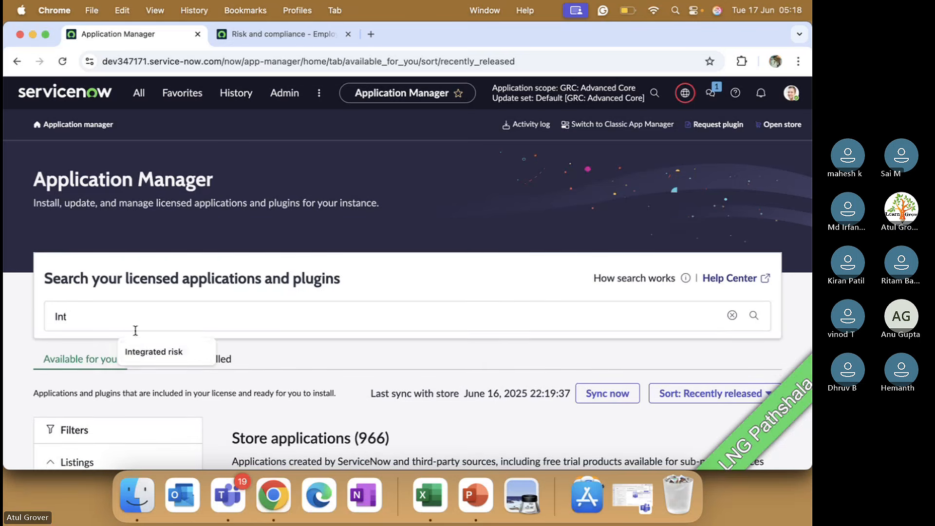
{"action": "left_click", "coordinate": [146, 350]}
{"action": "type", "text": "manage"}
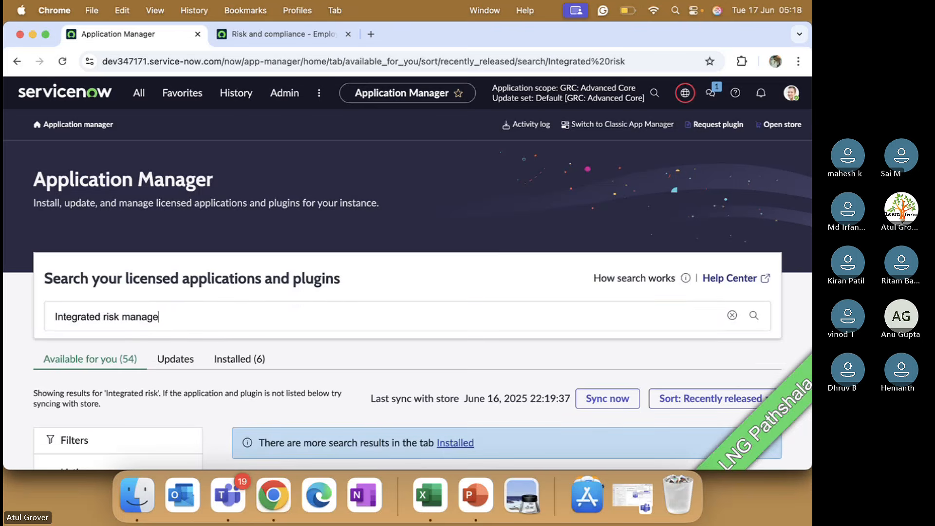
{"action": "type", "text": "ment"}
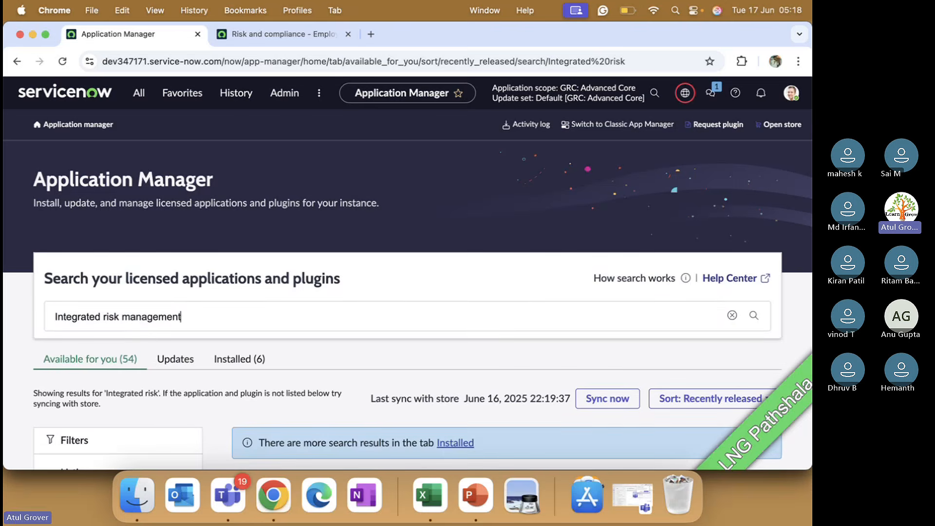
Expand the full list of matching ServiceNow products and open Integrated Risk Management
{"action": "scroll", "coordinate": [326, 310], "scroll_direction": "down", "scroll_amount": 15}
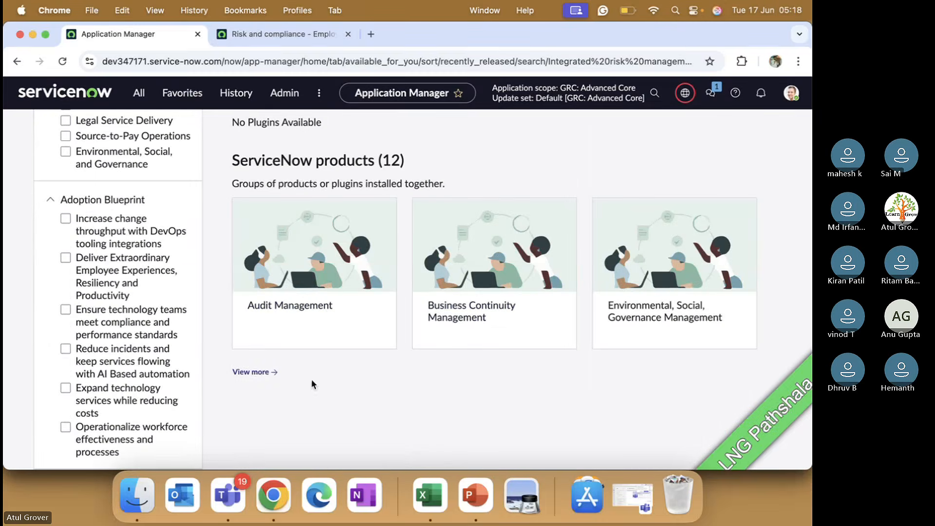
{"action": "left_click", "coordinate": [258, 372]}
{"action": "scroll", "coordinate": [312, 346], "scroll_direction": "down", "scroll_amount": 3}
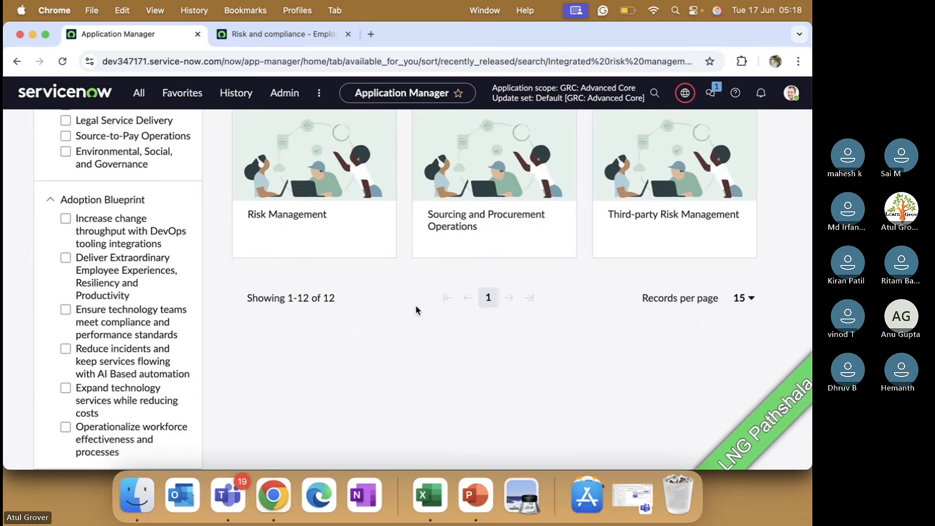
{"action": "scroll", "coordinate": [416, 305], "scroll_direction": "up", "scroll_amount": 6}
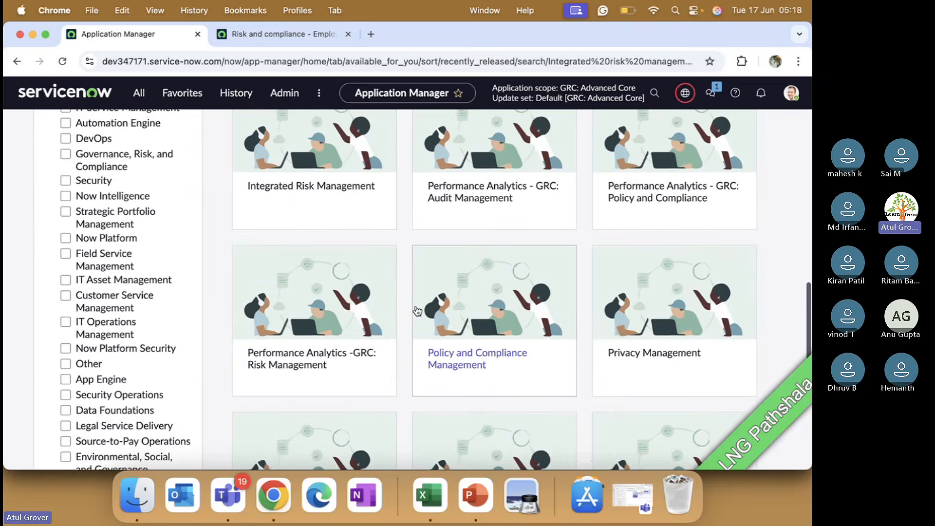
{"action": "scroll", "coordinate": [417, 311], "scroll_direction": "up", "scroll_amount": 3}
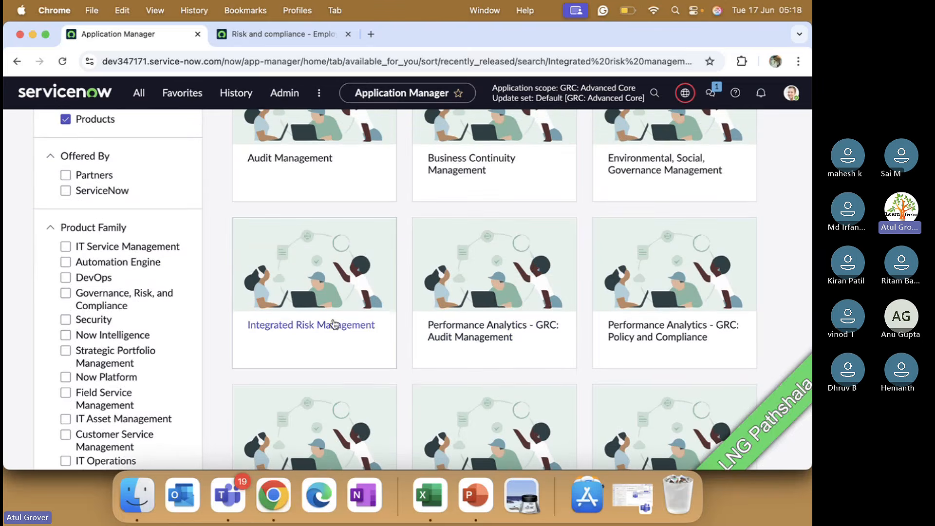
{"action": "left_click", "coordinate": [328, 326]}
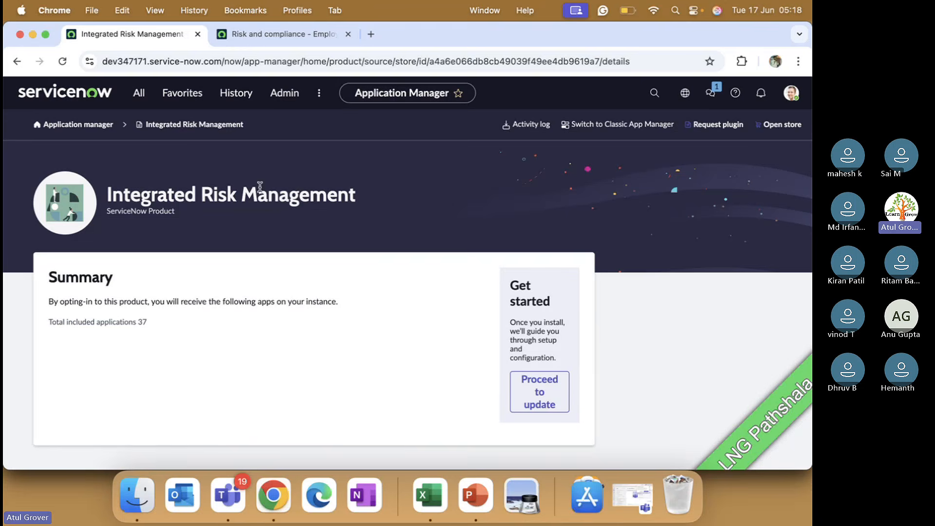
Highlight the product's total of included applications and change the application scope to Global
{"action": "left_click_drag", "start_coordinate": [148, 322], "coordinate": [139, 322]}
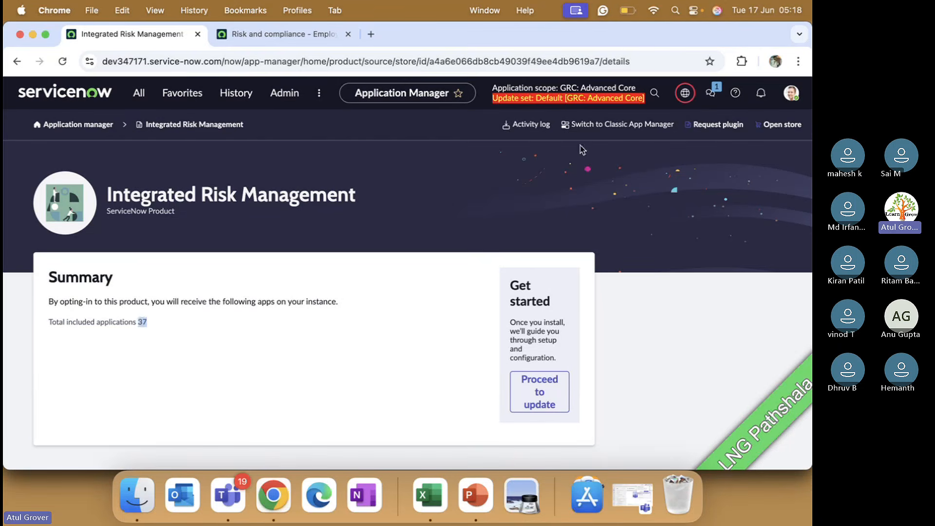
{"action": "left_click", "coordinate": [685, 93]}
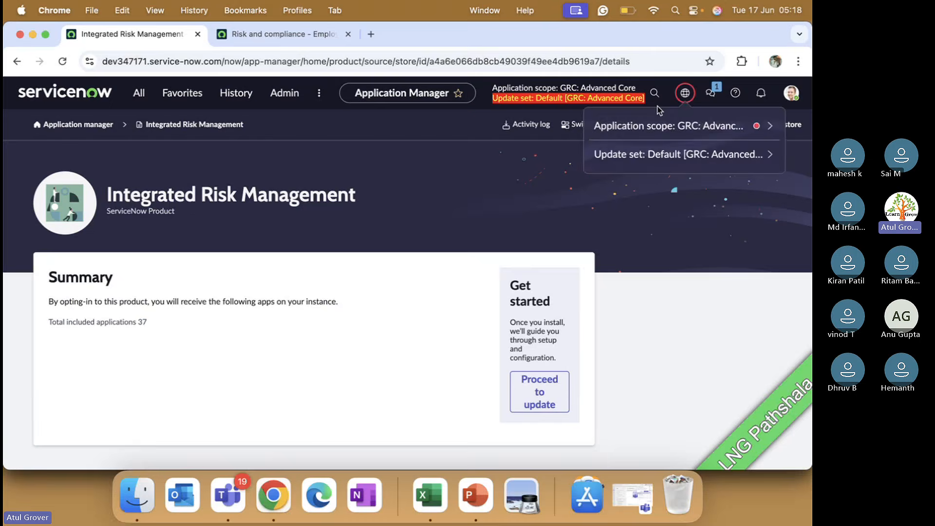
{"action": "left_click", "coordinate": [628, 127]}
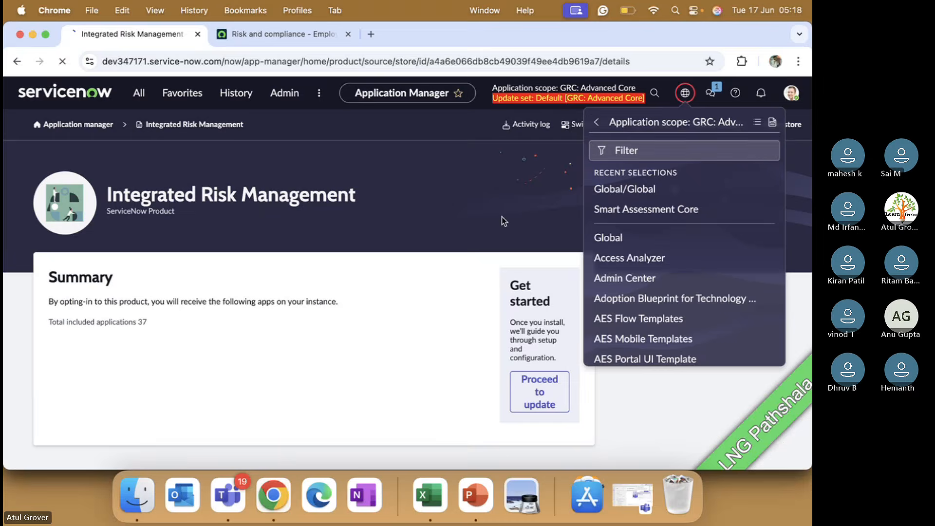
{"action": "left_click", "coordinate": [608, 239]}
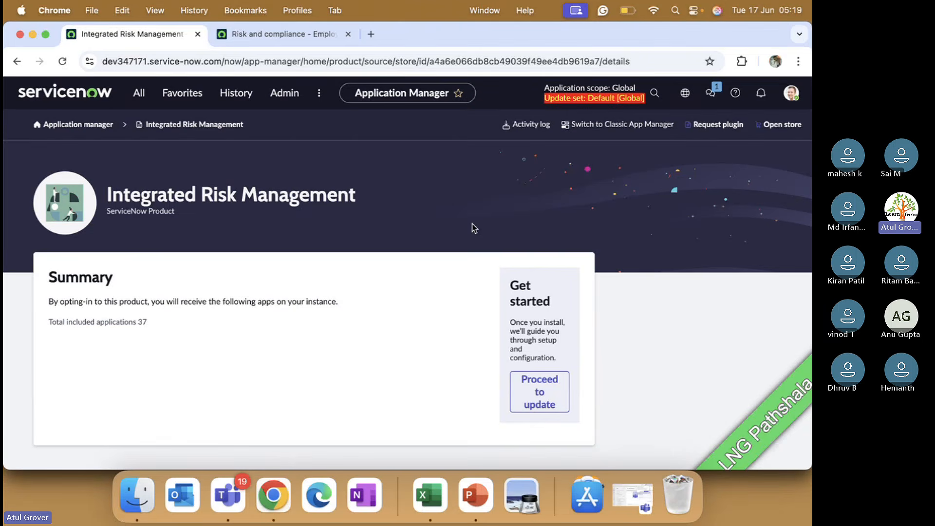
Find the "risk m" matches among the included applications, and search the same page for "compla"
{"action": "scroll", "coordinate": [369, 316], "scroll_direction": "down", "scroll_amount": 10}
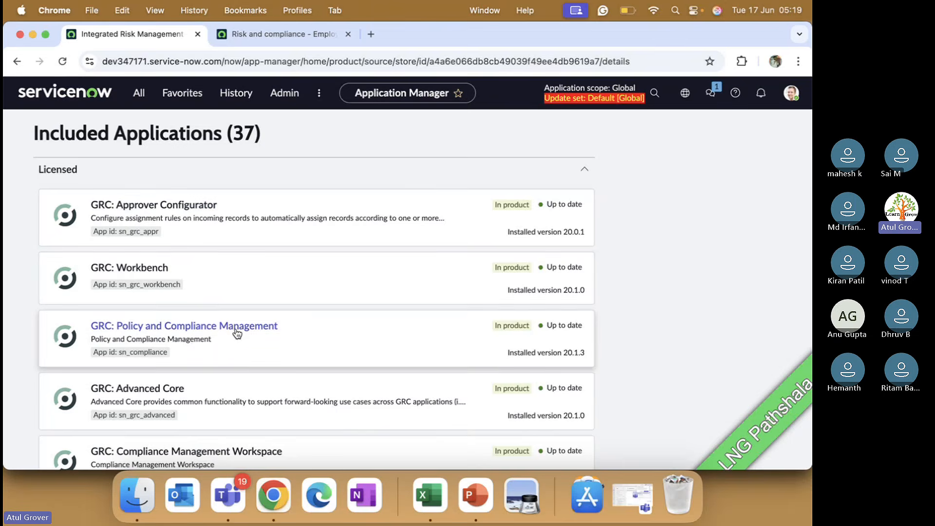
{"action": "key", "text": "super+f"}
{"action": "type", "text": "risk m"}
{"action": "key", "text": "Return"}
{"action": "key", "text": "Return"}
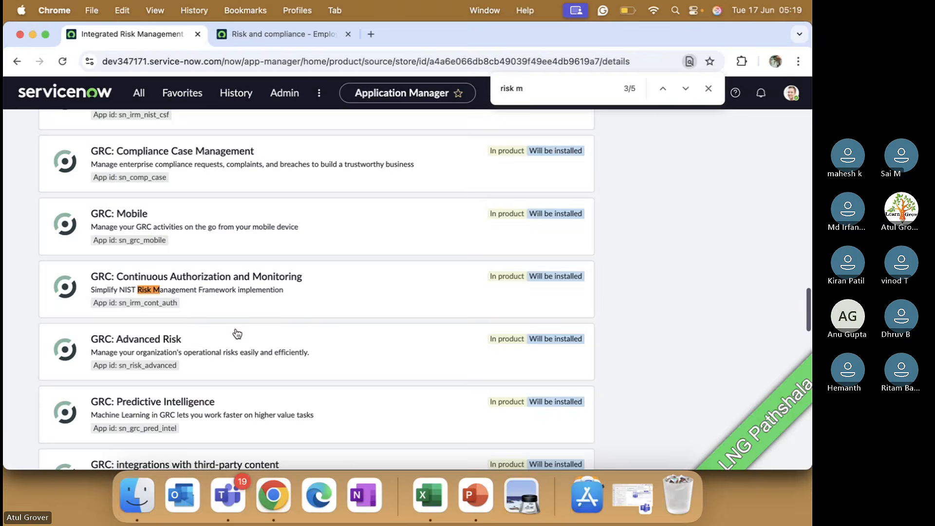
{"action": "key", "text": "Return"}
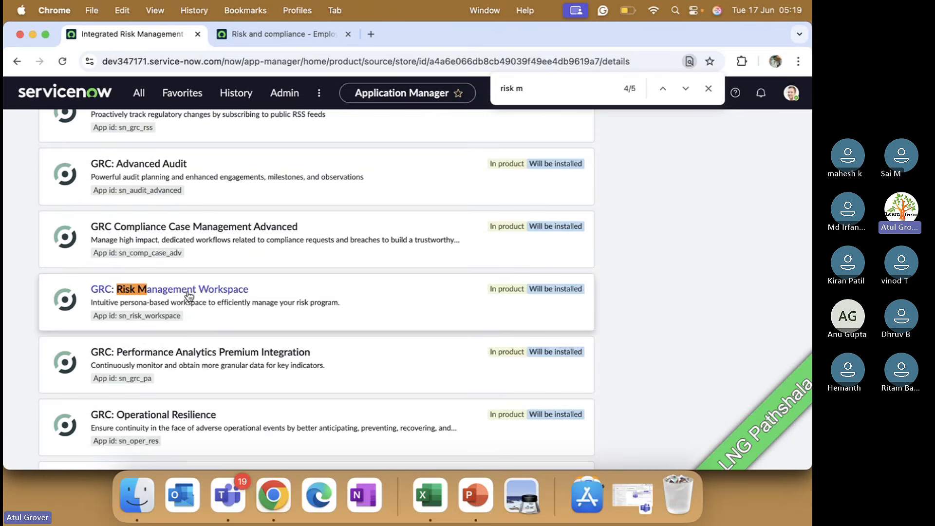
{"action": "key", "text": "Return"}
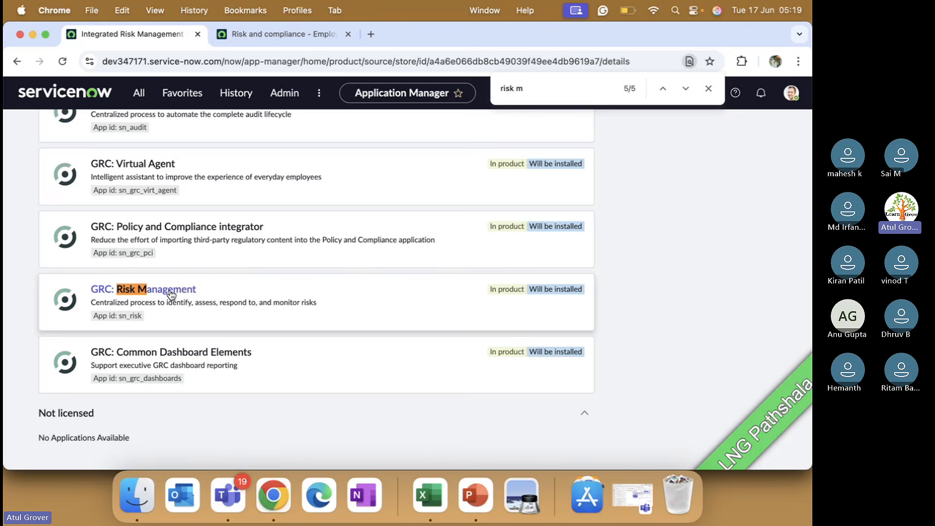
{"action": "left_click_drag", "start_coordinate": [524, 89], "coordinate": [483, 99]}
{"action": "type", "text": "compla"}
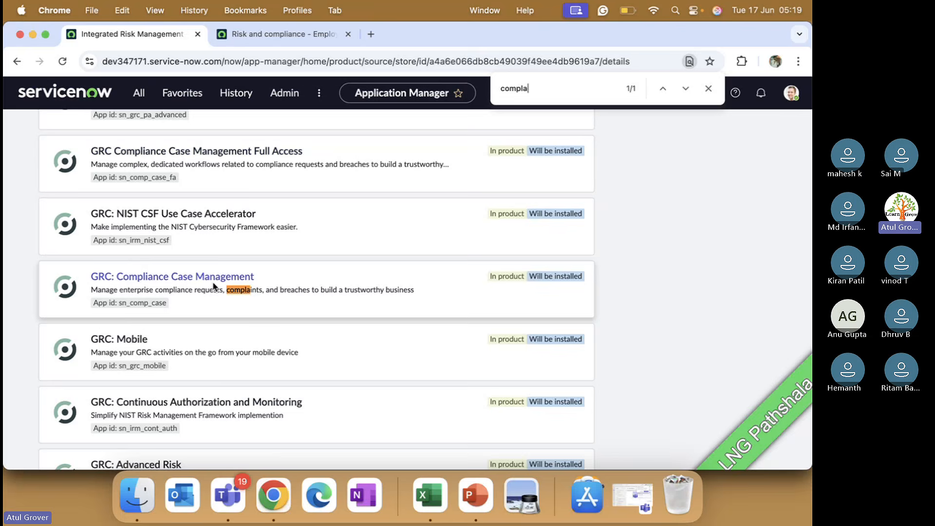
Open the update's installation details for the Integrated Risk Management product and close the page search
{"action": "scroll", "coordinate": [212, 285], "scroll_direction": "up", "scroll_amount": 15}
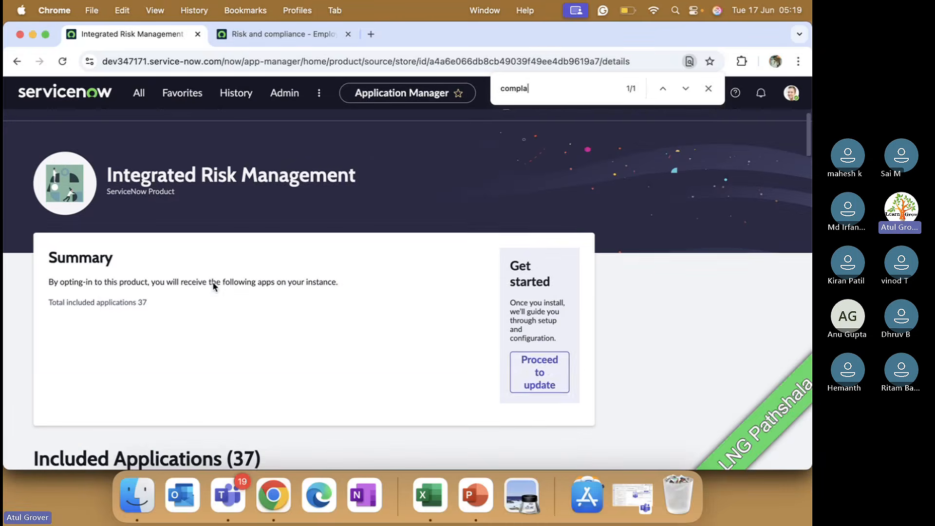
{"action": "left_click", "coordinate": [538, 375]}
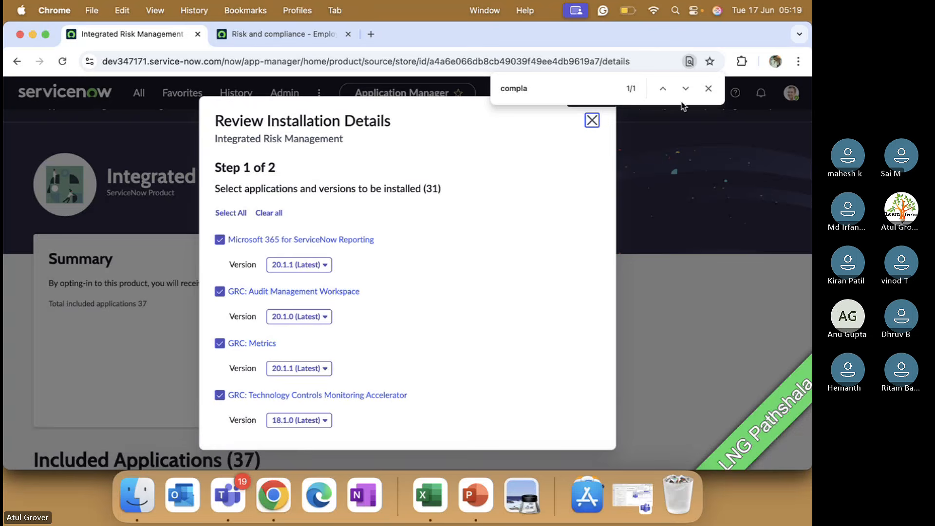
{"action": "left_click", "coordinate": [709, 88]}
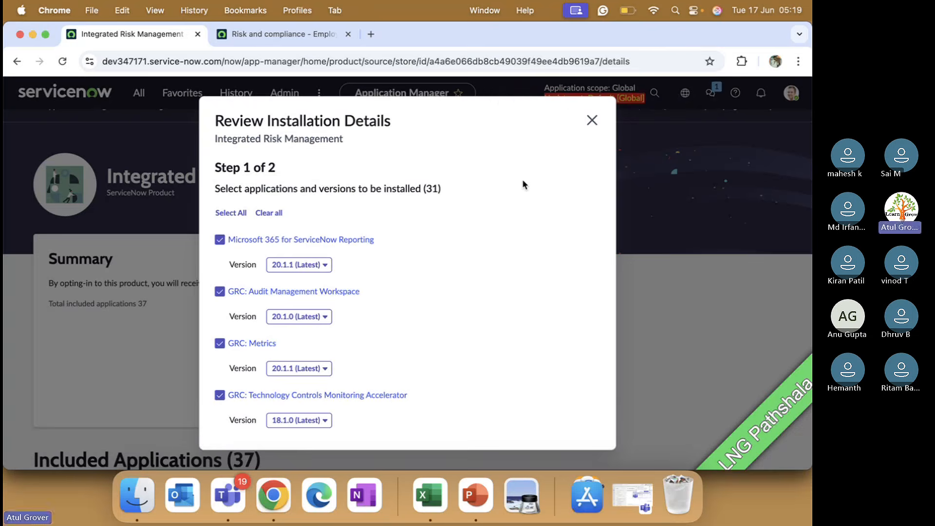
Examine the applications and versions selected for installation, along with those already installed
{"action": "scroll", "coordinate": [365, 294], "scroll_direction": "down", "scroll_amount": 6}
{"action": "scroll", "coordinate": [367, 297], "scroll_direction": "down", "scroll_amount": 5}
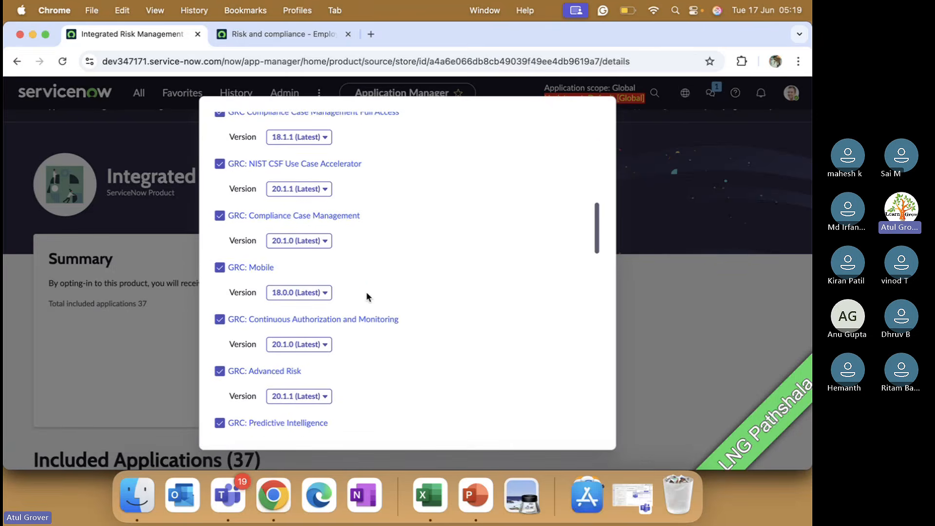
{"action": "scroll", "coordinate": [367, 297], "scroll_direction": "down", "scroll_amount": 9}
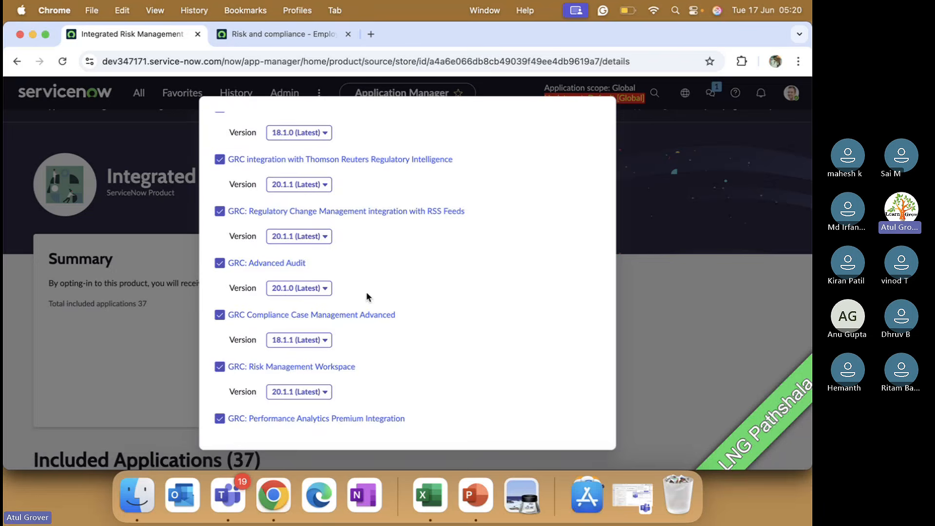
{"action": "scroll", "coordinate": [368, 296], "scroll_direction": "down", "scroll_amount": 10}
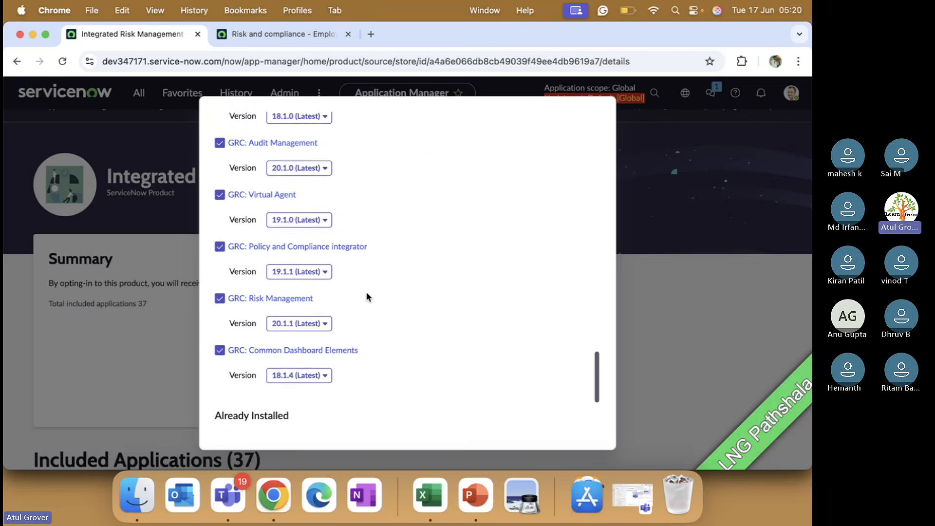
{"action": "scroll", "coordinate": [365, 294], "scroll_direction": "down", "scroll_amount": 5}
{"action": "scroll", "coordinate": [365, 294], "scroll_direction": "up", "scroll_amount": 7}
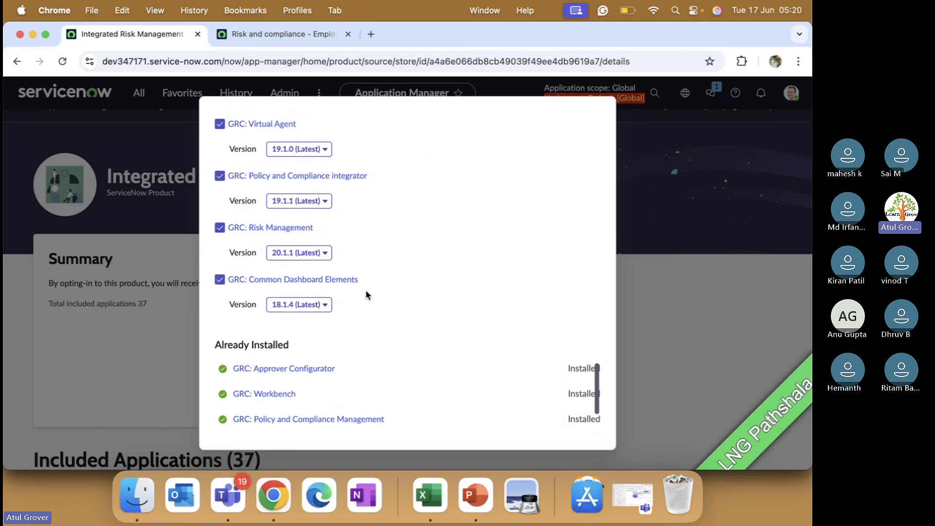
{"action": "scroll", "coordinate": [376, 302], "scroll_direction": "up", "scroll_amount": 3}
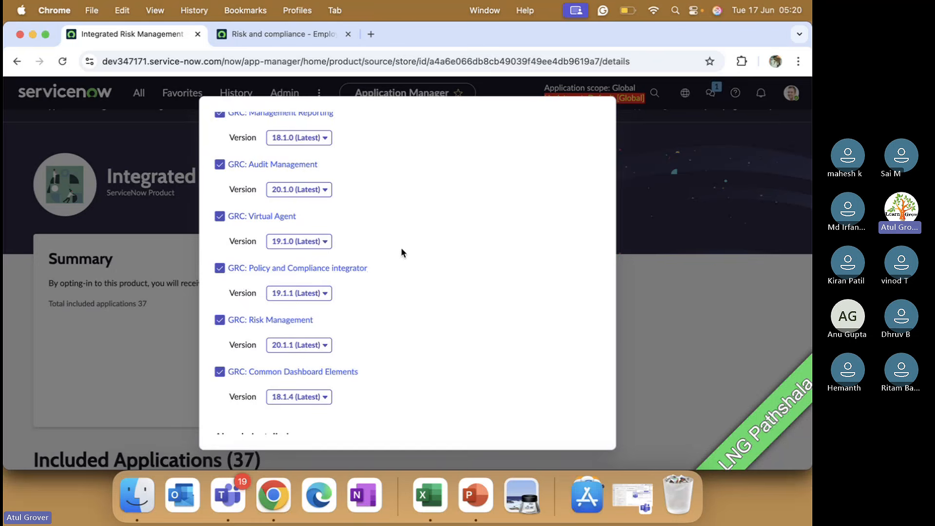
{"action": "scroll", "coordinate": [390, 256], "scroll_direction": "up", "scroll_amount": 3}
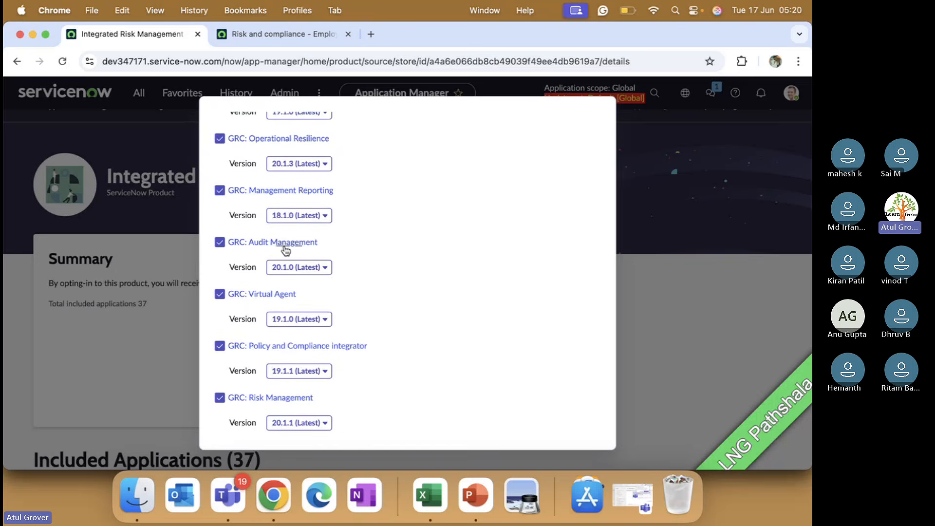
Exclude GRC: Operational Resilience and GRC: Performance Analytics Premium Integration from the installation
{"action": "scroll", "coordinate": [286, 250], "scroll_direction": "up", "scroll_amount": 3}
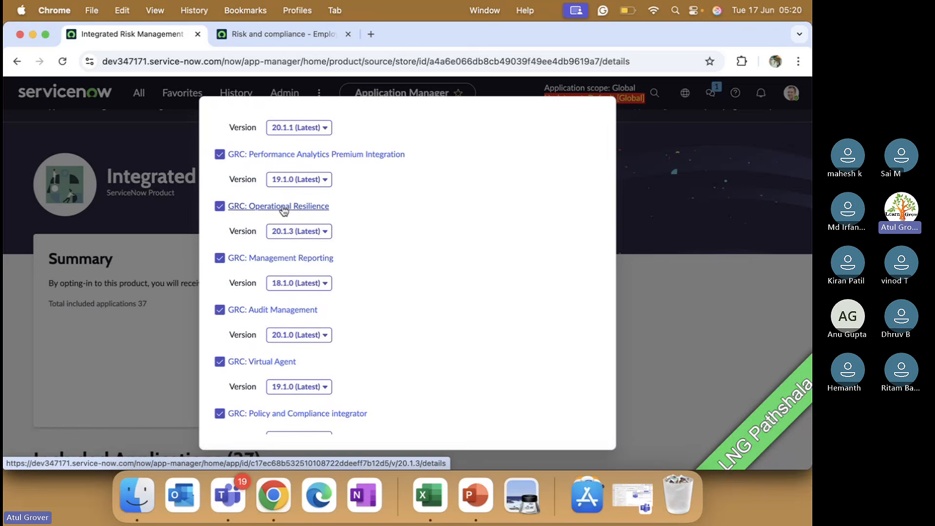
{"action": "left_click", "coordinate": [219, 206]}
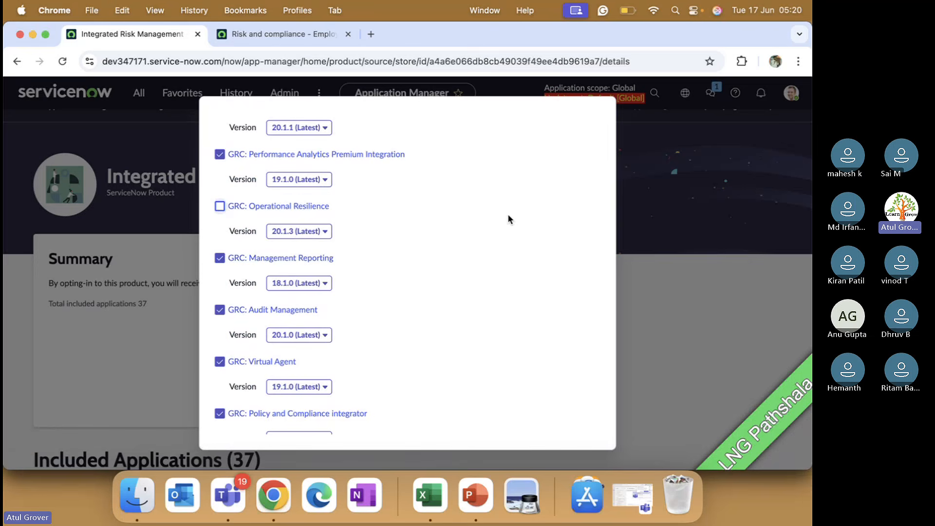
{"action": "scroll", "coordinate": [508, 214], "scroll_direction": "up", "scroll_amount": 2}
{"action": "left_click", "coordinate": [221, 209]}
{"action": "left_click", "coordinate": [223, 211]}
{"action": "left_click", "coordinate": [223, 210]}
{"action": "scroll", "coordinate": [504, 278], "scroll_direction": "up", "scroll_amount": 3}
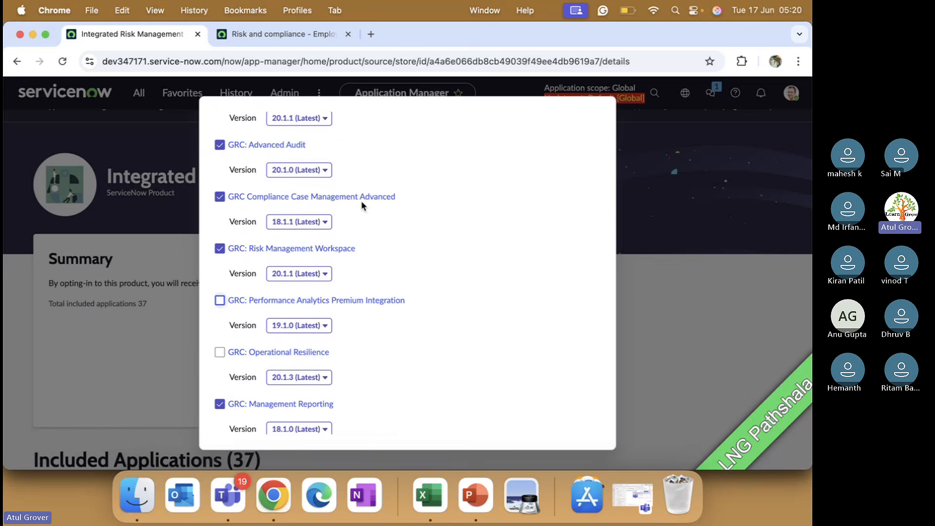
Exclude the RSS Feeds and Thomson Reuters Regulatory Intelligence integrations and GRC: Cybersecurity Controls Accelerator from the installation
{"action": "scroll", "coordinate": [353, 205], "scroll_direction": "up", "scroll_amount": 3}
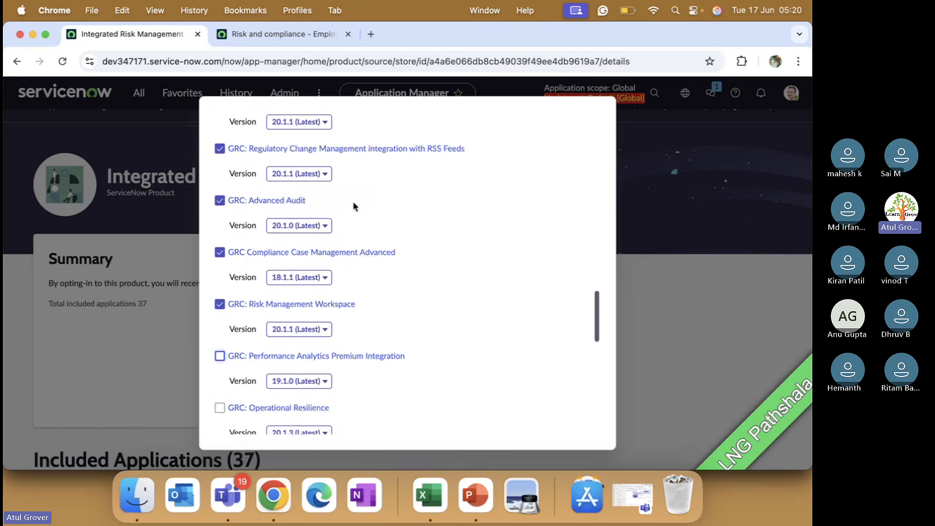
{"action": "scroll", "coordinate": [307, 182], "scroll_direction": "up", "scroll_amount": 1}
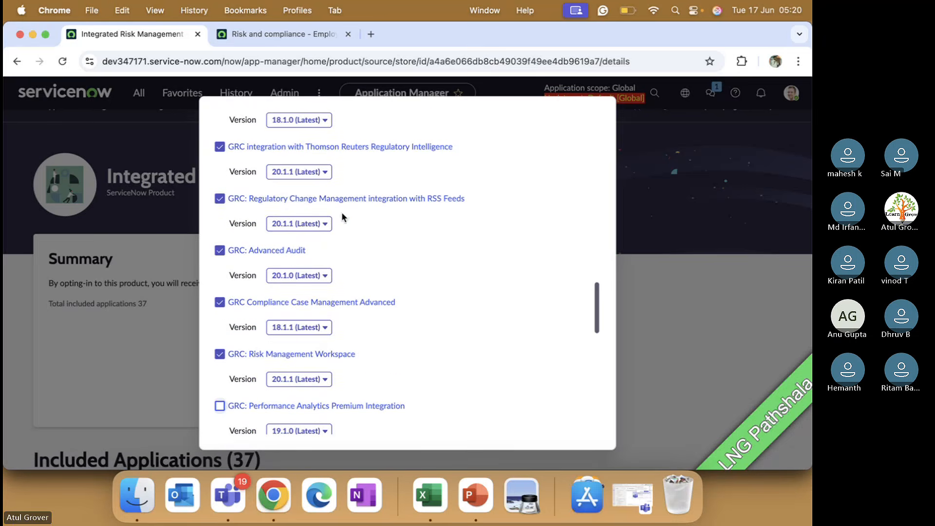
{"action": "left_click", "coordinate": [220, 200]}
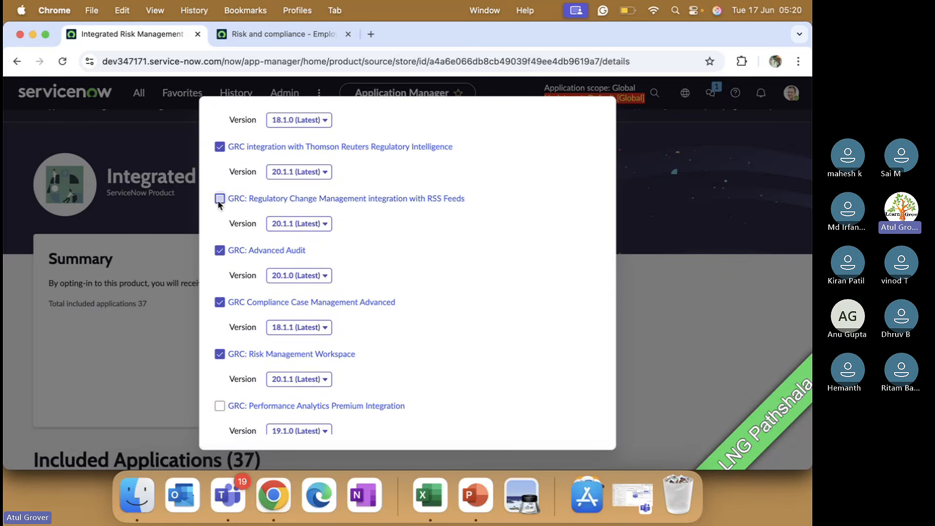
{"action": "left_click", "coordinate": [224, 148]}
{"action": "scroll", "coordinate": [388, 186], "scroll_direction": "up", "scroll_amount": 4}
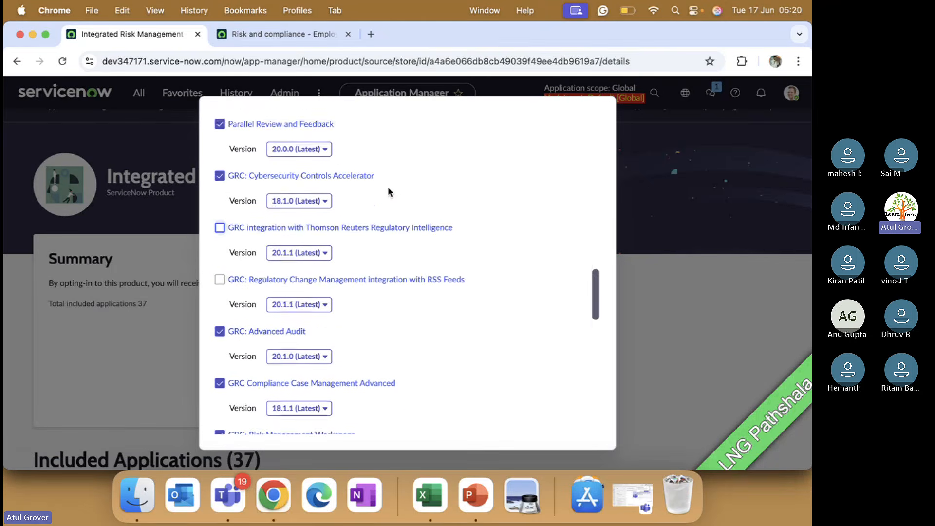
{"action": "left_click", "coordinate": [220, 209]}
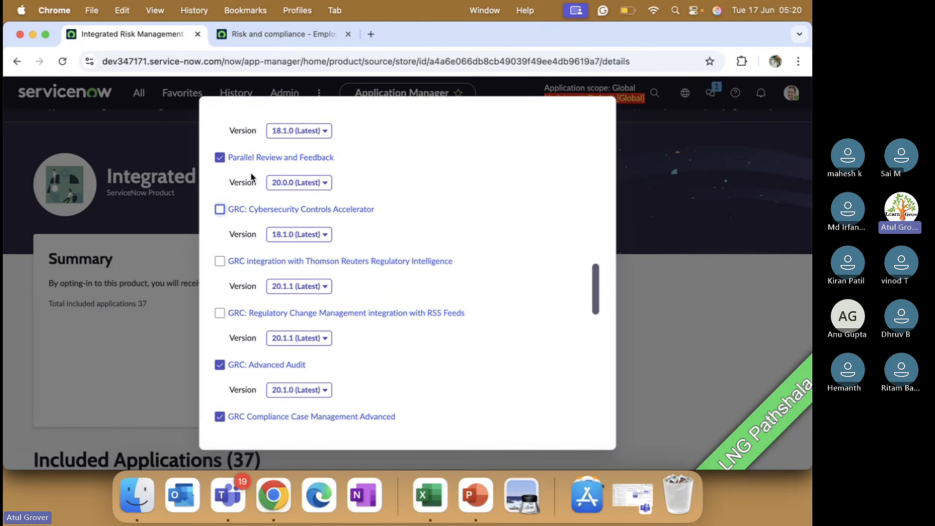
Exclude GRC: integrations with third-party content, GRC: Mobile and GRC: NIST CSF Use Case Accelerator from the installation
{"action": "scroll", "coordinate": [251, 171], "scroll_direction": "up", "scroll_amount": 2}
{"action": "scroll", "coordinate": [251, 177], "scroll_direction": "up", "scroll_amount": 1}
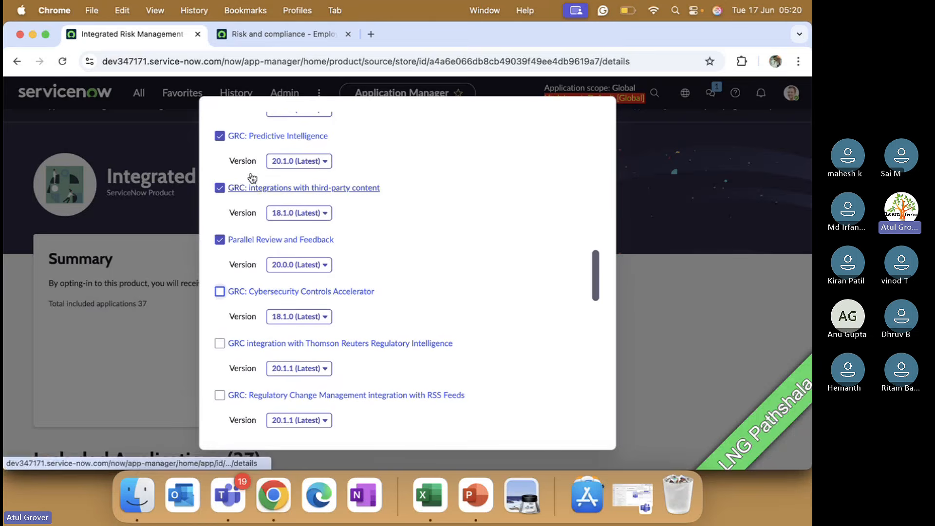
{"action": "left_click", "coordinate": [220, 189]}
{"action": "scroll", "coordinate": [281, 278], "scroll_direction": "up", "scroll_amount": 10}
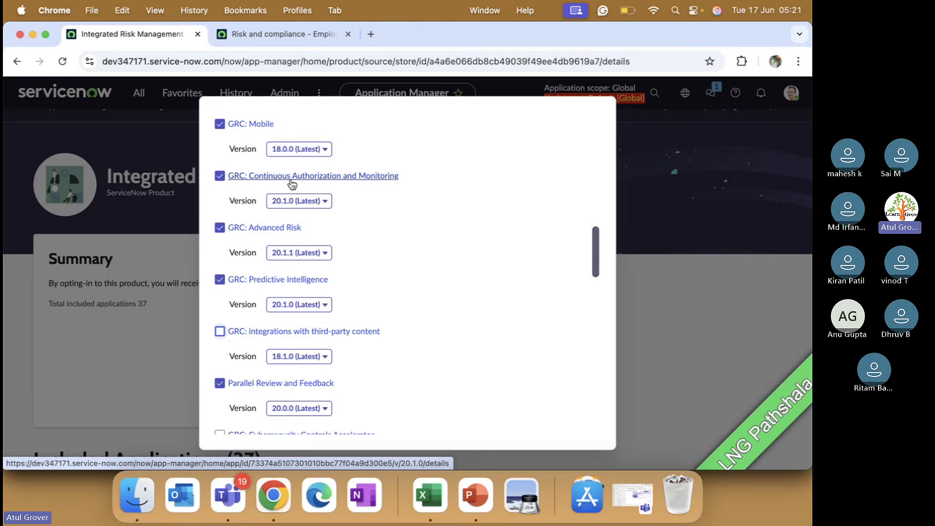
{"action": "scroll", "coordinate": [261, 245], "scroll_direction": "up", "scroll_amount": 8}
{"action": "left_click", "coordinate": [220, 240]}
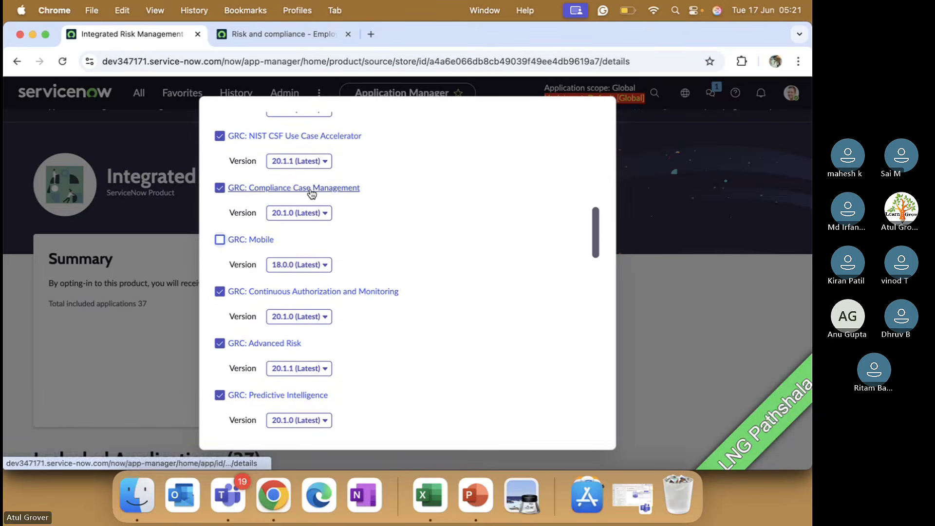
{"action": "scroll", "coordinate": [284, 193], "scroll_direction": "up", "scroll_amount": 7}
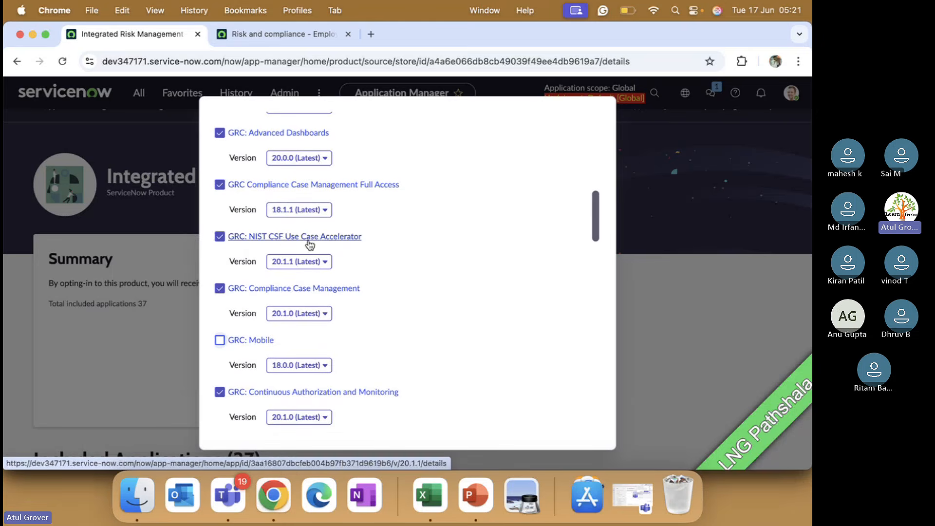
{"action": "left_click", "coordinate": [219, 237]}
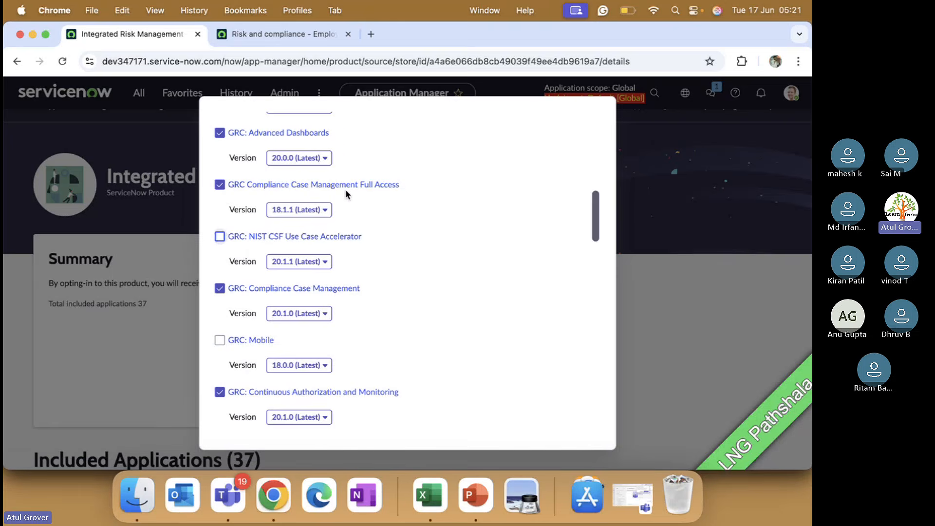
Exclude GRC: Regulatory Change Management and GRC: Technology Controls Monitoring Accelerator from the installation
{"action": "scroll", "coordinate": [348, 190], "scroll_direction": "up", "scroll_amount": 2}
{"action": "scroll", "coordinate": [350, 192], "scroll_direction": "up", "scroll_amount": 4}
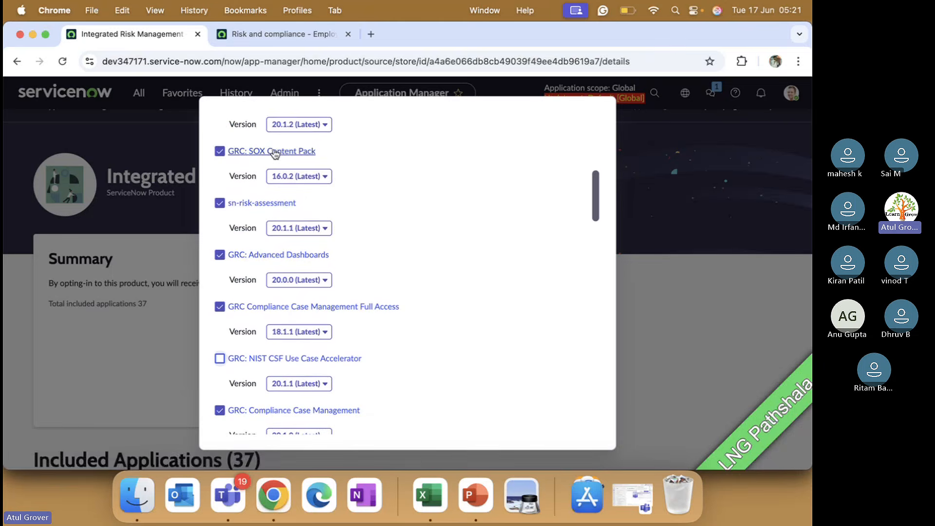
{"action": "scroll", "coordinate": [280, 183], "scroll_direction": "up", "scroll_amount": 2}
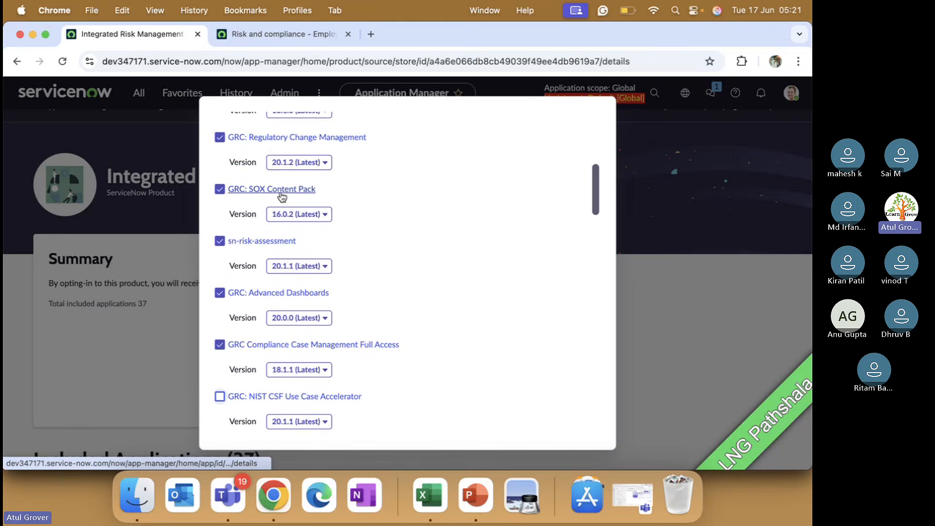
{"action": "scroll", "coordinate": [281, 196], "scroll_direction": "up", "scroll_amount": 1}
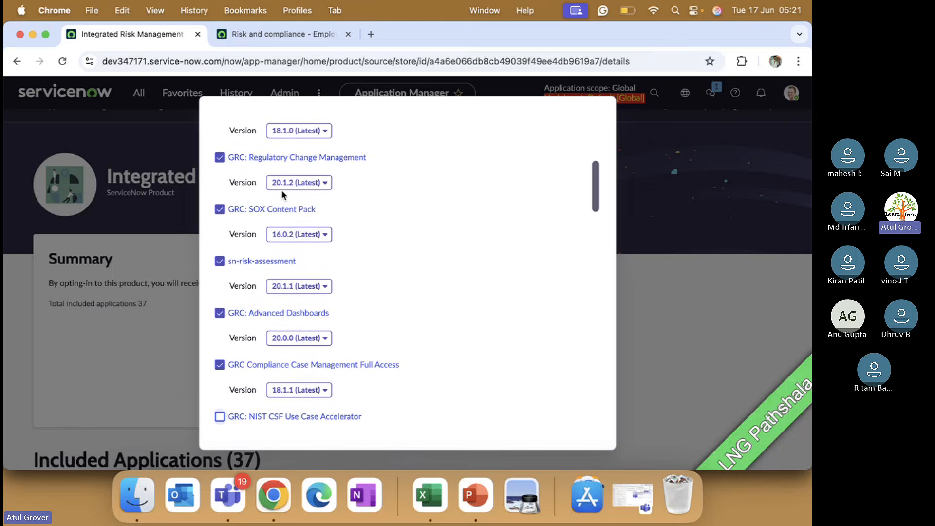
{"action": "left_click", "coordinate": [220, 157]}
{"action": "scroll", "coordinate": [462, 244], "scroll_direction": "up", "scroll_amount": 3}
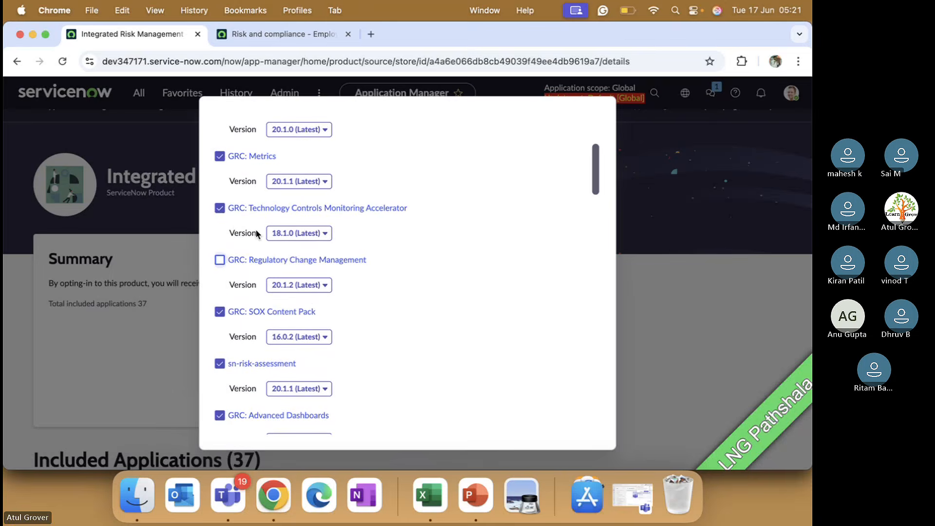
{"action": "left_click", "coordinate": [220, 208]}
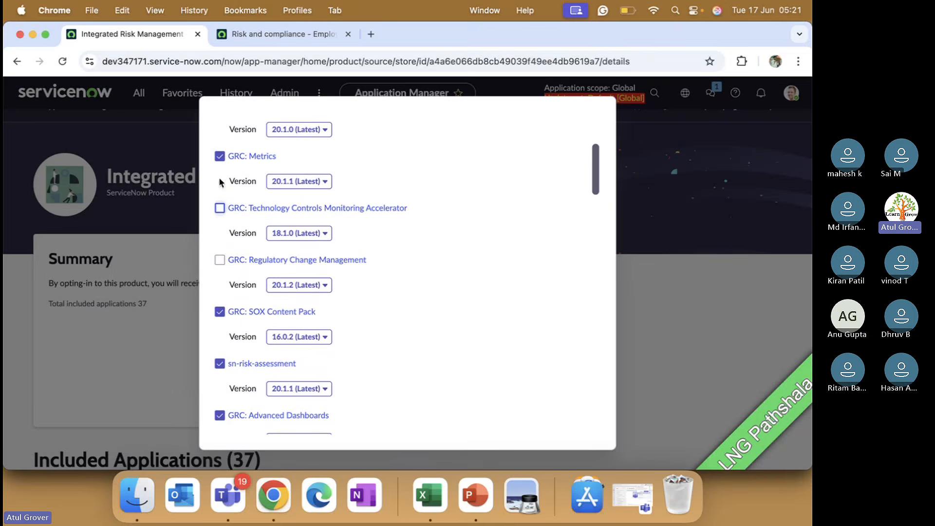
Exclude Microsoft 365 for ServiceNow Reporting from the applications to install
{"action": "scroll", "coordinate": [247, 176], "scroll_direction": "up", "scroll_amount": 2}
{"action": "scroll", "coordinate": [246, 176], "scroll_direction": "up", "scroll_amount": 3}
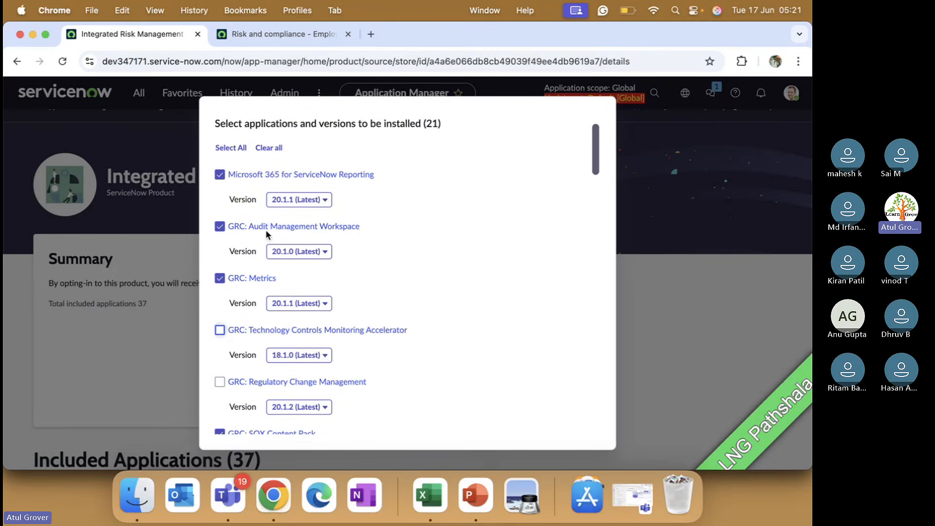
{"action": "scroll", "coordinate": [274, 196], "scroll_direction": "up", "scroll_amount": 2}
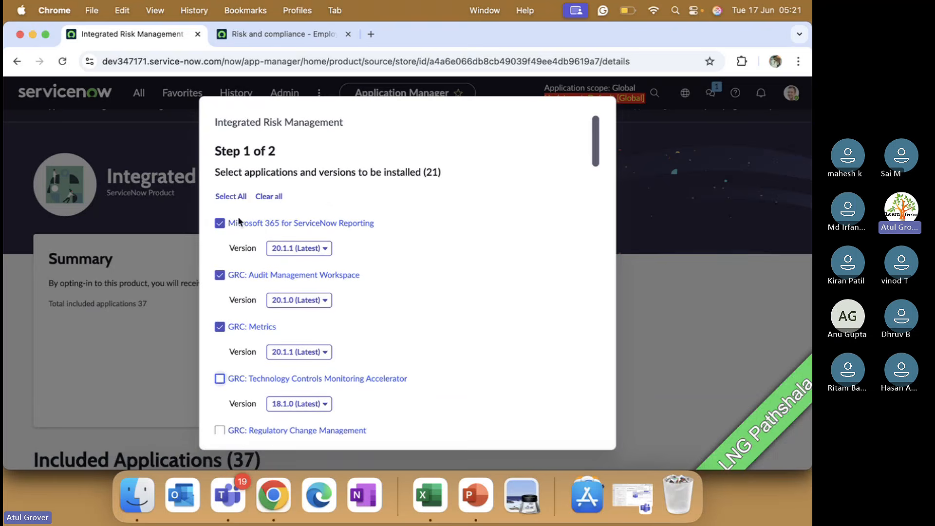
{"action": "left_click", "coordinate": [218, 225]}
Enable loading of demo data with the selected Integrated Risk Management applications
{"action": "scroll", "coordinate": [464, 241], "scroll_direction": "down", "scroll_amount": 5}
{"action": "key", "text": "Escape"}
{"action": "scroll", "coordinate": [469, 243], "scroll_direction": "down", "scroll_amount": 4}
{"action": "scroll", "coordinate": [471, 245], "scroll_direction": "up", "scroll_amount": 12}
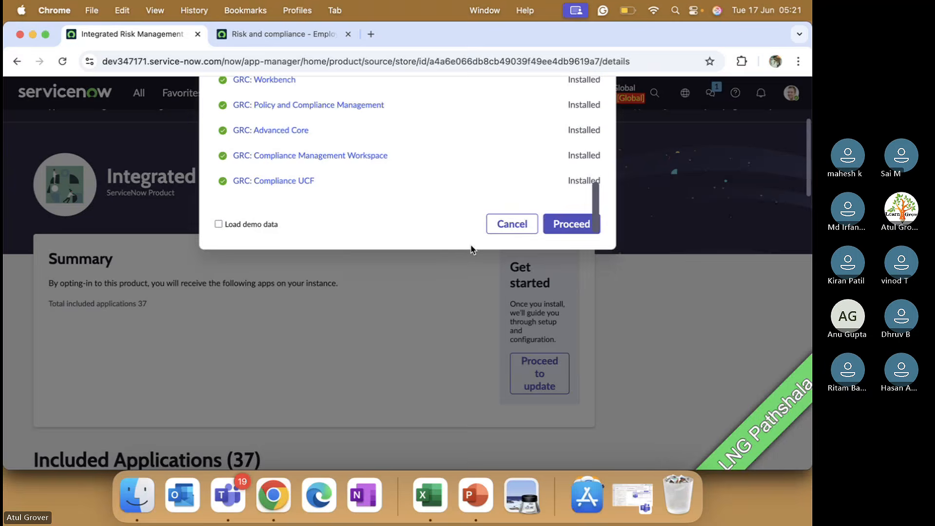
{"action": "scroll", "coordinate": [560, 273], "scroll_direction": "down", "scroll_amount": 1}
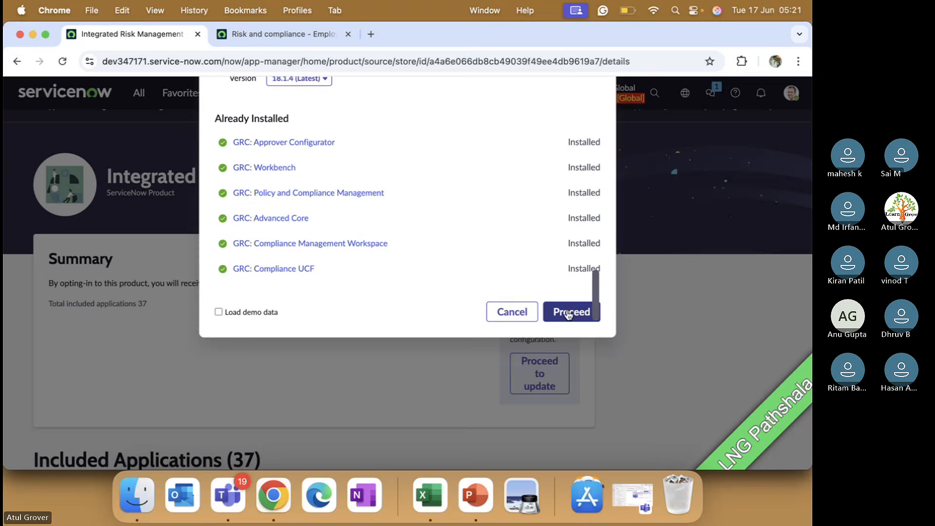
{"action": "left_click", "coordinate": [229, 313]}
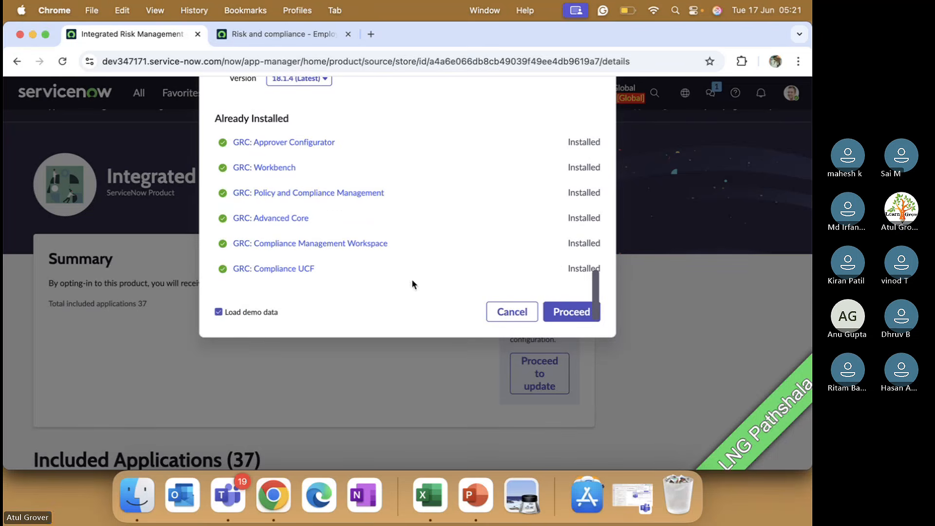
Proceed with the selection and install the applications now, and switch to the PowerPoint presentation
{"action": "left_click", "coordinate": [571, 314]}
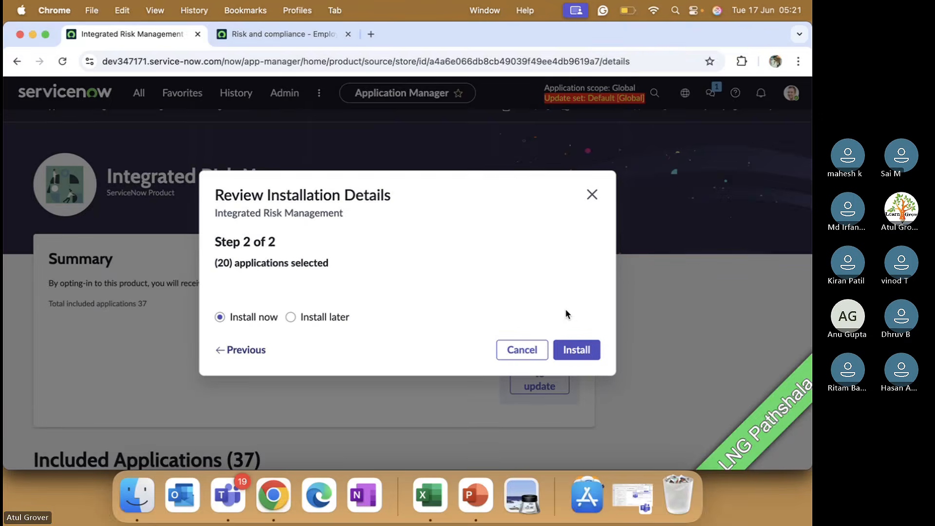
{"action": "left_click", "coordinate": [571, 350]}
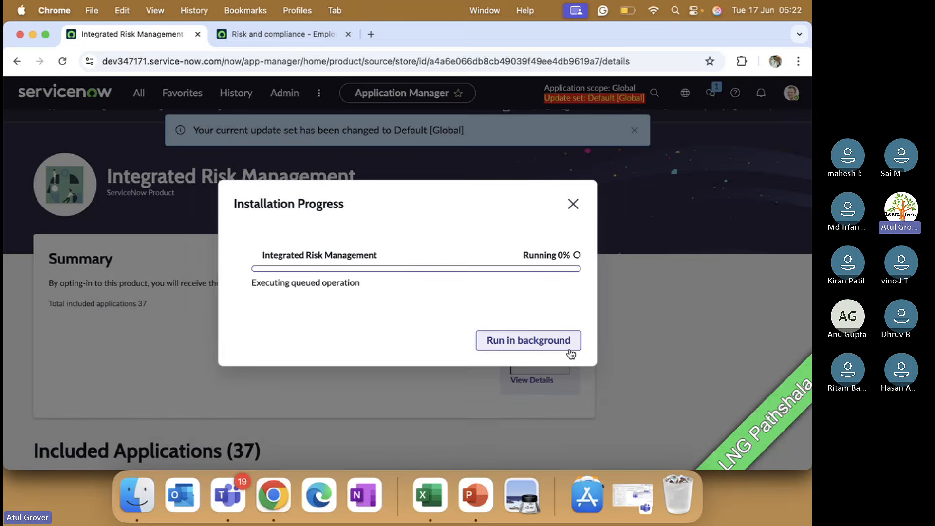
{"action": "left_click", "coordinate": [465, 482]}
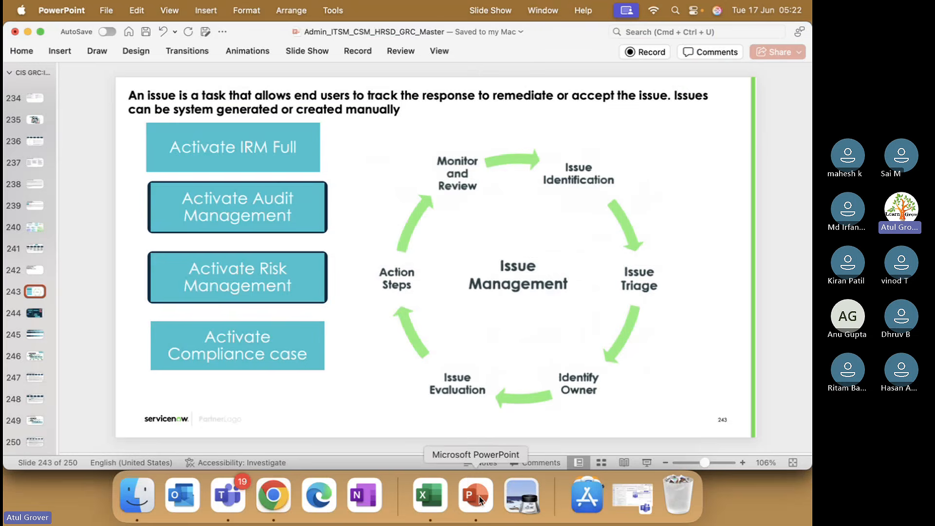
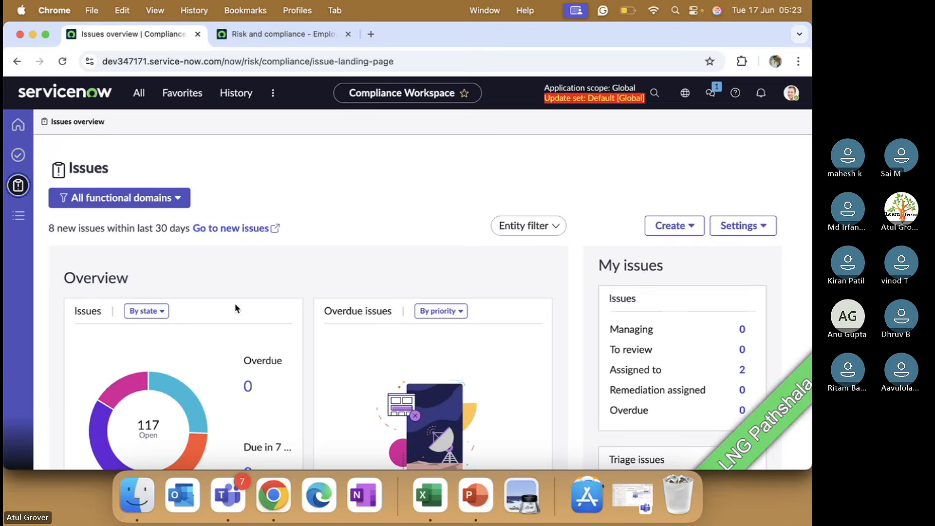
Filter the Issues overview by the single person entity found through the entity filter search
{"action": "scroll", "coordinate": [236, 308], "scroll_direction": "down", "scroll_amount": 1}
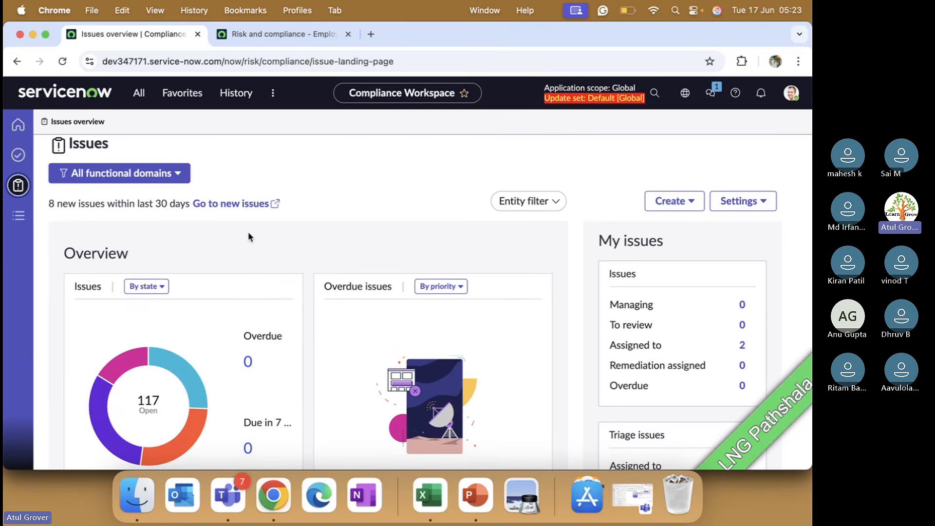
{"action": "scroll", "coordinate": [248, 232], "scroll_direction": "down", "scroll_amount": 5}
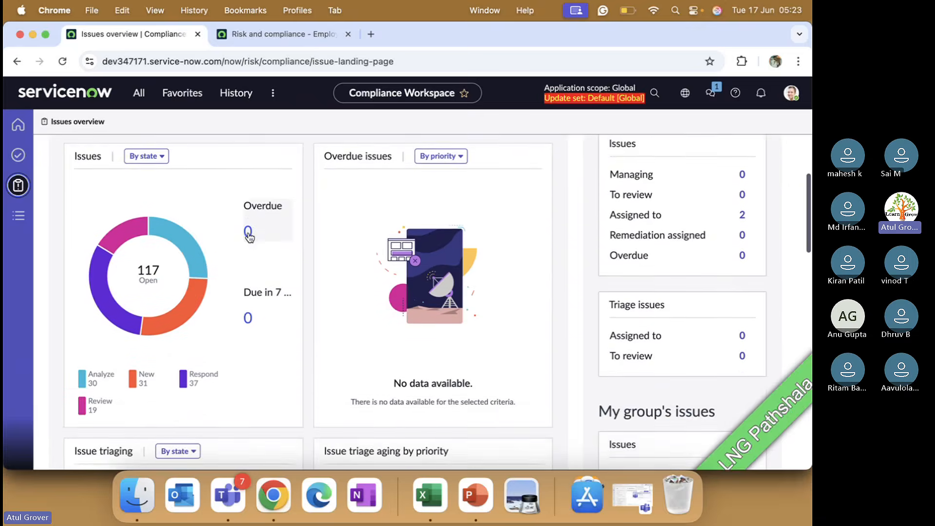
{"action": "scroll", "coordinate": [249, 237], "scroll_direction": "up", "scroll_amount": 2}
{"action": "scroll", "coordinate": [250, 238], "scroll_direction": "up", "scroll_amount": 5}
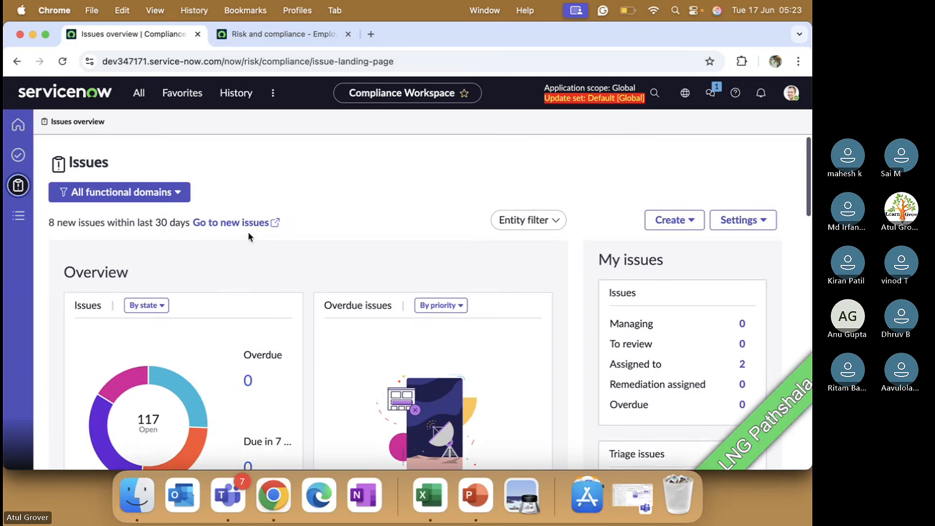
{"action": "left_click", "coordinate": [540, 231]}
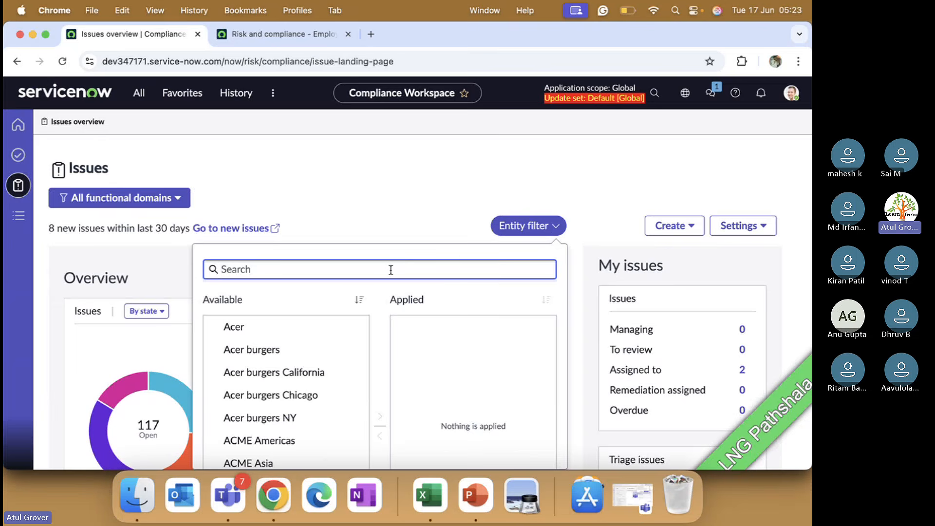
{"action": "type", "text": "pama"}
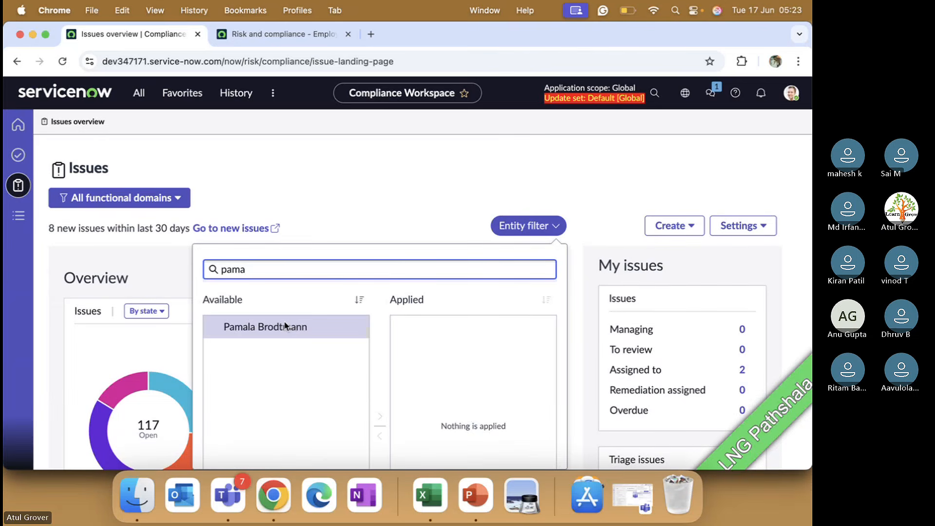
{"action": "left_click", "coordinate": [286, 326]}
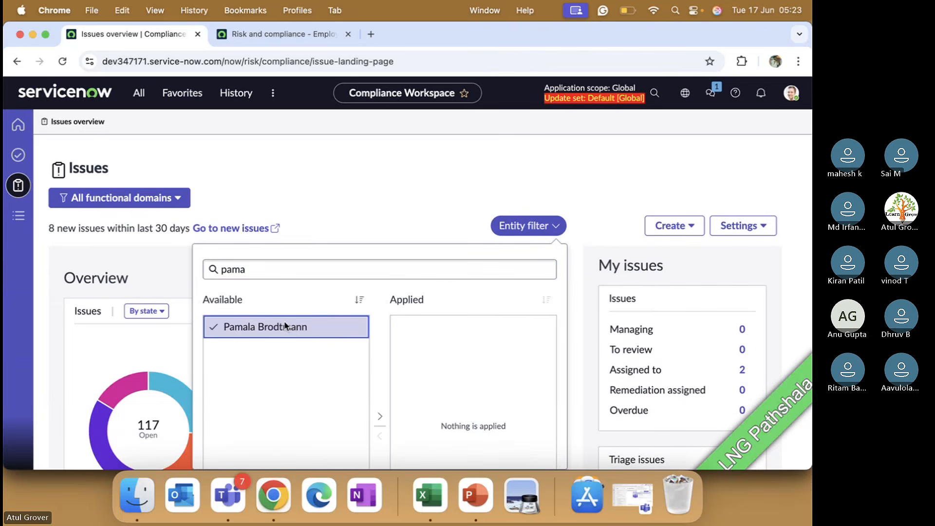
{"action": "left_click", "coordinate": [380, 416]}
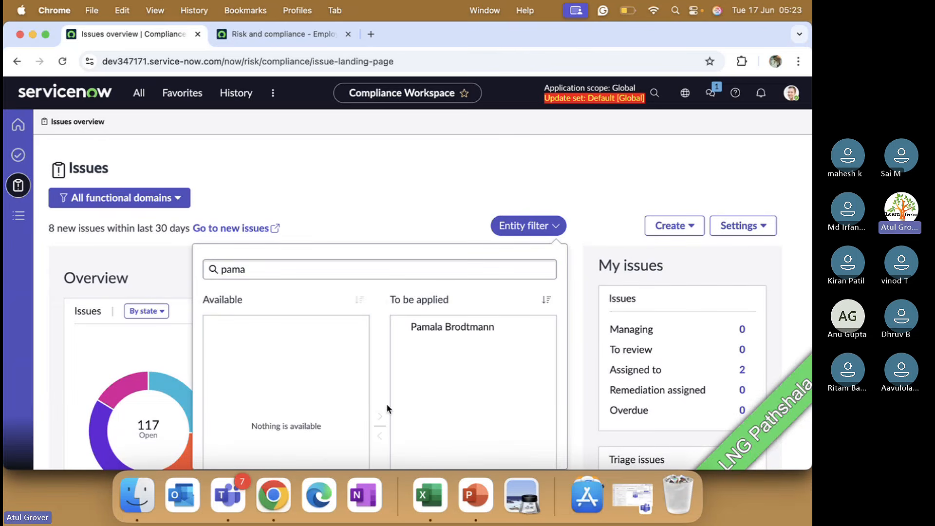
{"action": "scroll", "coordinate": [444, 331], "scroll_direction": "down", "scroll_amount": 3}
{"action": "left_click", "coordinate": [532, 441]}
{"action": "scroll", "coordinate": [393, 369], "scroll_direction": "down", "scroll_amount": 15}
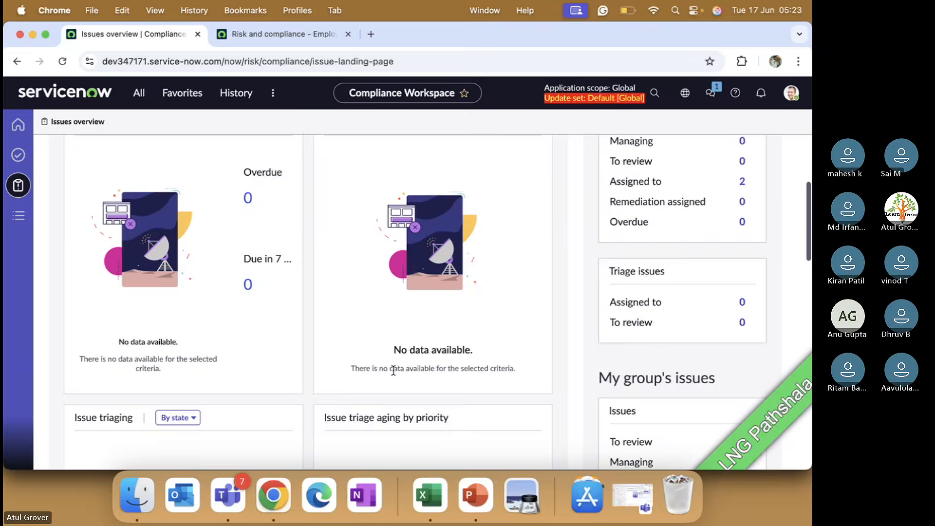
Remove the applied entity from the Issues overview entity filter and apply the cleared selection
{"action": "scroll", "coordinate": [393, 370], "scroll_direction": "down", "scroll_amount": 5}
{"action": "scroll", "coordinate": [393, 369], "scroll_direction": "up", "scroll_amount": 20}
{"action": "left_click", "coordinate": [552, 227]}
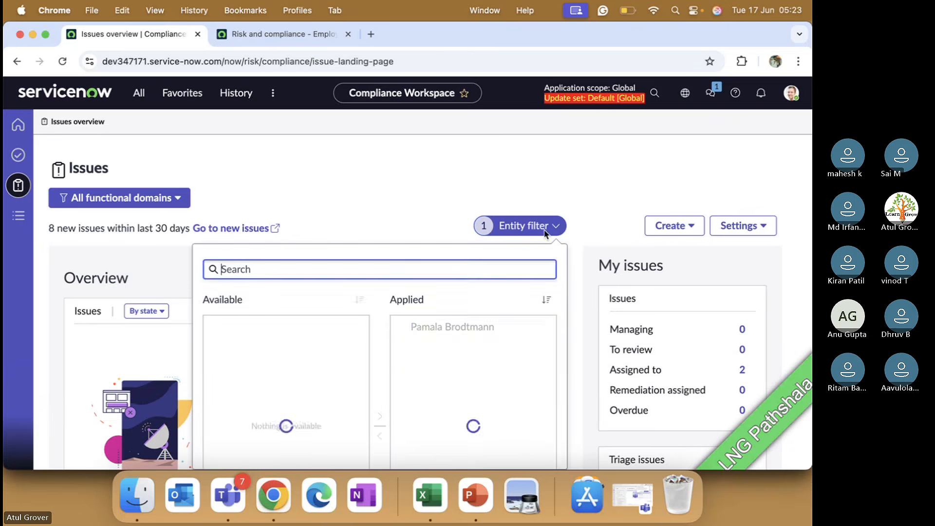
{"action": "left_click", "coordinate": [433, 329]}
{"action": "left_click", "coordinate": [379, 436]}
{"action": "scroll", "coordinate": [461, 342], "scroll_direction": "down", "scroll_amount": 3}
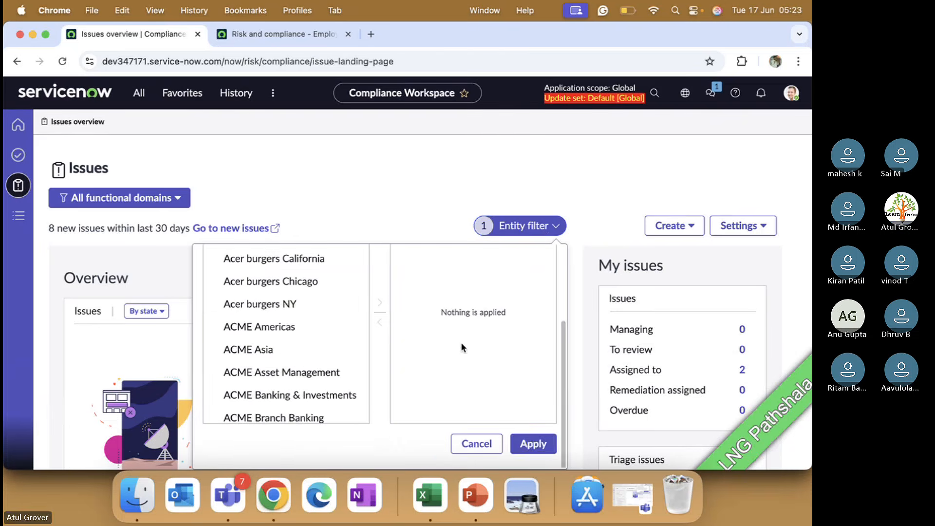
{"action": "left_click", "coordinate": [529, 444]}
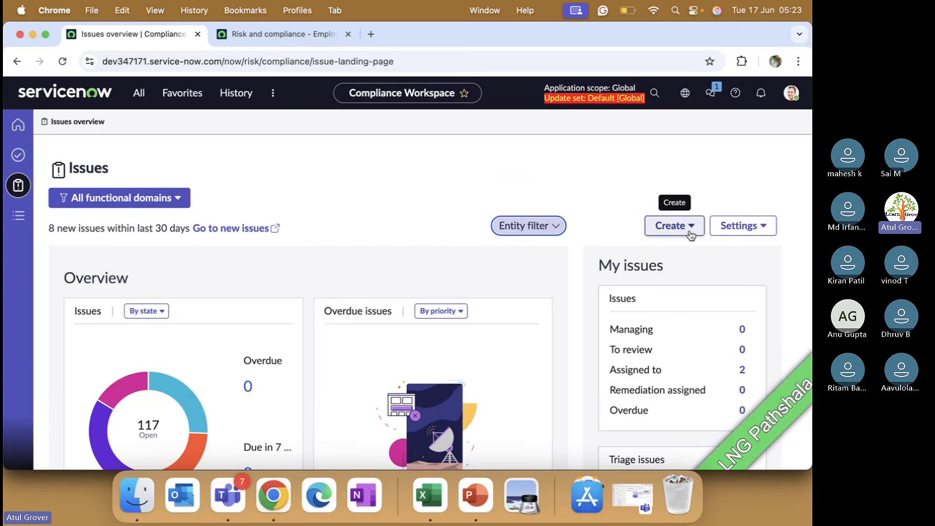
Review the record types that can be created from the Issues overview, and open the Issue rating setup list
{"action": "left_click", "coordinate": [674, 226]}
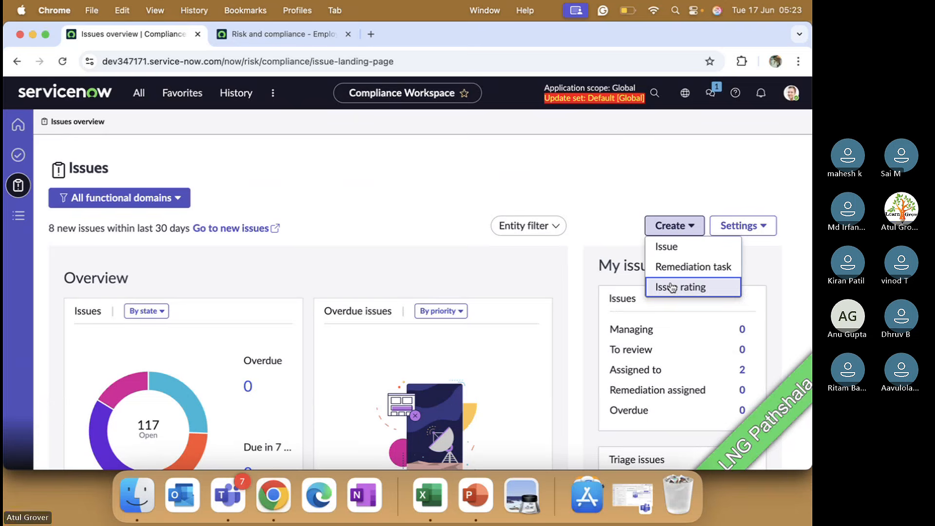
{"action": "left_click", "coordinate": [754, 230]}
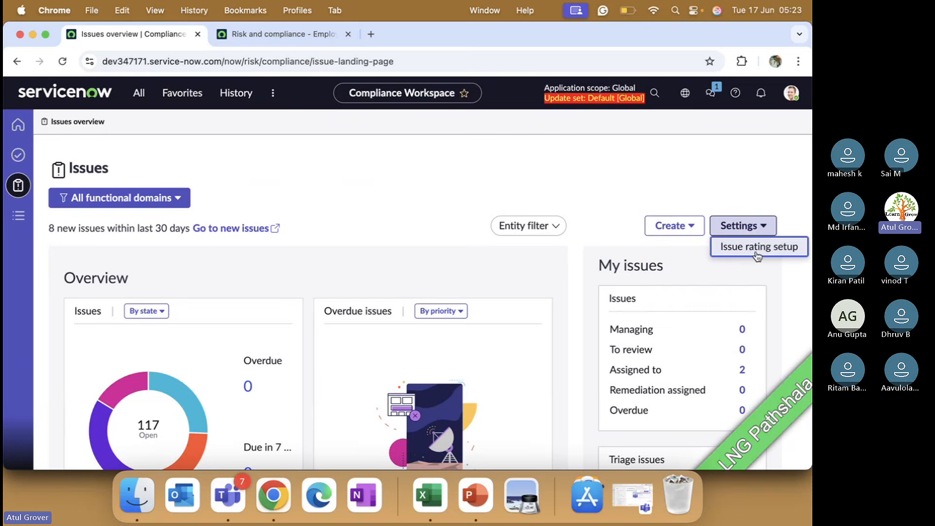
{"action": "left_click", "coordinate": [757, 249]}
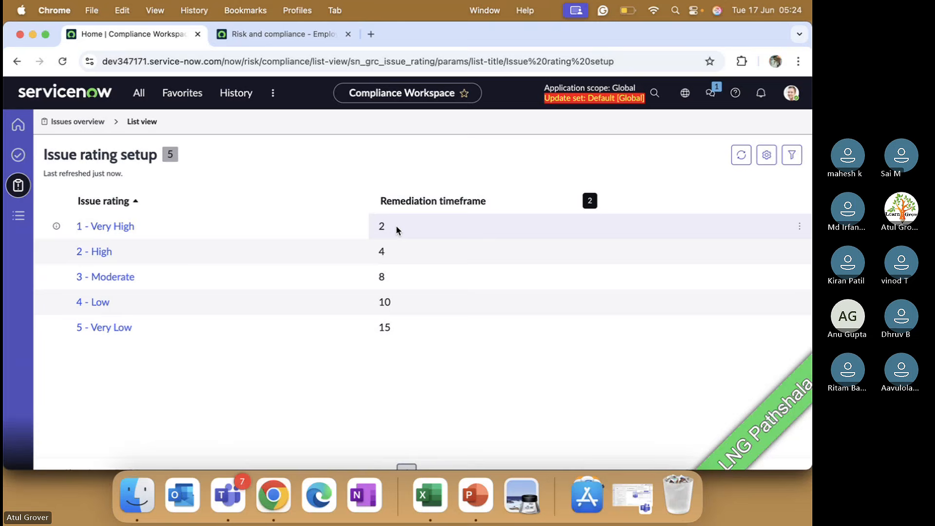
Return to the Issues overview and examine the issue grouping options and the Overview, Tracking and Performance sections
{"action": "left_click", "coordinate": [77, 121]}
{"action": "scroll", "coordinate": [340, 244], "scroll_direction": "down", "scroll_amount": 2}
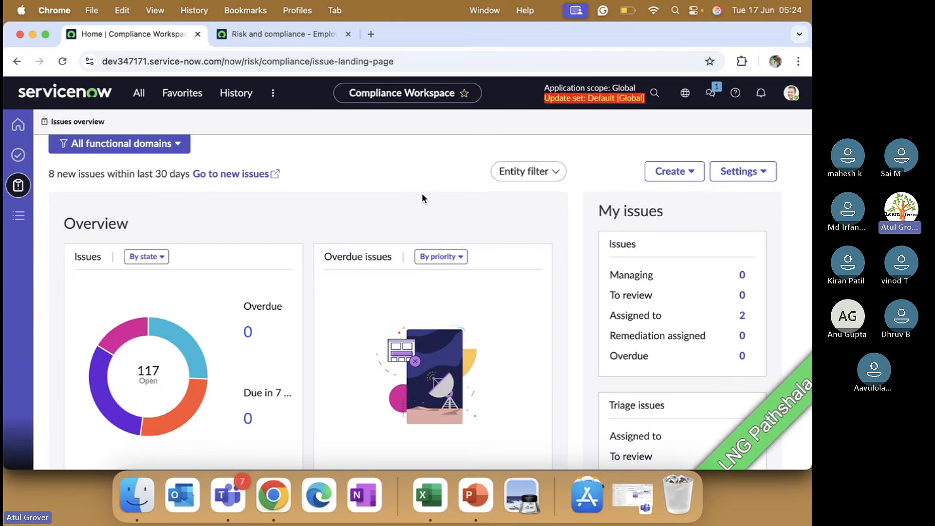
{"action": "scroll", "coordinate": [422, 193], "scroll_direction": "down", "scroll_amount": 2}
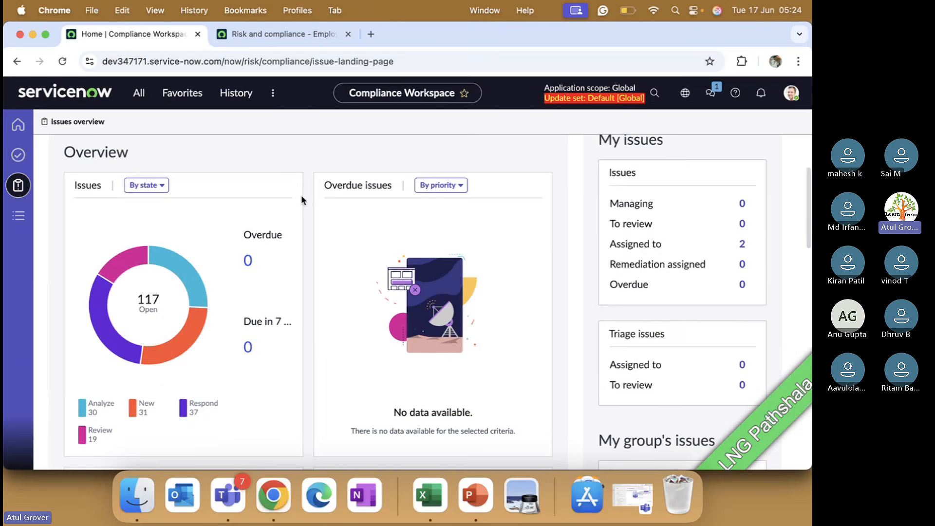
{"action": "left_click", "coordinate": [146, 185]}
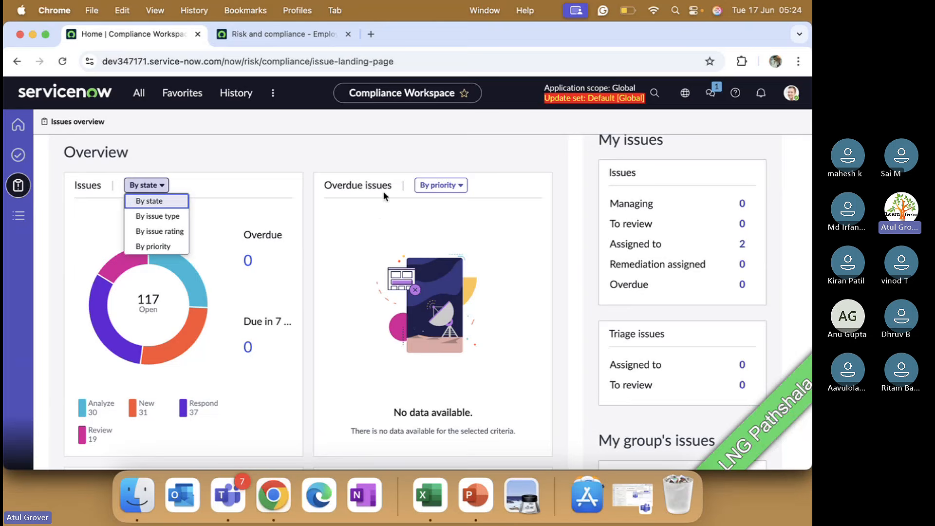
{"action": "scroll", "coordinate": [363, 242], "scroll_direction": "down", "scroll_amount": 6}
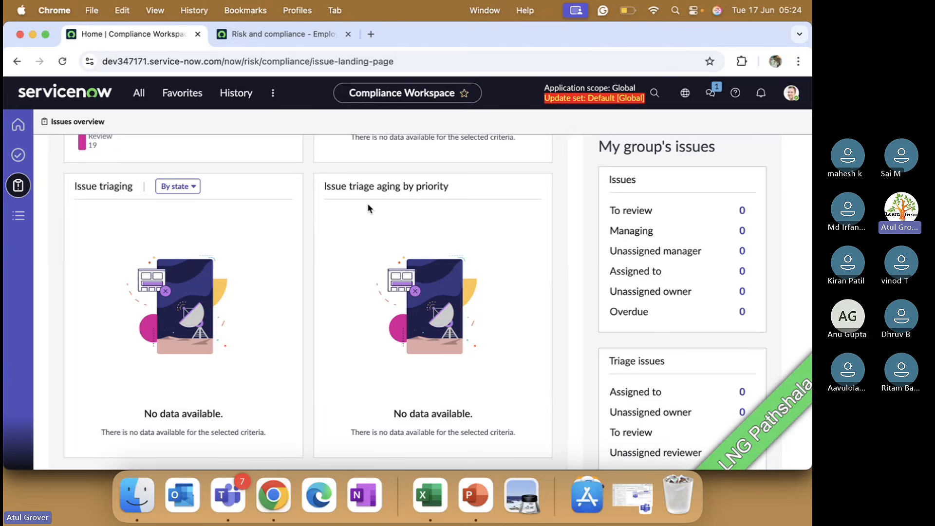
{"action": "scroll", "coordinate": [367, 208], "scroll_direction": "down", "scroll_amount": 5}
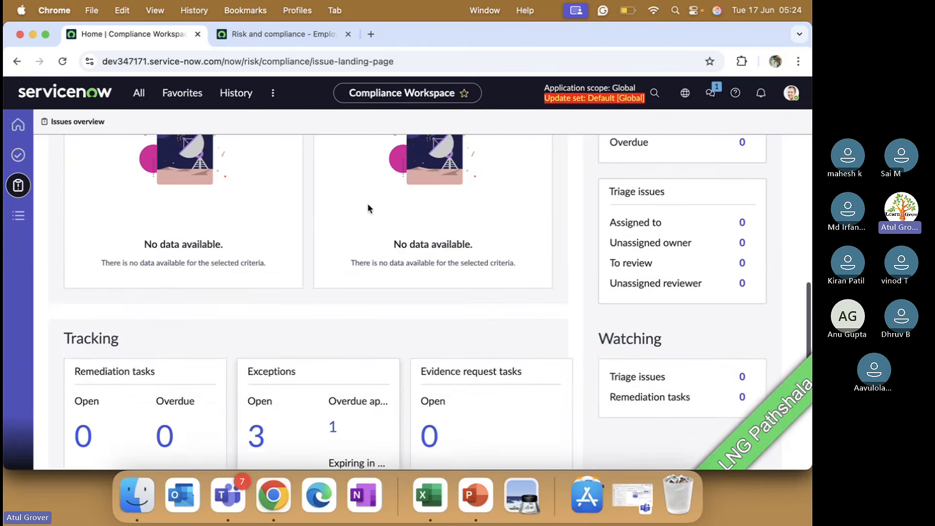
{"action": "scroll", "coordinate": [369, 208], "scroll_direction": "down", "scroll_amount": 2}
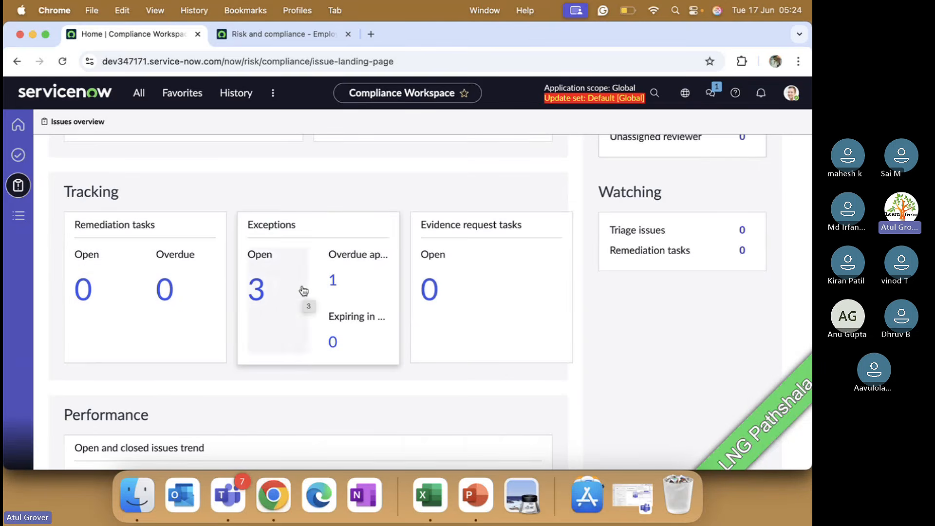
{"action": "scroll", "coordinate": [495, 255], "scroll_direction": "down", "scroll_amount": 5}
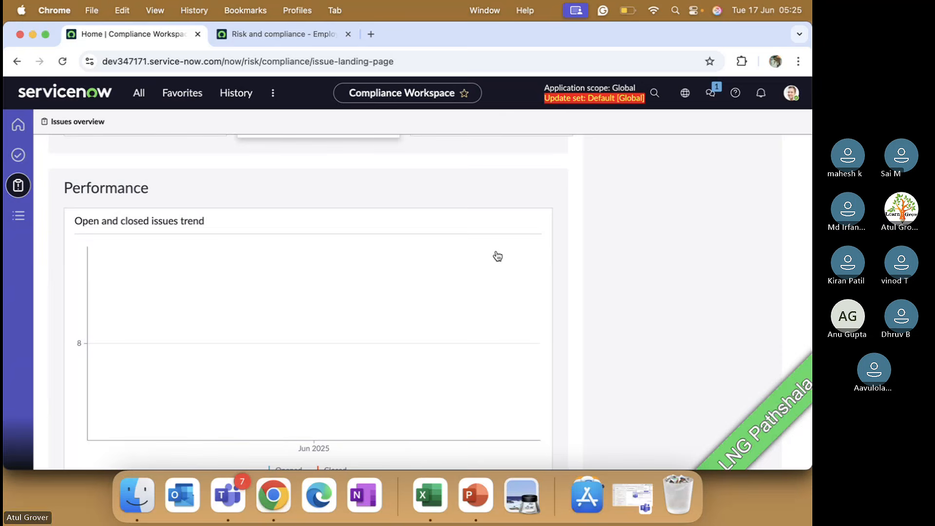
{"action": "scroll", "coordinate": [498, 257], "scroll_direction": "down", "scroll_amount": 1}
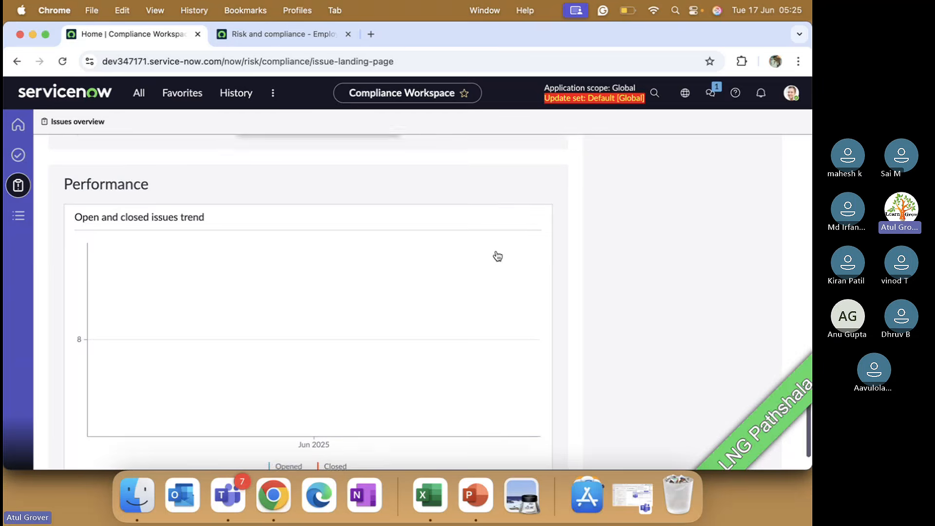
Open the list of new issues from the last 30 days and review the issue sources
{"action": "scroll", "coordinate": [414, 247], "scroll_direction": "up", "scroll_amount": 15}
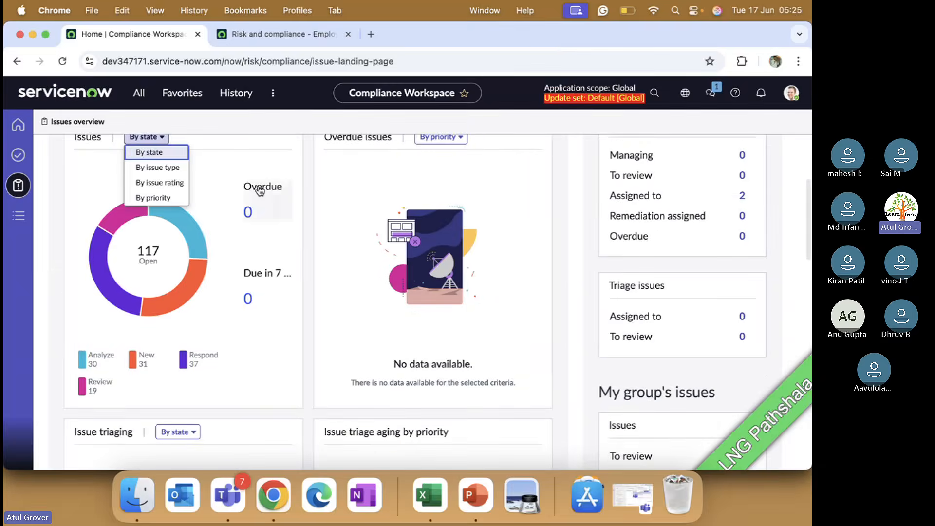
{"action": "scroll", "coordinate": [258, 188], "scroll_direction": "up", "scroll_amount": 4}
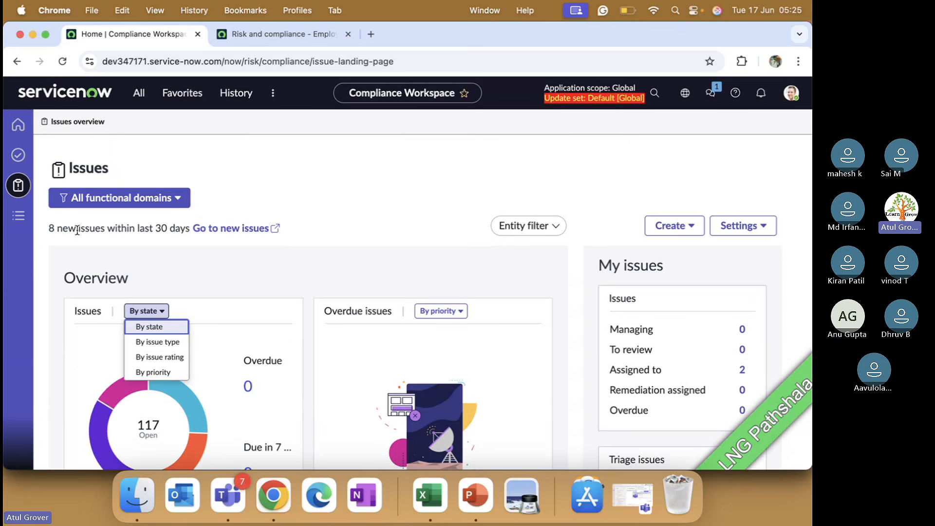
{"action": "left_click", "coordinate": [226, 235]}
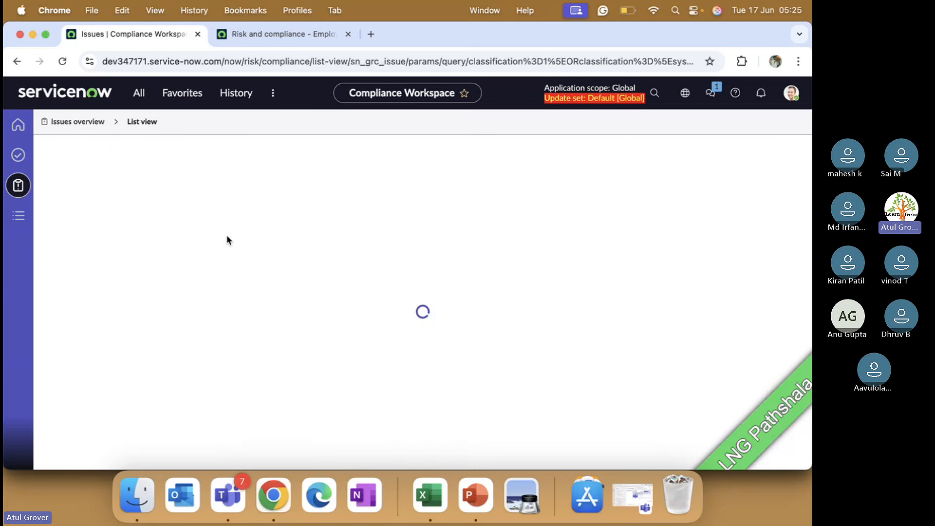
{"action": "scroll", "coordinate": [262, 213], "scroll_direction": "down", "scroll_amount": 1}
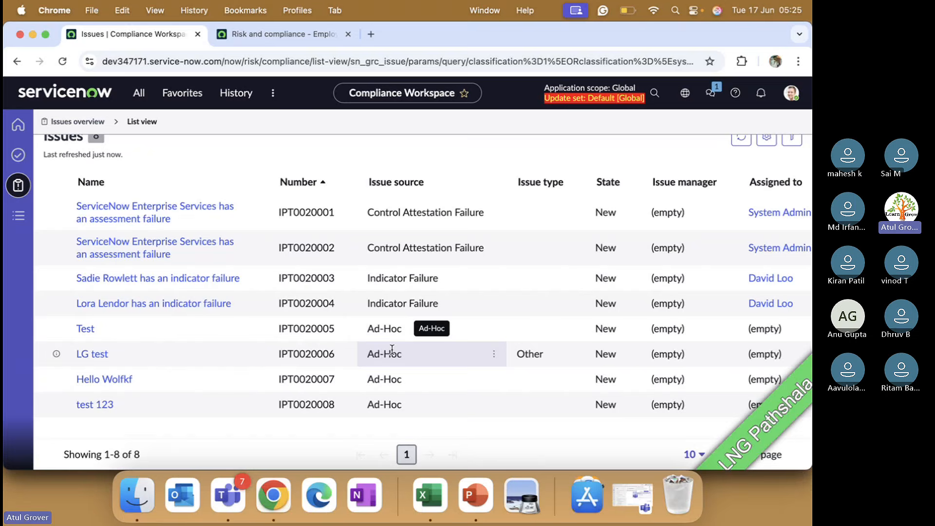
Search the navigator for tables and open the System Definition Tables list in a new browser tab
{"action": "left_click", "coordinate": [141, 93]}
{"action": "type", "text": "tavles"}
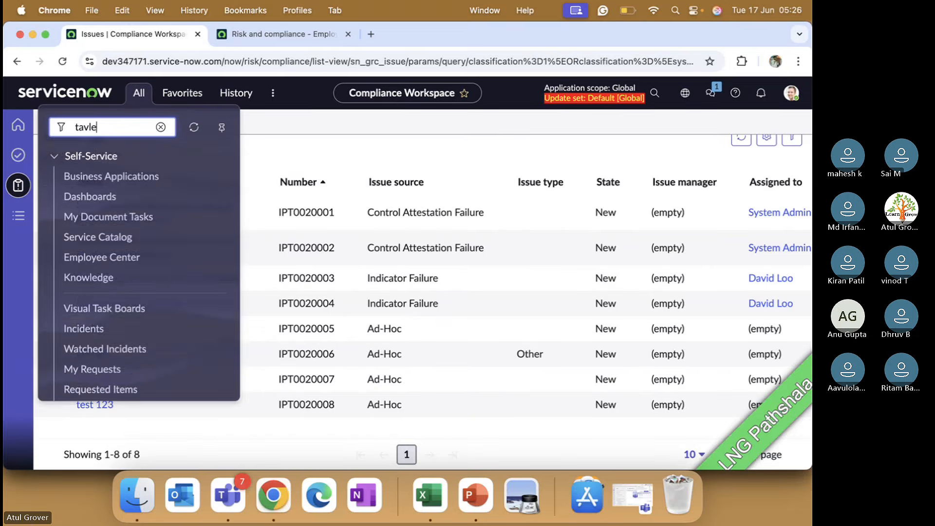
{"action": "key", "text": "BackSpace"}
{"action": "key", "text": "BackSpace"}
{"action": "key", "text": "BackSpace"}
{"action": "key", "text": "BackSpace"}
{"action": "type", "text": "bles"}
{"action": "scroll", "coordinate": [157, 166], "scroll_direction": "down", "scroll_amount": 8}
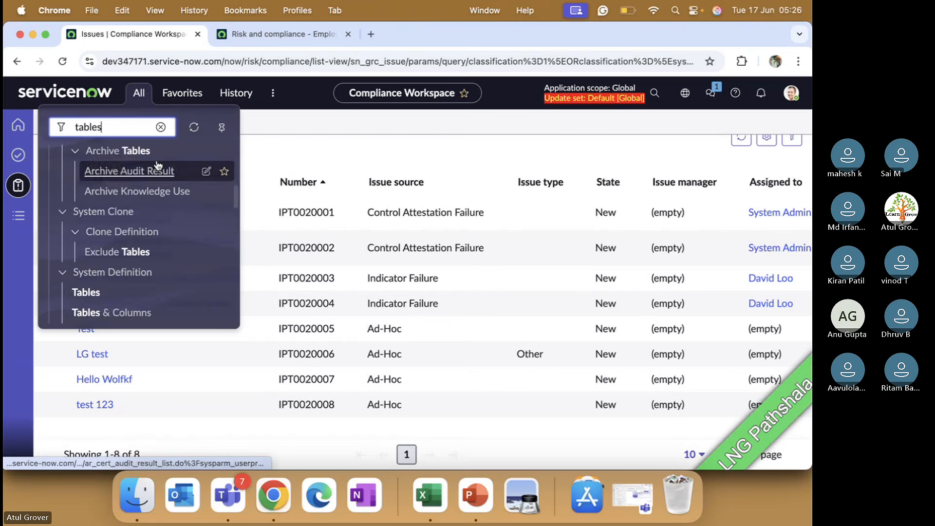
{"action": "left_click", "coordinate": [91, 294]}
{"action": "left_click", "coordinate": [246, 35]}
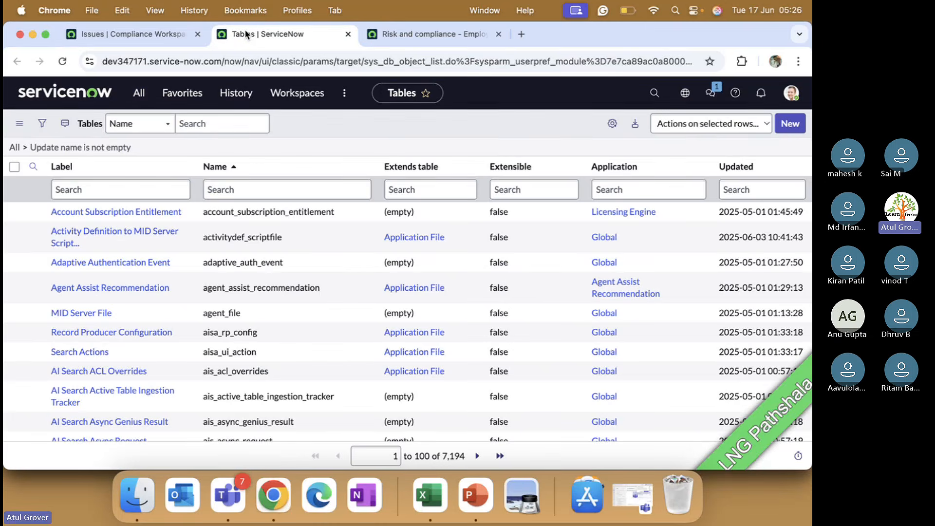
Search the Tables list for labels starting with sn_grc_issue
{"action": "left_click", "coordinate": [142, 196]}
{"action": "type", "text": "sn"}
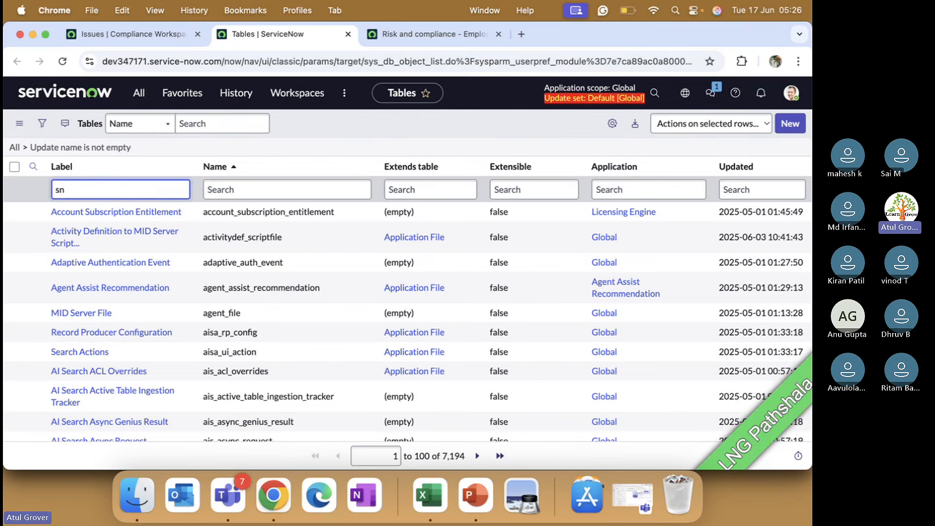
{"action": "type", "text": "_grc_issue"}
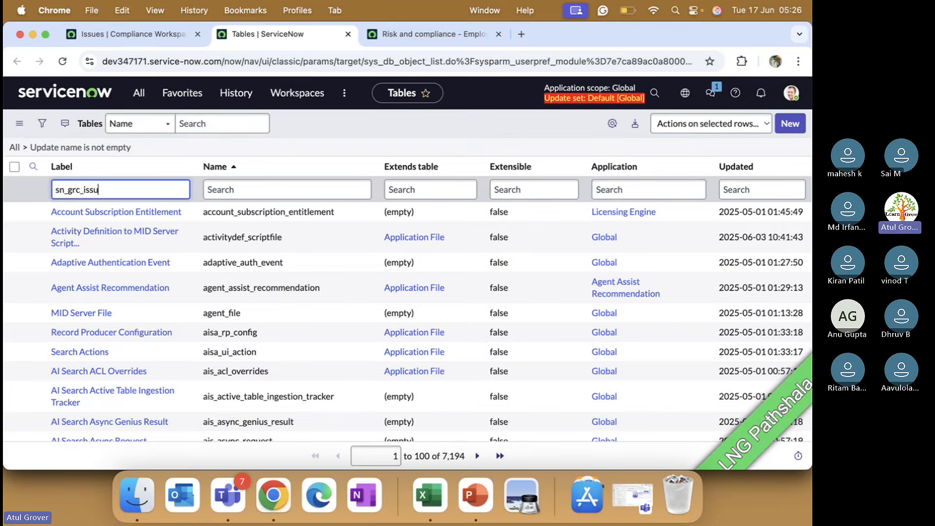
{"action": "key", "text": "Return"}
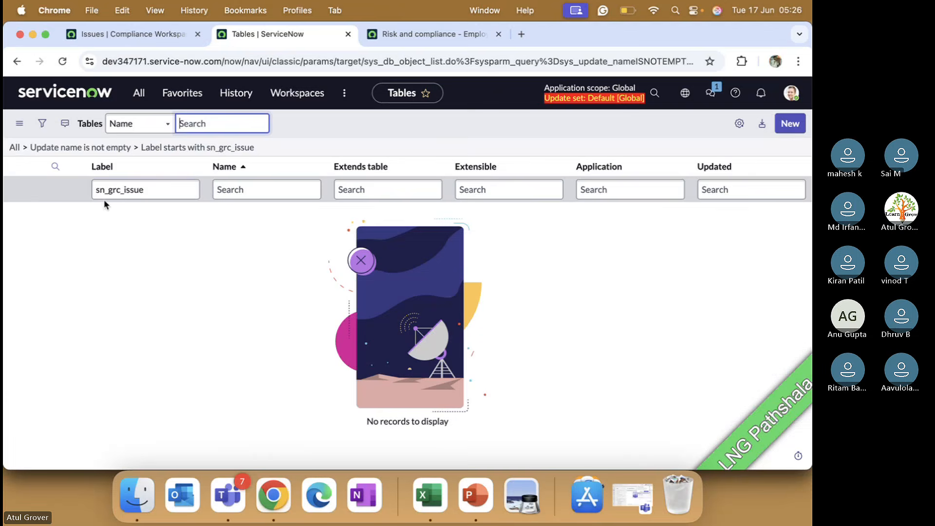
Clear the Label filter and search the Tables list for names starting with sn_grc_iss
{"action": "left_click", "coordinate": [25, 147]}
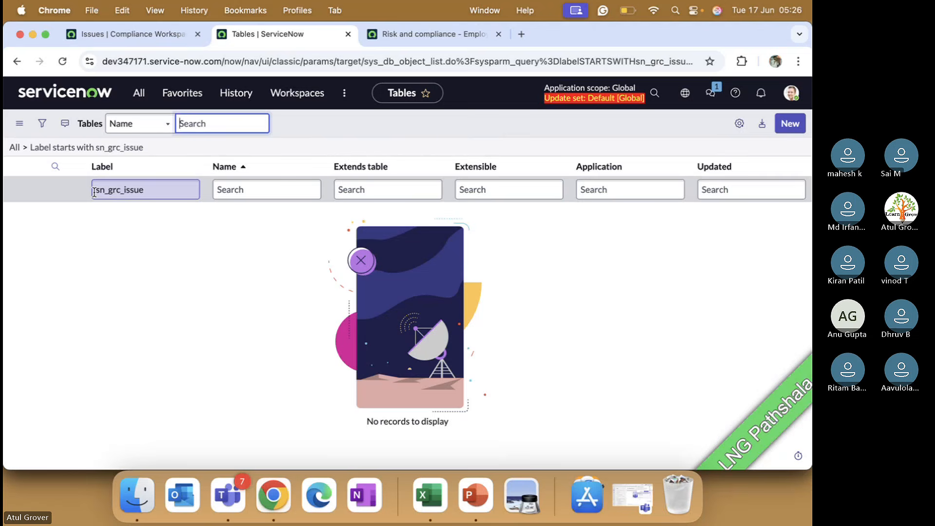
{"action": "left_click_drag", "start_coordinate": [94, 192], "coordinate": [159, 199]}
{"action": "key", "text": "BackSpace"}
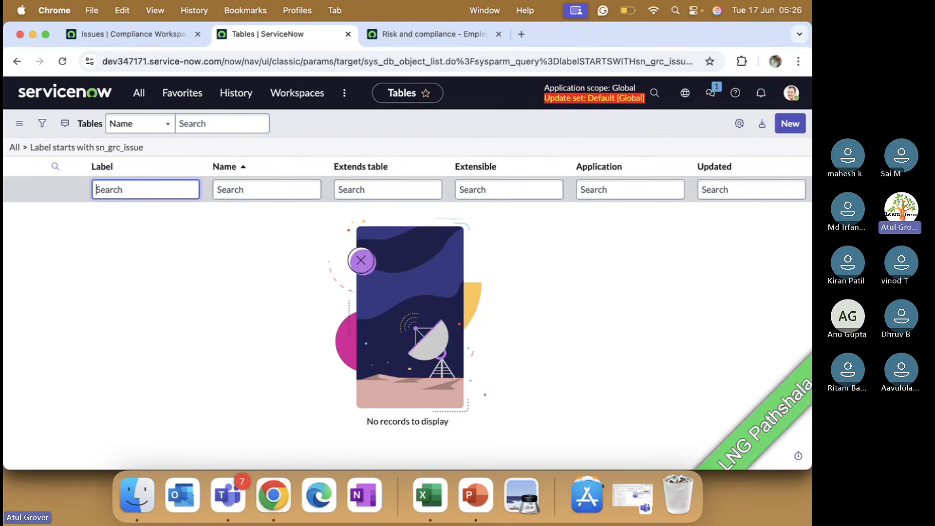
{"action": "left_click", "coordinate": [15, 147]}
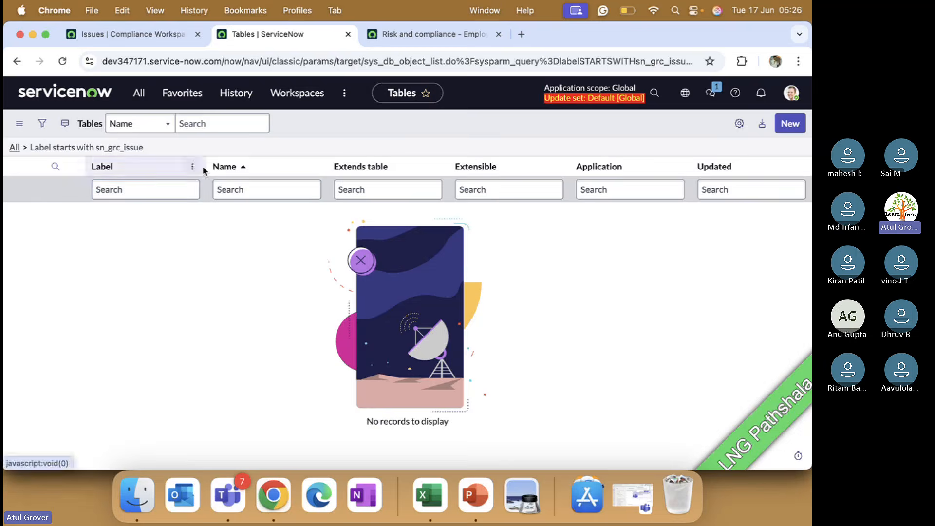
{"action": "left_click", "coordinate": [224, 190]}
{"action": "type", "text": "sn_"}
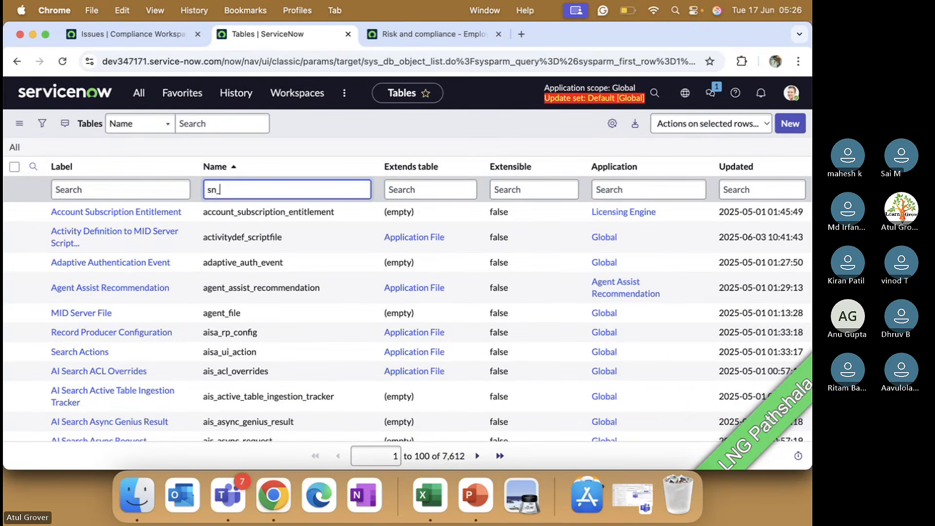
{"action": "type", "text": "grc_iss"}
{"action": "key", "text": "Return"}
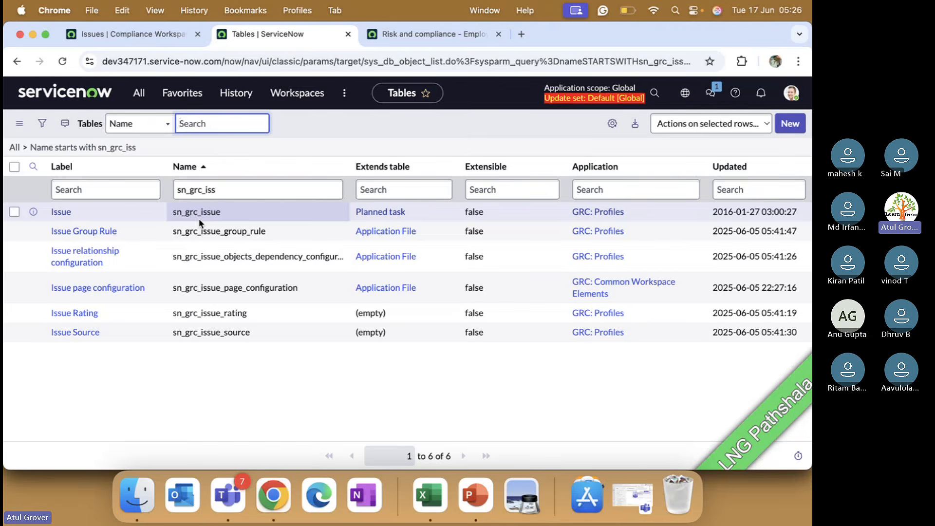
Search the Tables list for names containing issue_tr using the wildcard filter *issue_tr
{"action": "left_click", "coordinate": [202, 192]}
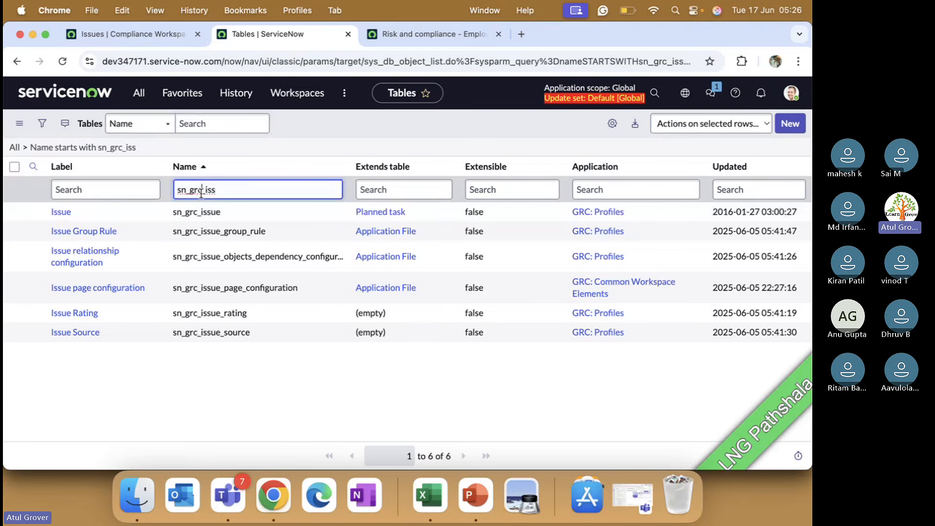
{"action": "key", "text": "super+BackSpace"}
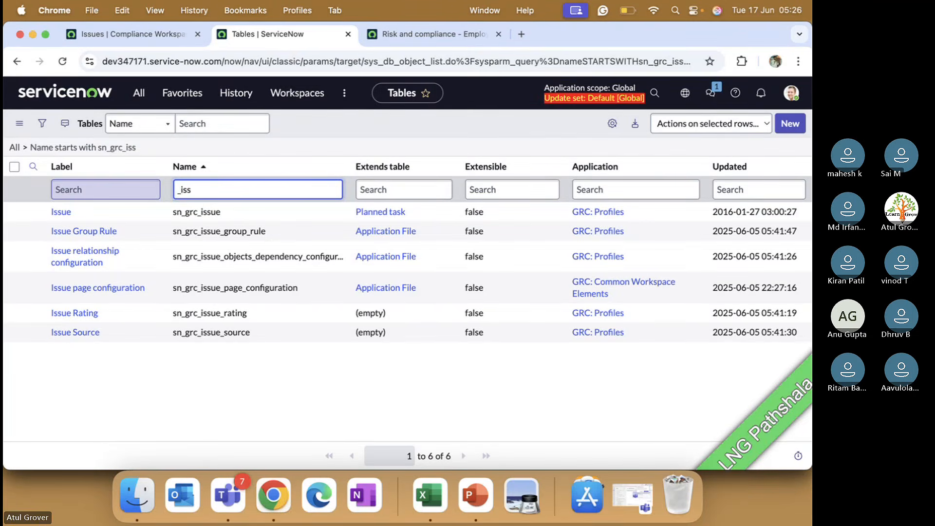
{"action": "key", "text": "super+Right"}
{"action": "type", "text": "ue_tr"}
{"action": "key", "text": "Left"}
{"action": "key", "text": "Left"}
{"action": "key", "text": "Left"}
{"action": "key", "text": "Left"}
{"action": "key", "text": "Left"}
{"action": "key", "text": "Left"}
{"action": "key", "text": "Left"}
{"action": "key", "text": "Left"}
{"action": "type", "text": "*"}
{"action": "key", "text": "Return"}
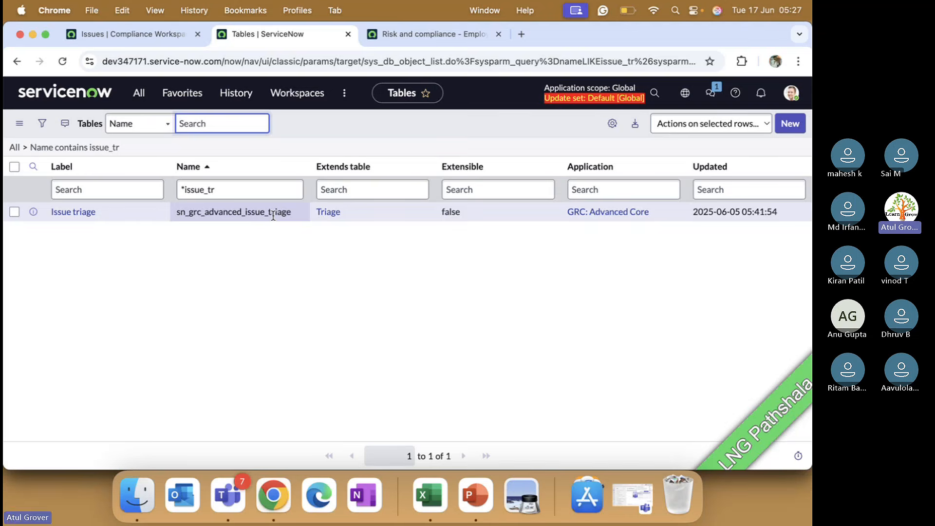
{"action": "left_click", "coordinate": [296, 93]}
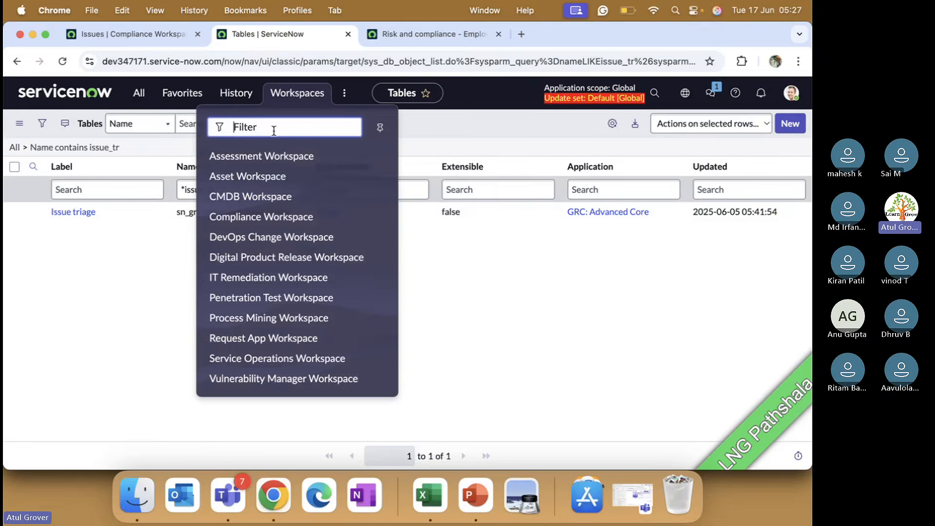
{"action": "key", "text": "ctrl+shift+Tab"}
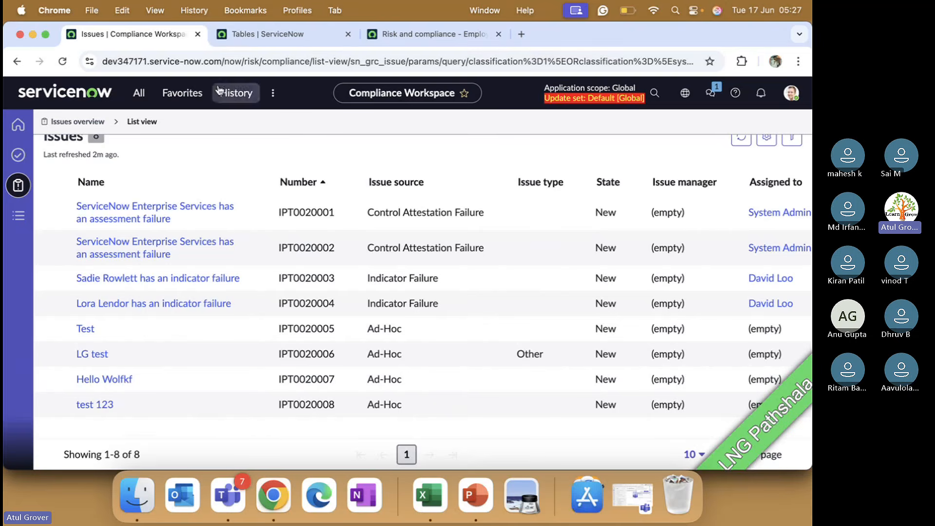
{"action": "key", "text": "ctrl+Tab"}
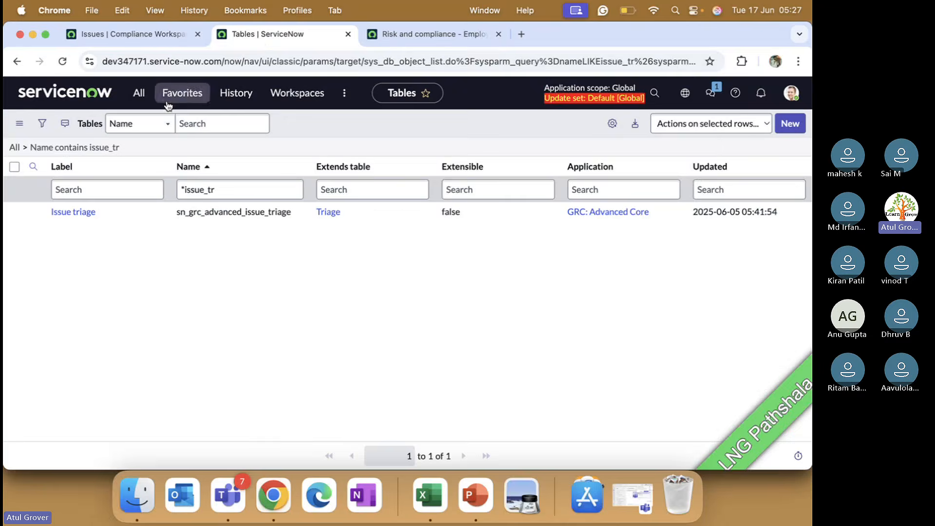
Search the navigator for plugins, open the Plugins module under System Definition, and display the Application Manager's activity log
{"action": "left_click", "coordinate": [151, 94]}
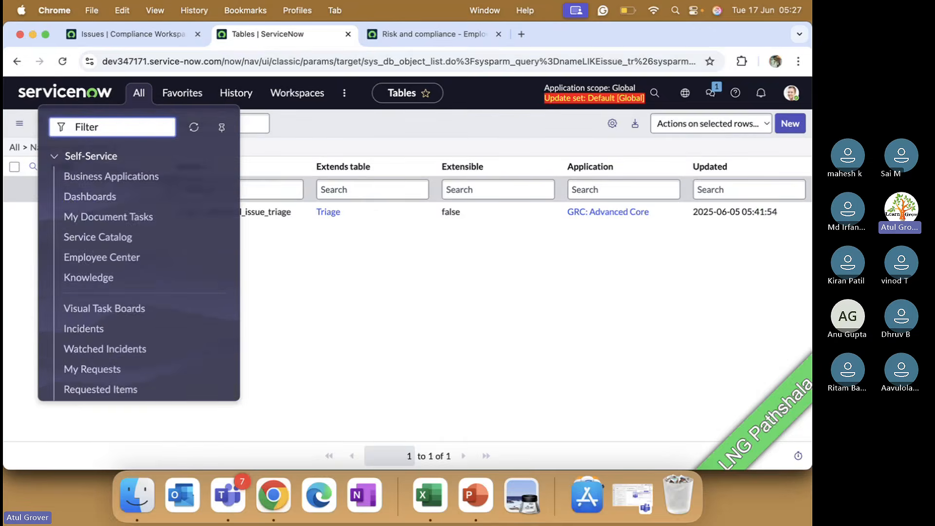
{"action": "type", "text": "plugins"}
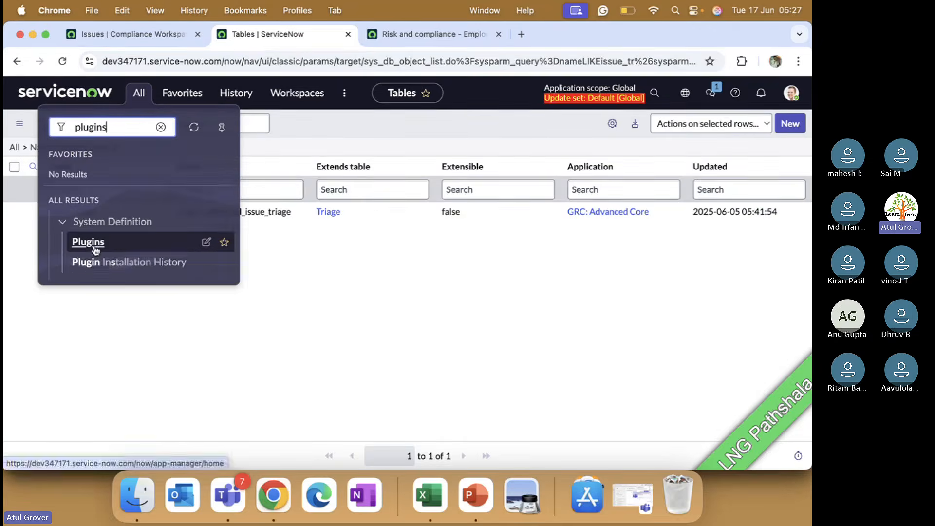
{"action": "left_click", "coordinate": [88, 241]}
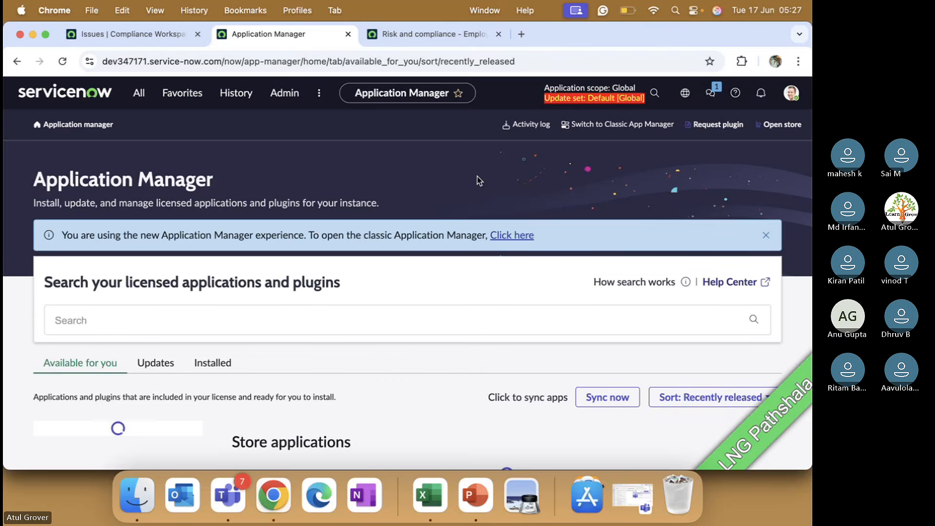
{"action": "left_click", "coordinate": [527, 125]}
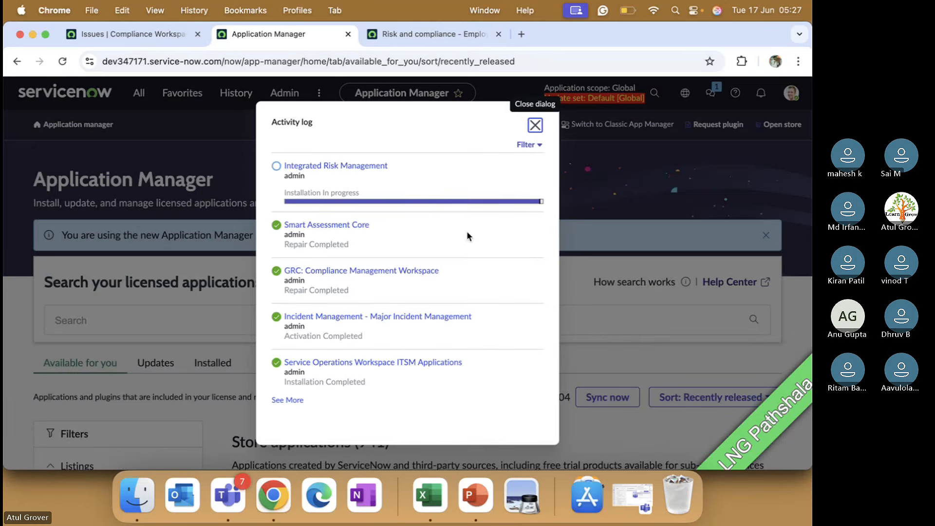
Open the Integrated Risk Management application from the activity log in a new browser tab, and return to the log to check its installation
{"action": "left_click", "coordinate": [377, 167]}
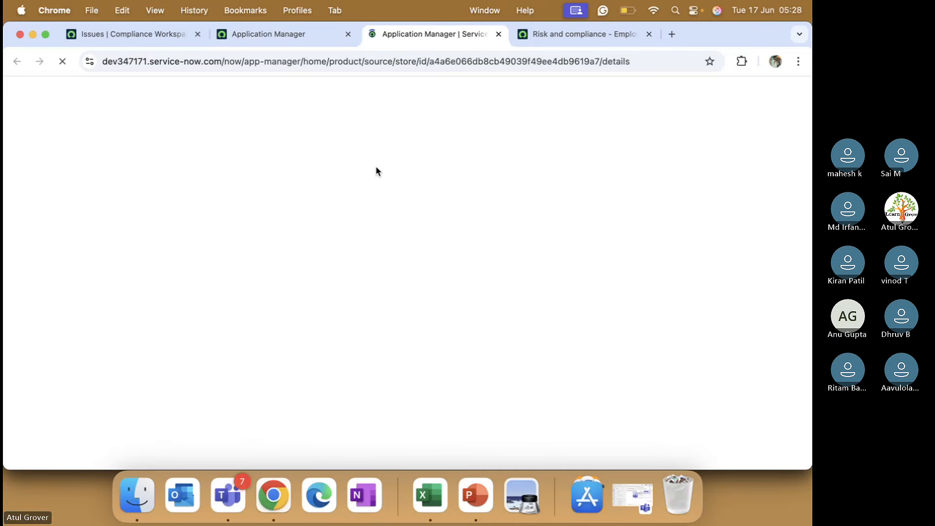
{"action": "left_click", "coordinate": [164, 35]}
{"action": "left_click", "coordinate": [592, 34]}
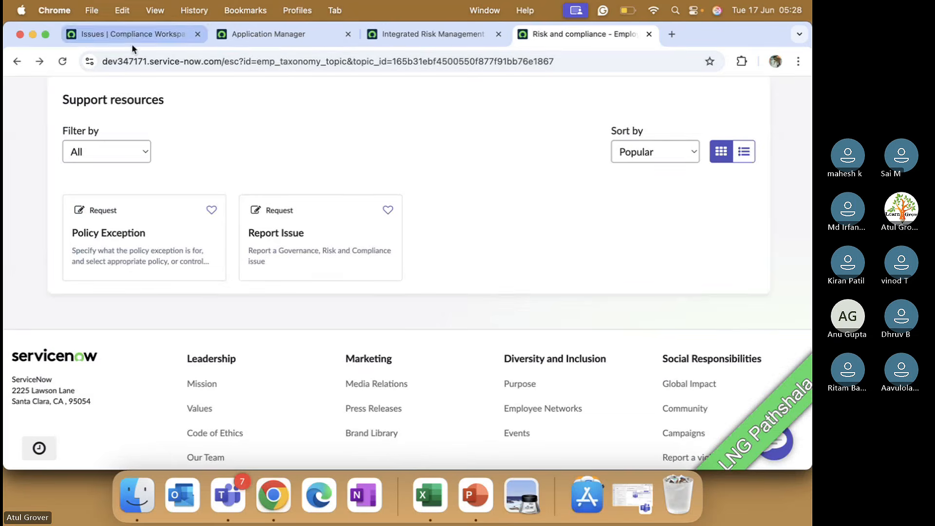
{"action": "left_click", "coordinate": [253, 38]}
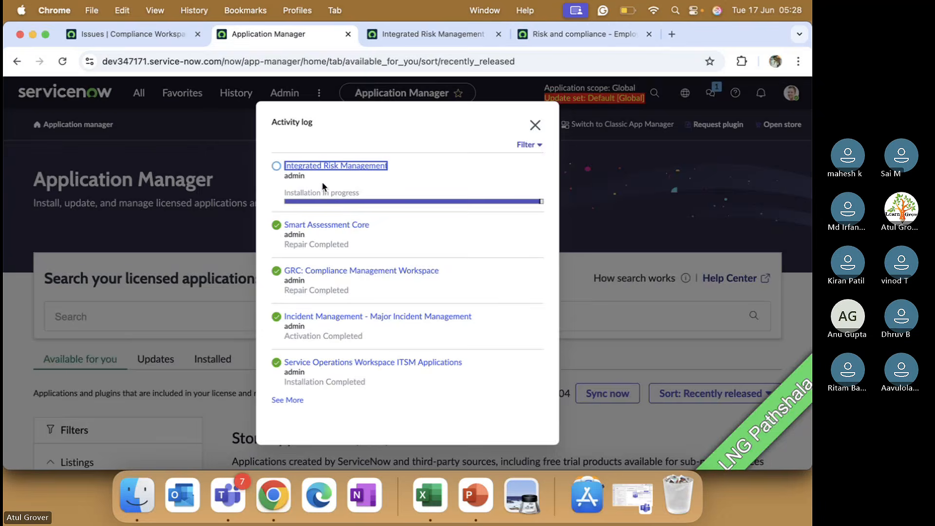
Return to the Compliance Workspace list of new issues and open indicator failure issue IPT0020003
{"action": "left_click", "coordinate": [116, 31]}
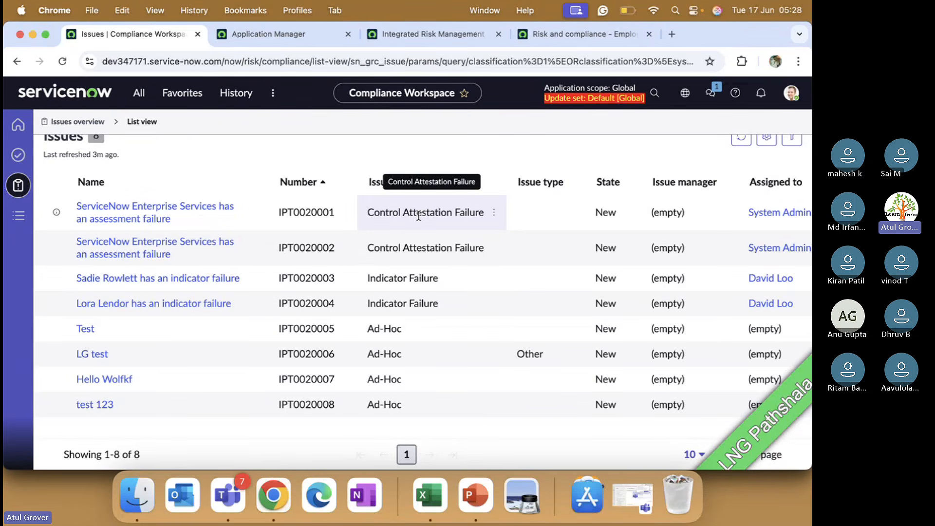
{"action": "left_click", "coordinate": [146, 285]}
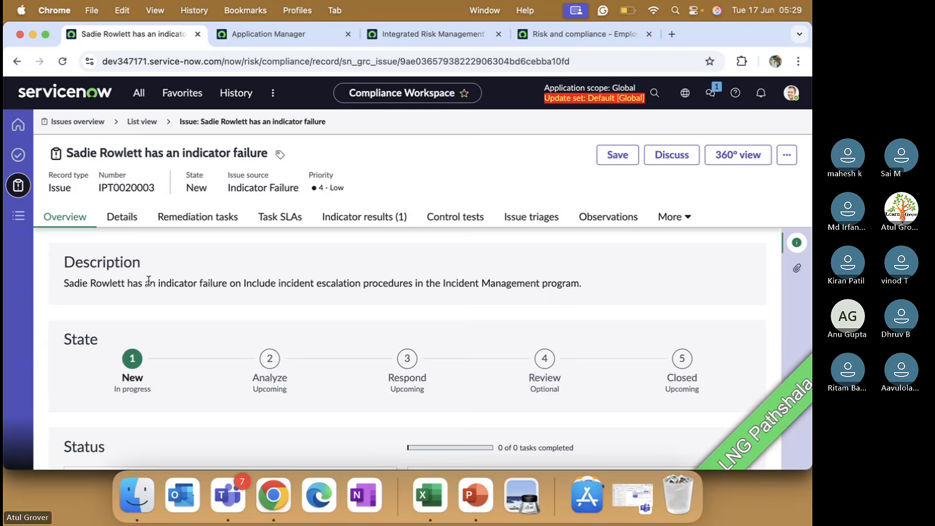
Close the activity log in Application Manager, search the navigator for user a, and open the User Administration Roles list
{"action": "left_click", "coordinate": [255, 42]}
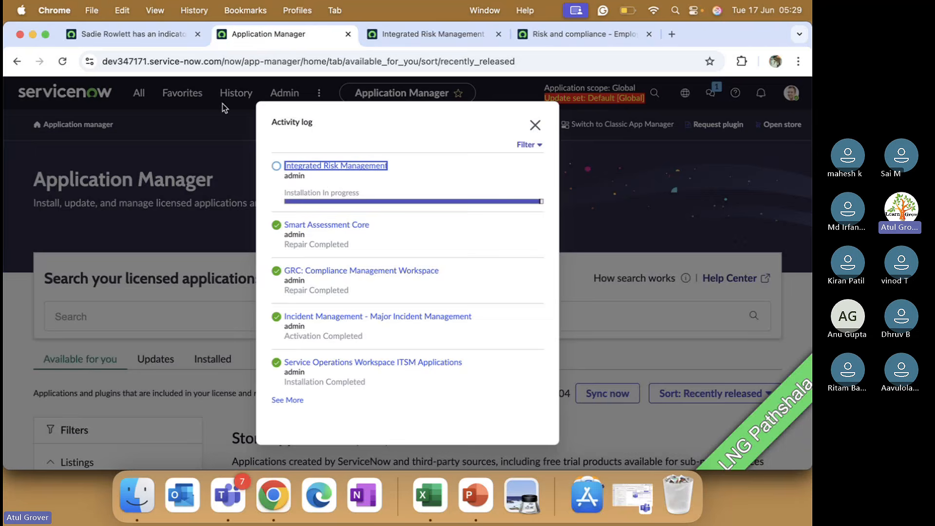
{"action": "left_click", "coordinate": [535, 125]}
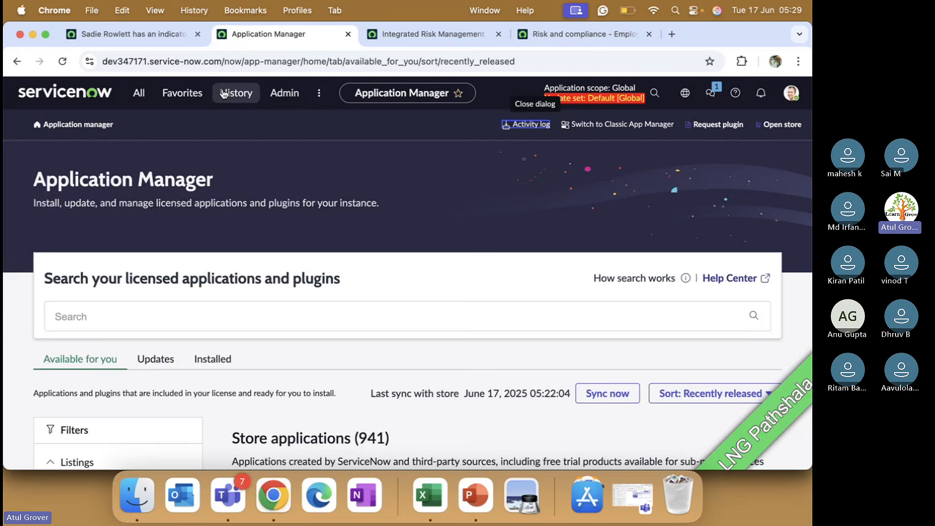
{"action": "left_click", "coordinate": [140, 93]}
{"action": "type", "text": "us"}
{"action": "key", "text": "BackSpace"}
{"action": "key", "text": "BackSpace"}
{"action": "key", "text": "BackSpace"}
{"action": "key", "text": "BackSpace"}
{"action": "key", "text": "BackSpace"}
{"action": "key", "text": "BackSpace"}
{"action": "key", "text": "BackSpace"}
{"action": "key", "text": "BackSpace"}
{"action": "key", "text": "BackSpace"}
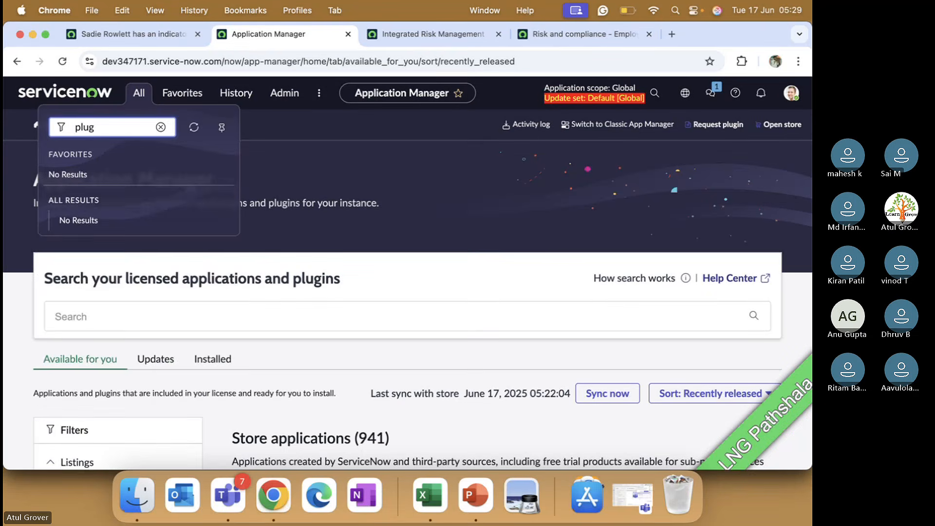
{"action": "type", "text": "user"}
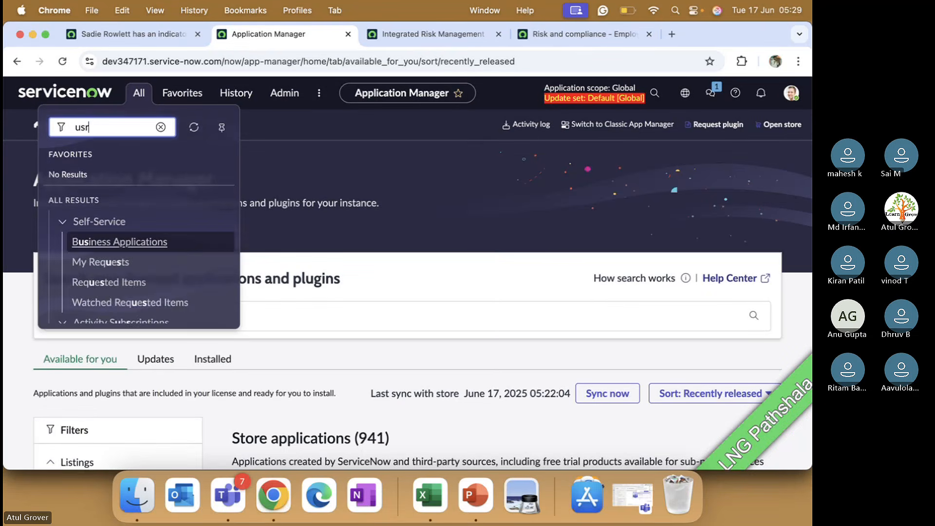
{"action": "type", "text": " a"}
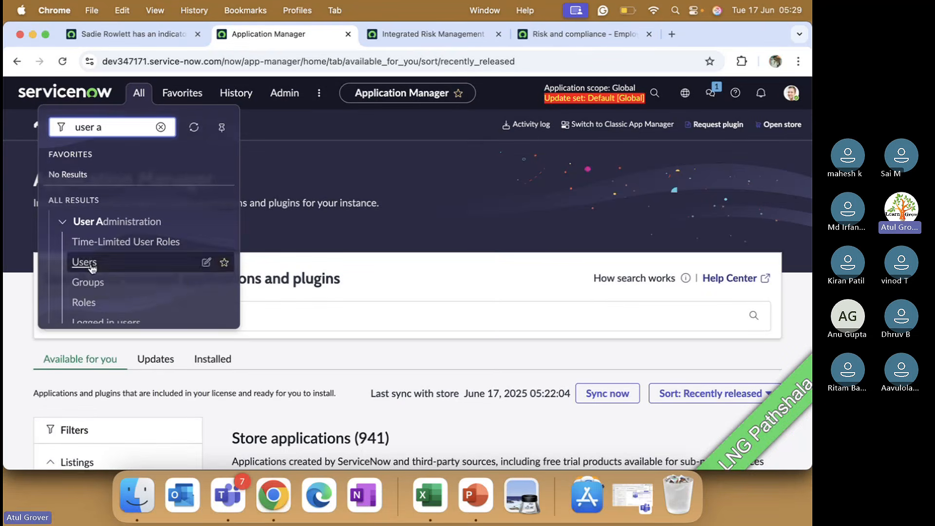
{"action": "left_click", "coordinate": [83, 303]}
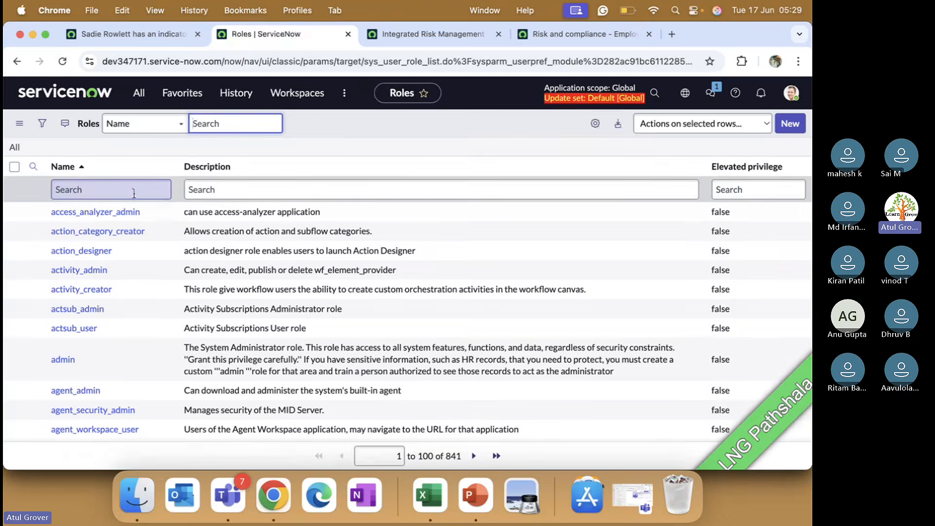
Search the Roles list for names containing triage using the wildcard filter *triage
{"action": "left_click", "coordinate": [134, 193]}
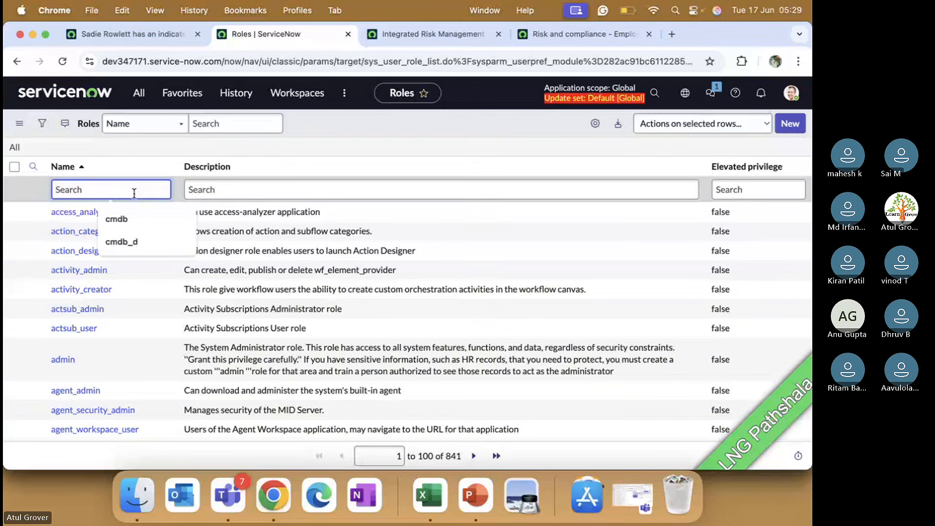
{"action": "type", "text": "*traiage"}
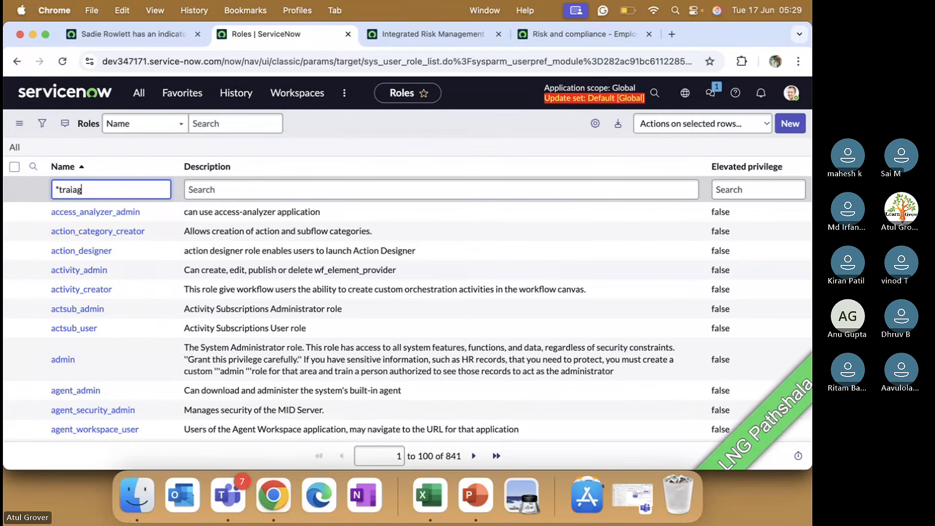
{"action": "key", "text": "BackSpace"}
{"action": "key", "text": "BackSpace"}
{"action": "key", "text": "BackSpace"}
{"action": "key", "text": "BackSpace"}
{"action": "key", "text": "BackSpace"}
{"action": "type", "text": "iage"}
{"action": "key", "text": "Return"}
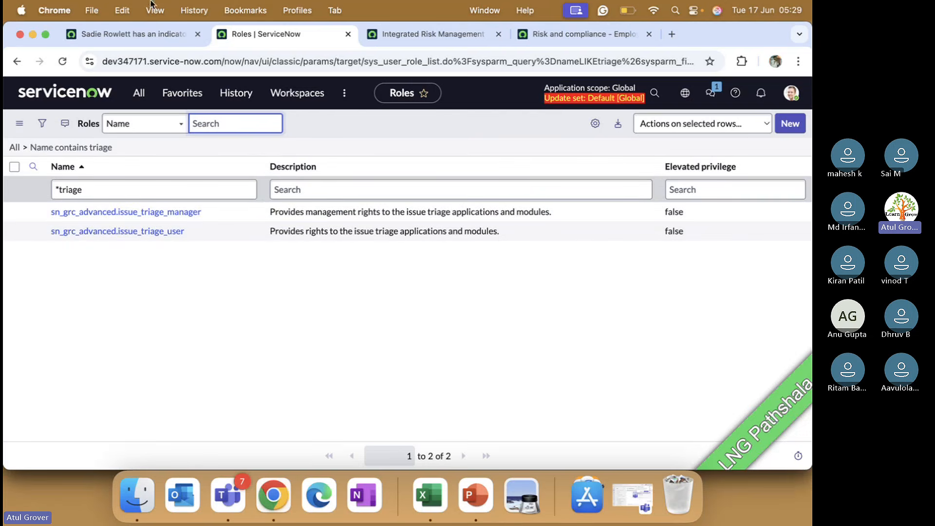
Return to the open issue record, search the navigator for triage, and examine the modules under Issue Triage
{"action": "left_click", "coordinate": [136, 34]}
{"action": "left_click", "coordinate": [140, 94]}
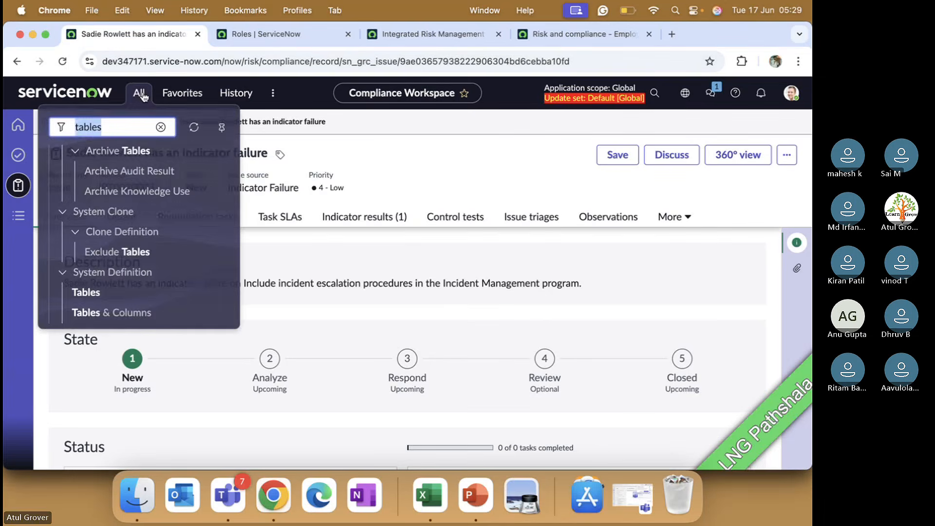
{"action": "type", "text": "trai"}
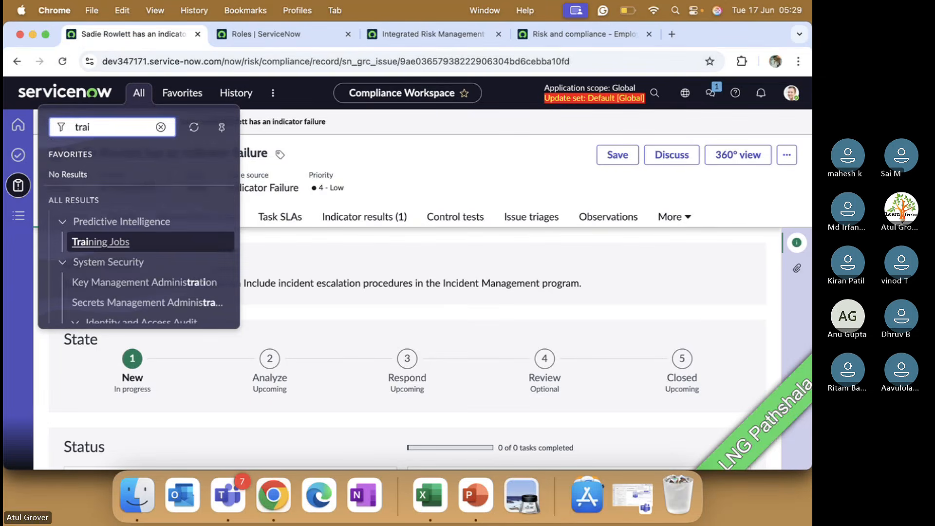
{"action": "type", "text": "age"}
{"action": "key", "text": "BackSpace"}
{"action": "key", "text": "BackSpace"}
{"action": "key", "text": "BackSpace"}
{"action": "key", "text": "BackSpace"}
{"action": "key", "text": "BackSpace"}
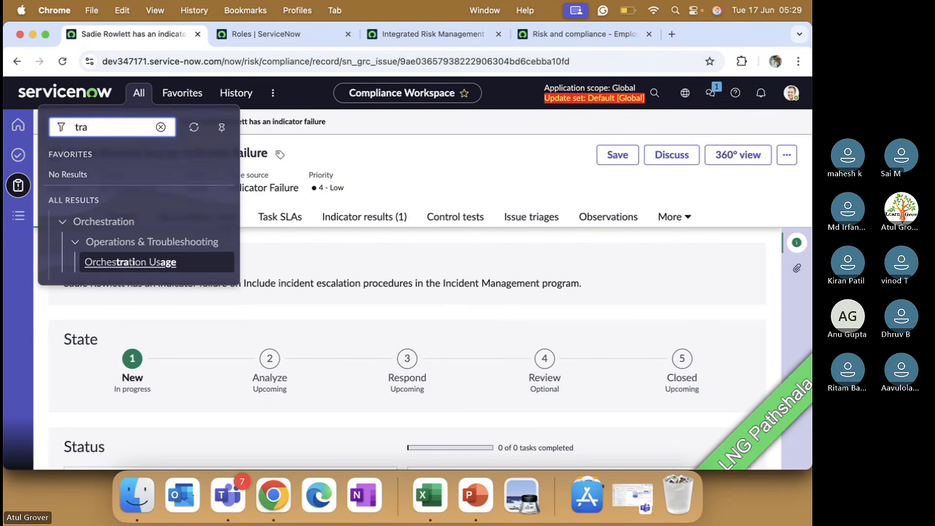
{"action": "type", "text": "iage"}
{"action": "scroll", "coordinate": [125, 250], "scroll_direction": "down", "scroll_amount": 2}
{"action": "scroll", "coordinate": [125, 250], "scroll_direction": "down", "scroll_amount": 3}
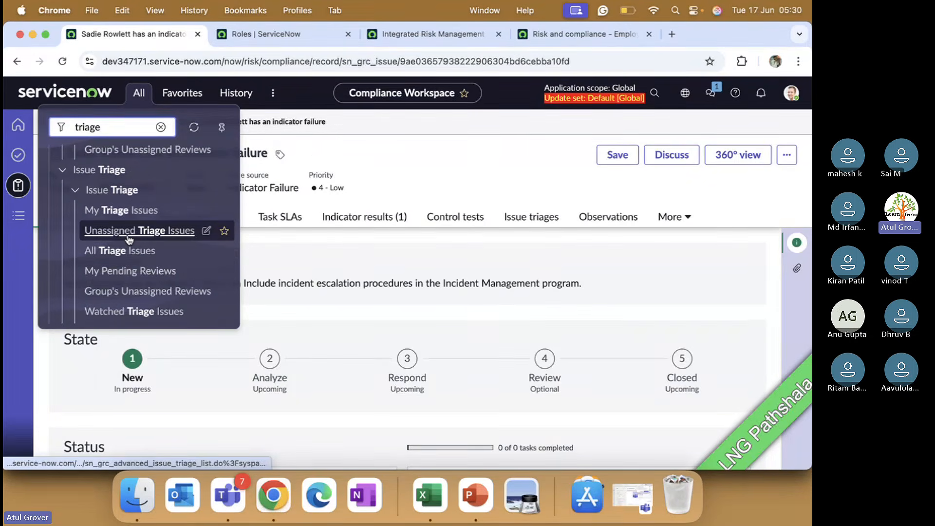
{"action": "scroll", "coordinate": [129, 238], "scroll_direction": "down", "scroll_amount": 1}
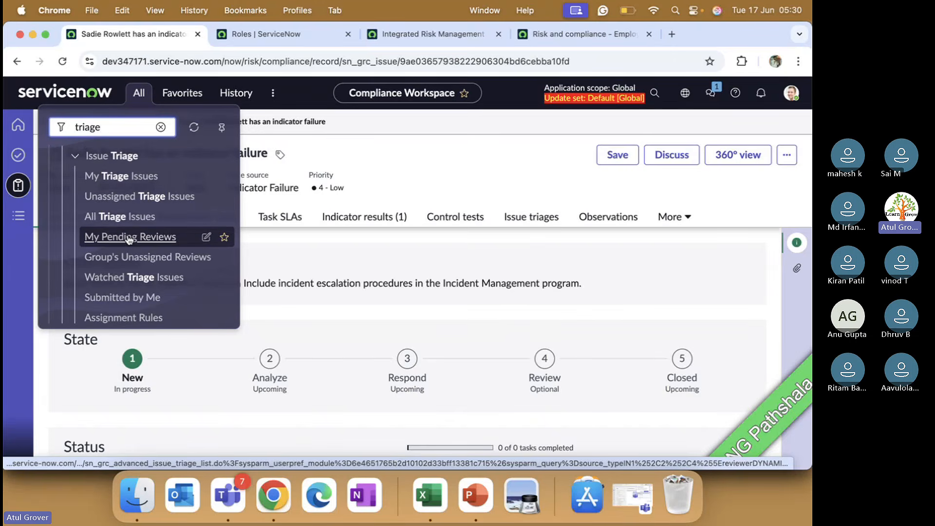
{"action": "scroll", "coordinate": [128, 246], "scroll_direction": "down", "scroll_amount": 3}
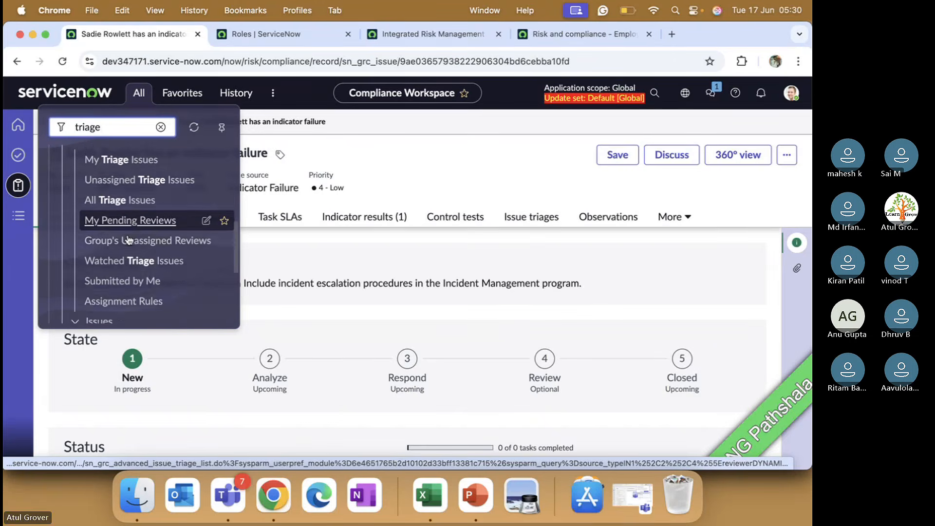
Review the remaining triage navigator results, including the Issues and Administration groups under Issue Triage
{"action": "scroll", "coordinate": [125, 258], "scroll_direction": "down", "scroll_amount": 5}
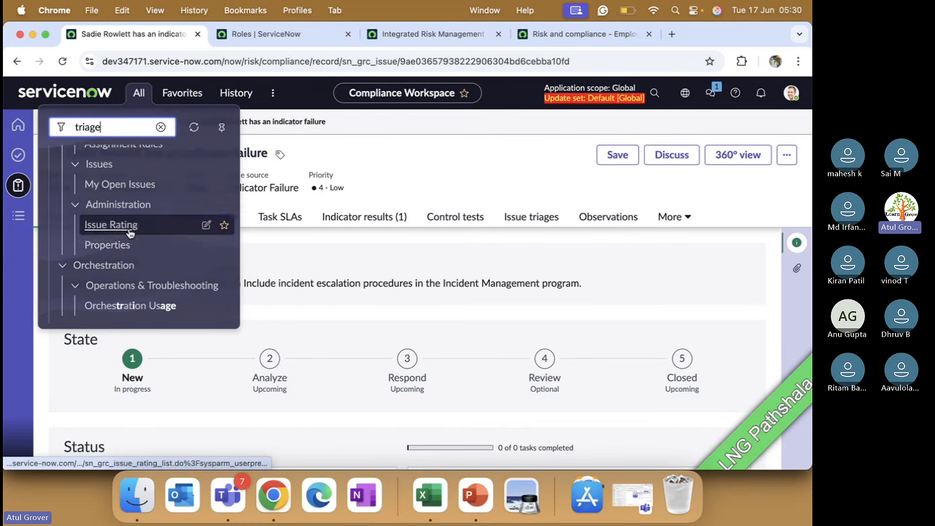
{"action": "scroll", "coordinate": [154, 243], "scroll_direction": "up", "scroll_amount": 10}
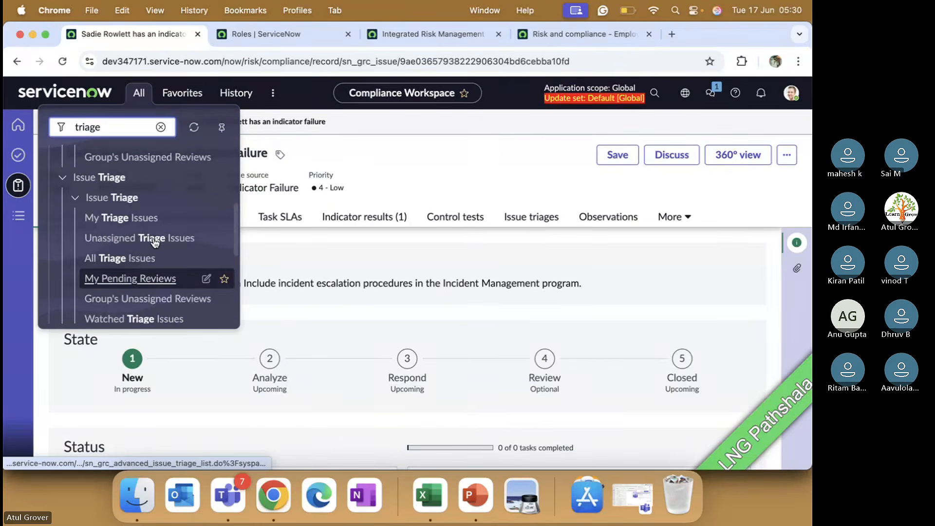
{"action": "scroll", "coordinate": [155, 243], "scroll_direction": "up", "scroll_amount": 2}
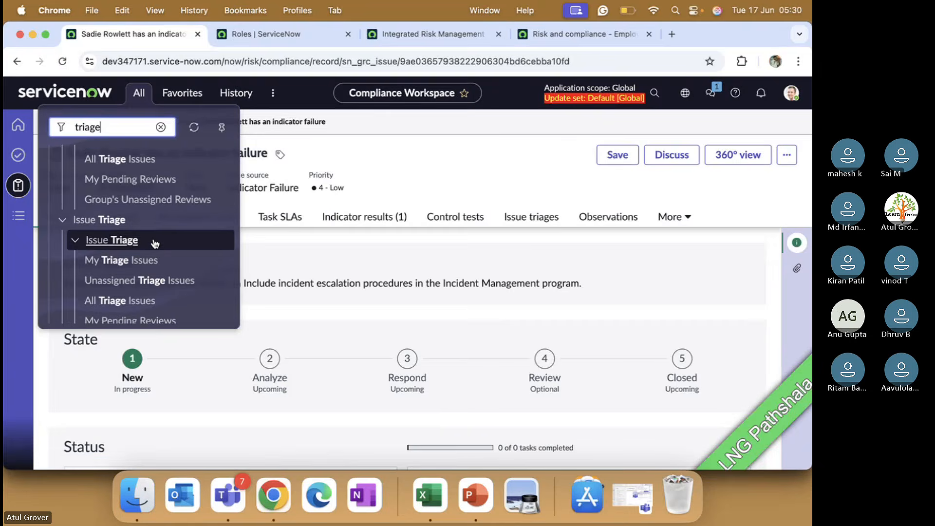
{"action": "key", "text": "super+Tab"}
{"action": "key", "text": "super+Tab"}
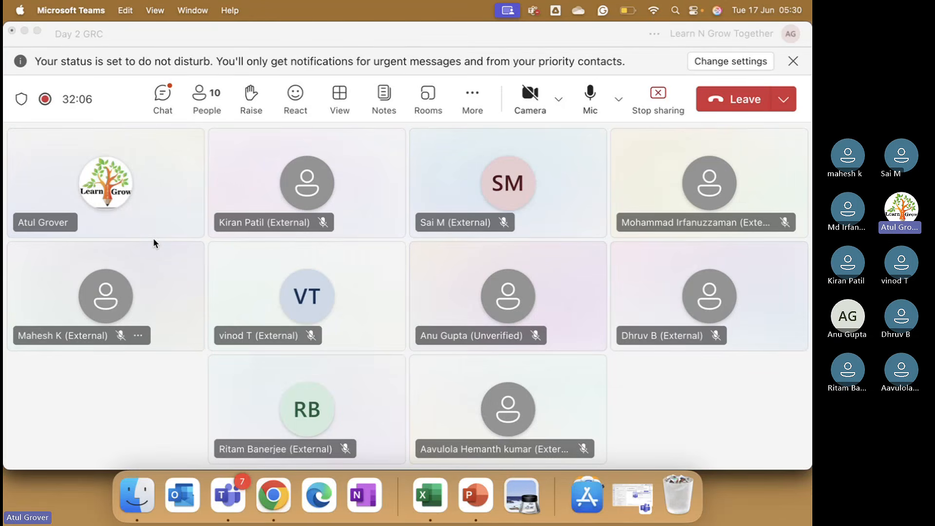
{"action": "key", "text": "super+Tab"}
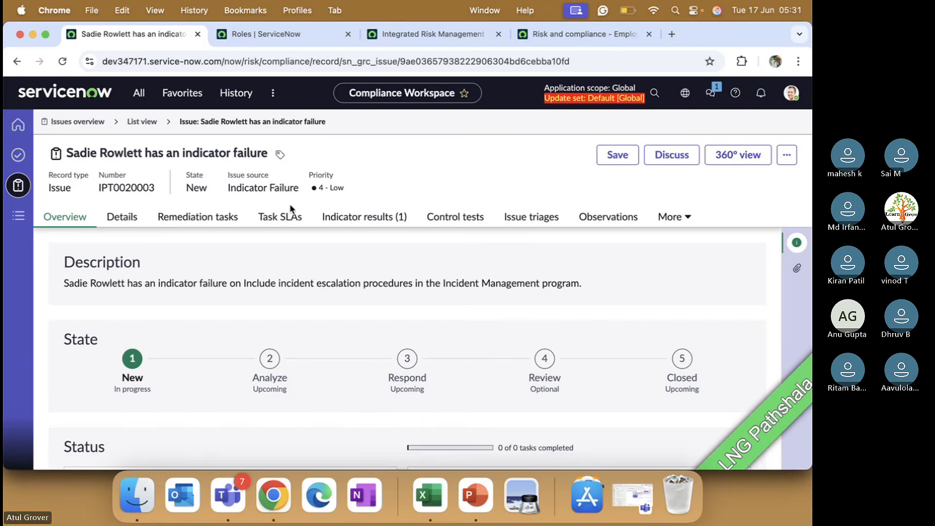
Open the issue's Issue triages related list and examine its highlighted details, affected user and related controls
{"action": "left_click", "coordinate": [536, 219]}
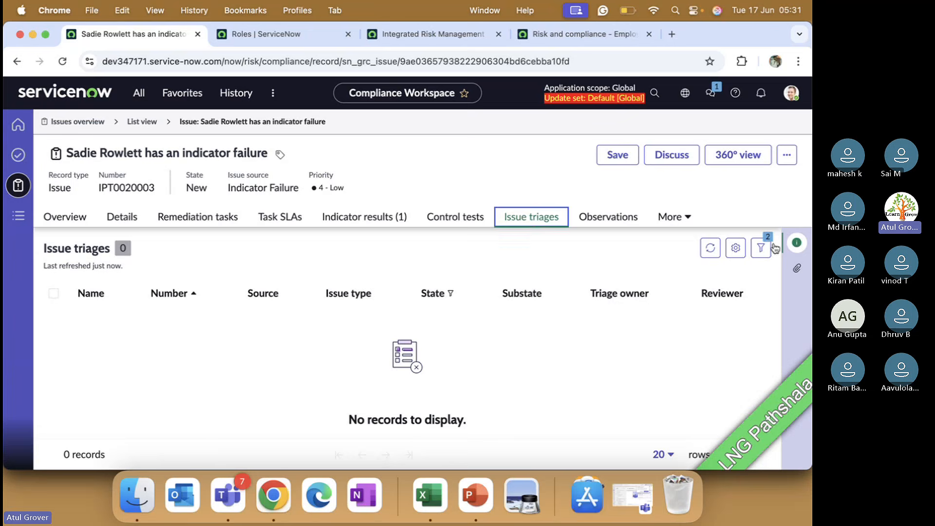
{"action": "left_click", "coordinate": [797, 243]}
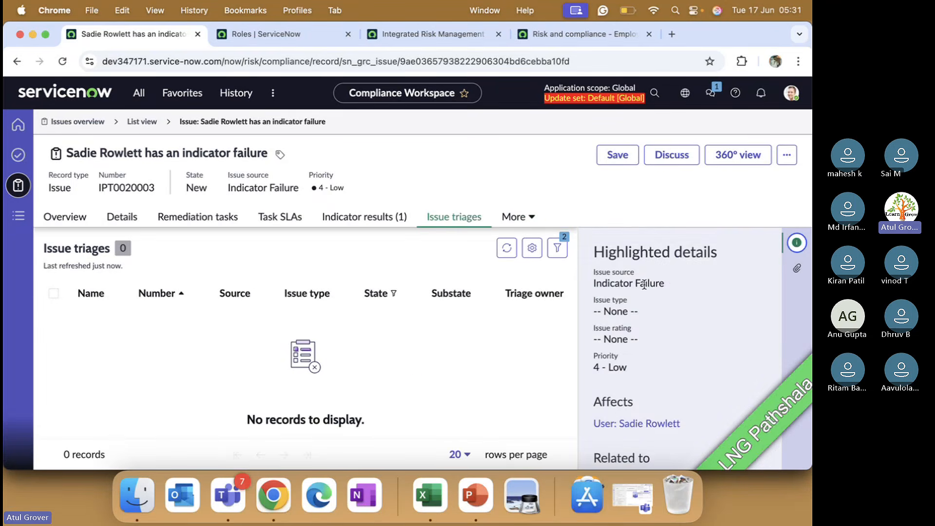
{"action": "scroll", "coordinate": [653, 311], "scroll_direction": "down", "scroll_amount": 2}
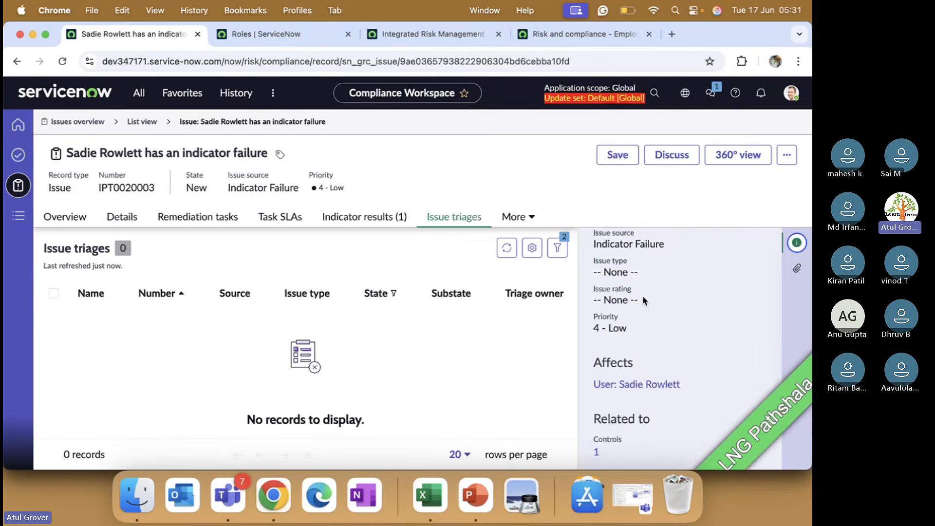
{"action": "scroll", "coordinate": [645, 314], "scroll_direction": "down", "scroll_amount": 2}
{"action": "scroll", "coordinate": [644, 317], "scroll_direction": "down", "scroll_amount": 1}
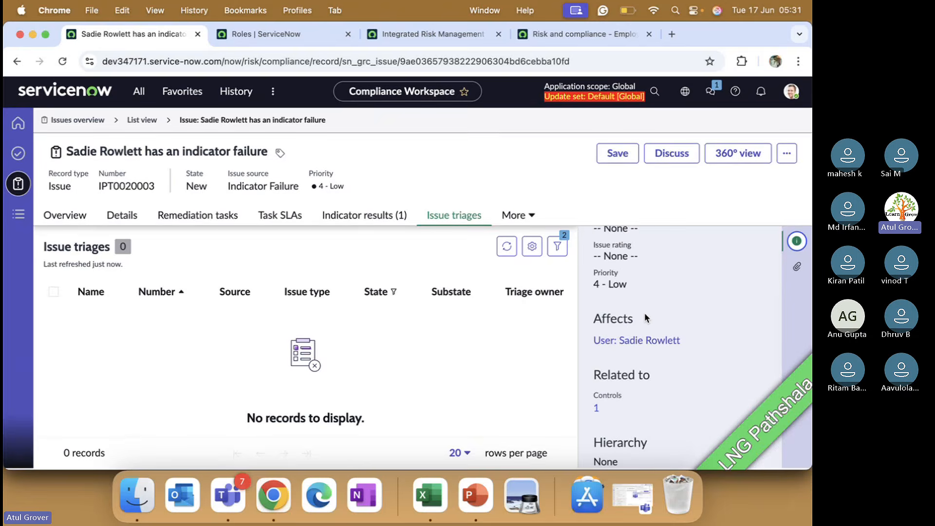
Return to the issue's Overview, hide the highlighted details, and review the State and Status sections
{"action": "left_click", "coordinate": [65, 215]}
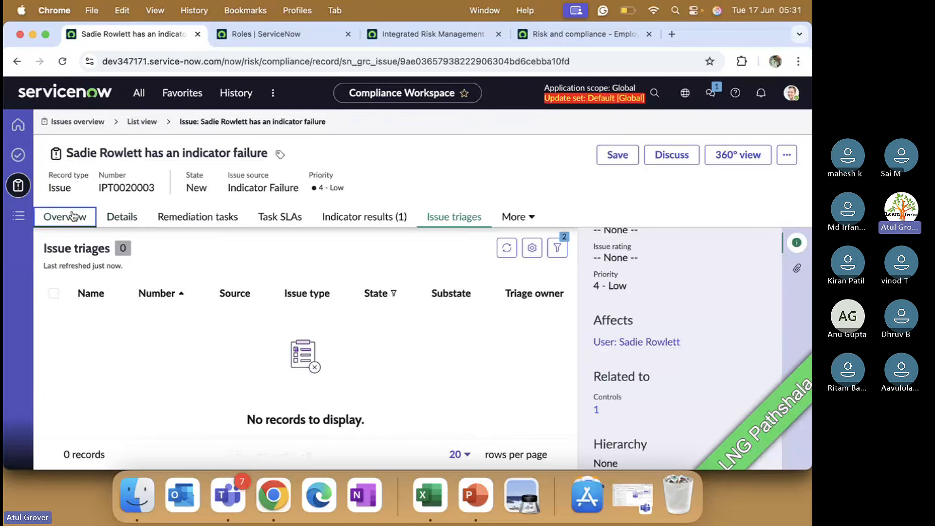
{"action": "left_click", "coordinate": [794, 243]}
{"action": "scroll", "coordinate": [186, 302], "scroll_direction": "down", "scroll_amount": 5}
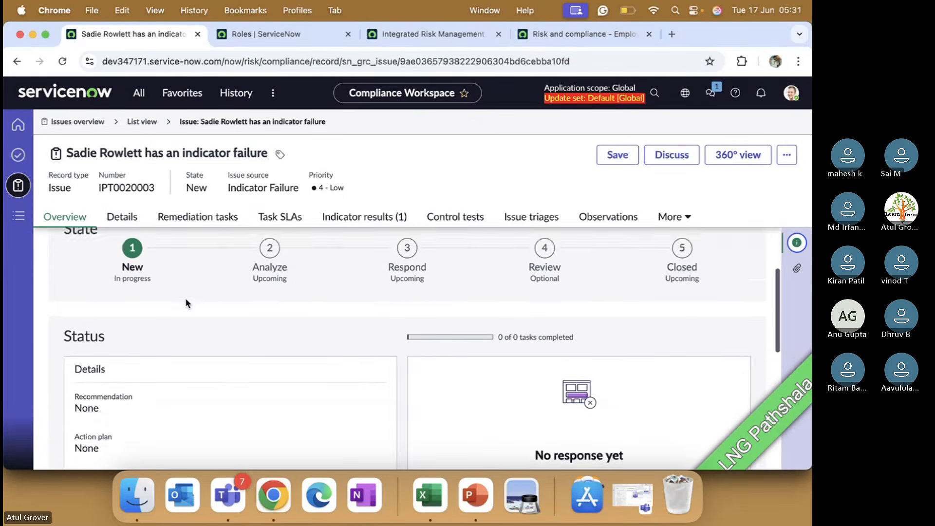
{"action": "scroll", "coordinate": [187, 303], "scroll_direction": "up", "scroll_amount": 2}
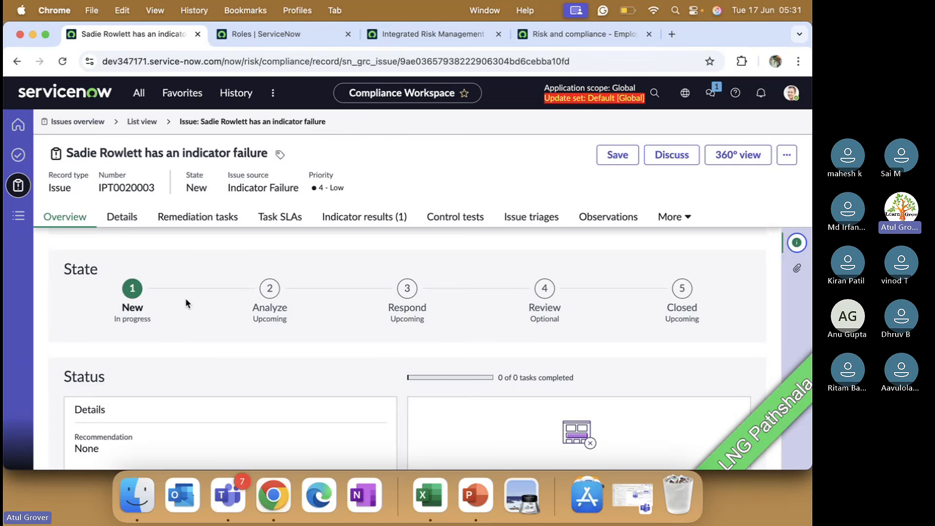
{"action": "key", "text": "super+Tab"}
{"action": "key", "text": "super+Tab"}
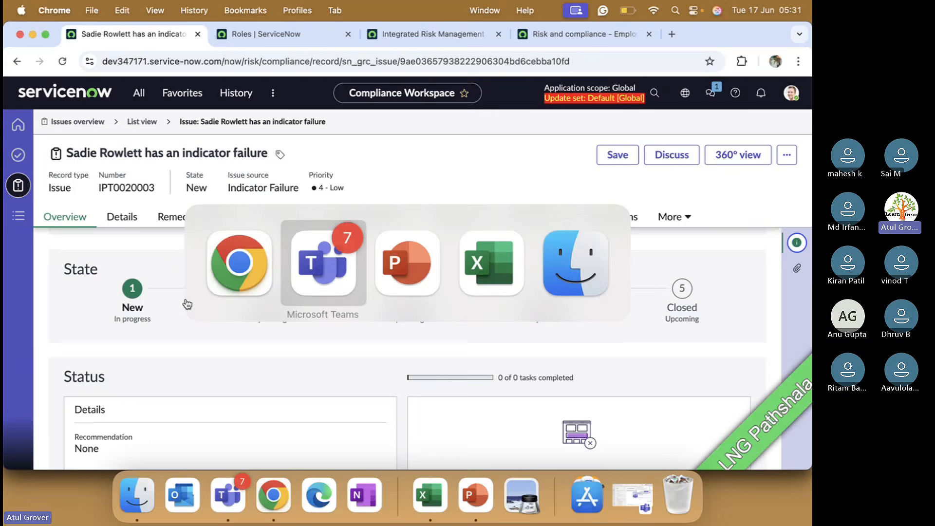
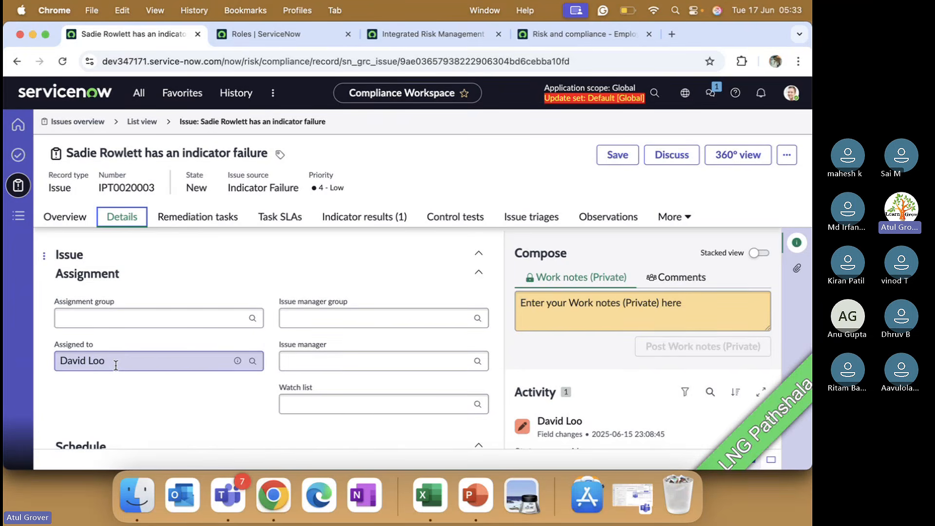
Examine the Issue section fields in the record's Details and the choices available for State
{"action": "scroll", "coordinate": [146, 361], "scroll_direction": "up", "scroll_amount": 5}
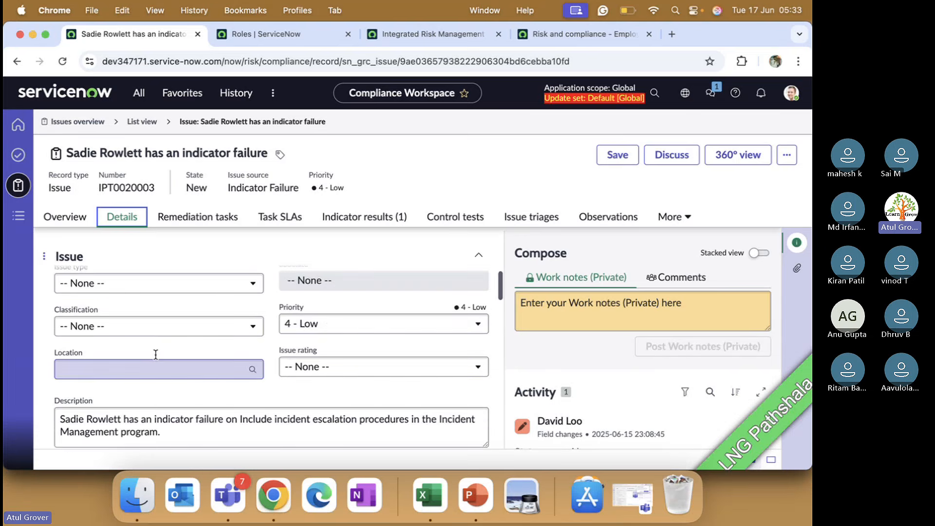
{"action": "scroll", "coordinate": [156, 354], "scroll_direction": "up", "scroll_amount": 4}
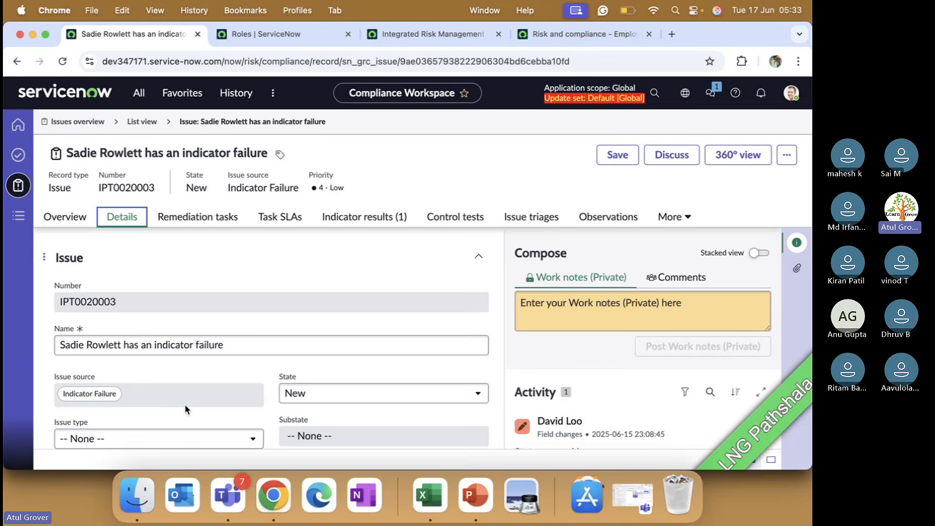
{"action": "scroll", "coordinate": [185, 404], "scroll_direction": "down", "scroll_amount": 3}
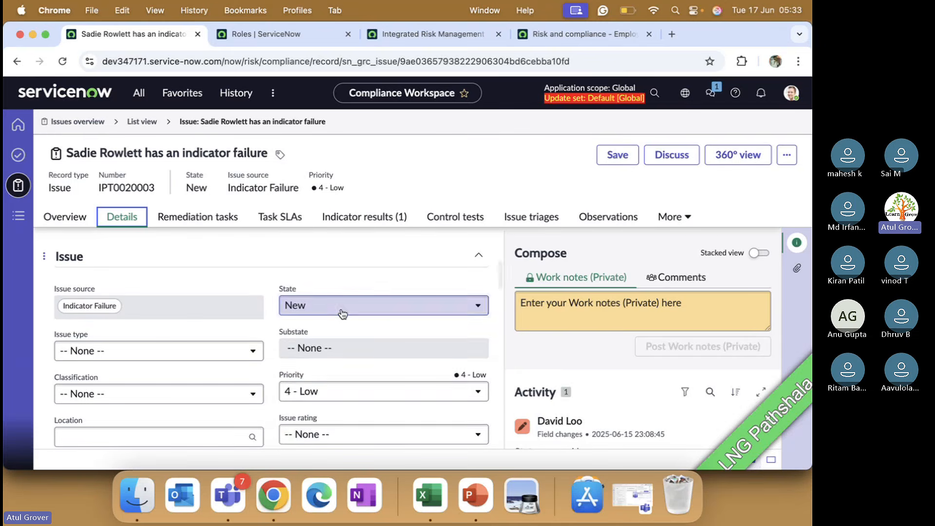
{"action": "left_click", "coordinate": [342, 311]}
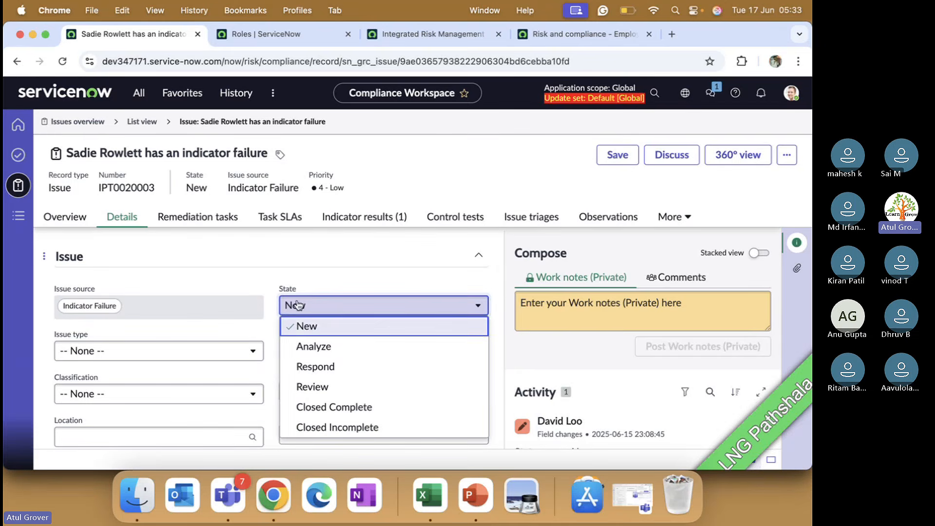
{"action": "left_click", "coordinate": [263, 271]}
Look through the issue type choices and set the issue type to Fraud
{"action": "left_click", "coordinate": [205, 352]}
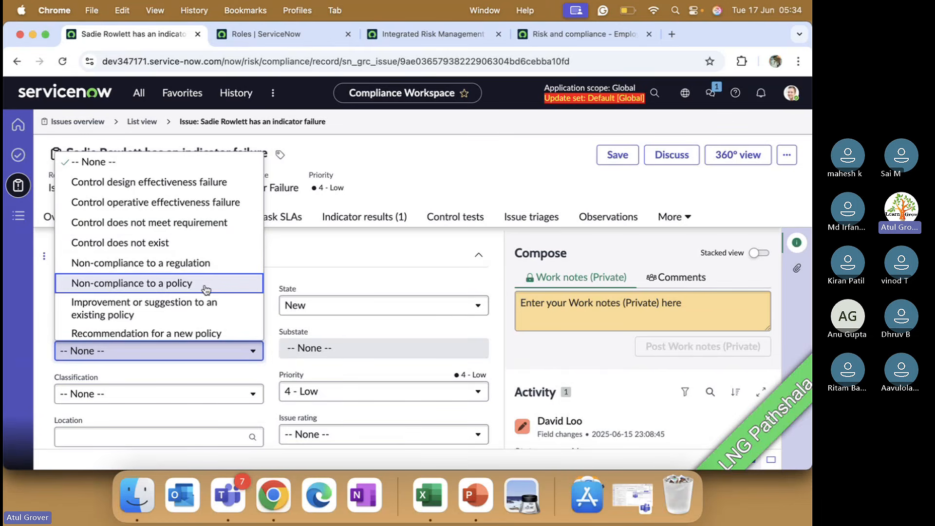
{"action": "scroll", "coordinate": [210, 299], "scroll_direction": "down", "scroll_amount": 5}
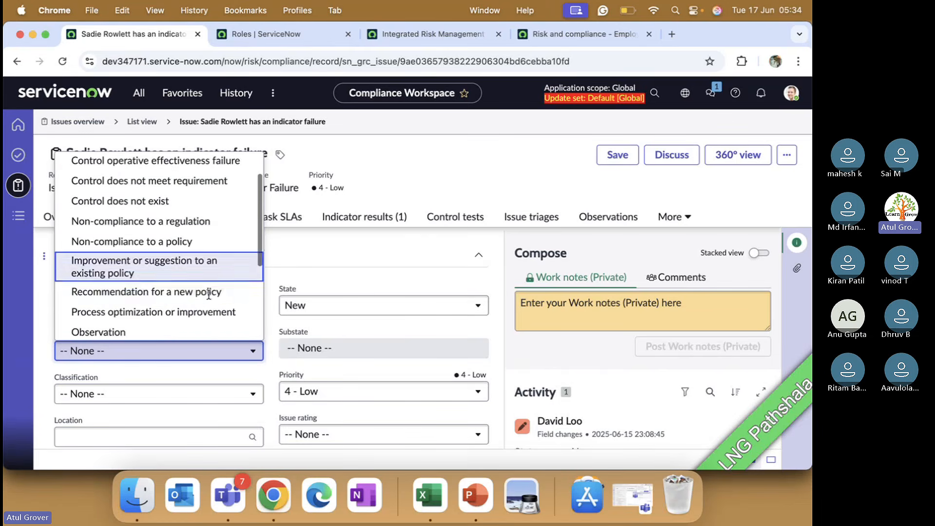
{"action": "scroll", "coordinate": [210, 299], "scroll_direction": "down", "scroll_amount": 5}
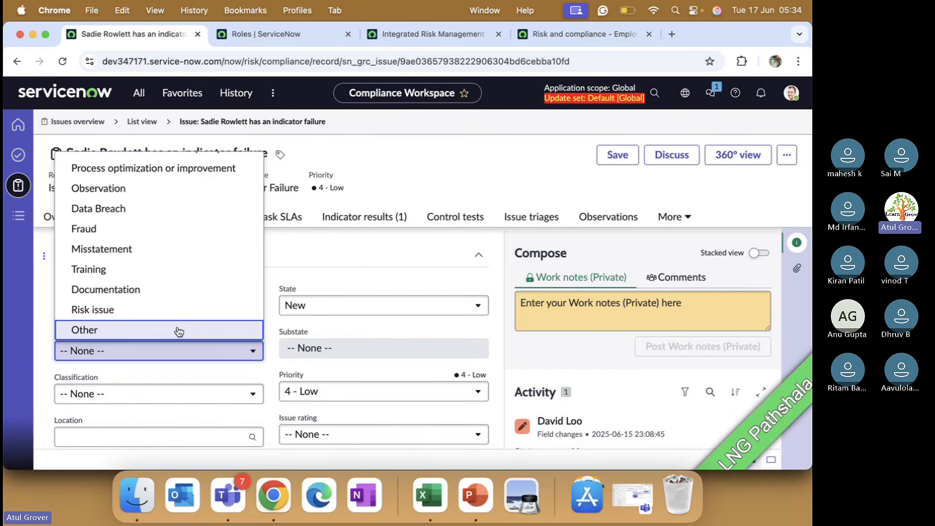
{"action": "scroll", "coordinate": [170, 287], "scroll_direction": "up", "scroll_amount": 3}
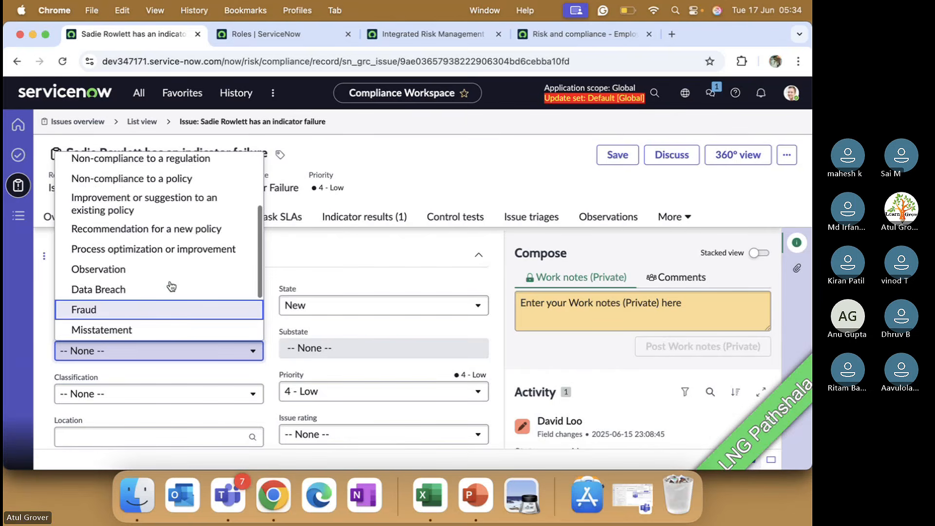
{"action": "left_click", "coordinate": [156, 316]}
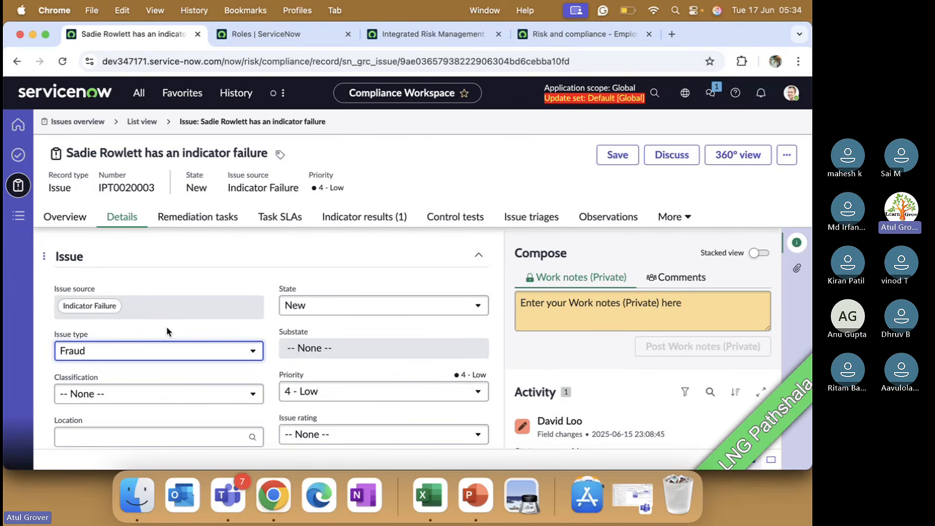
Set the issue's classification to Compliance and its issue rating to 2 - High
{"action": "scroll", "coordinate": [166, 328], "scroll_direction": "down", "scroll_amount": 3}
{"action": "left_click", "coordinate": [147, 315]}
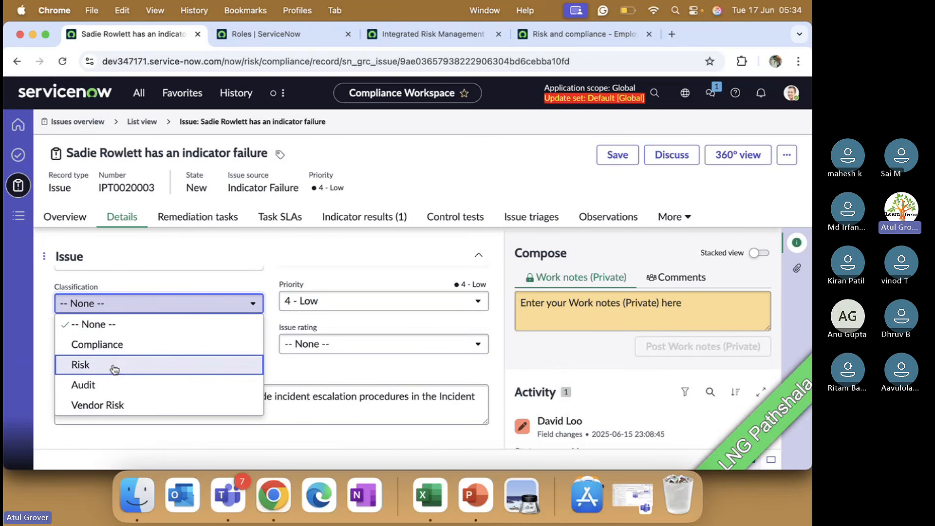
{"action": "left_click", "coordinate": [117, 345]}
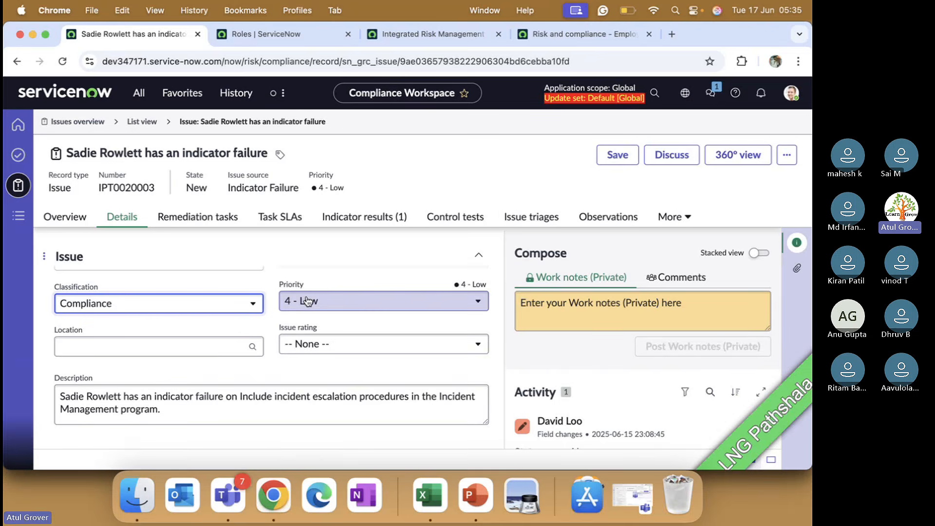
{"action": "left_click", "coordinate": [314, 344]}
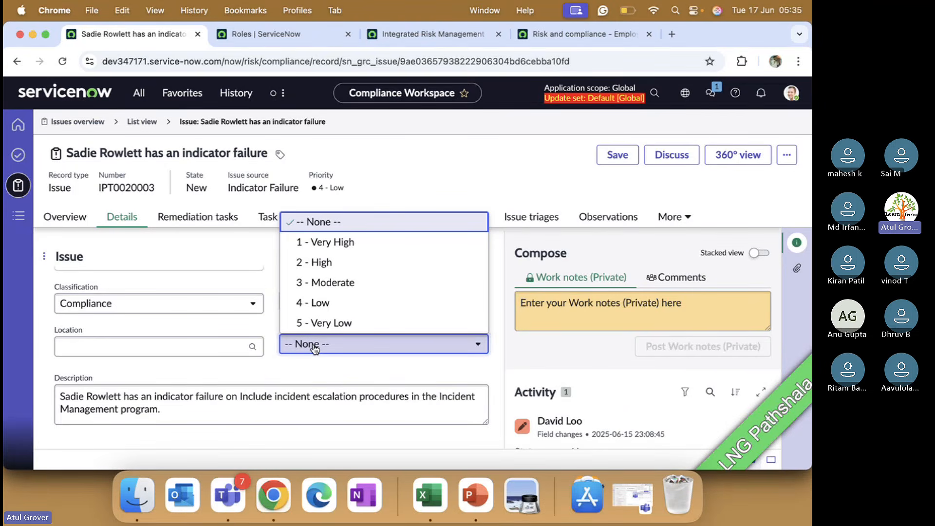
{"action": "left_click", "coordinate": [319, 263]}
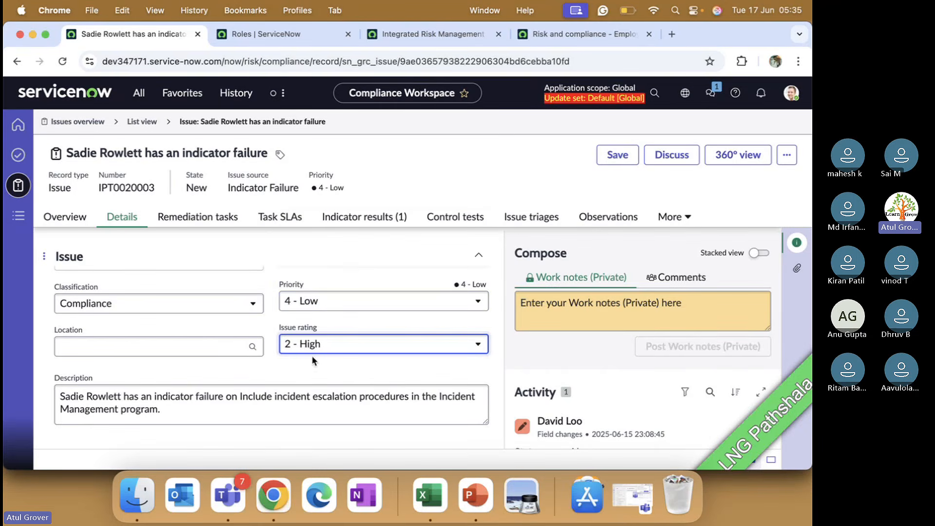
{"action": "left_click", "coordinate": [299, 370]}
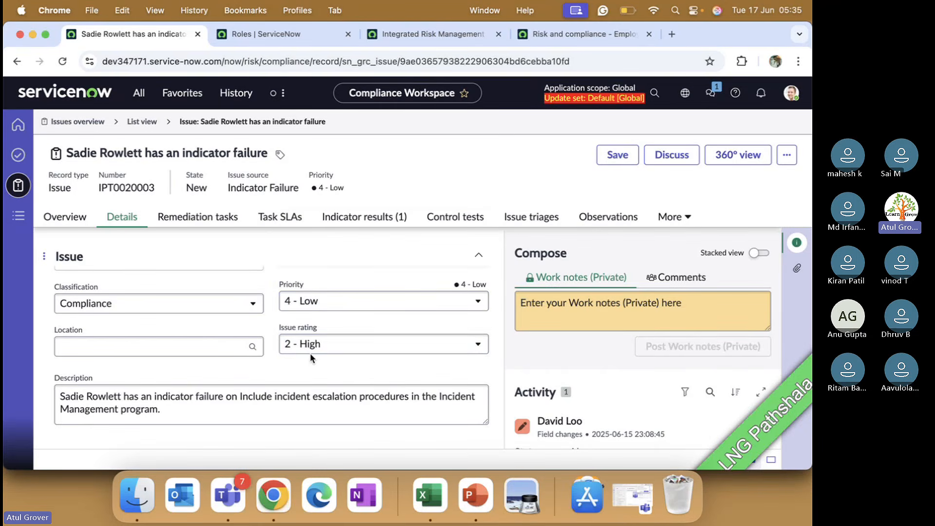
Set the issue's assignment group to GRC Business Users in the Assignment section
{"action": "scroll", "coordinate": [310, 354], "scroll_direction": "down", "scroll_amount": 3}
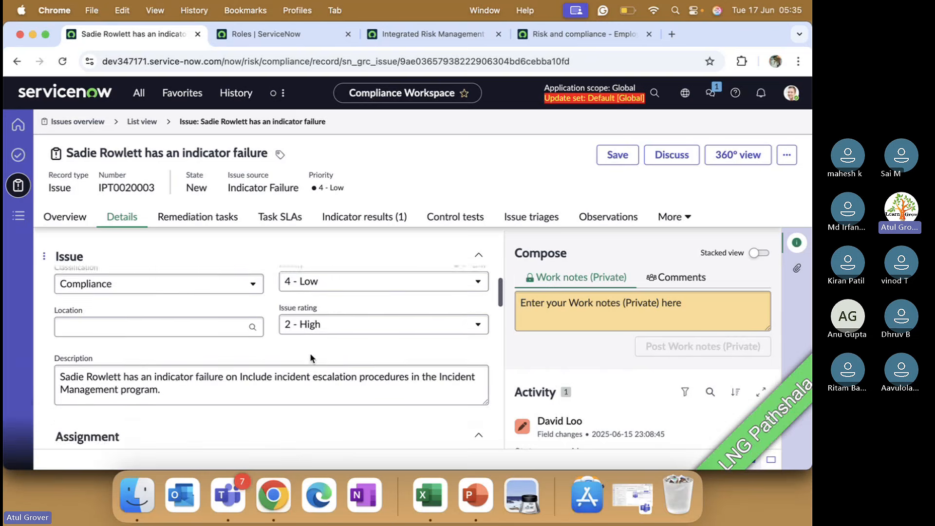
{"action": "scroll", "coordinate": [195, 341], "scroll_direction": "up", "scroll_amount": 1}
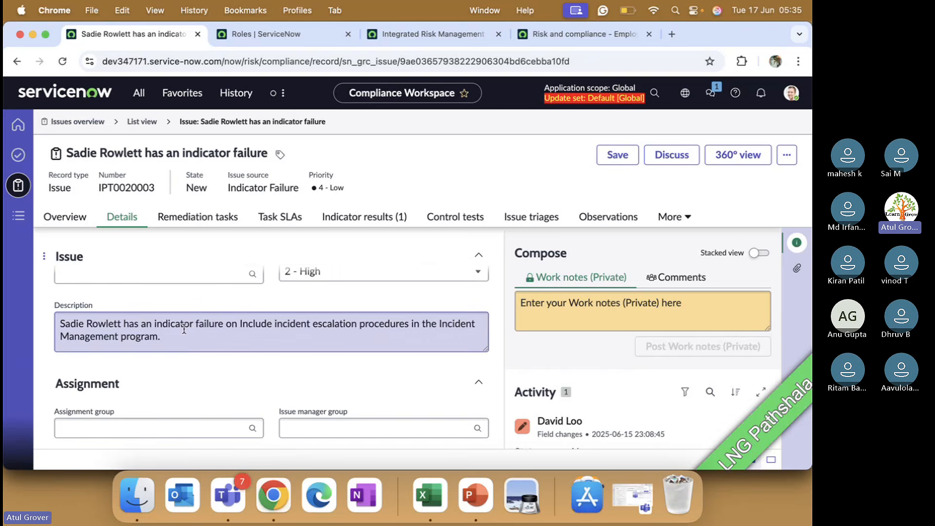
{"action": "scroll", "coordinate": [181, 331], "scroll_direction": "down", "scroll_amount": 2}
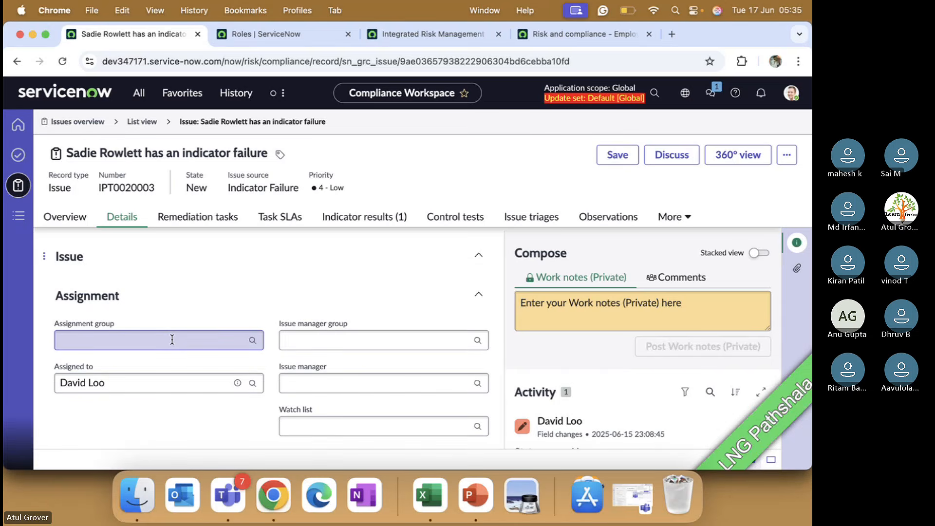
{"action": "left_click", "coordinate": [172, 339]}
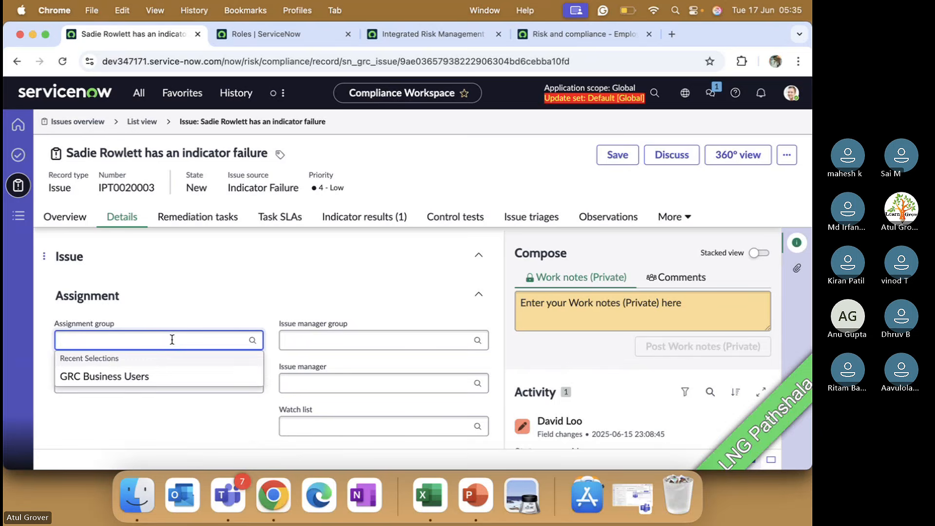
{"action": "left_click", "coordinate": [135, 383]}
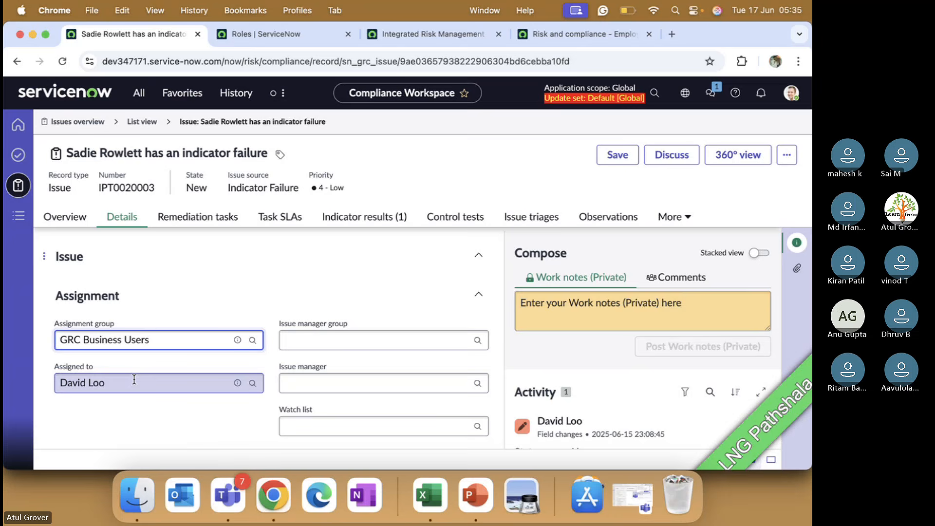
Clear the current assignee and choose another suggested user in the issue's Assigned to field
{"action": "left_click", "coordinate": [134, 380]}
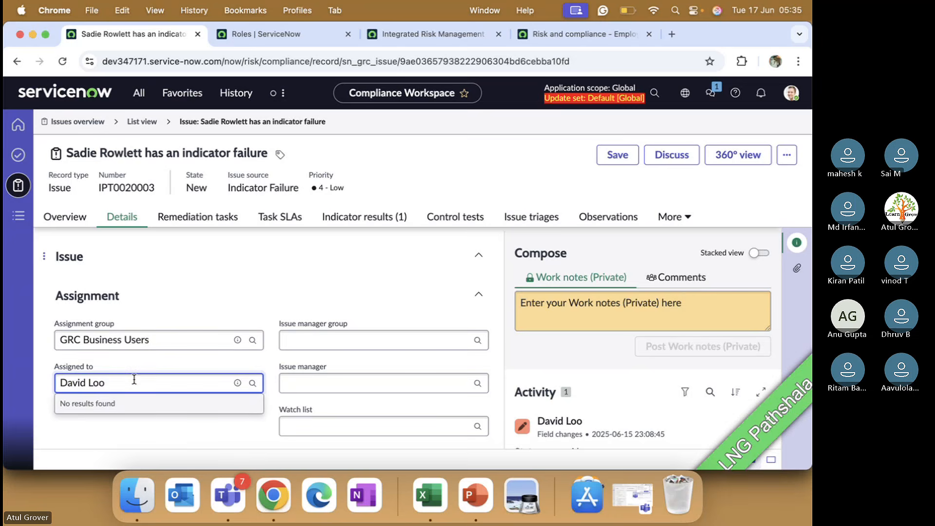
{"action": "key", "text": "BackSpace"}
{"action": "key", "text": "BackSpace"}
{"action": "key", "text": "BackSpace"}
{"action": "key", "text": "BackSpace"}
{"action": "key", "text": "BackSpace"}
{"action": "key", "text": "BackSpace"}
{"action": "key", "text": "BackSpace"}
{"action": "key", "text": "BackSpace"}
{"action": "key", "text": "BackSpace"}
{"action": "left_click", "coordinate": [119, 424]}
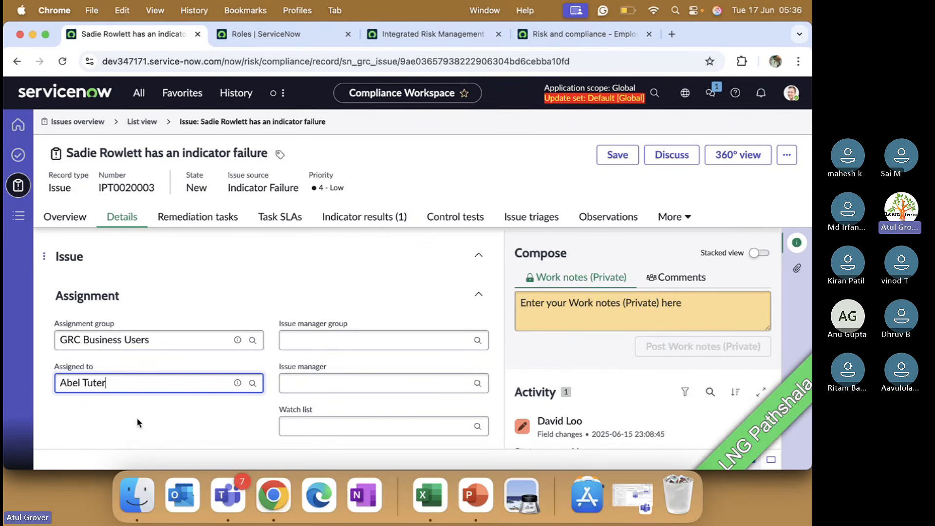
Set the issue manager group to Compliance Managers and choose a suggested user as the issue manager
{"action": "left_click", "coordinate": [319, 346]}
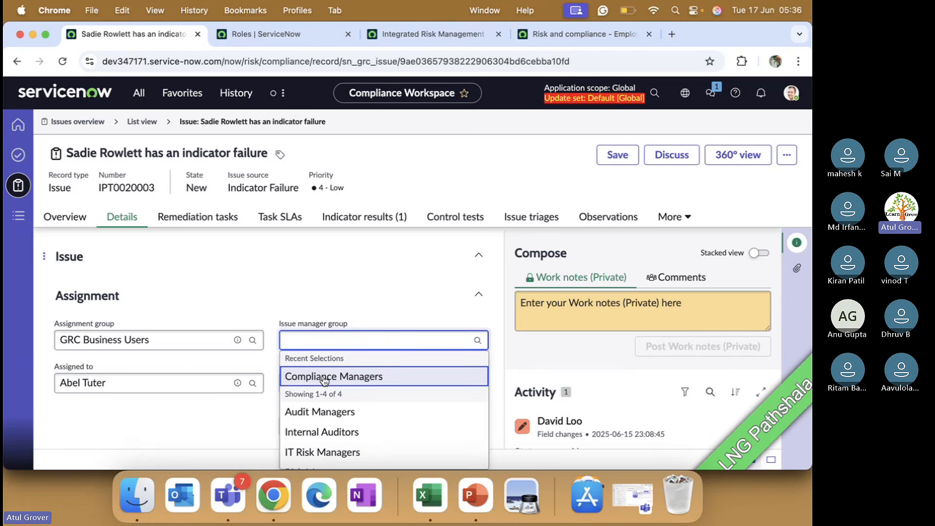
{"action": "scroll", "coordinate": [340, 411], "scroll_direction": "down", "scroll_amount": 1}
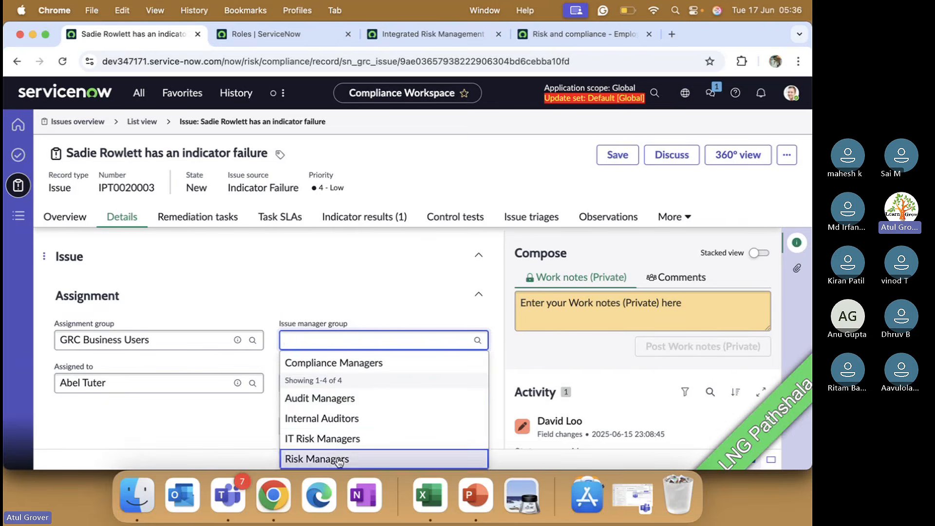
{"action": "left_click", "coordinate": [338, 366]}
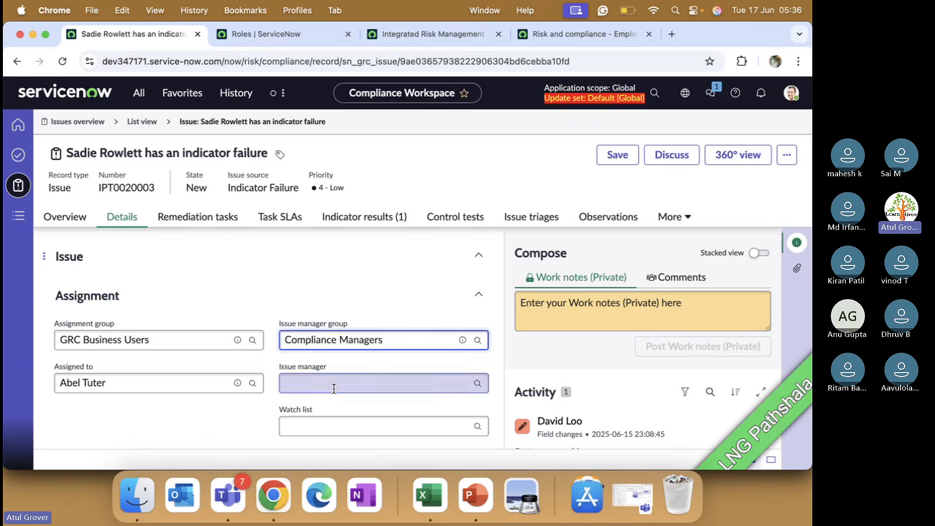
{"action": "left_click", "coordinate": [334, 386]}
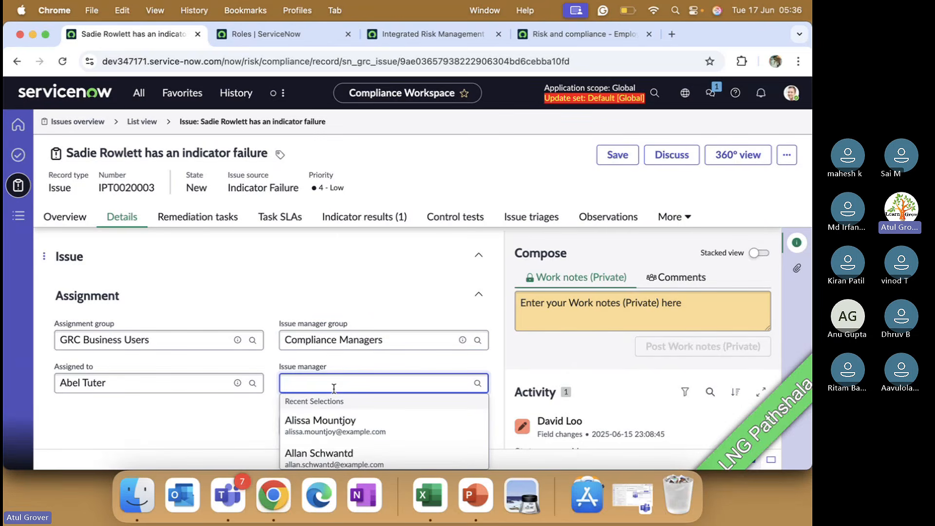
{"action": "type", "text": "car"}
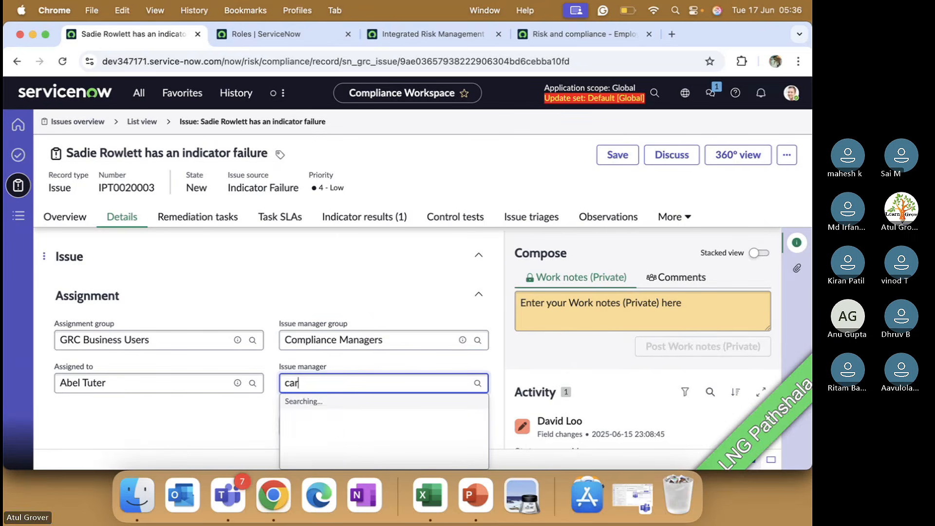
{"action": "left_click", "coordinate": [354, 424]}
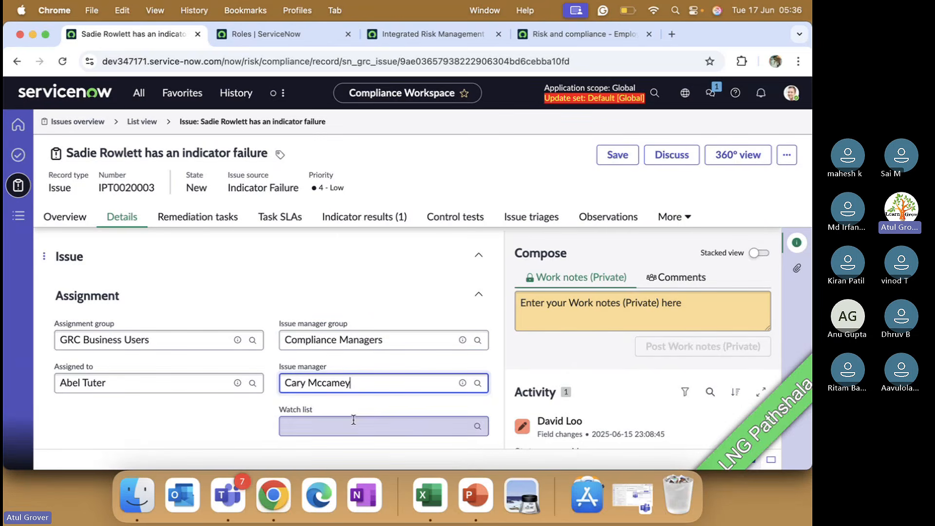
{"action": "scroll", "coordinate": [240, 427], "scroll_direction": "down", "scroll_amount": 5}
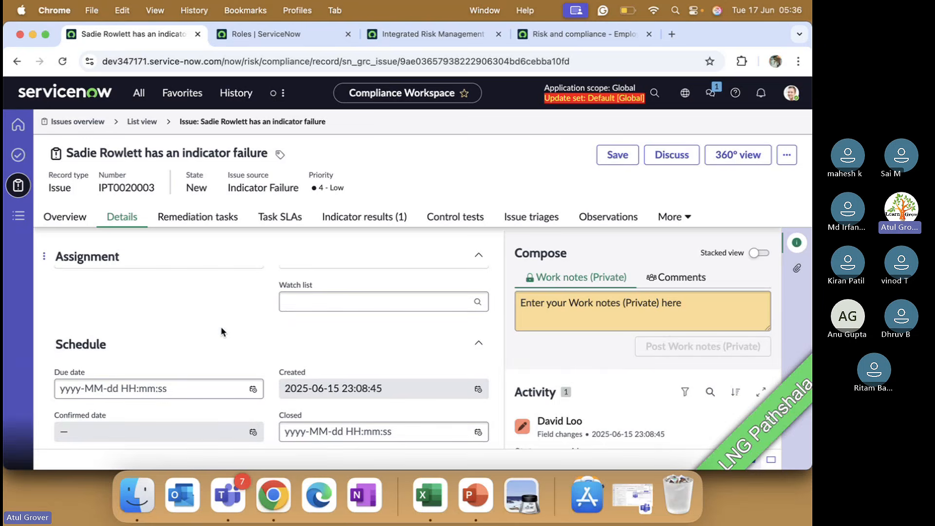
{"action": "left_click", "coordinate": [253, 389]}
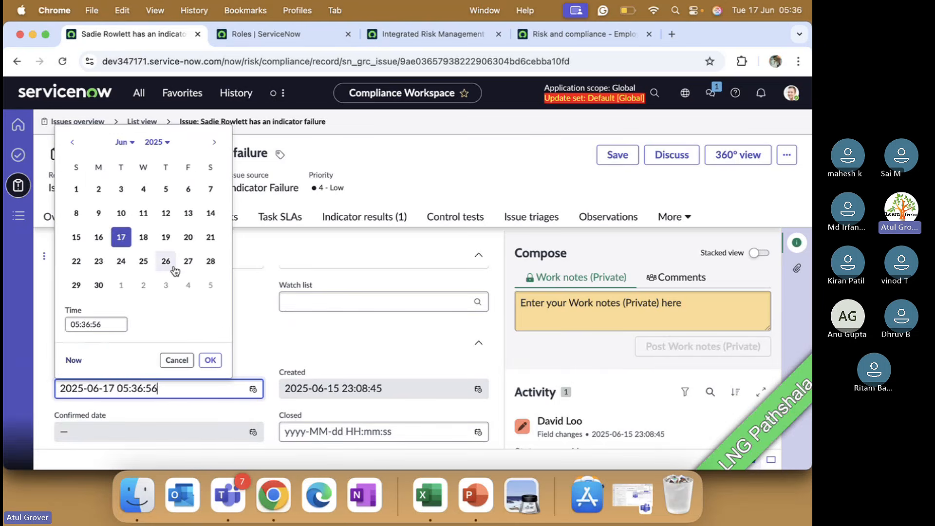
{"action": "left_click", "coordinate": [165, 262]}
{"action": "left_click", "coordinate": [210, 360]}
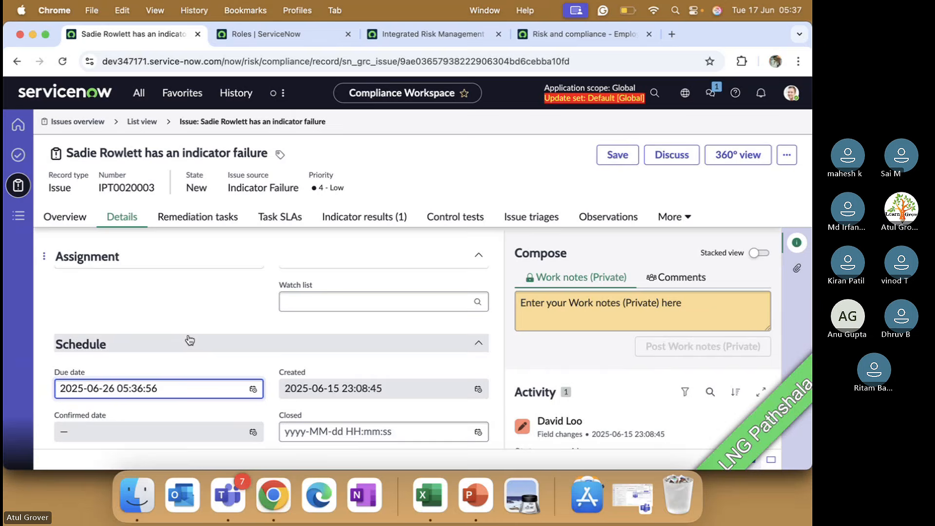
Enter LNG as both the recommendation and the action plan text in the issue's Action plan section
{"action": "scroll", "coordinate": [195, 326], "scroll_direction": "down", "scroll_amount": 2}
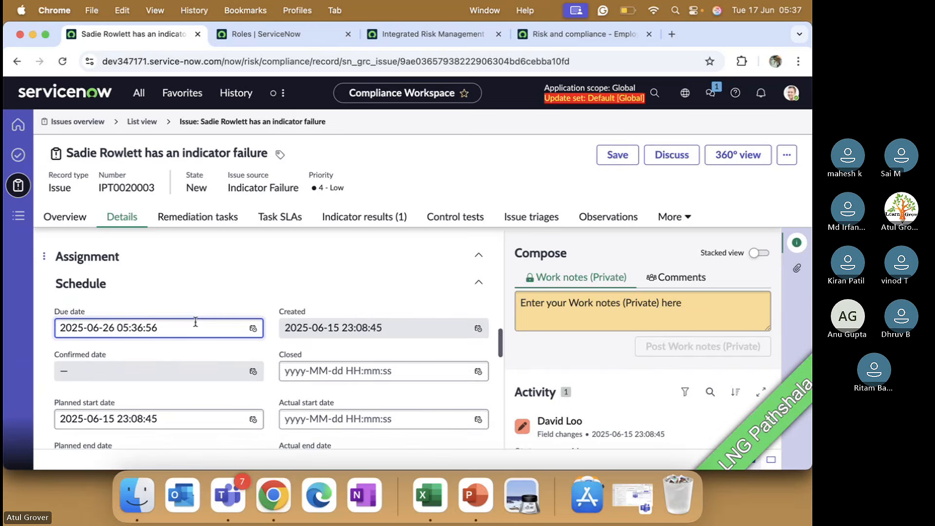
{"action": "scroll", "coordinate": [195, 321], "scroll_direction": "down", "scroll_amount": 3}
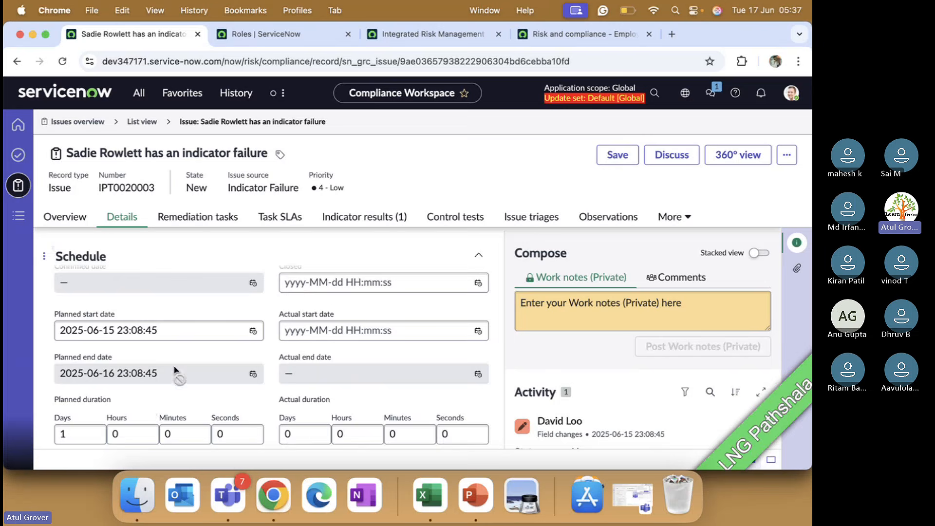
{"action": "scroll", "coordinate": [176, 372], "scroll_direction": "up", "scroll_amount": 3}
{"action": "scroll", "coordinate": [174, 367], "scroll_direction": "down", "scroll_amount": 2}
{"action": "scroll", "coordinate": [174, 366], "scroll_direction": "down", "scroll_amount": 1}
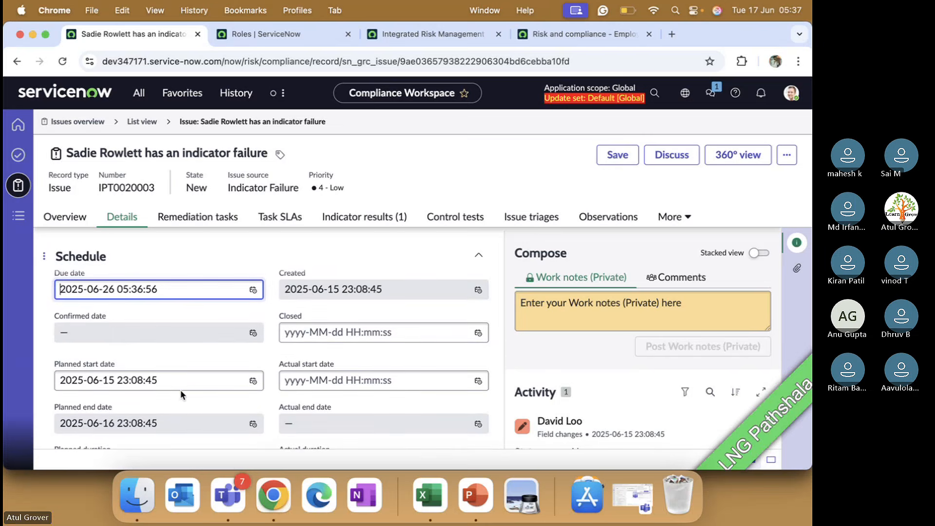
{"action": "scroll", "coordinate": [180, 390], "scroll_direction": "down", "scroll_amount": 5}
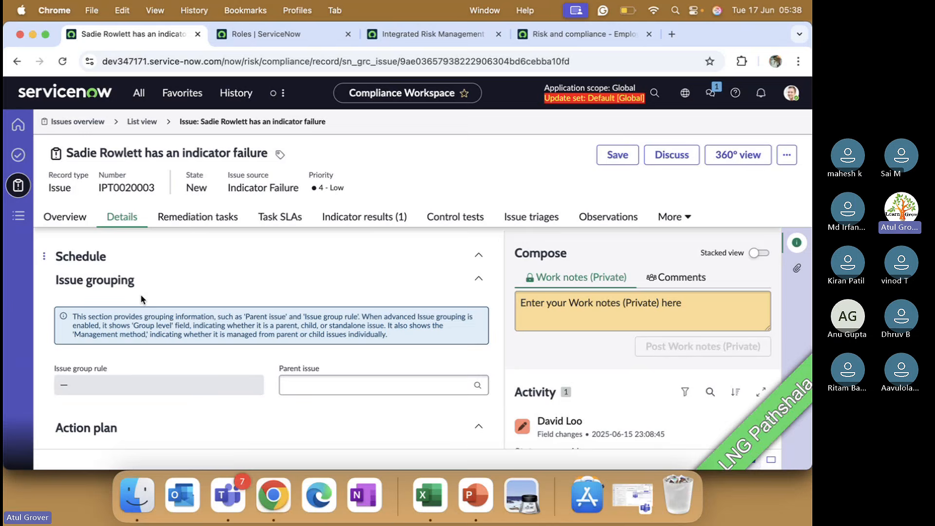
{"action": "scroll", "coordinate": [141, 298], "scroll_direction": "down", "scroll_amount": 5}
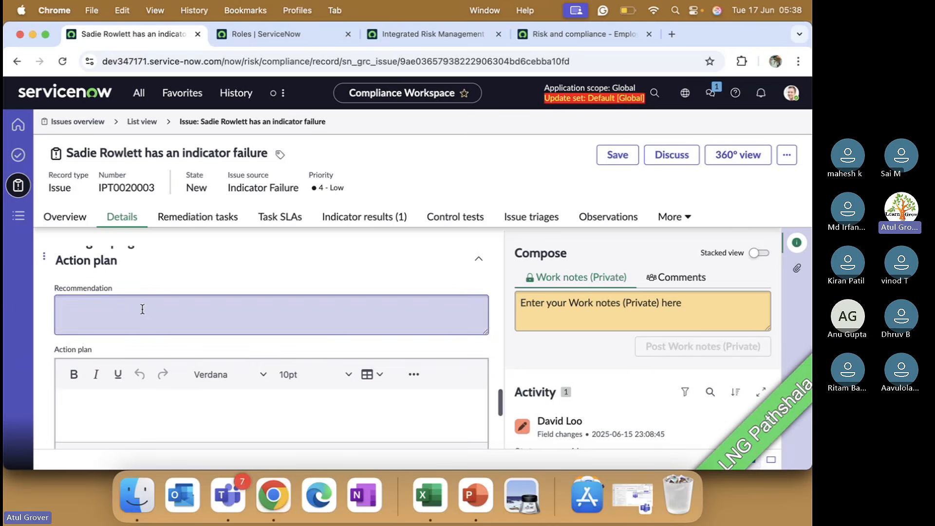
{"action": "left_click", "coordinate": [132, 314]}
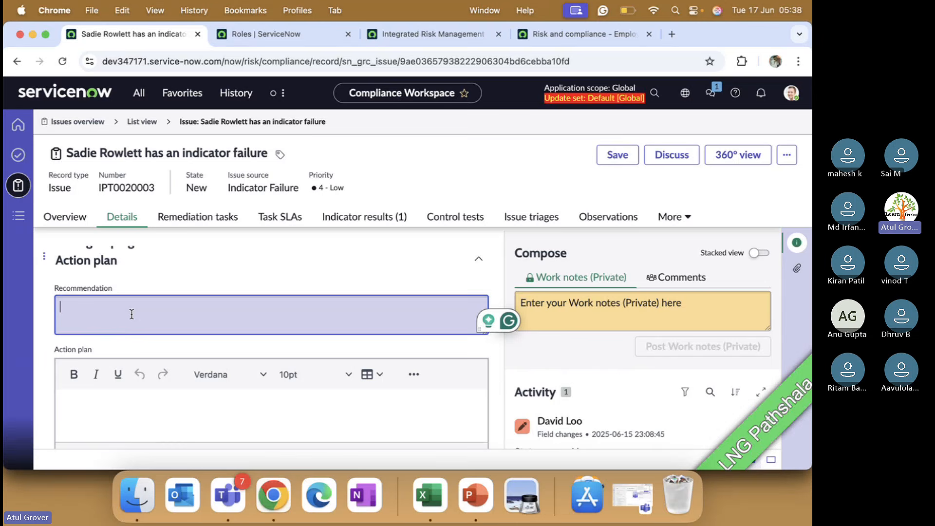
{"action": "type", "text": "LNG"}
{"action": "key", "text": "Tab"}
{"action": "type", "text": "LN"}
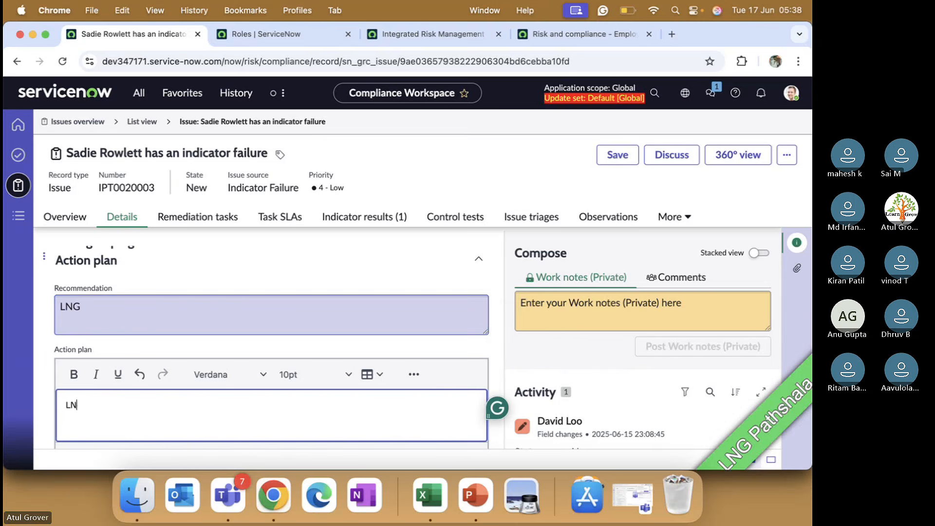
{"action": "type", "text": "G"}
Save the changes made to the issue record
{"action": "scroll", "coordinate": [175, 306], "scroll_direction": "down", "scroll_amount": 5}
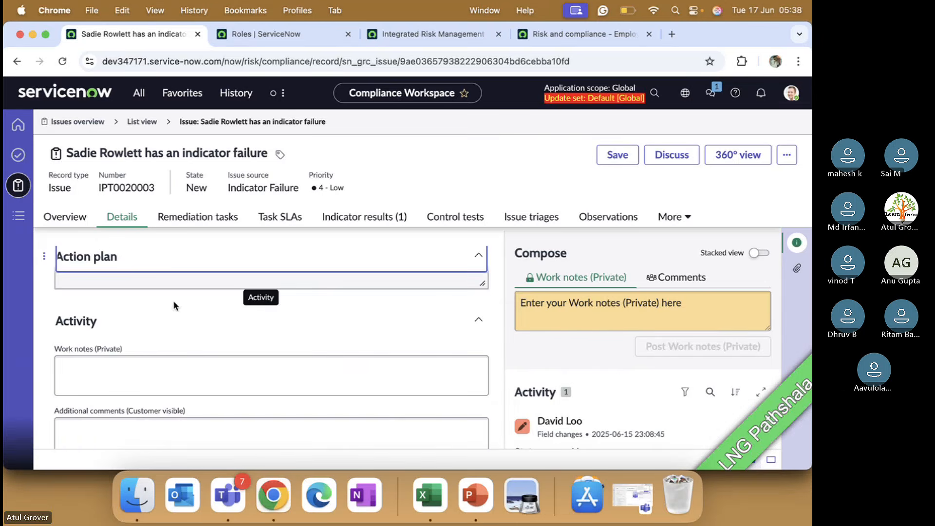
{"action": "scroll", "coordinate": [168, 322], "scroll_direction": "down", "scroll_amount": 5}
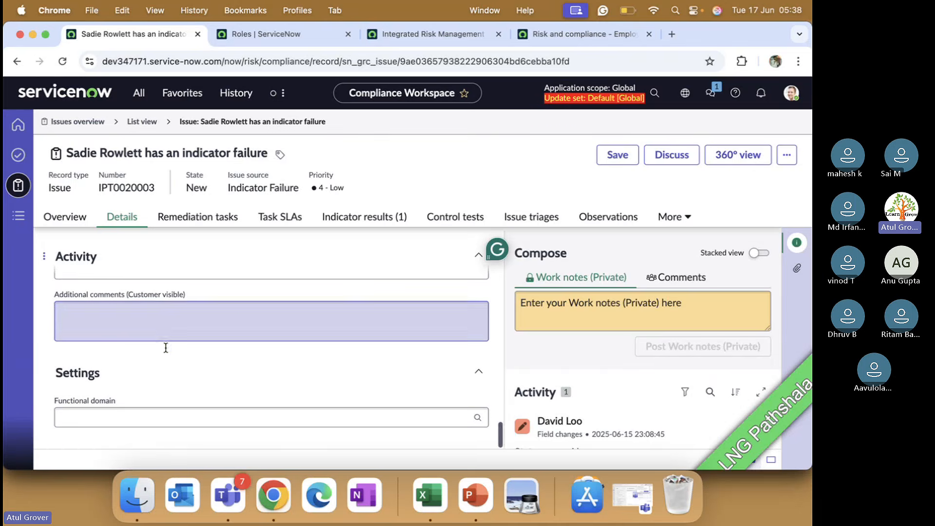
{"action": "left_click", "coordinate": [612, 160]}
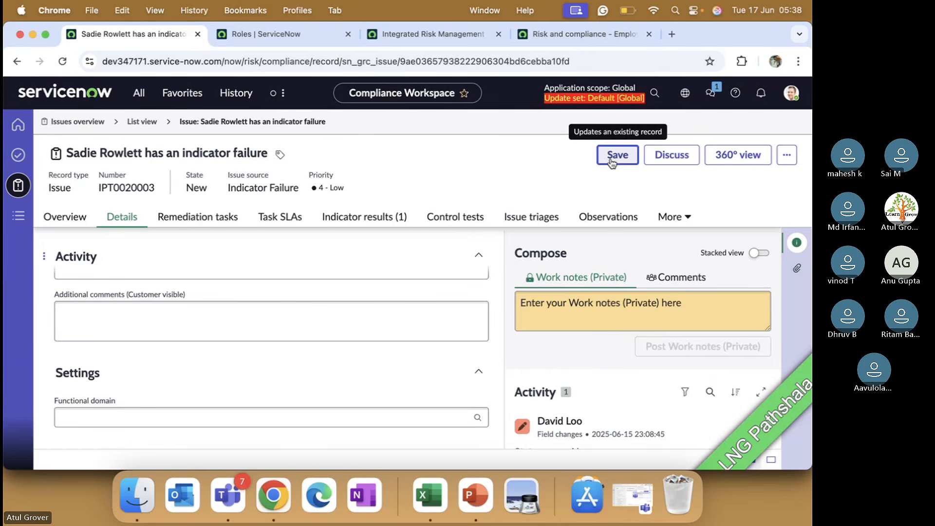
{"action": "left_click", "coordinate": [612, 161]}
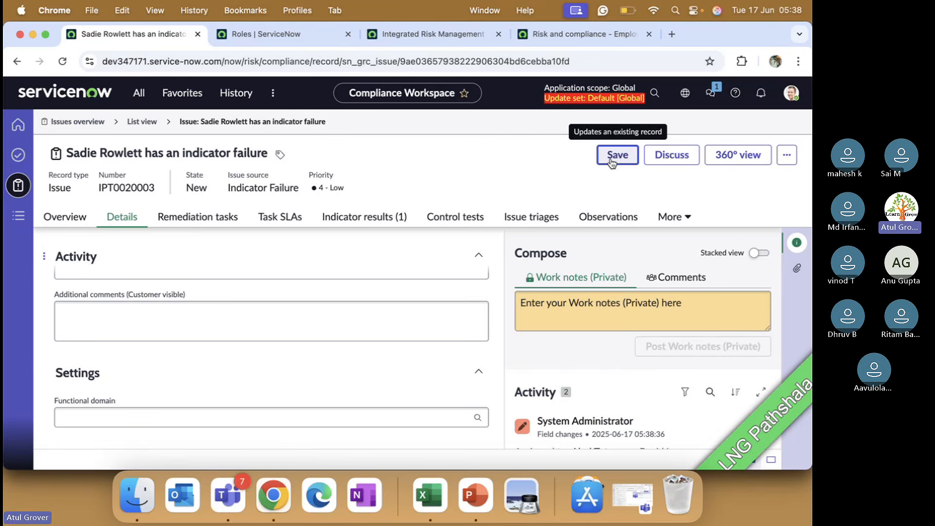
{"action": "key", "text": "super+Tab"}
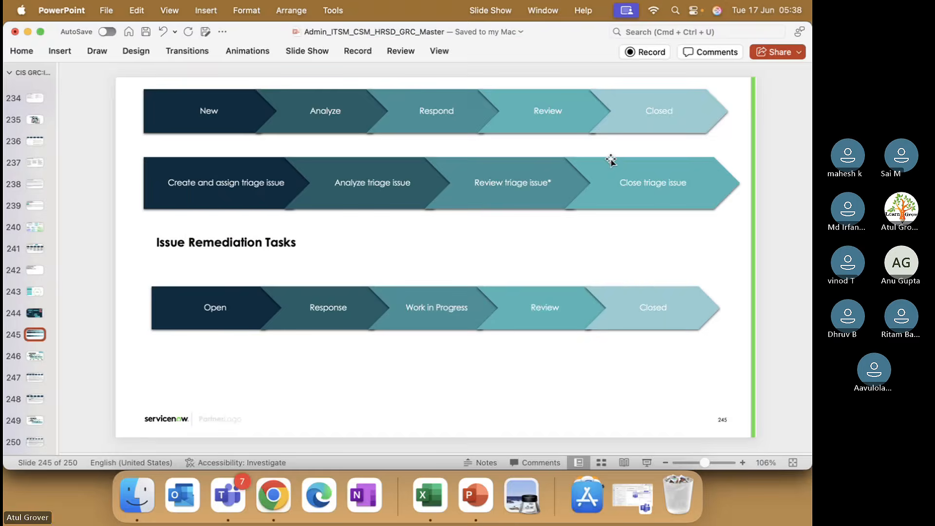
{"action": "key", "text": "super+Tab"}
{"action": "key", "text": "super+Tab"}
{"action": "mouse_move", "coordinate": [612, 162]}
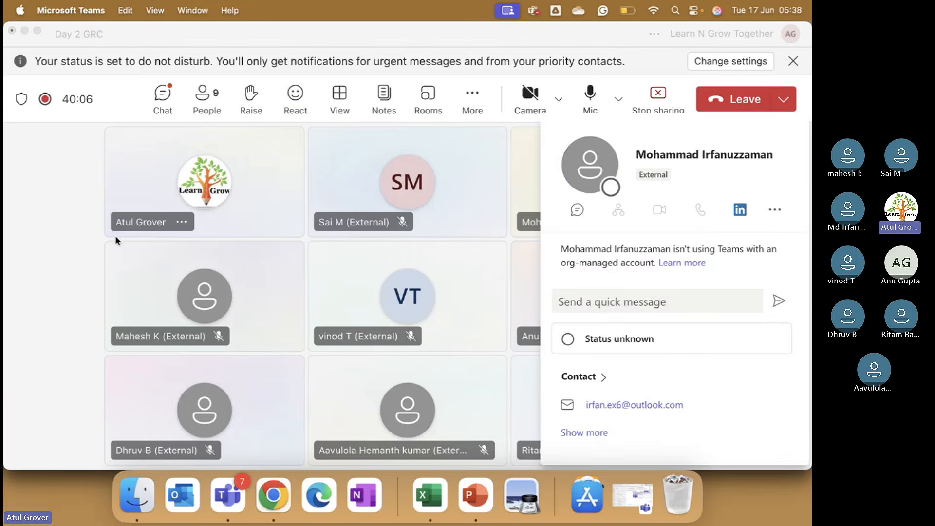
{"action": "left_click", "coordinate": [74, 238]}
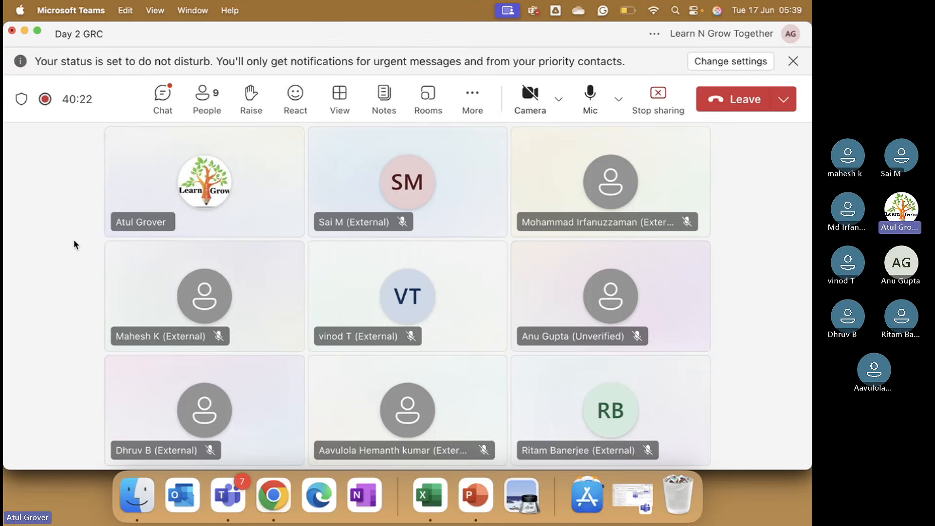
{"action": "key", "text": "super+Tab"}
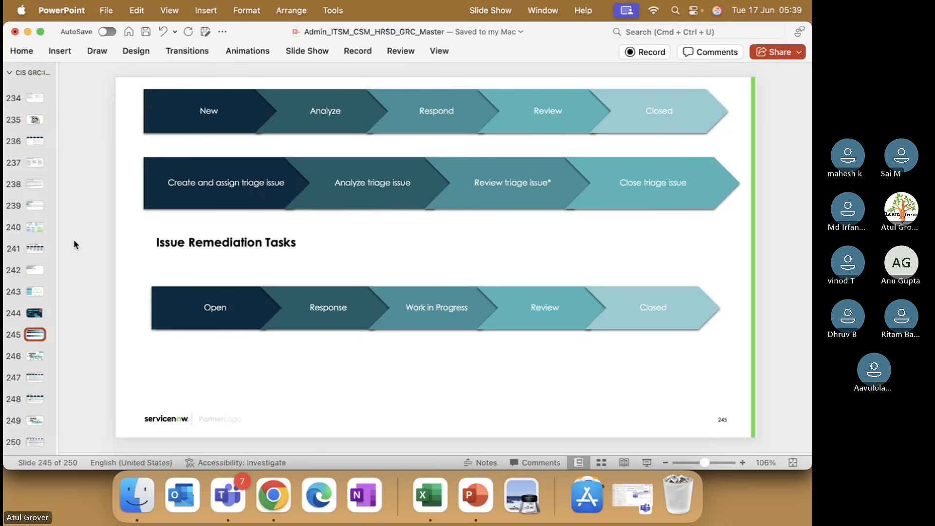
{"action": "key", "text": "super+Tab"}
{"action": "key", "text": "super+Tab"}
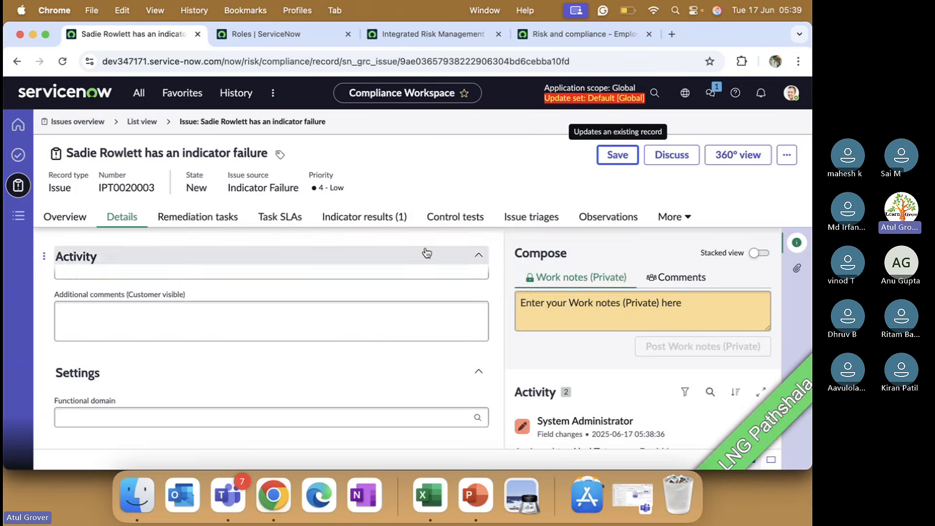
Save the issue again, expand one business rule error notification to read it in full, and dismiss the other
{"action": "left_click", "coordinate": [617, 156]}
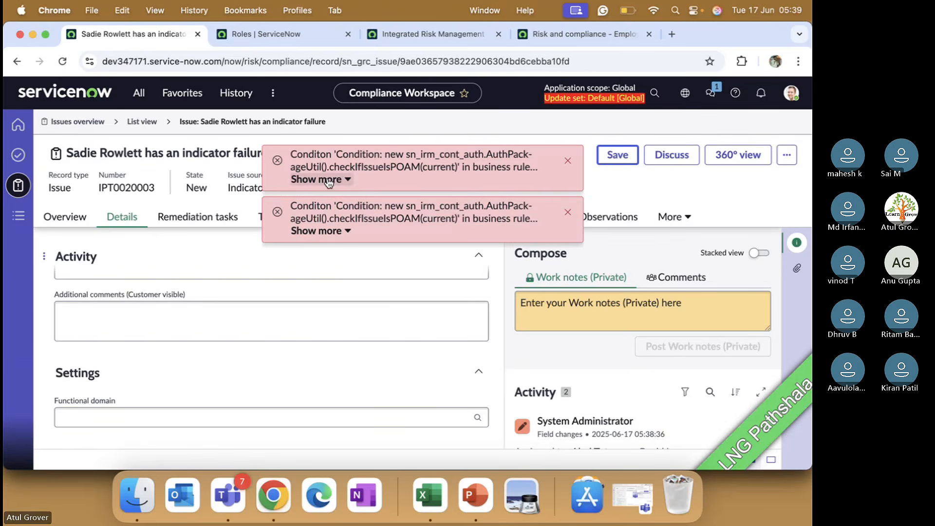
{"action": "left_click", "coordinate": [329, 232]}
{"action": "left_click", "coordinate": [329, 232]}
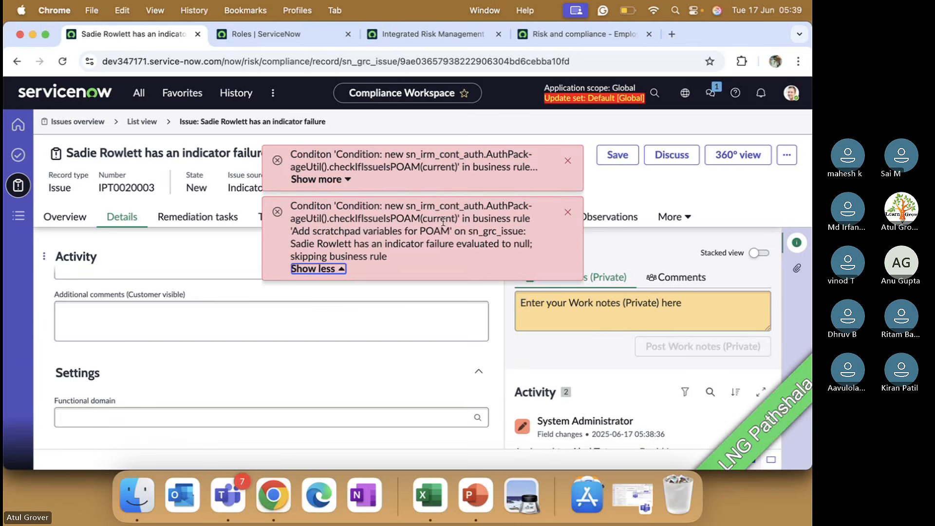
{"action": "left_click", "coordinate": [568, 161]}
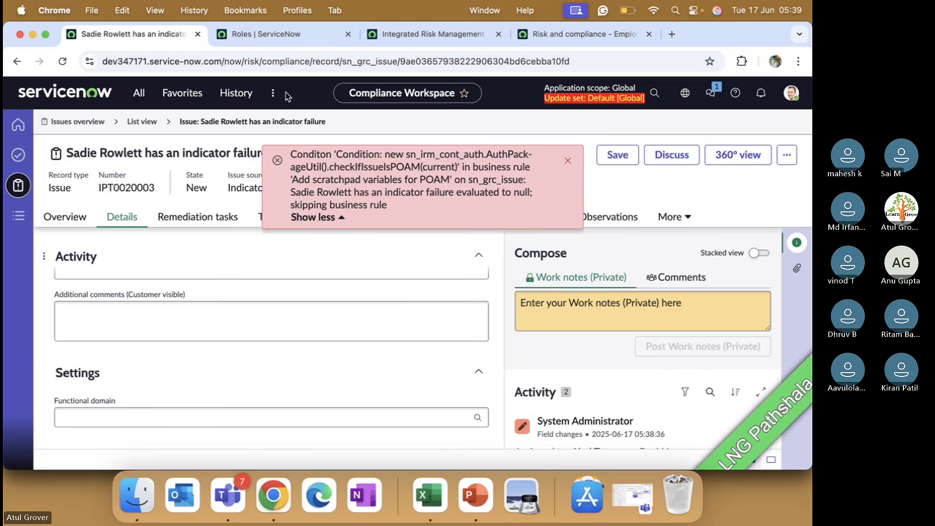
Check the installation progress details of Integrated Risk Management in Application Manager, and return to the issue record
{"action": "left_click", "coordinate": [262, 38]}
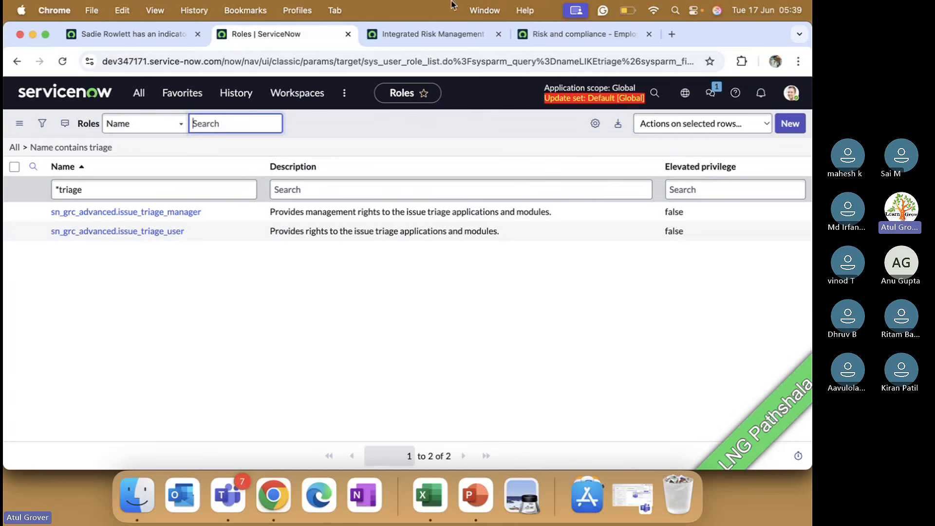
{"action": "left_click", "coordinate": [437, 33]}
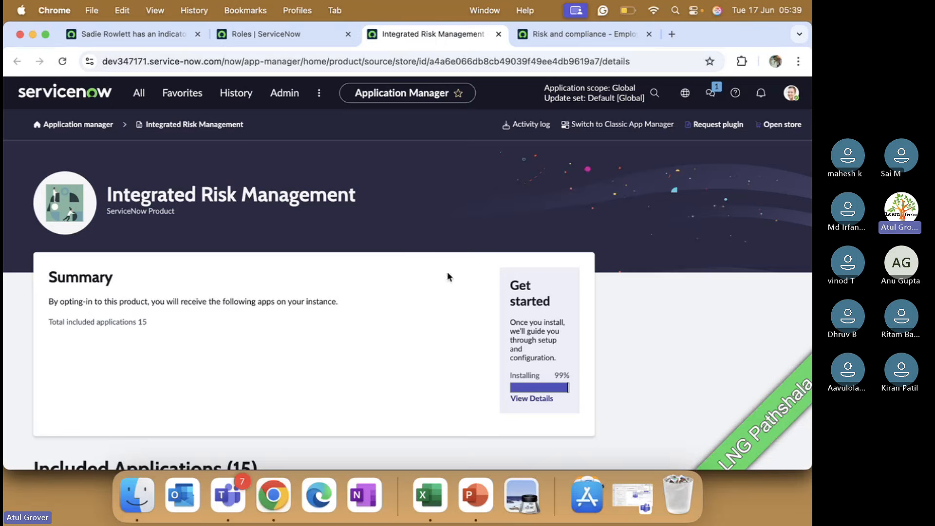
{"action": "left_click", "coordinate": [531, 399]}
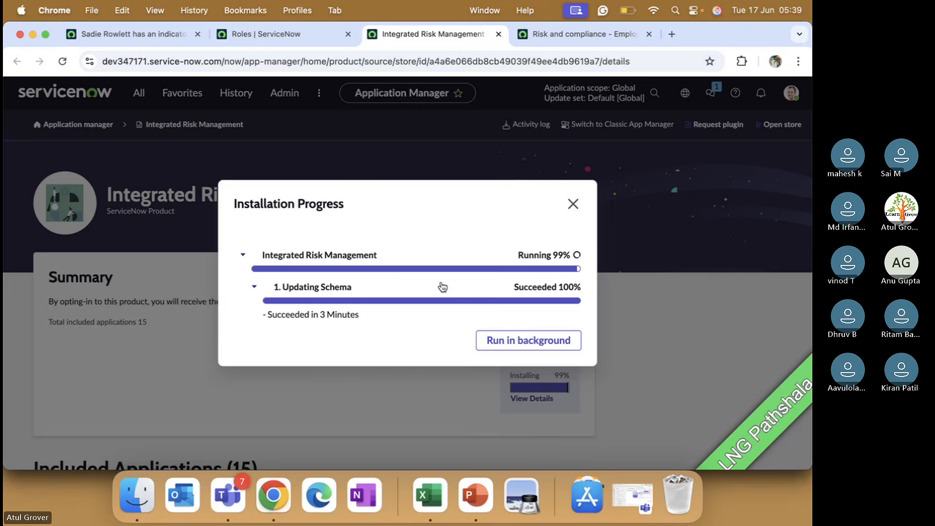
{"action": "left_click", "coordinate": [141, 35]}
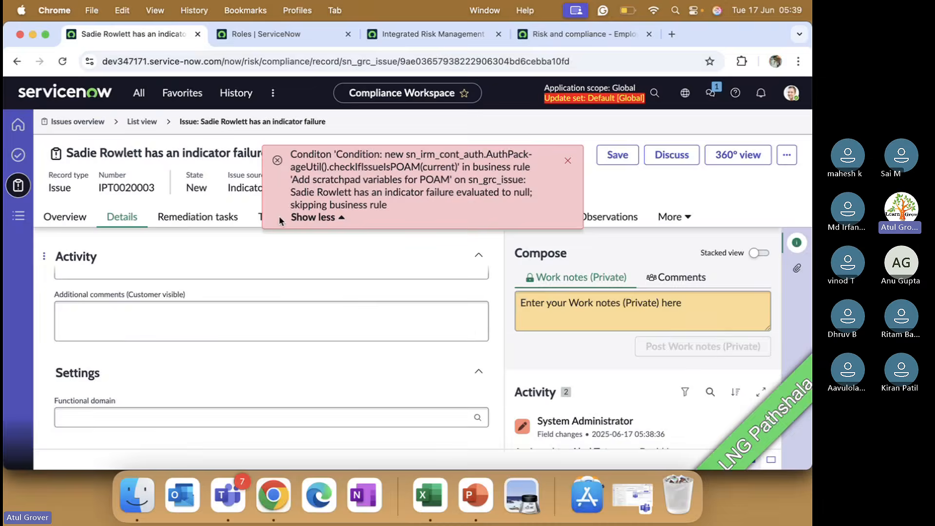
Dismiss the remaining error notification, retry saving the issue, and close the first error raised
{"action": "left_click", "coordinate": [566, 161]}
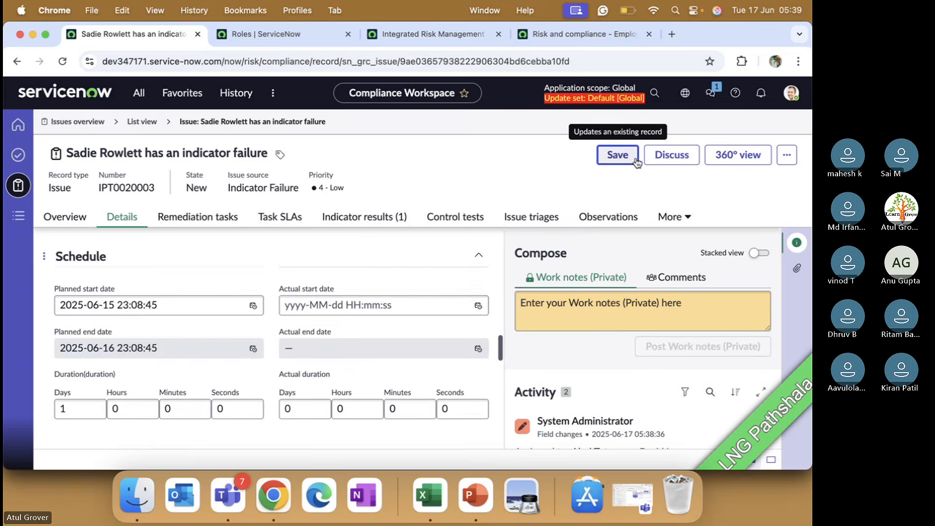
{"action": "left_click", "coordinate": [606, 159]}
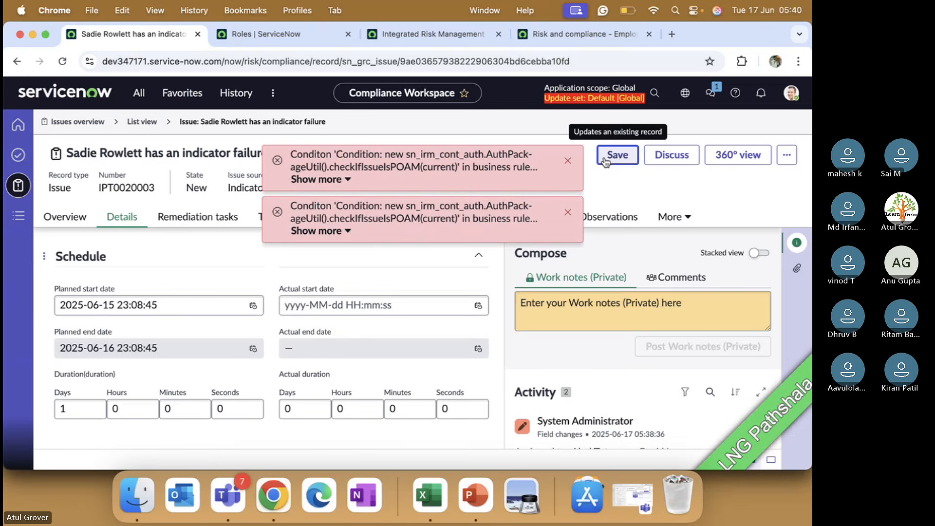
{"action": "left_click", "coordinate": [568, 161]}
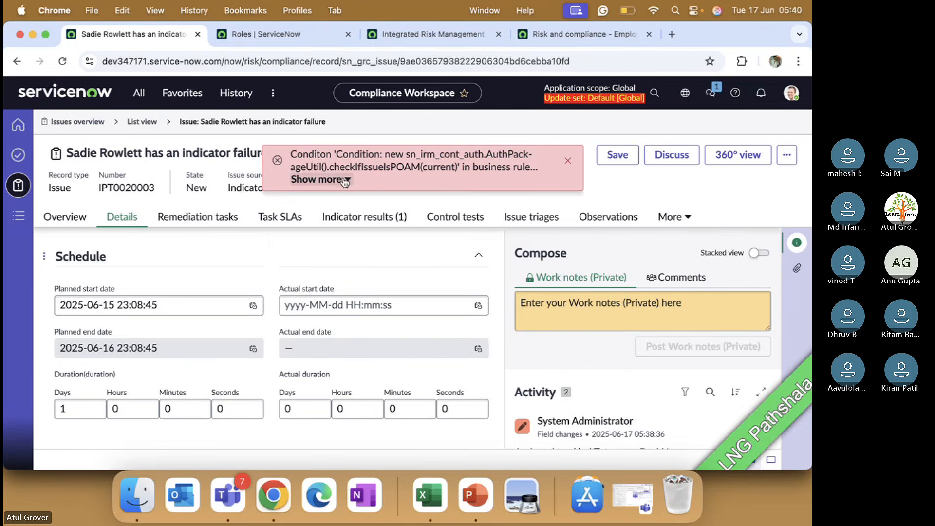
Read the remaining business rule error in full, dismiss it, and review the issue's overview and details
{"action": "left_click", "coordinate": [344, 180]}
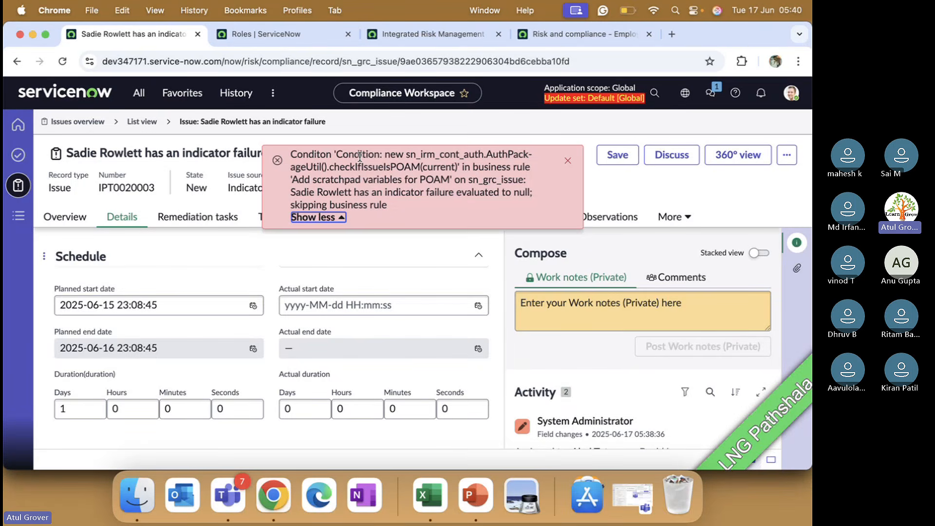
{"action": "left_click", "coordinate": [568, 161]}
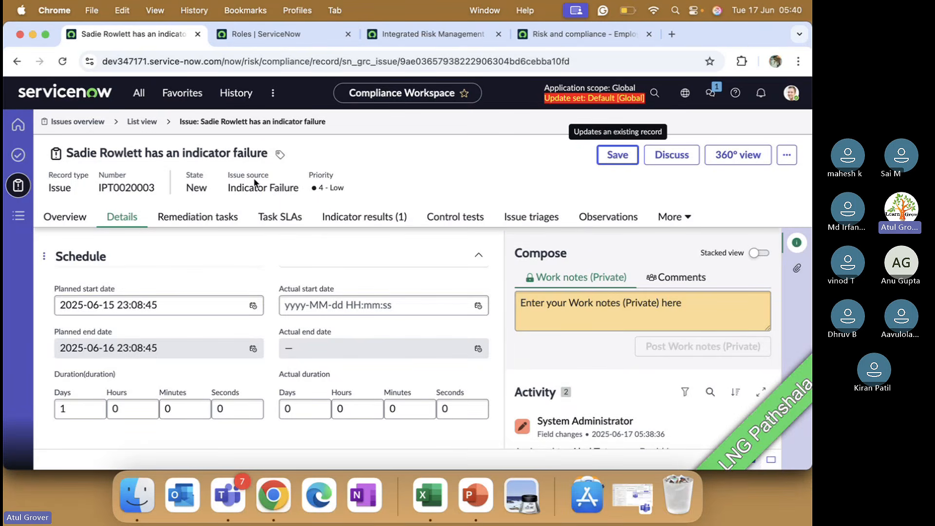
{"action": "left_click", "coordinate": [81, 217]}
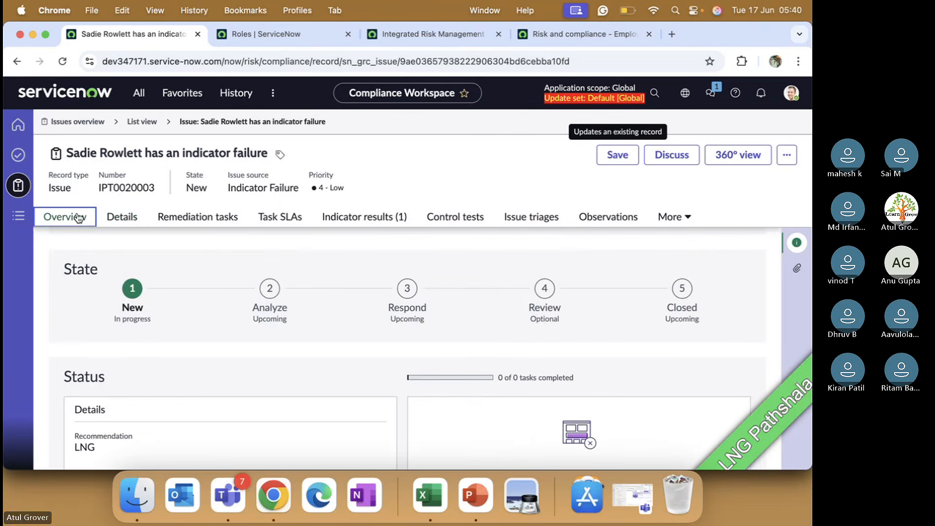
{"action": "left_click", "coordinate": [122, 217]}
{"action": "scroll", "coordinate": [269, 358], "scroll_direction": "down", "scroll_amount": 5}
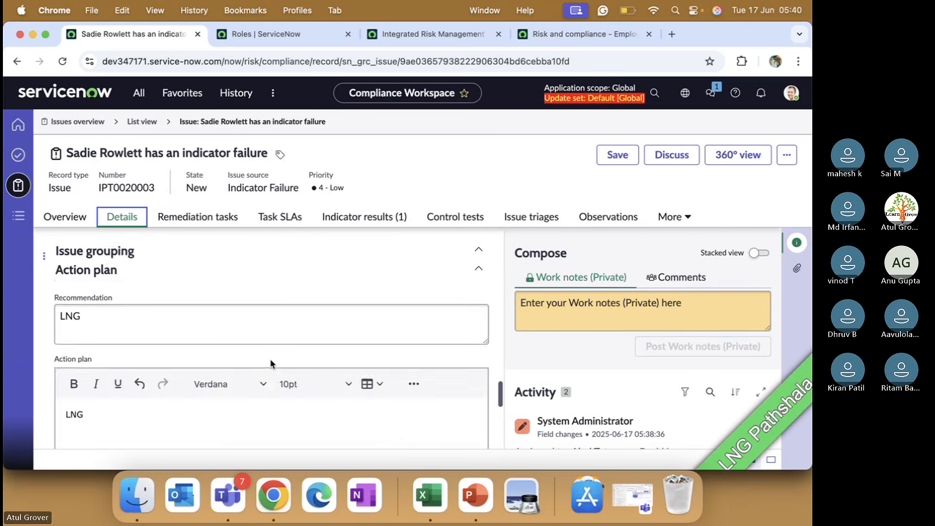
{"action": "scroll", "coordinate": [270, 359], "scroll_direction": "down", "scroll_amount": 3}
{"action": "scroll", "coordinate": [270, 358], "scroll_direction": "up", "scroll_amount": 8}
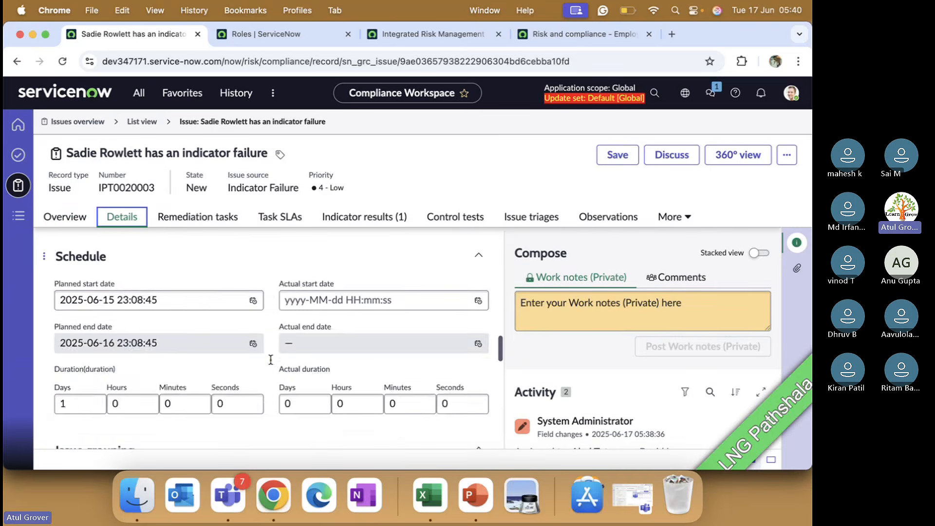
{"action": "scroll", "coordinate": [270, 359], "scroll_direction": "up", "scroll_amount": 5}
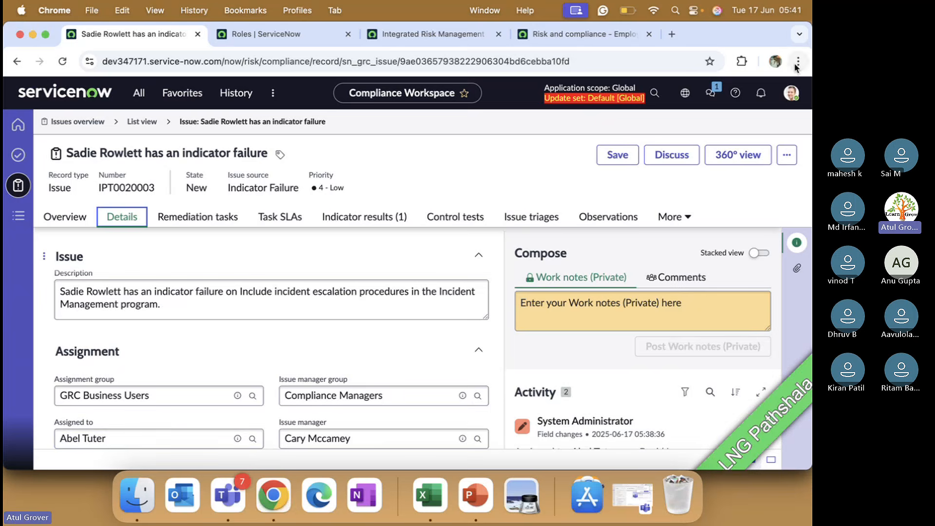
Impersonate the user the issue is assigned to, choosing from the recent impersonations
{"action": "left_click", "coordinate": [791, 93]}
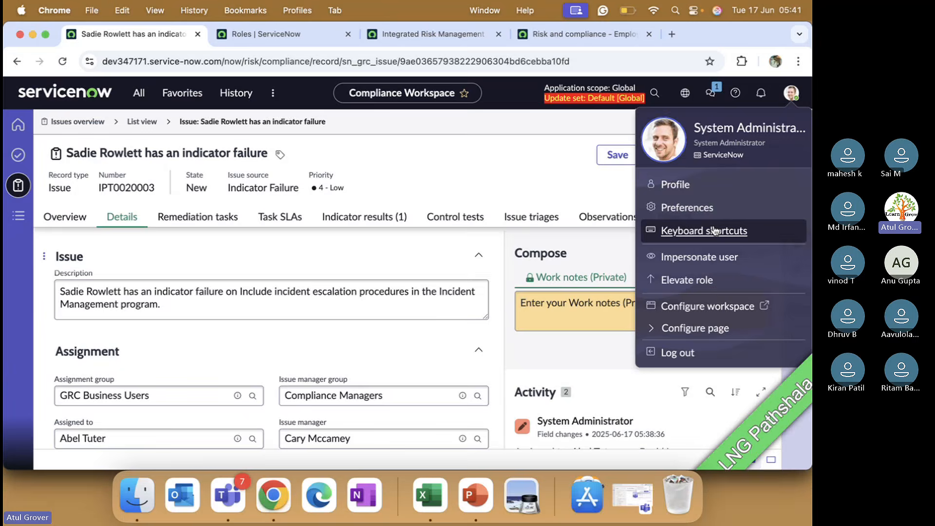
{"action": "left_click", "coordinate": [688, 256]}
{"action": "left_click", "coordinate": [320, 226]}
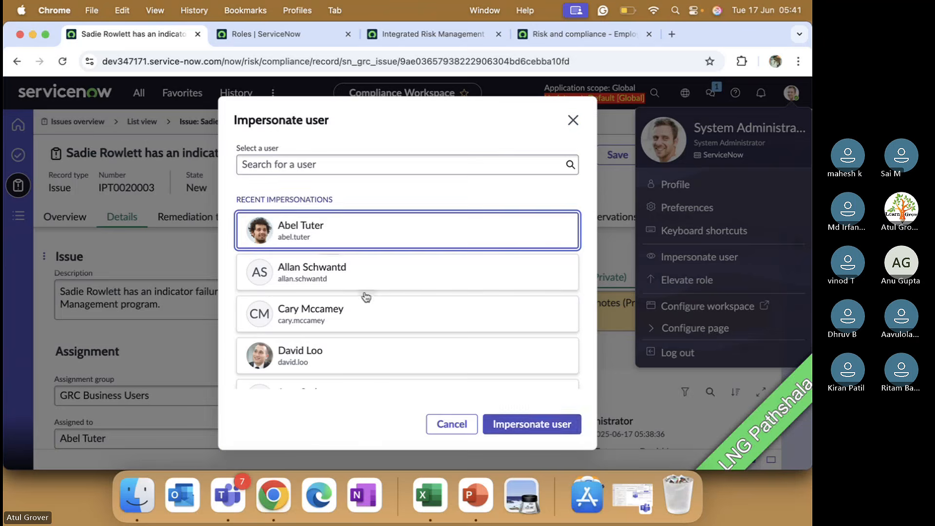
{"action": "left_click", "coordinate": [545, 434]}
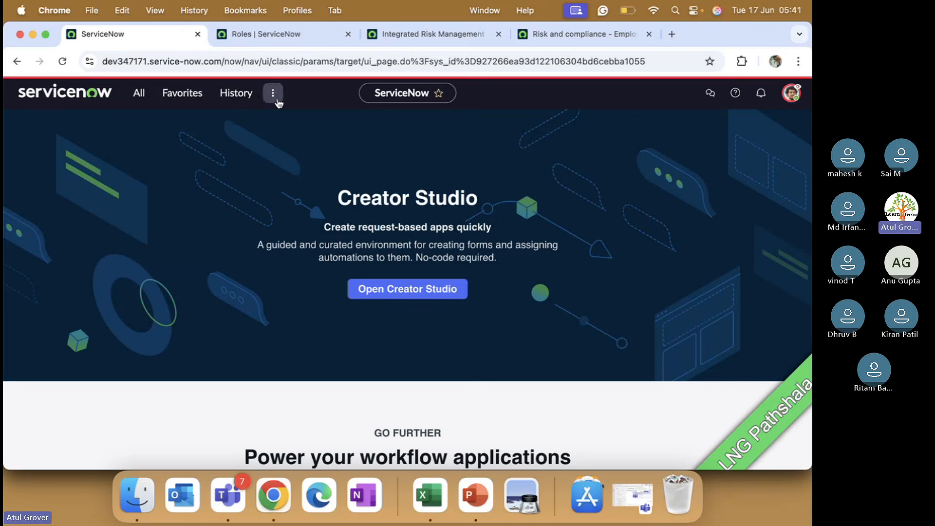
Find the Policy and Compliance module My Open Issues by filtering for "issue", and open issue IPT0020003 from its list
{"action": "left_click", "coordinate": [276, 99]}
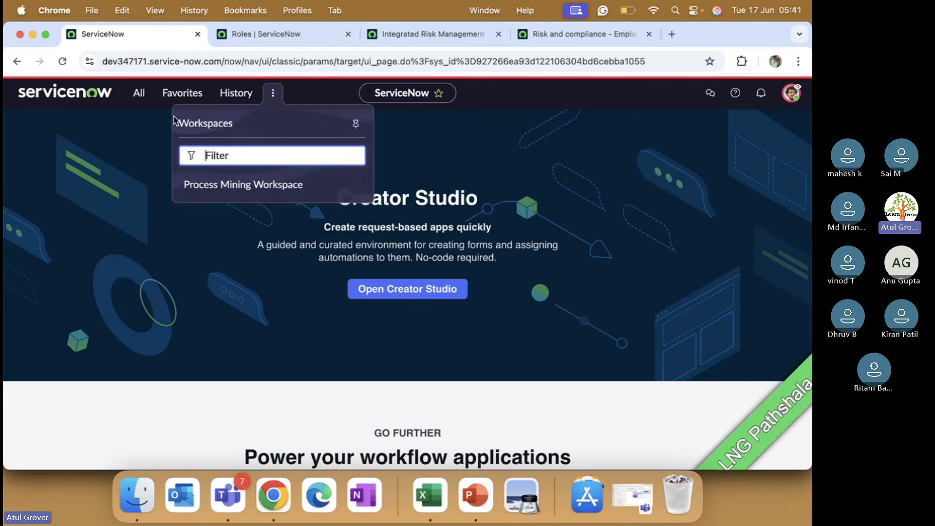
{"action": "left_click", "coordinate": [146, 101]}
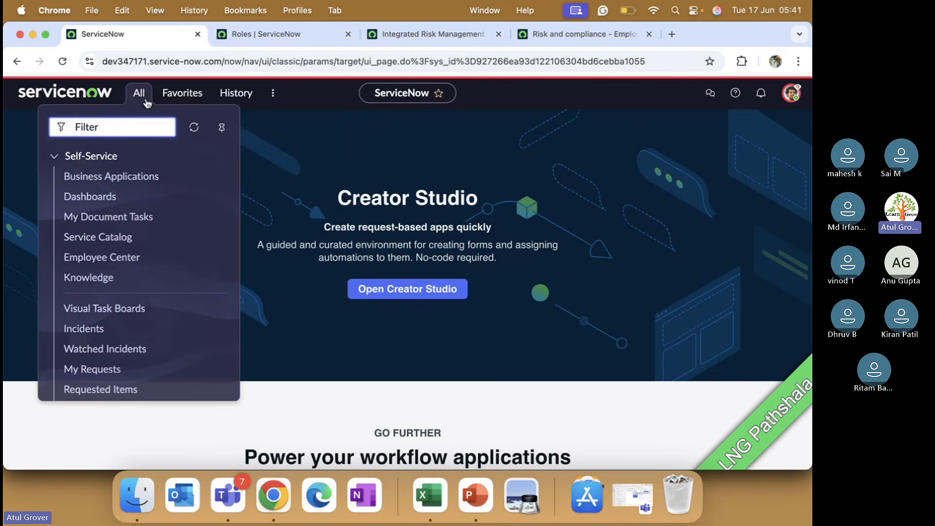
{"action": "type", "text": "issue"}
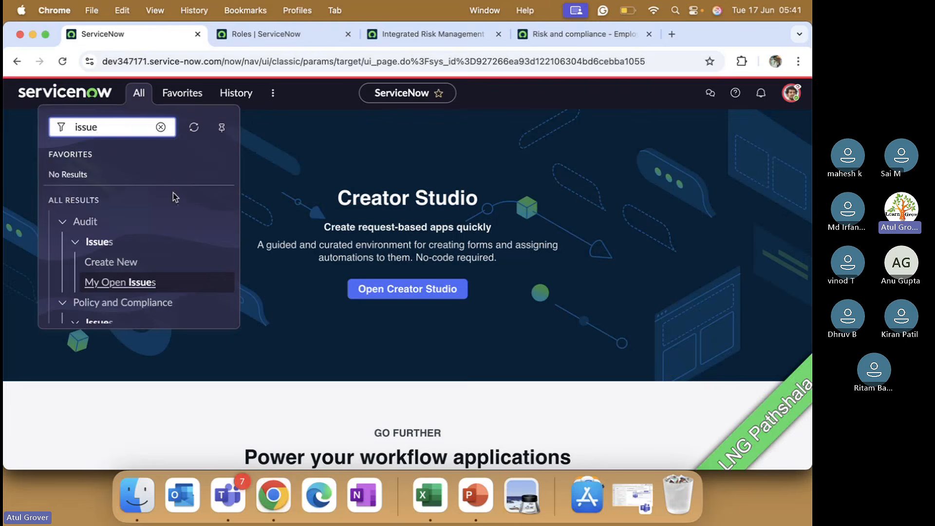
{"action": "scroll", "coordinate": [143, 228], "scroll_direction": "down", "scroll_amount": 3}
{"action": "scroll", "coordinate": [136, 224], "scroll_direction": "up", "scroll_amount": 2}
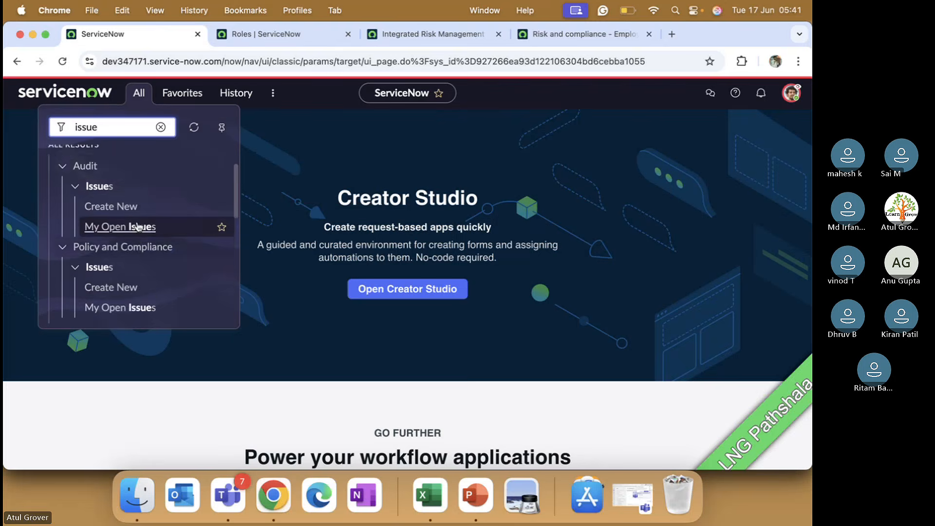
{"action": "scroll", "coordinate": [112, 190], "scroll_direction": "down", "scroll_amount": 2}
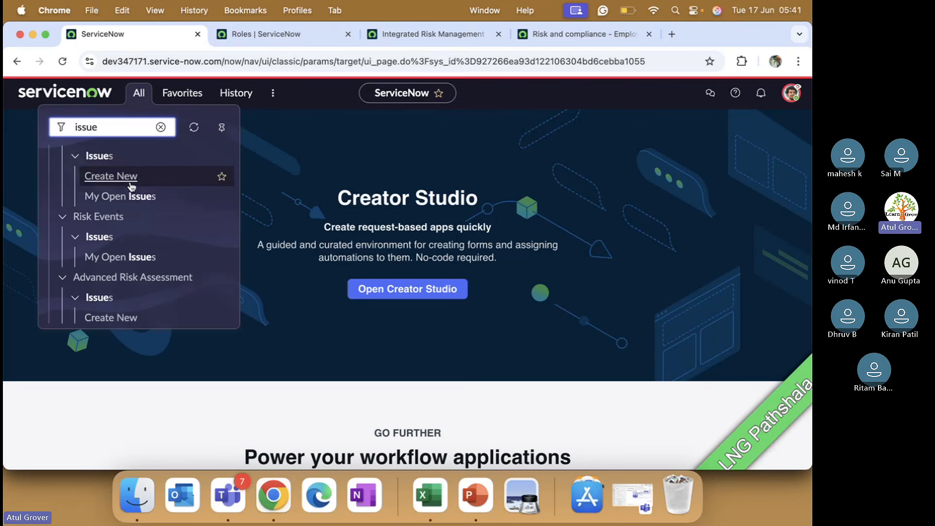
{"action": "left_click", "coordinate": [123, 197]}
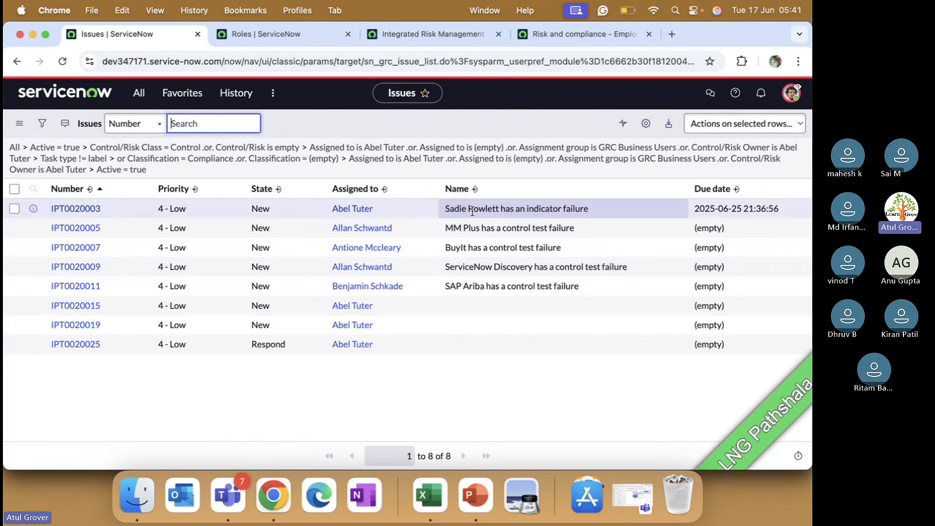
{"action": "left_click", "coordinate": [79, 210]}
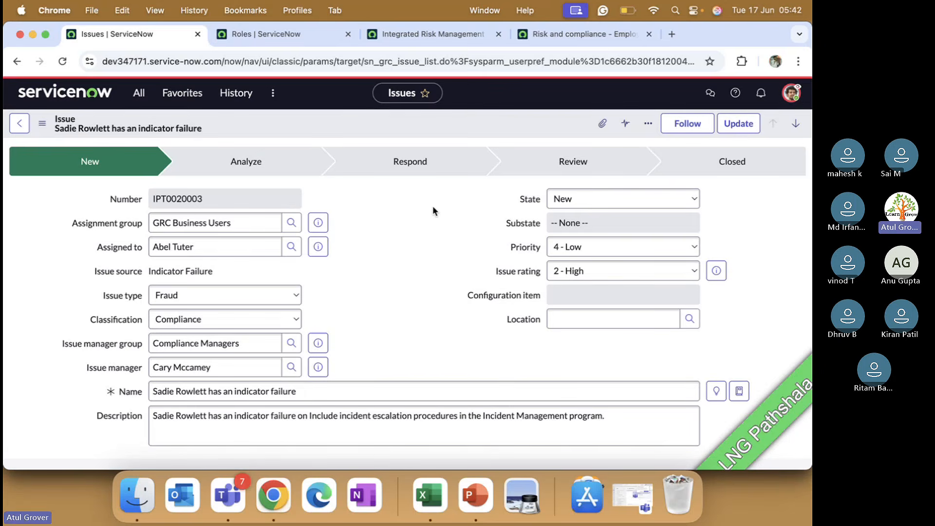
Examine the issue form from its header fields through the recommendation and action plan to the related lists
{"action": "scroll", "coordinate": [433, 210], "scroll_direction": "down", "scroll_amount": 5}
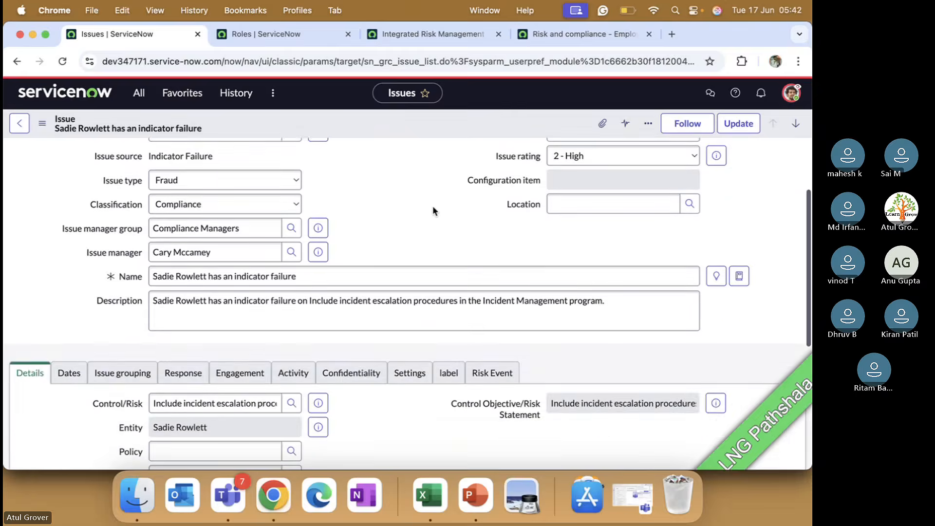
{"action": "scroll", "coordinate": [434, 210], "scroll_direction": "down", "scroll_amount": 3}
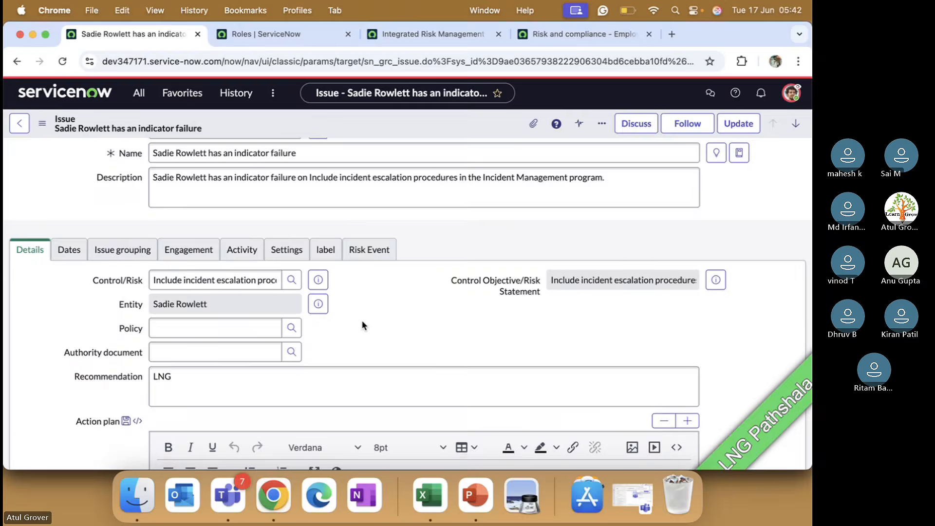
{"action": "scroll", "coordinate": [362, 322], "scroll_direction": "down", "scroll_amount": 1}
{"action": "scroll", "coordinate": [362, 325], "scroll_direction": "down", "scroll_amount": 2}
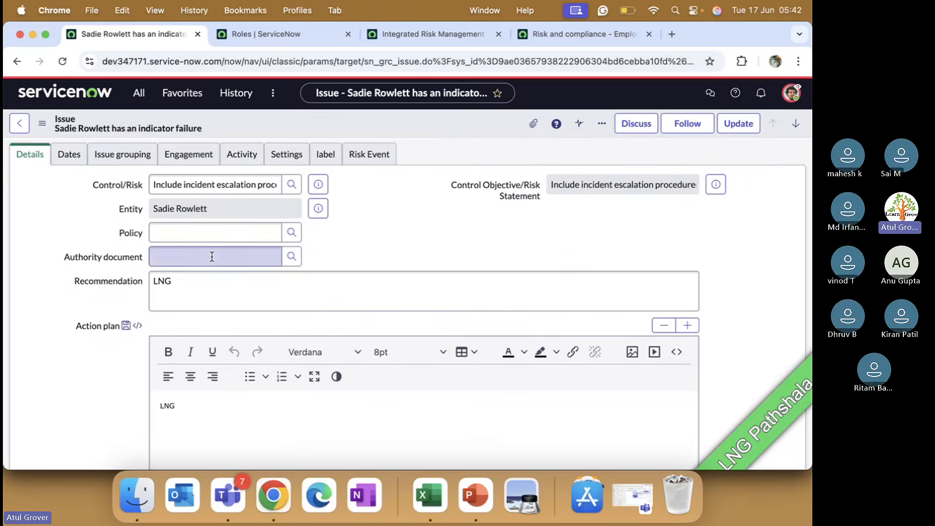
{"action": "scroll", "coordinate": [356, 242], "scroll_direction": "down", "scroll_amount": 10}
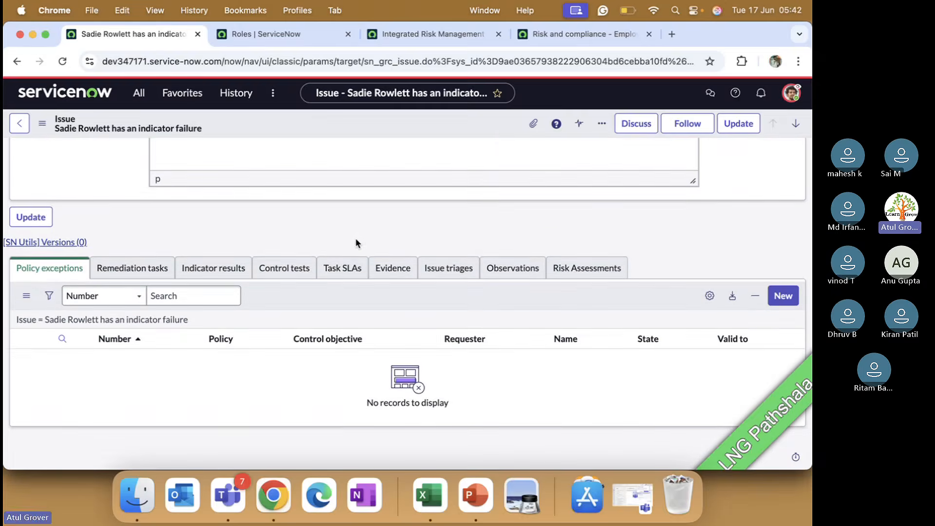
{"action": "scroll", "coordinate": [356, 242], "scroll_direction": "up", "scroll_amount": 10}
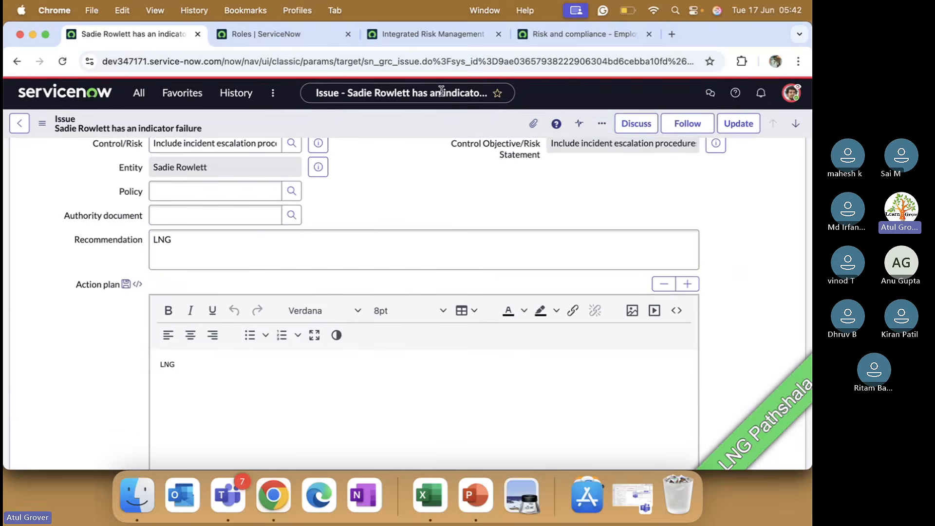
{"action": "scroll", "coordinate": [440, 337], "scroll_direction": "up", "scroll_amount": 5}
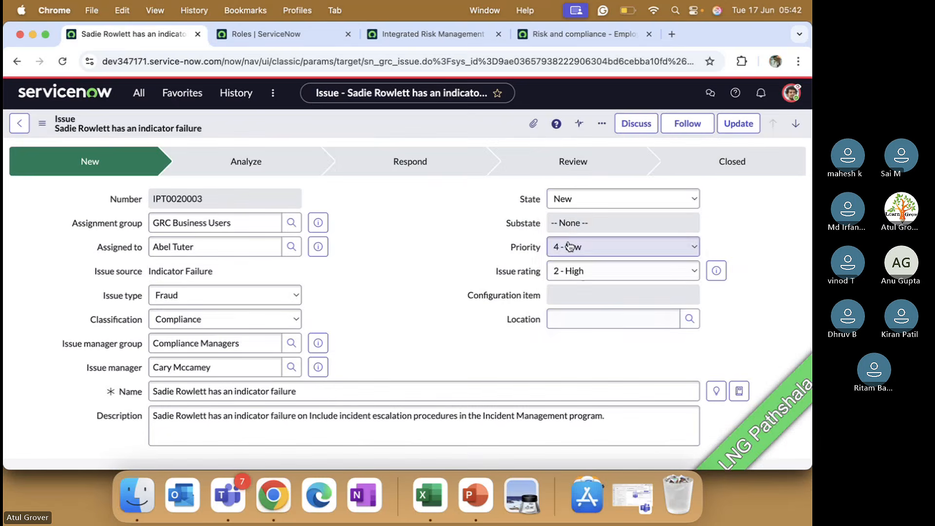
Set the issue's state to Analyze and update the record
{"action": "left_click", "coordinate": [591, 199]}
{"action": "left_click", "coordinate": [579, 216]}
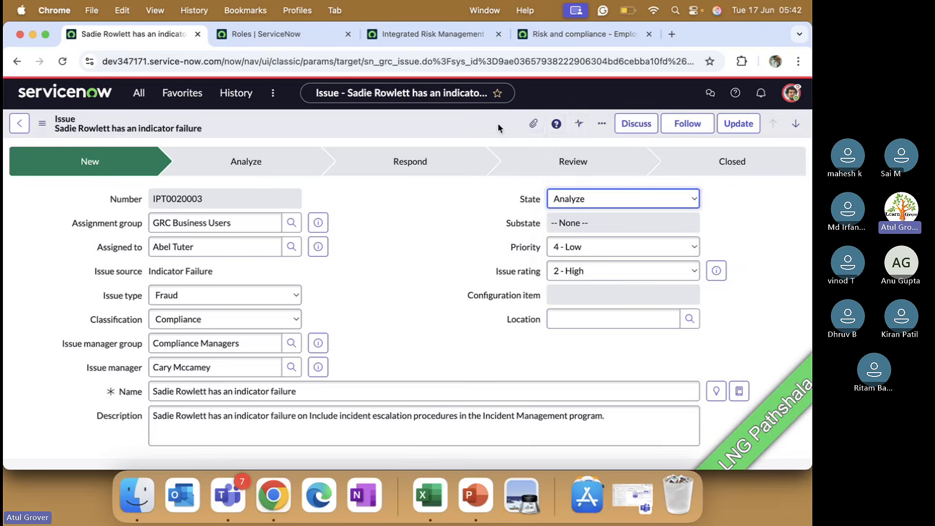
{"action": "left_click", "coordinate": [736, 127]}
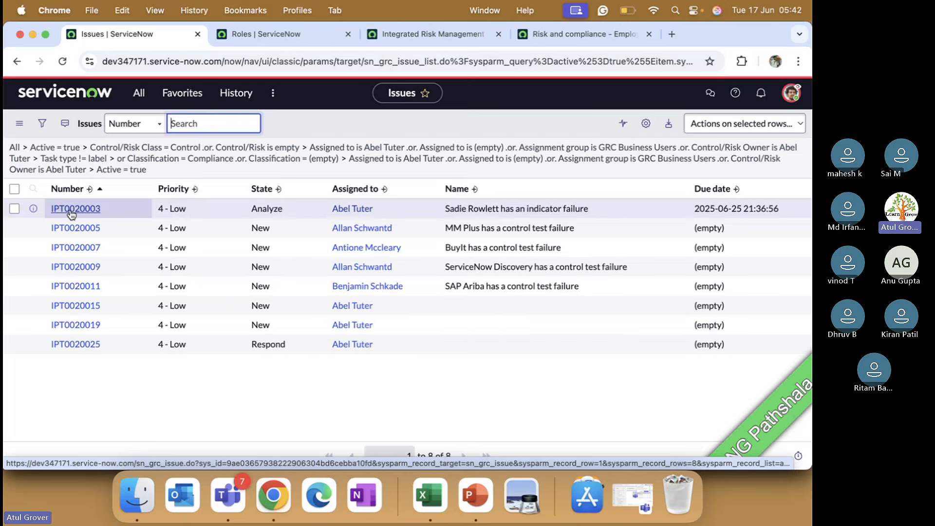
Switch to PowerPoint to check the issue lifecycle stages on the slide, and return to the issues list in Chrome
{"action": "key", "text": "super+Tab"}
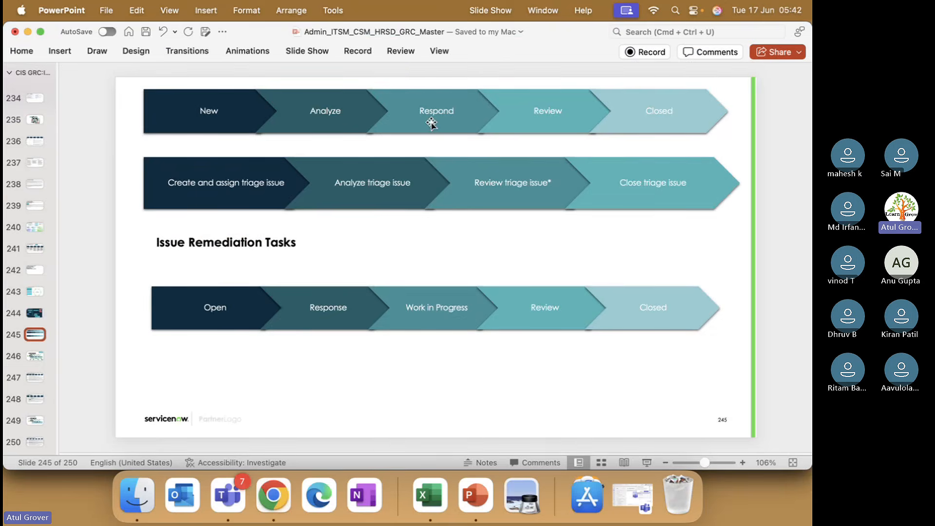
{"action": "key", "text": "super+Tab"}
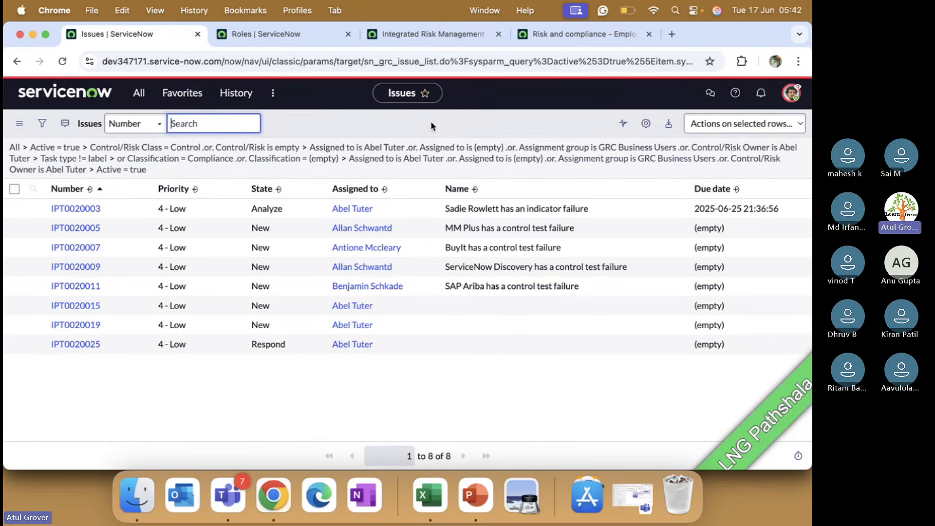
Open issue IPT0020003 from the Issues list
{"action": "left_click", "coordinate": [78, 211]}
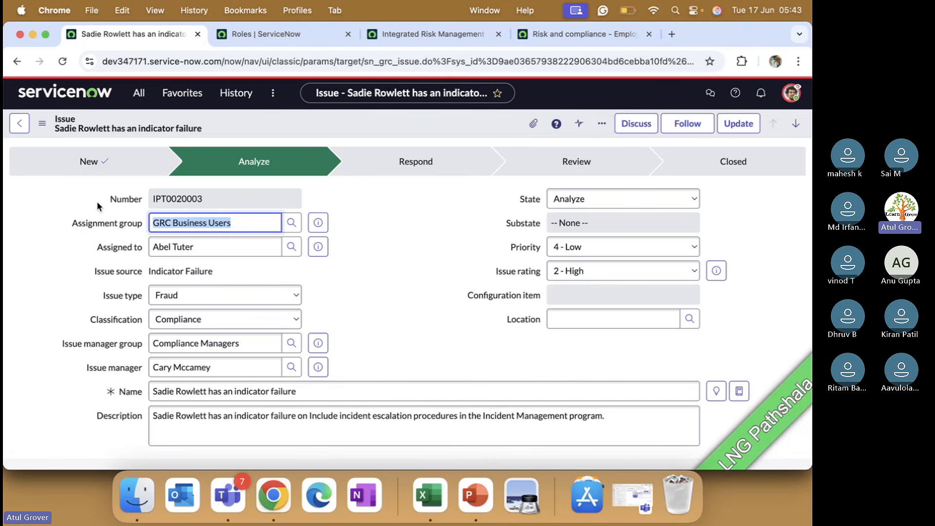
{"action": "left_click", "coordinate": [400, 267]}
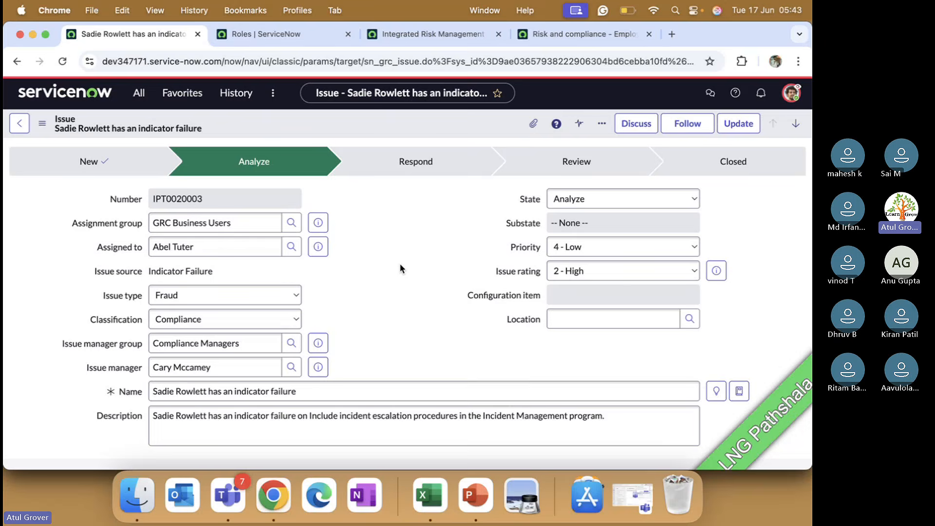
Review the issue's details, its planned and actual dates, and its related records
{"action": "scroll", "coordinate": [400, 268], "scroll_direction": "down", "scroll_amount": 6}
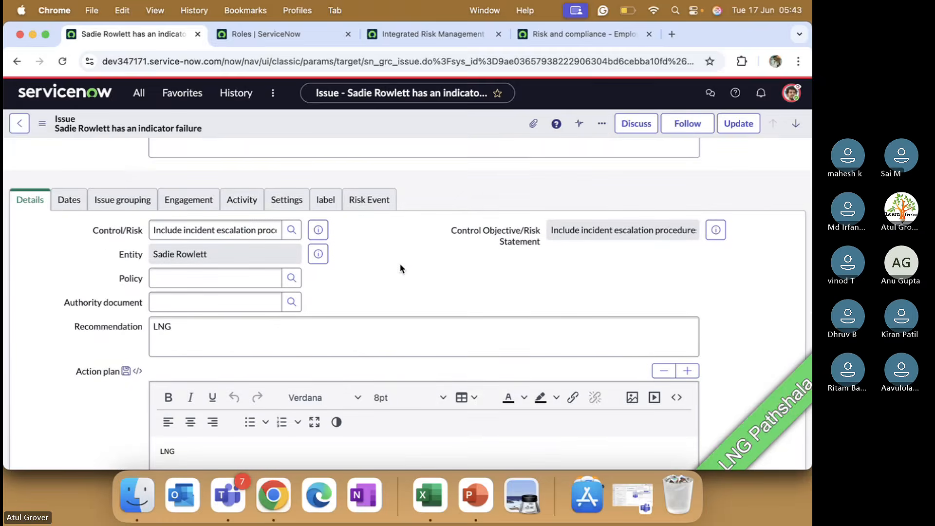
{"action": "scroll", "coordinate": [401, 269], "scroll_direction": "down", "scroll_amount": 10}
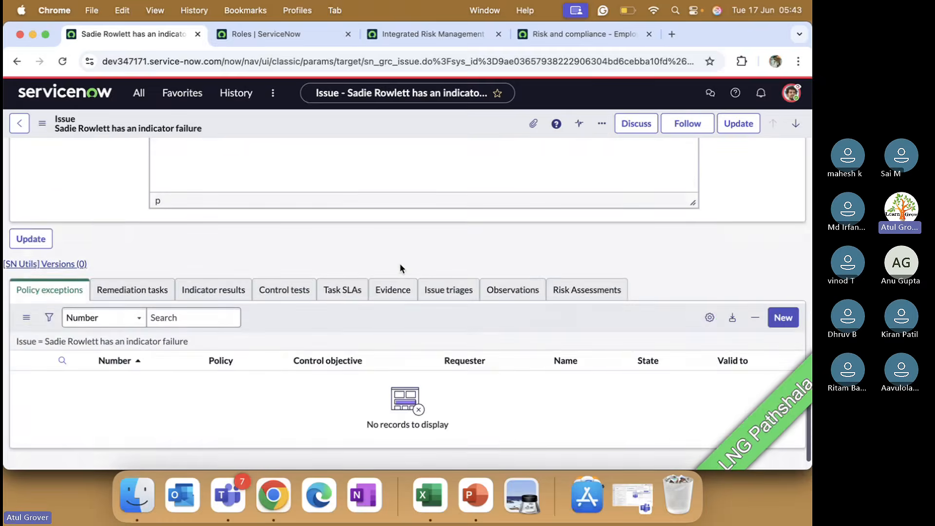
{"action": "scroll", "coordinate": [399, 263], "scroll_direction": "up", "scroll_amount": 10}
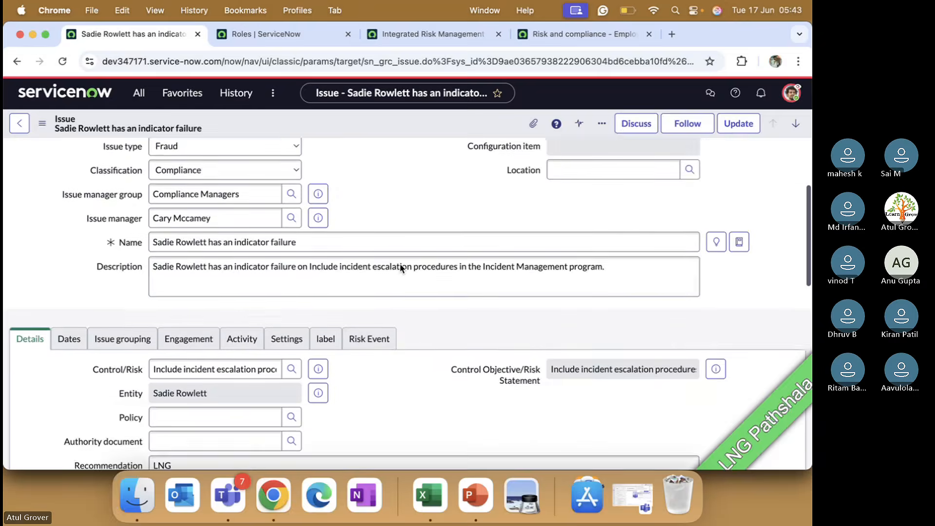
{"action": "scroll", "coordinate": [399, 263], "scroll_direction": "up", "scroll_amount": 2}
{"action": "scroll", "coordinate": [399, 266], "scroll_direction": "down", "scroll_amount": 5}
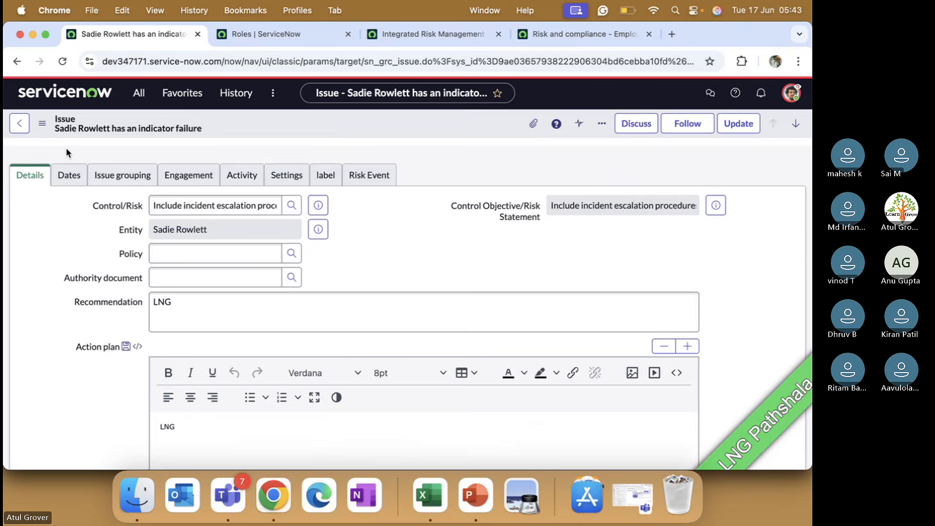
{"action": "left_click", "coordinate": [61, 174]}
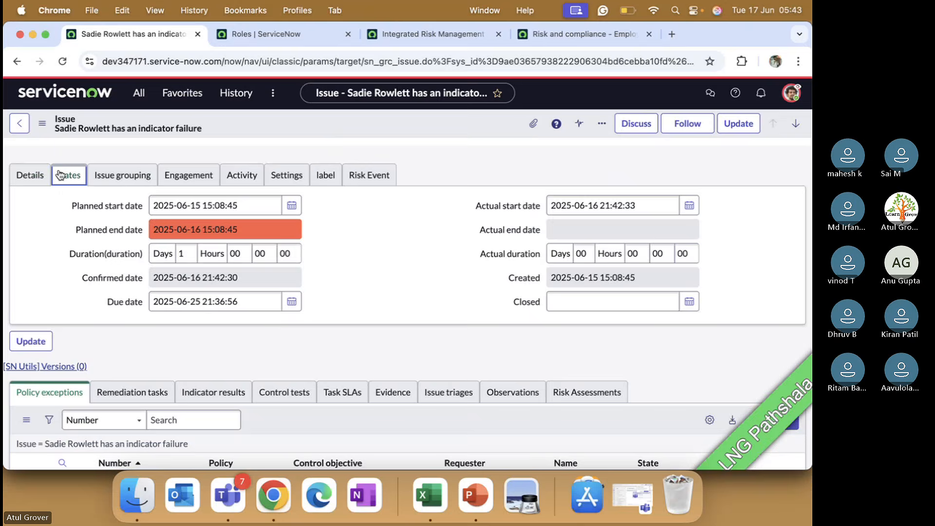
{"action": "left_click", "coordinate": [32, 175]}
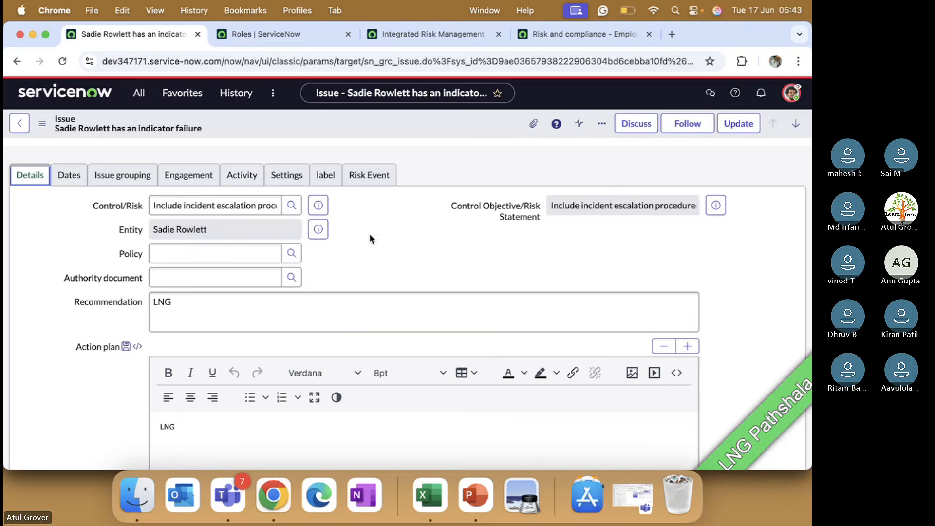
{"action": "scroll", "coordinate": [369, 233], "scroll_direction": "down", "scroll_amount": 10}
{"action": "scroll", "coordinate": [369, 233], "scroll_direction": "up", "scroll_amount": 8}
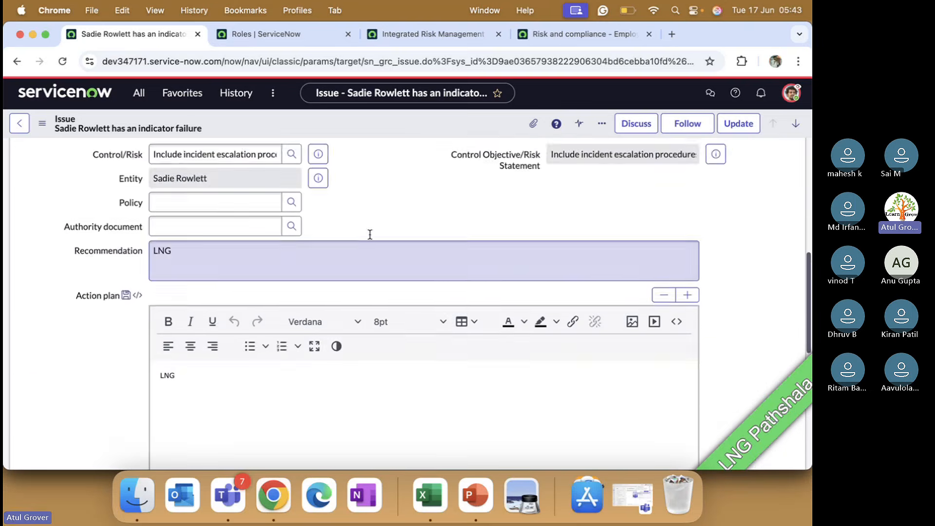
Set the issue's State to Respond and save the record
{"action": "scroll", "coordinate": [370, 234], "scroll_direction": "up", "scroll_amount": 3}
{"action": "scroll", "coordinate": [370, 235], "scroll_direction": "up", "scroll_amount": 5}
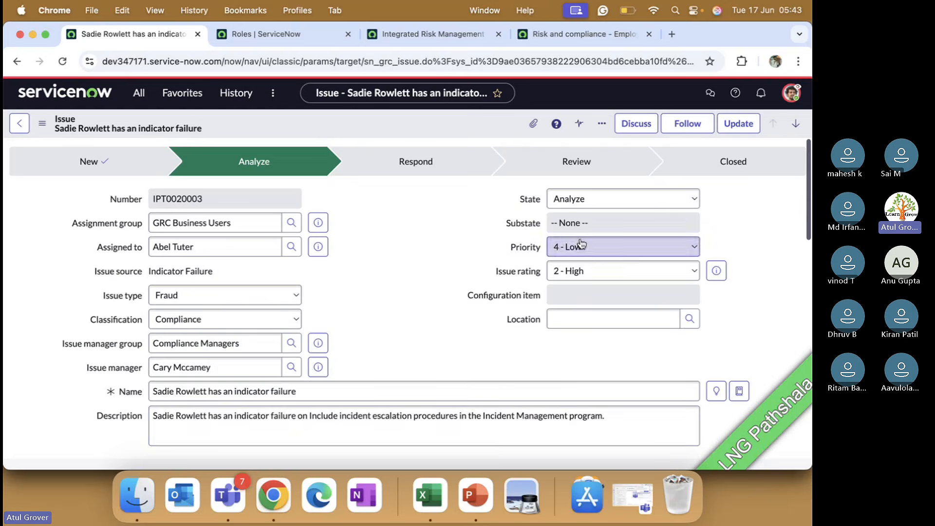
{"action": "left_click", "coordinate": [589, 198]}
{"action": "left_click", "coordinate": [581, 215]}
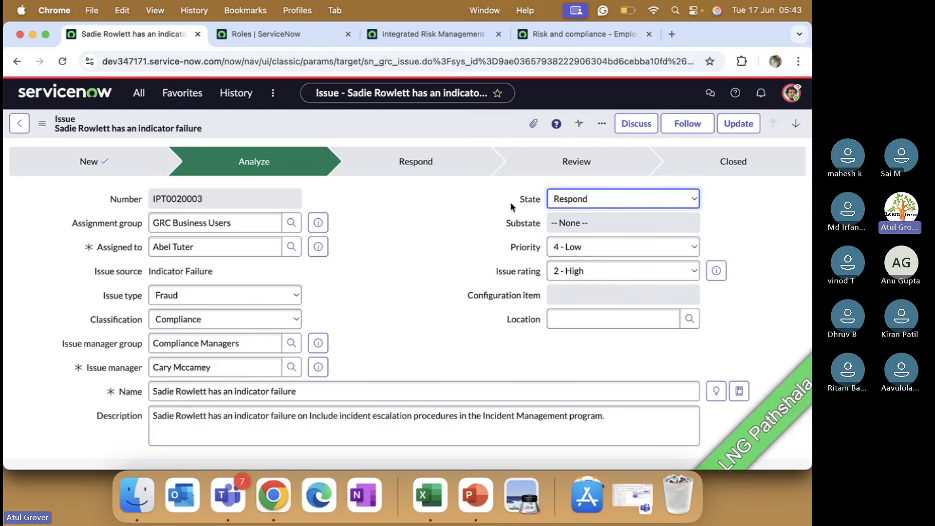
{"action": "scroll", "coordinate": [375, 283], "scroll_direction": "down", "scroll_amount": 2}
{"action": "scroll", "coordinate": [373, 278], "scroll_direction": "down", "scroll_amount": 10}
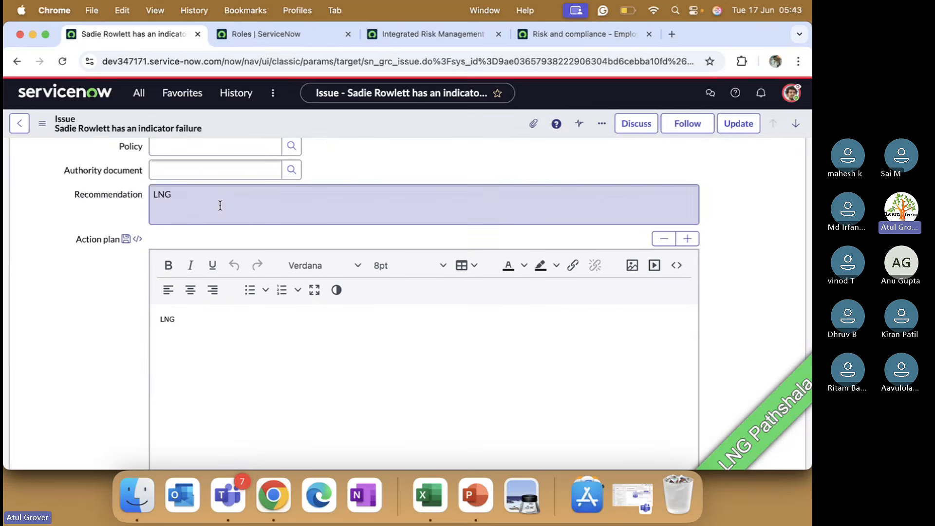
{"action": "right_click", "coordinate": [434, 123]}
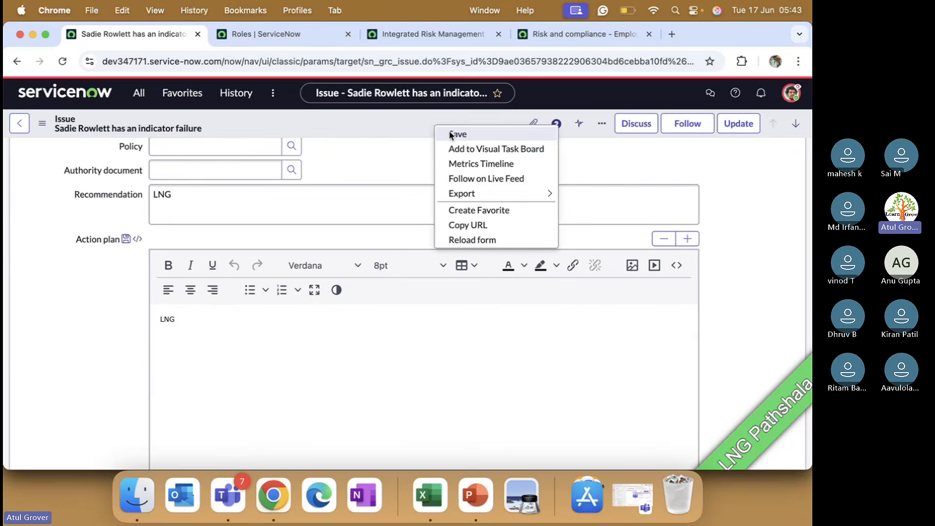
{"action": "left_click", "coordinate": [450, 134]}
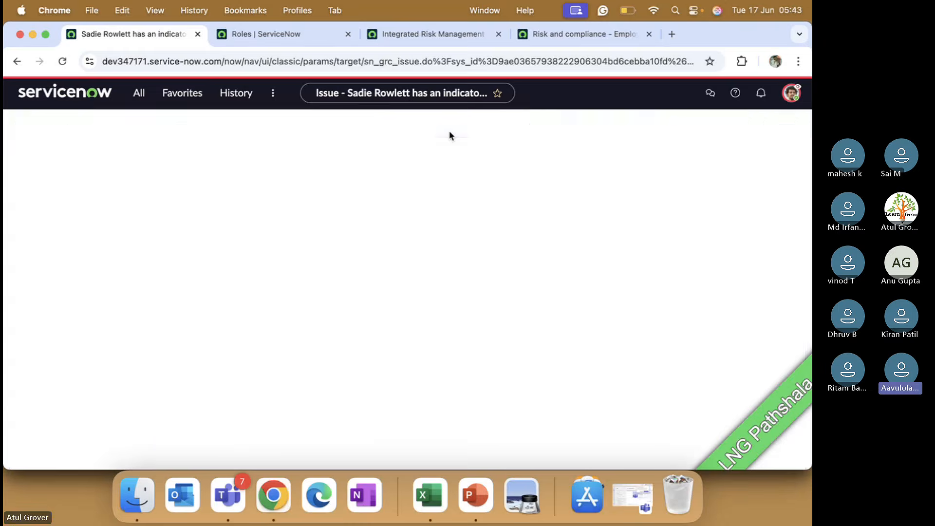
Look at the issue lifecycle slide in PowerPoint and the Teams meeting, and return to the issue in Chrome
{"action": "key", "text": "super+Tab"}
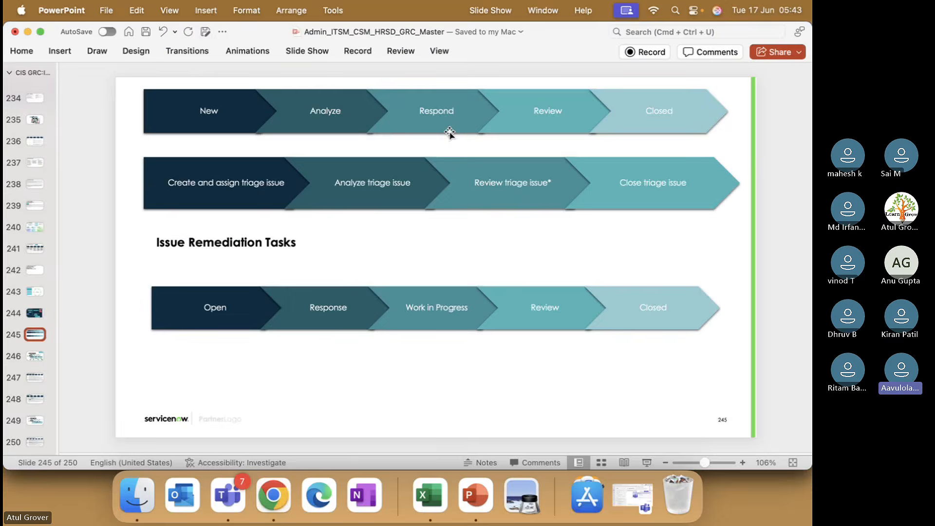
{"action": "key", "text": "super+Tab"}
{"action": "key", "text": "super+Tab"}
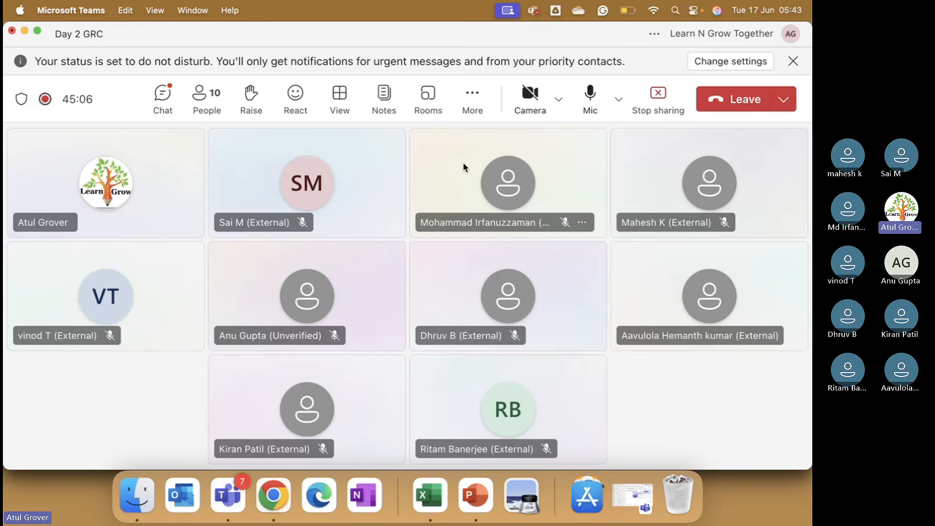
{"action": "key", "text": "super+Tab"}
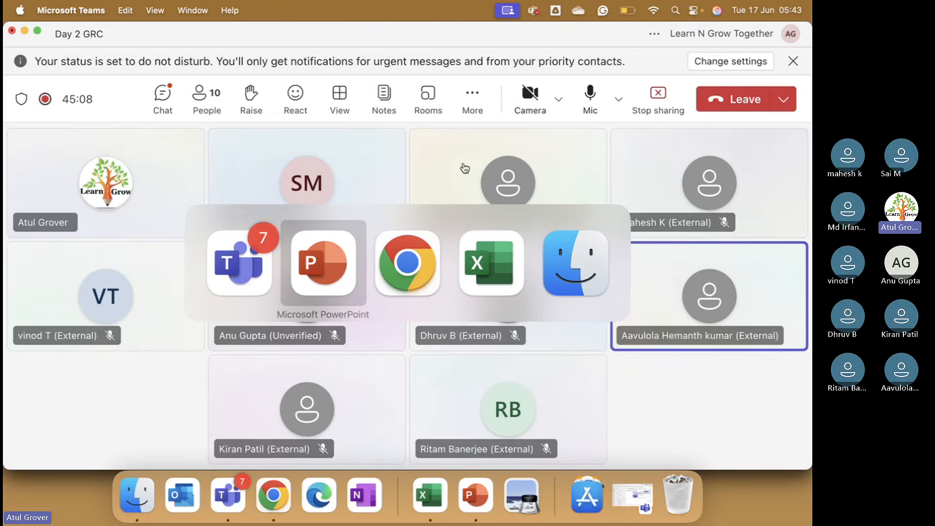
{"action": "key", "text": "super+Tab"}
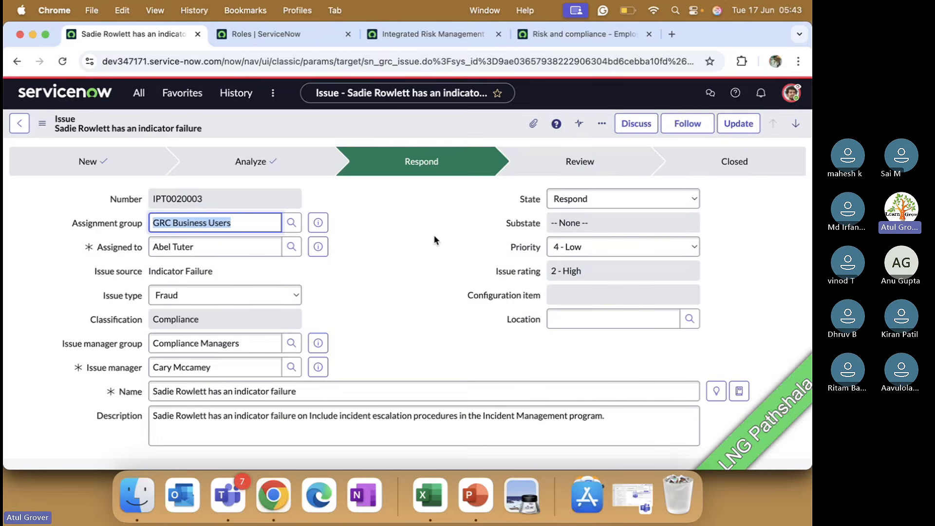
Set the issue's Response to Remediate
{"action": "scroll", "coordinate": [434, 235], "scroll_direction": "down", "scroll_amount": 10}
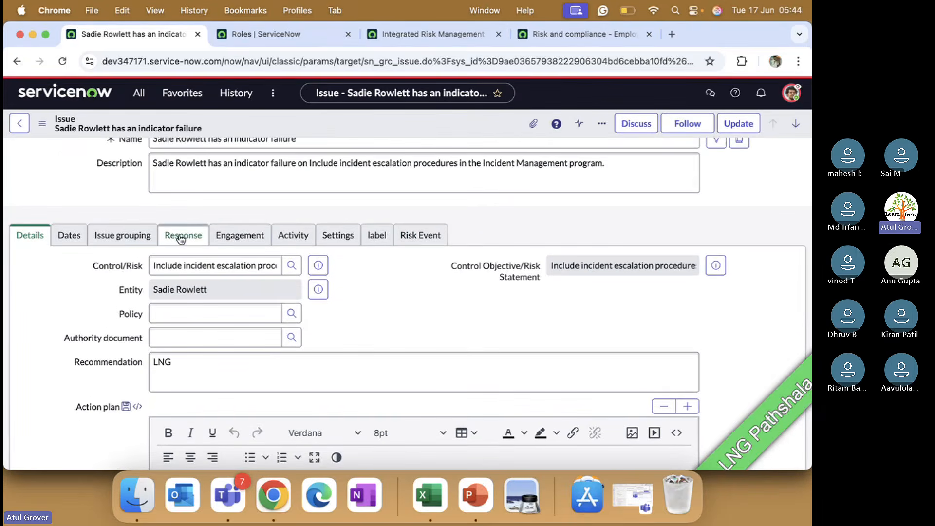
{"action": "left_click", "coordinate": [181, 237]}
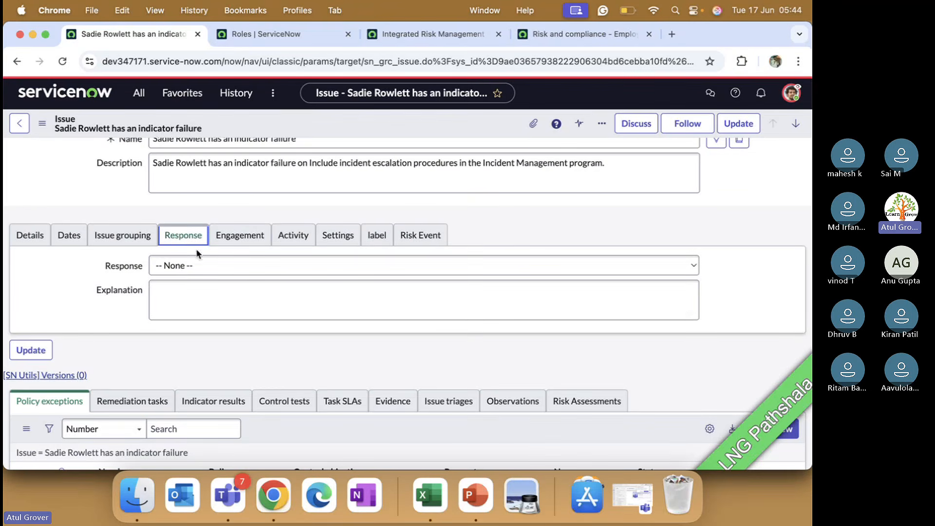
{"action": "left_click", "coordinate": [198, 267]}
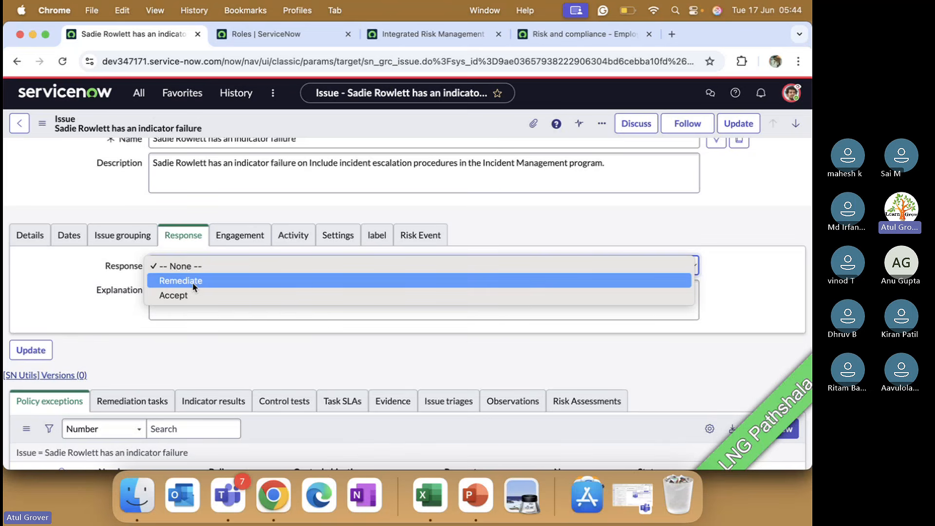
{"action": "left_click", "coordinate": [194, 286]}
Enter "We will crerate new polces." as the response explanation and save the issue
{"action": "left_click", "coordinate": [195, 308]}
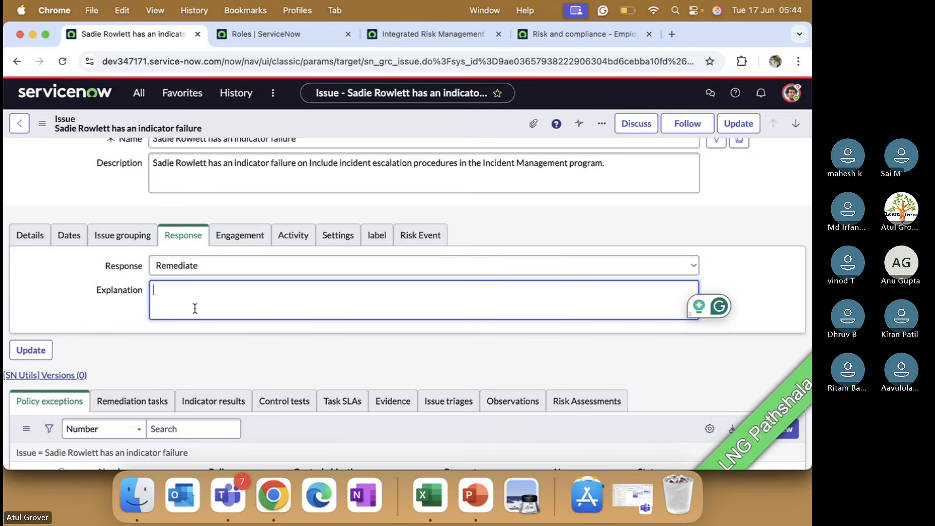
{"action": "type", "text": "We will"}
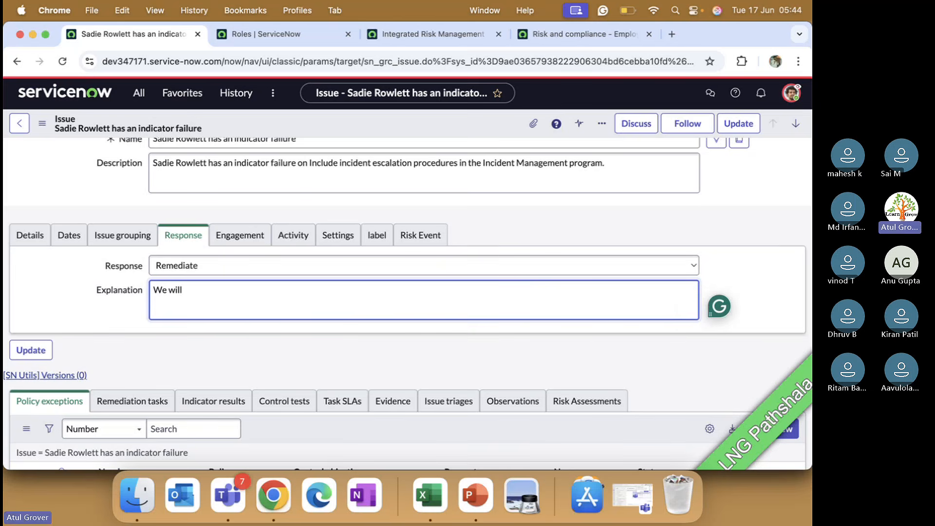
{"action": "type", "text": " crerate new pik"}
{"action": "key", "text": "BackSpace"}
{"action": "key", "text": "BackSpace"}
{"action": "key", "text": "BackSpace"}
{"action": "type", "text": "polci"}
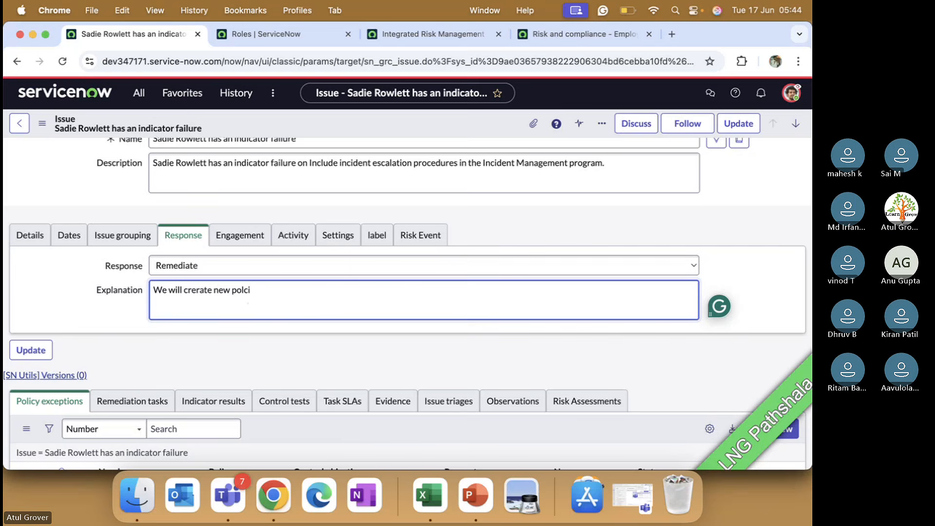
{"action": "key", "text": "BackSpace"}
{"action": "key", "text": "BackSpace"}
{"action": "type", "text": "ces"}
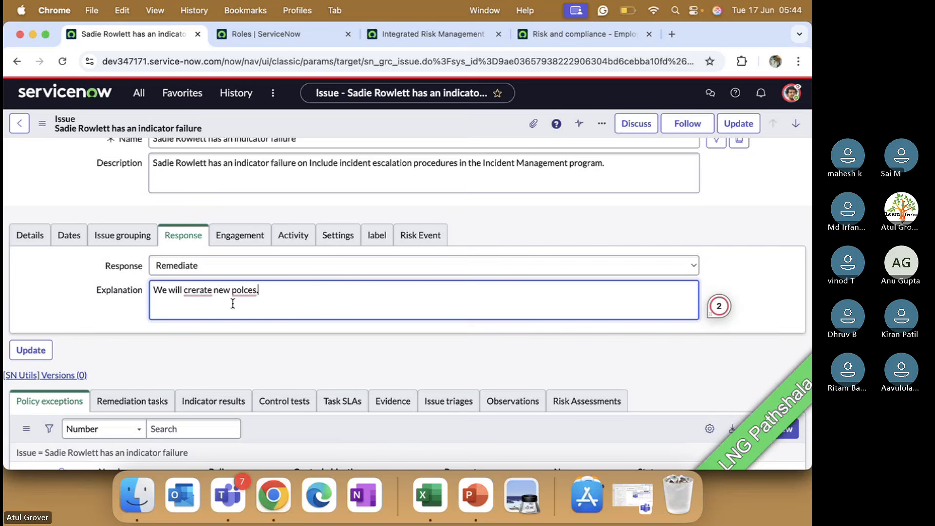
{"action": "type", "text": "."}
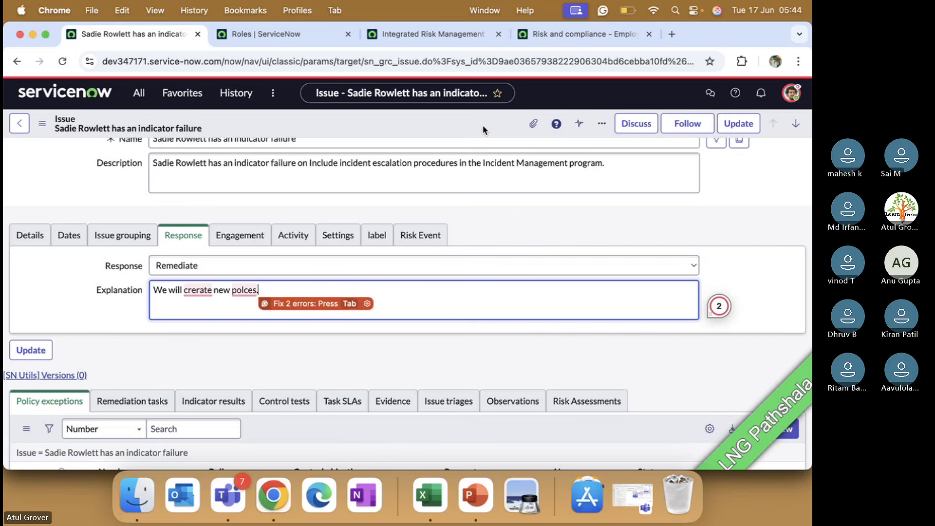
{"action": "right_click", "coordinate": [483, 128]}
{"action": "left_click", "coordinate": [495, 133]}
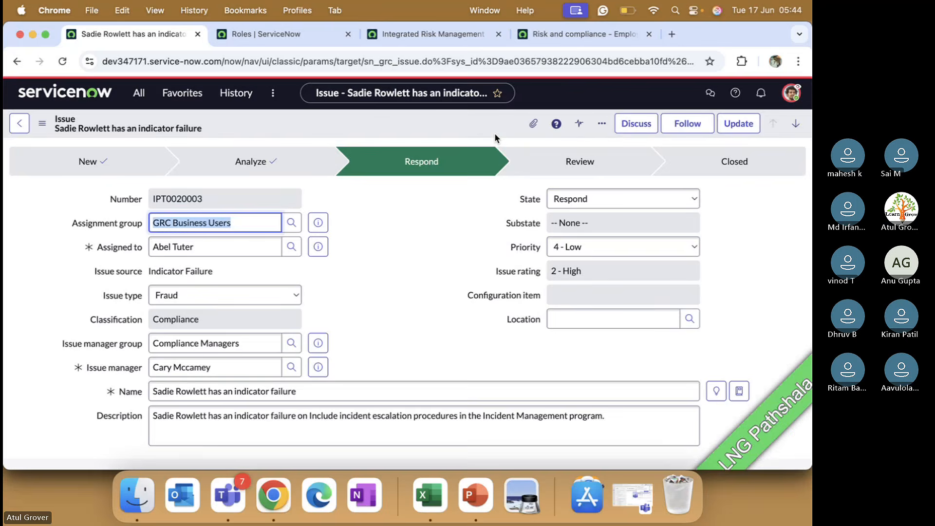
Set the issue's Actual duration to 30 minutes among its dates and save the record
{"action": "scroll", "coordinate": [392, 321], "scroll_direction": "down", "scroll_amount": 10}
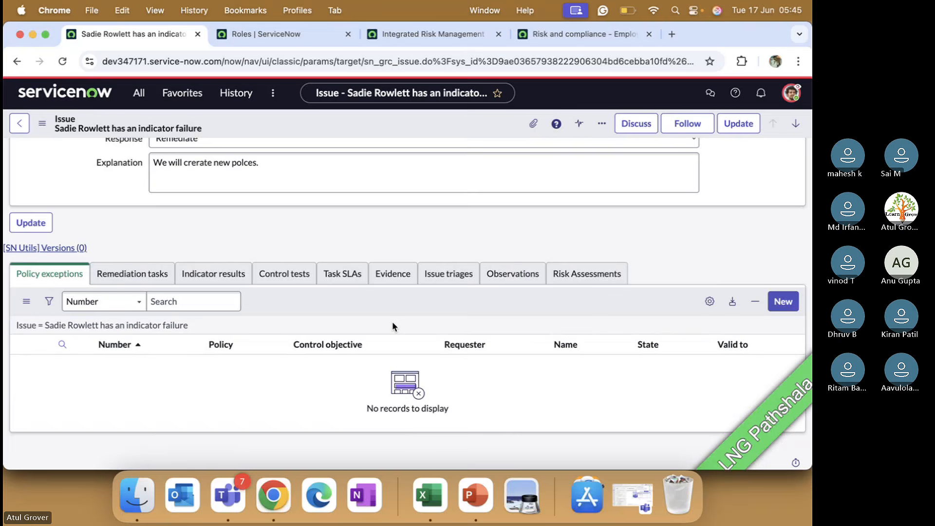
{"action": "scroll", "coordinate": [375, 292], "scroll_direction": "up", "scroll_amount": 5}
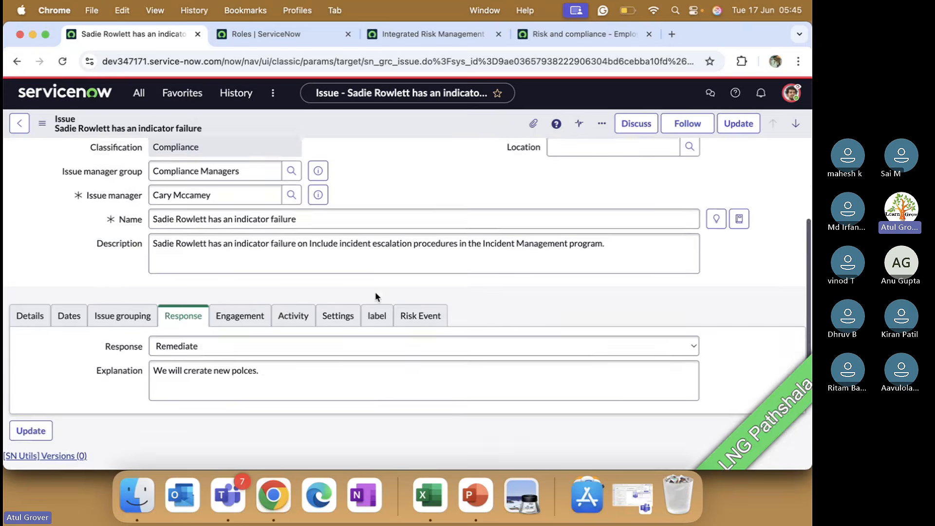
{"action": "left_click", "coordinate": [77, 330]}
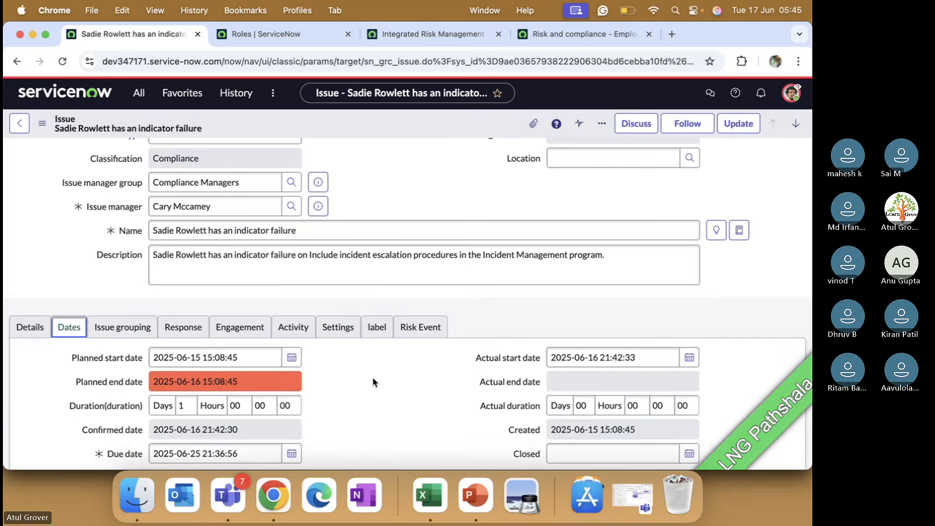
{"action": "scroll", "coordinate": [374, 382], "scroll_direction": "down", "scroll_amount": 2}
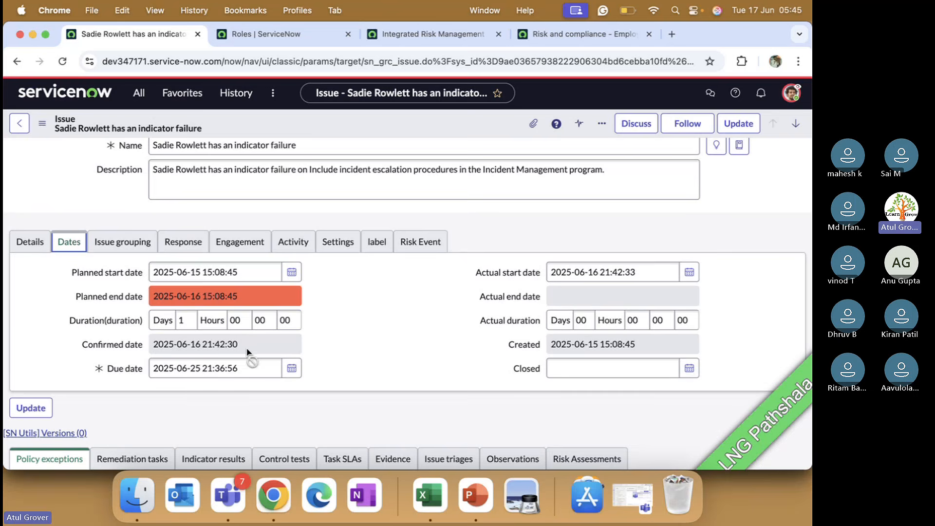
{"action": "left_click_drag", "start_coordinate": [246, 347], "coordinate": [152, 350]}
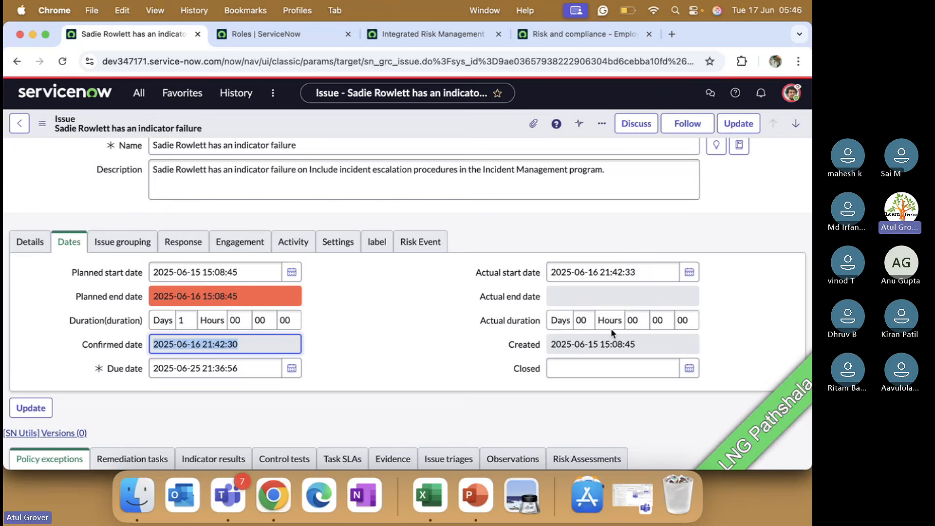
{"action": "left_click", "coordinate": [656, 321]}
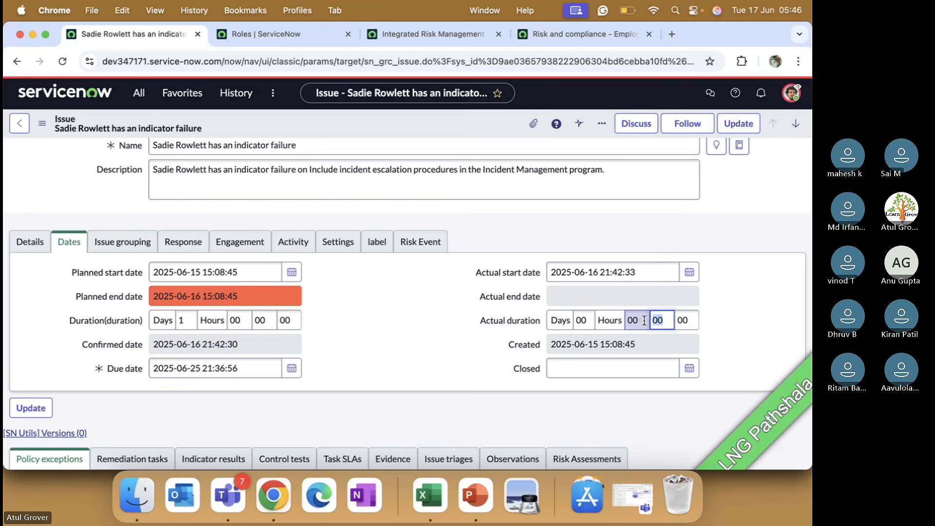
{"action": "type", "text": "30"}
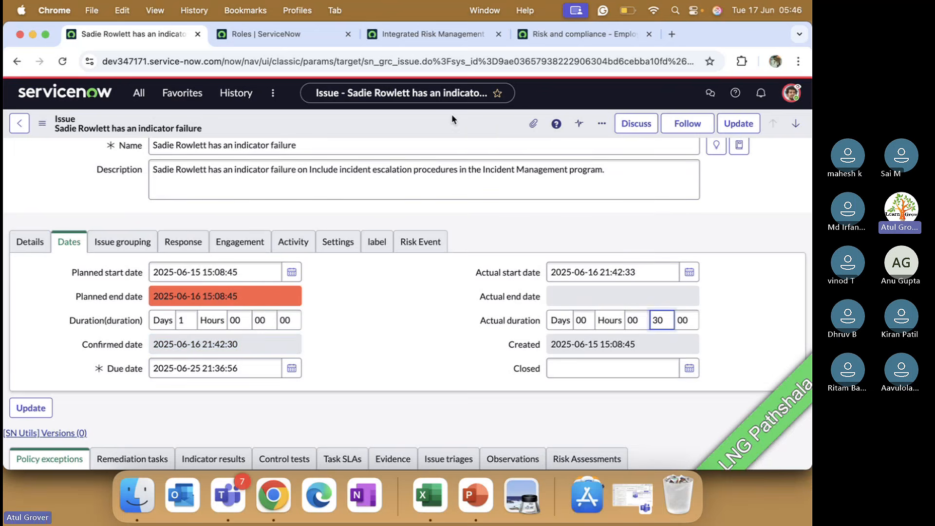
{"action": "right_click", "coordinate": [451, 114]}
{"action": "left_click", "coordinate": [467, 125]}
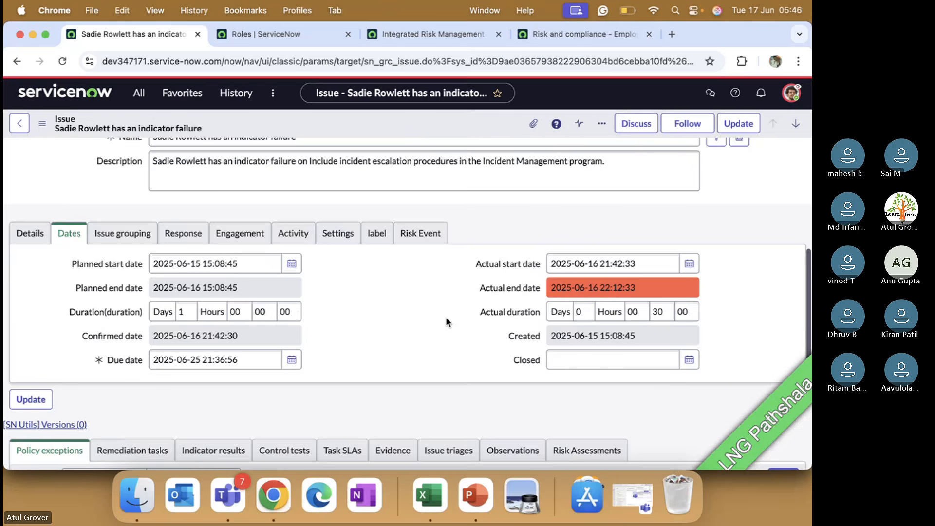
Change the issue's State to Review and save the record
{"action": "scroll", "coordinate": [446, 317], "scroll_direction": "down", "scroll_amount": 4}
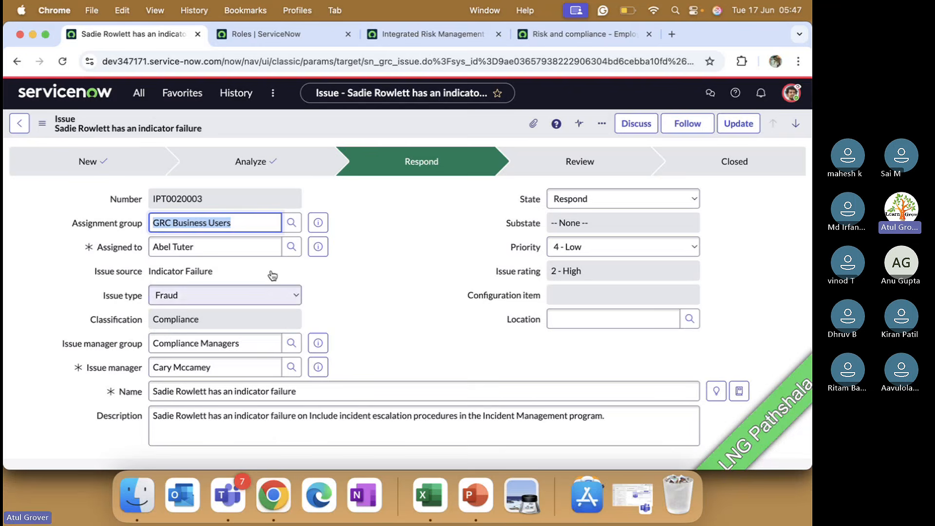
{"action": "left_click", "coordinate": [603, 200]}
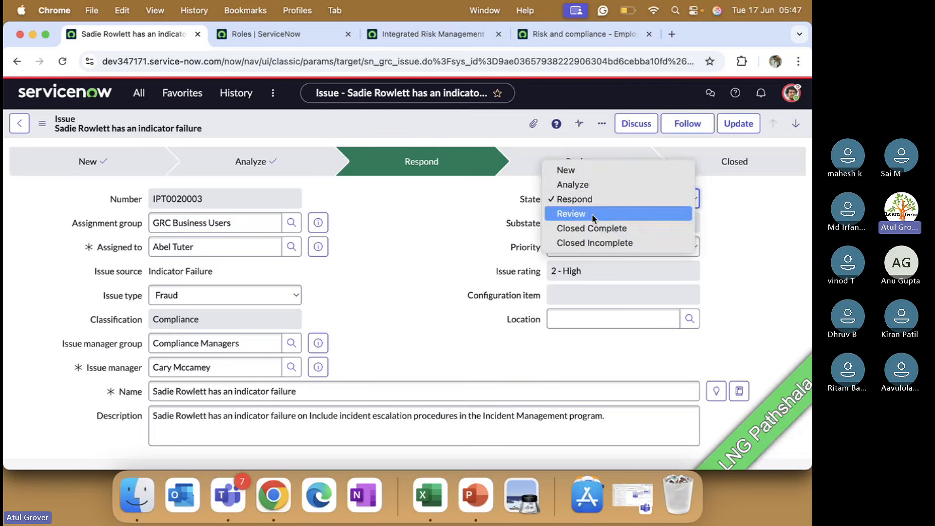
{"action": "left_click", "coordinate": [592, 214]}
{"action": "right_click", "coordinate": [465, 122]}
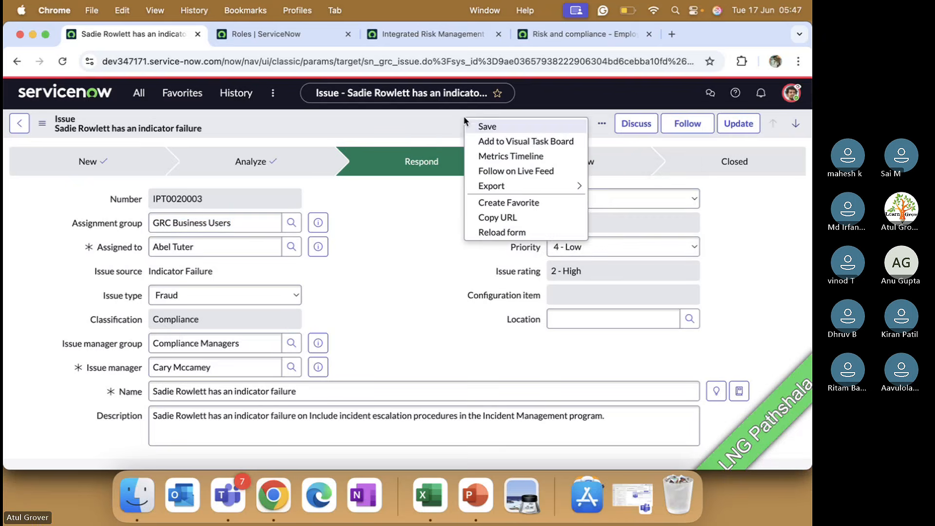
{"action": "left_click", "coordinate": [485, 127]}
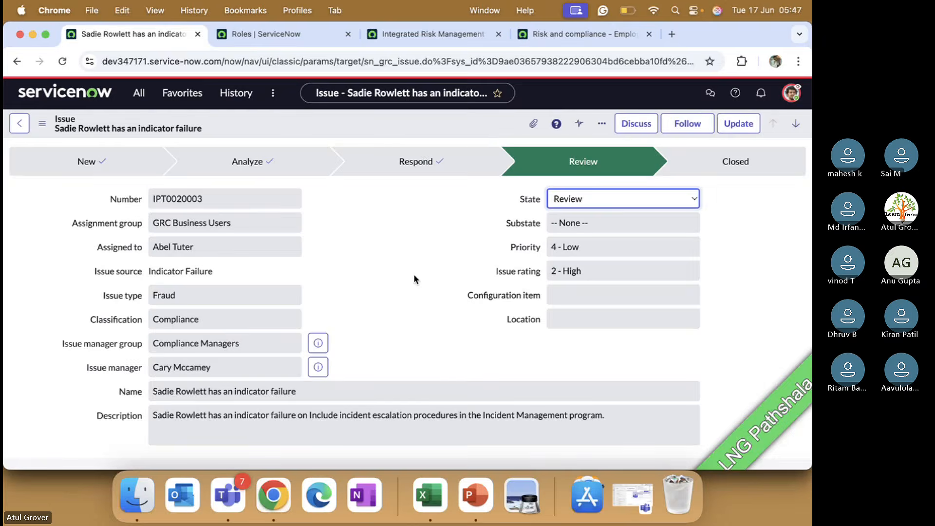
Look at the Issue Remediation Tasks lifecycle slide in PowerPoint and return to the issue's related lists in Chrome
{"action": "scroll", "coordinate": [413, 274], "scroll_direction": "down", "scroll_amount": 5}
{"action": "scroll", "coordinate": [413, 274], "scroll_direction": "down", "scroll_amount": 10}
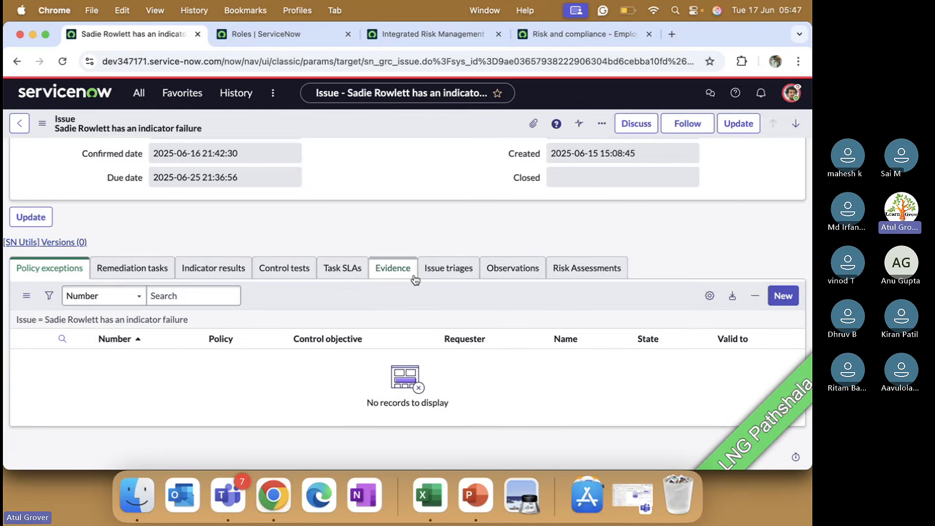
{"action": "key", "text": "super+Tab"}
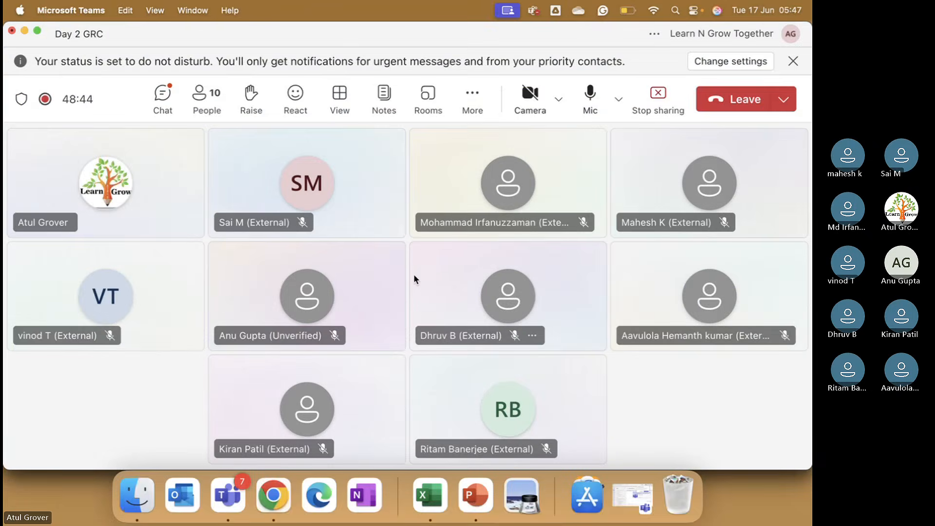
{"action": "key", "text": "super+Tab"}
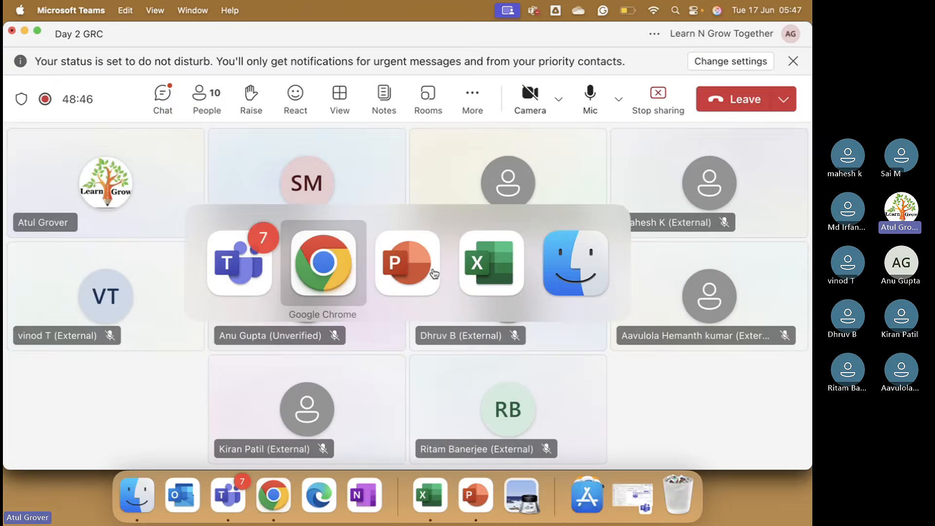
{"action": "left_click", "coordinate": [434, 274]}
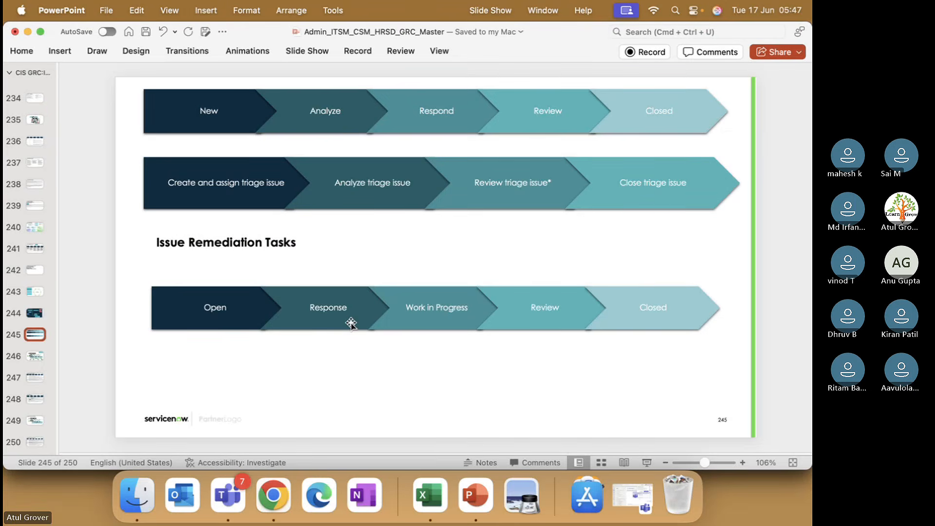
{"action": "key", "text": "super+Tab"}
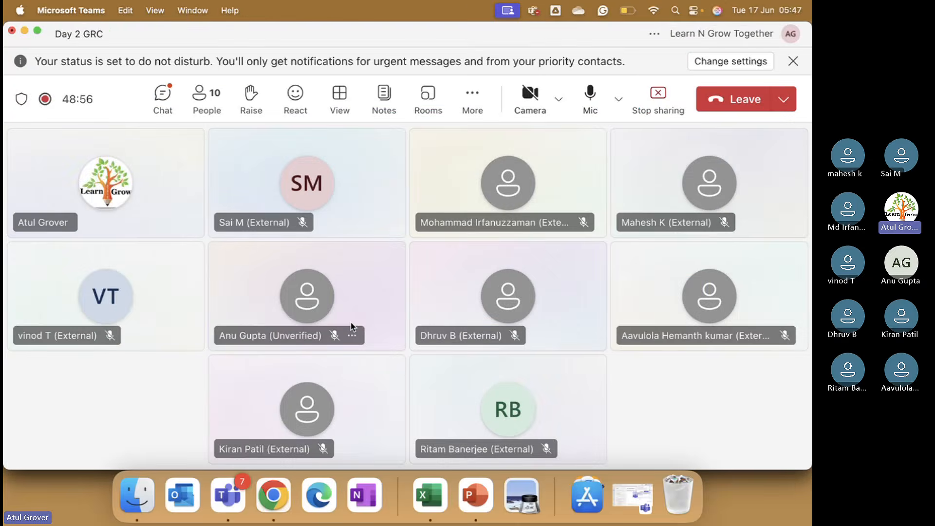
{"action": "key", "text": "super+Tab"}
{"action": "key", "text": "super+Tab"}
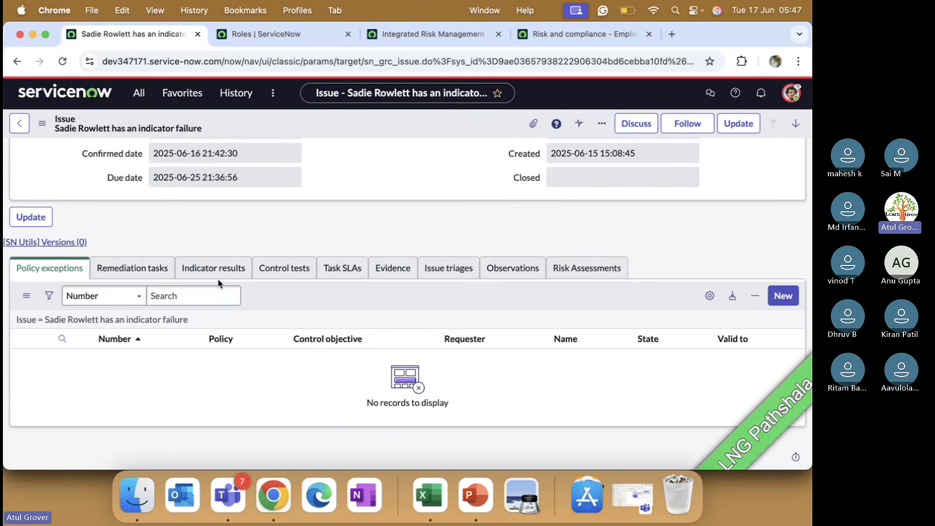
Start a new remediation task from the issue and fill in the assignee with the first user offered by a "**" search
{"action": "left_click", "coordinate": [144, 269]}
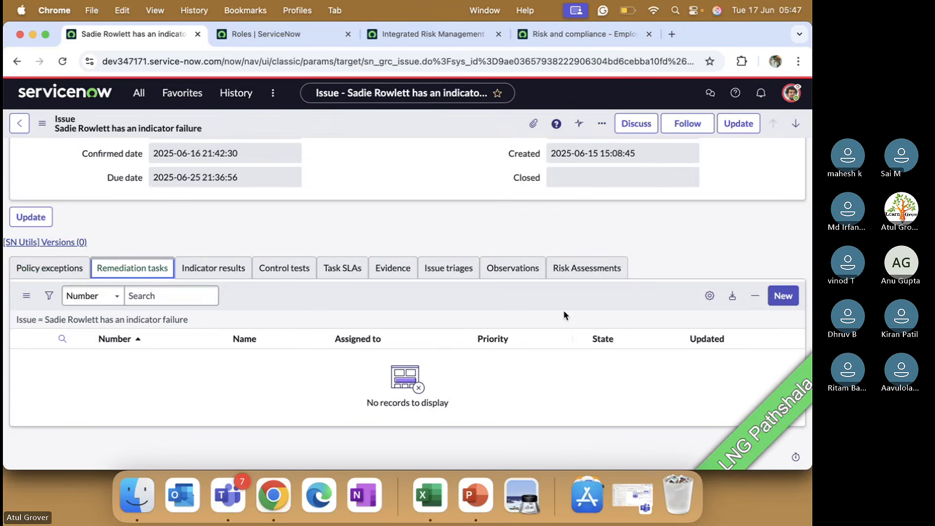
{"action": "left_click", "coordinate": [788, 297]}
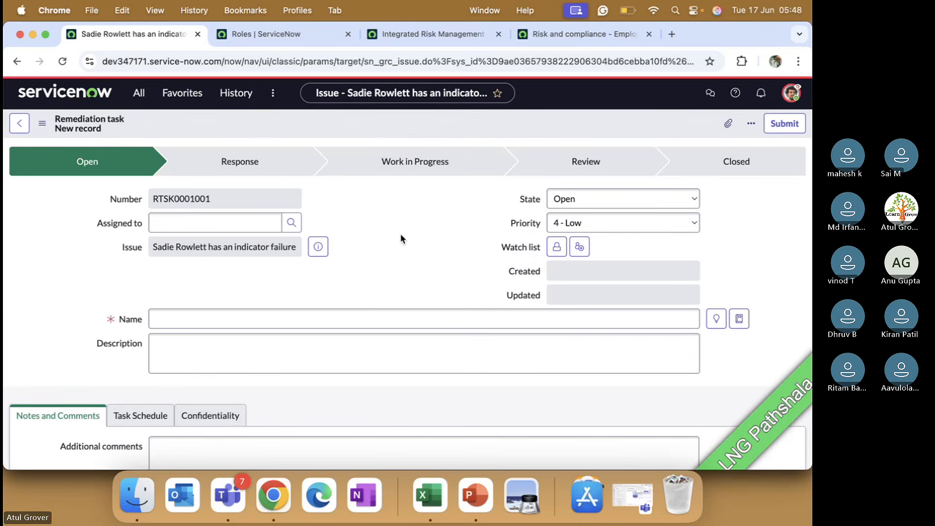
{"action": "left_click", "coordinate": [237, 222]}
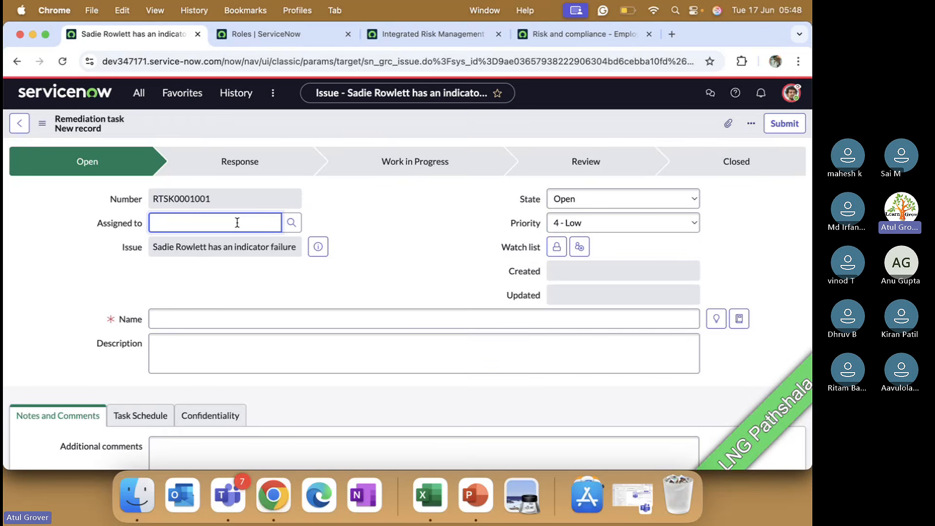
{"action": "type", "text": "Cary"}
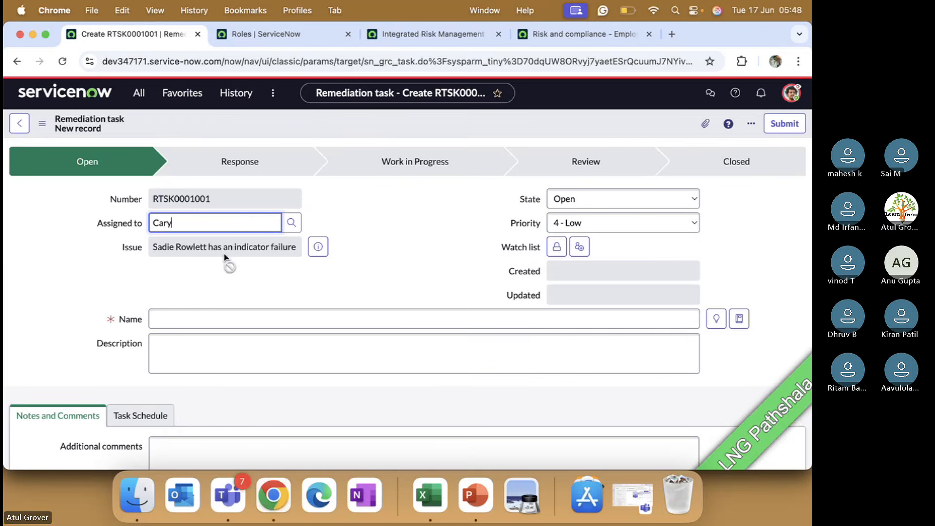
{"action": "key", "text": "BackSpace"}
{"action": "key", "text": "BackSpace"}
{"action": "key", "text": "BackSpace"}
{"action": "key", "text": "BackSpace"}
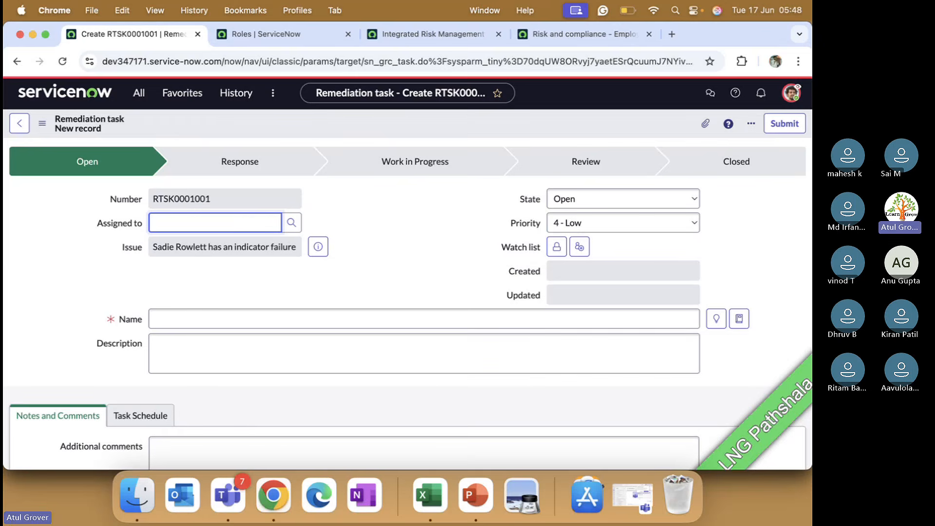
{"action": "type", "text": "**"}
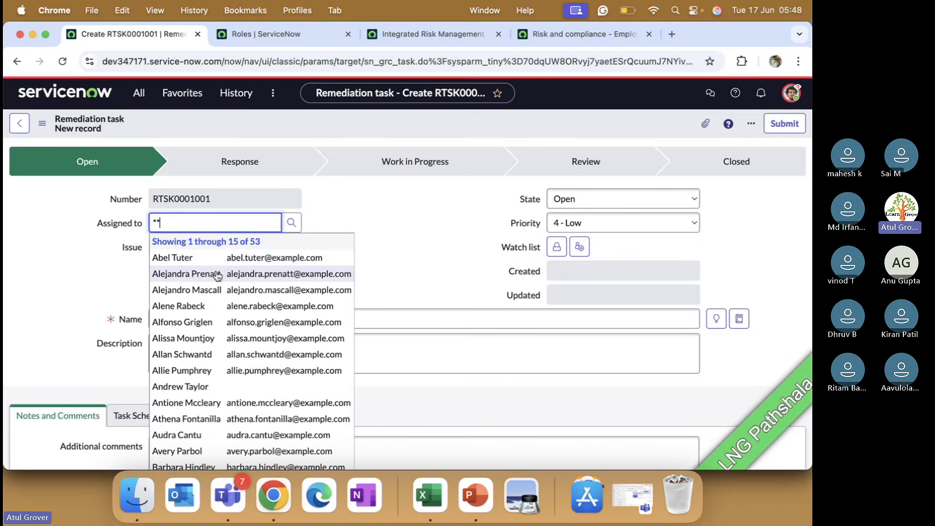
{"action": "left_click", "coordinate": [188, 260]}
Set the remediation task's Priority to 3 - Moderate and name it "Build the policy"
{"action": "left_click", "coordinate": [597, 223]}
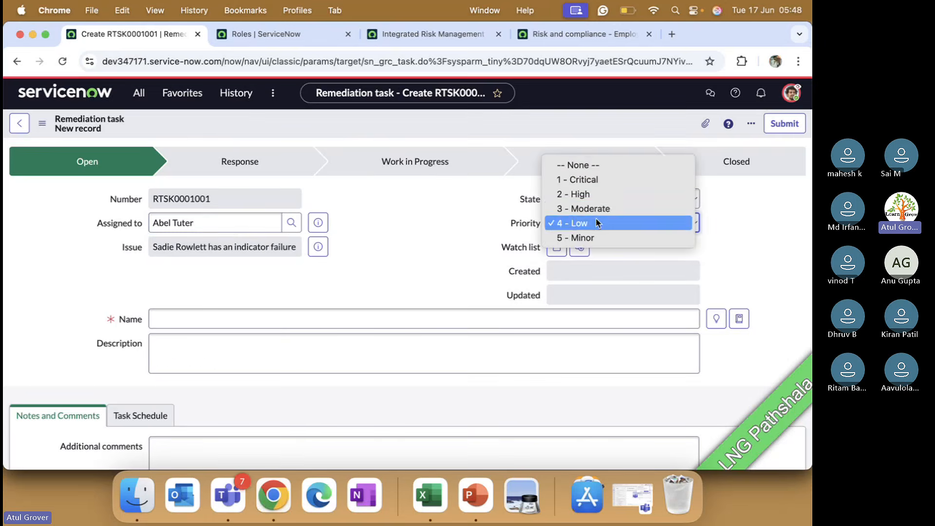
{"action": "left_click", "coordinate": [588, 209]}
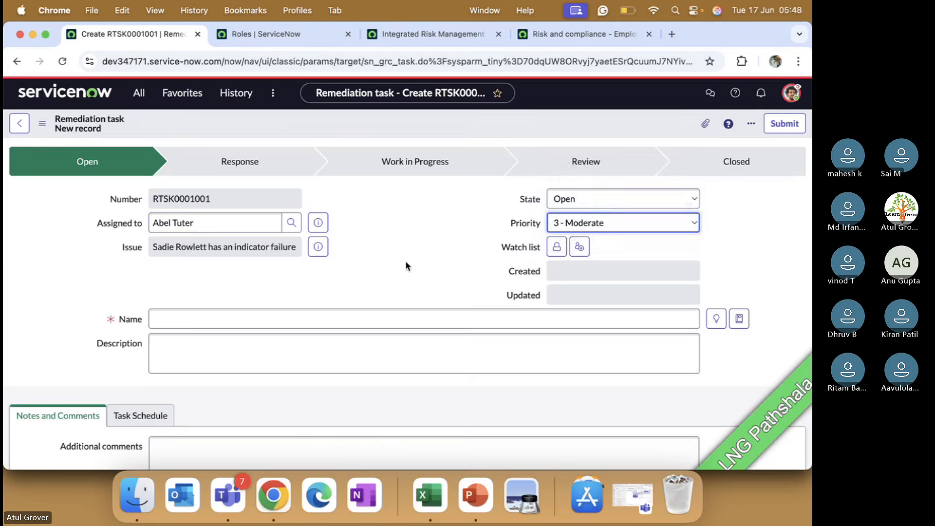
{"action": "scroll", "coordinate": [385, 270], "scroll_direction": "down", "scroll_amount": 2}
{"action": "left_click", "coordinate": [287, 256]}
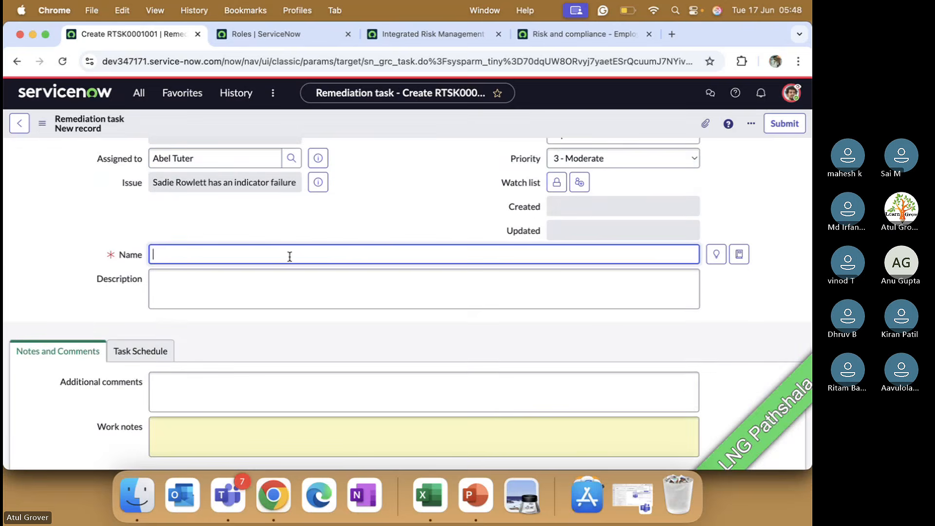
{"action": "type", "text": "Bukl"}
{"action": "key", "text": "BackSpace"}
{"action": "key", "text": "BackSpace"}
{"action": "type", "text": "lid tegh"}
{"action": "key", "text": "BackSpace"}
{"action": "key", "text": "BackSpace"}
{"action": "key", "text": "BackSpace"}
{"action": "key", "text": "BackSpace"}
{"action": "key", "text": "BackSpace"}
{"action": "key", "text": "BackSpace"}
{"action": "key", "text": "BackSpace"}
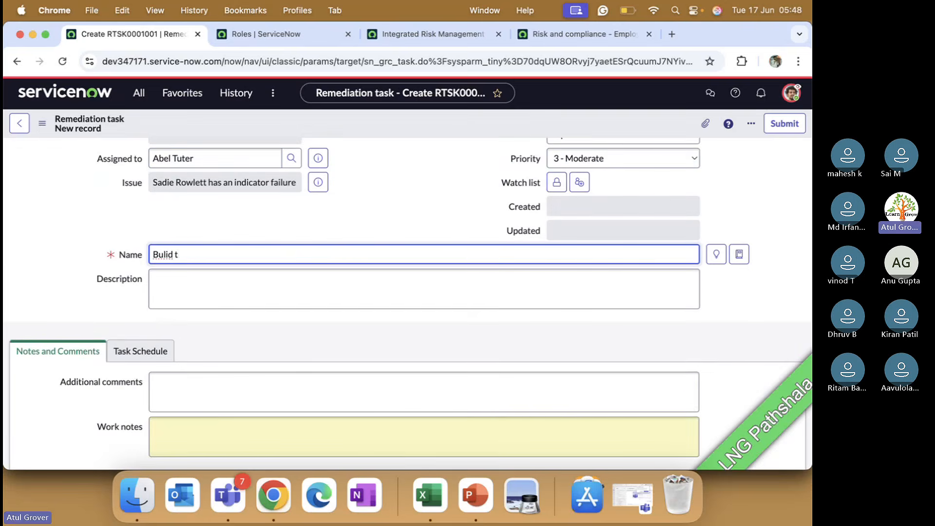
{"action": "key", "text": "BackSpace"}
{"action": "type", "text": "ild twh"}
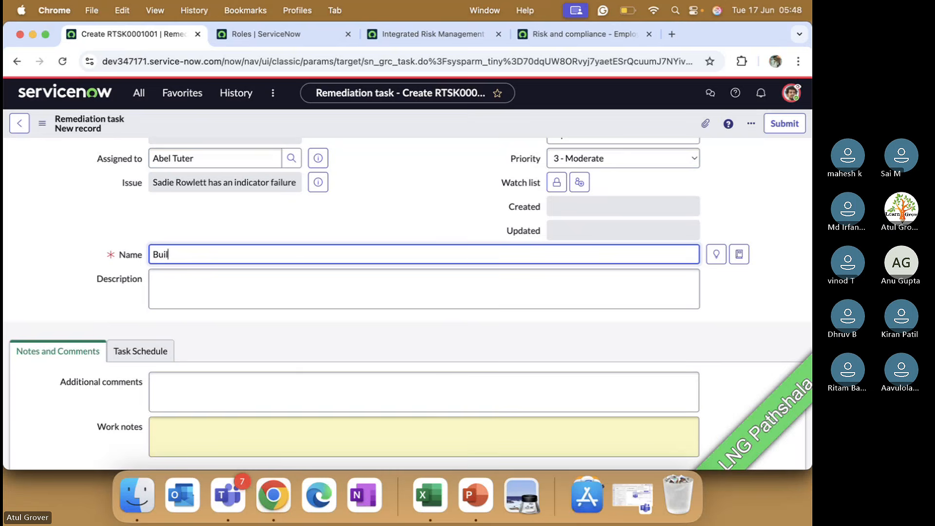
{"action": "key", "text": "BackSpace"}
{"action": "key", "text": "BackSpace"}
{"action": "type", "text": "he policy"}
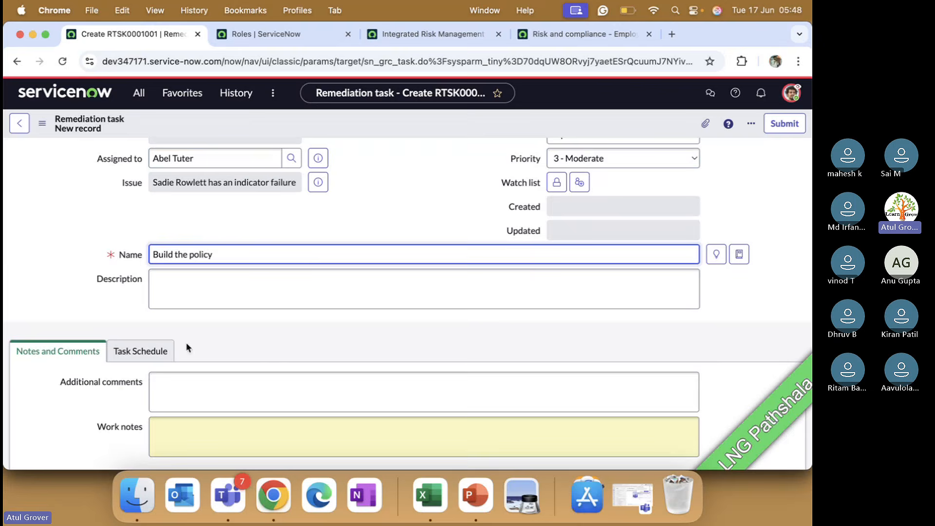
Check the new remediation task's schedule and save the task
{"action": "left_click", "coordinate": [165, 356]}
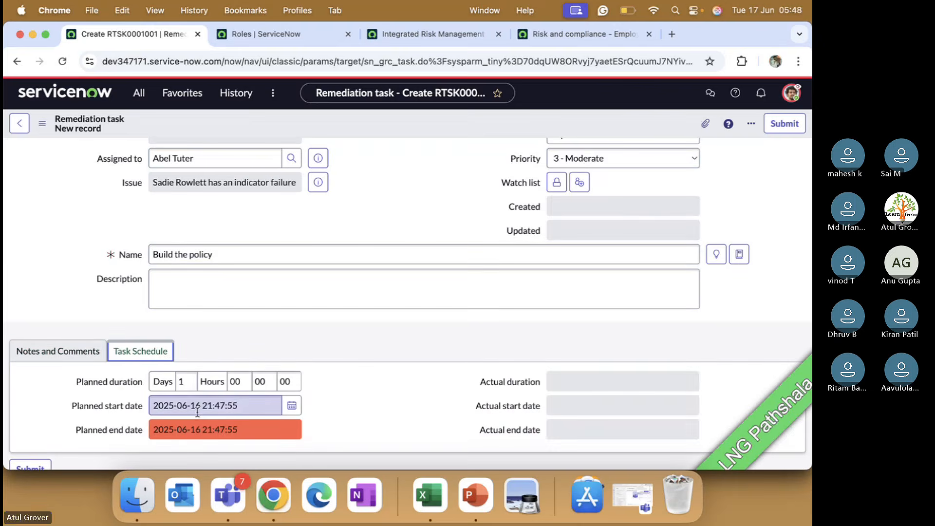
{"action": "scroll", "coordinate": [496, 393], "scroll_direction": "down", "scroll_amount": 2}
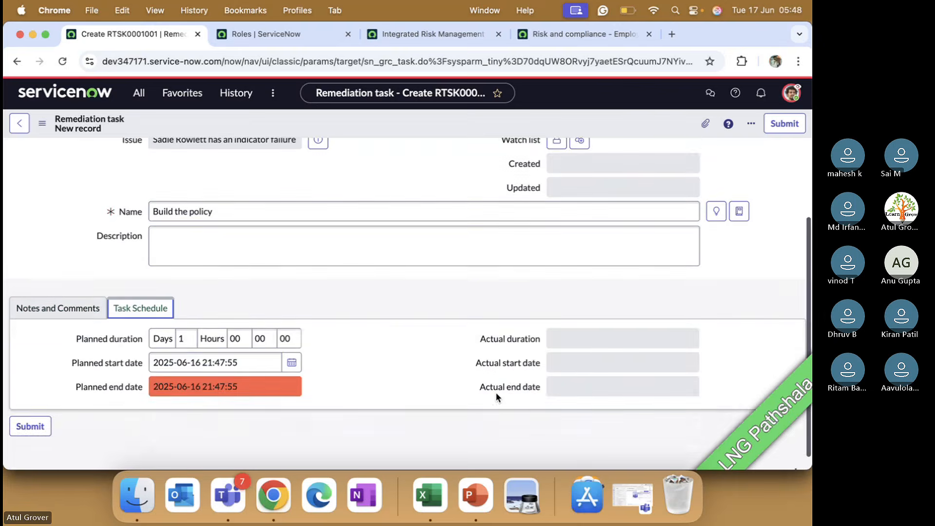
{"action": "scroll", "coordinate": [496, 394], "scroll_direction": "up", "scroll_amount": 5}
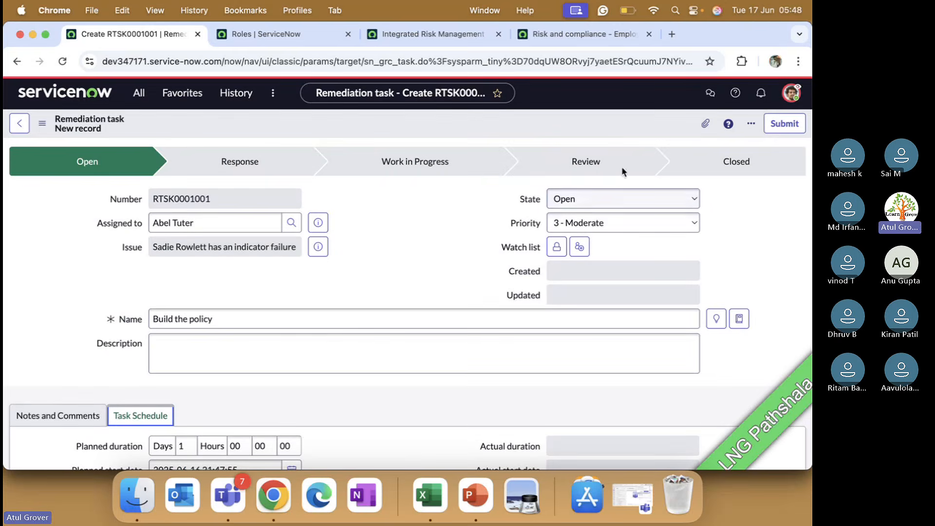
{"action": "right_click", "coordinate": [603, 122]}
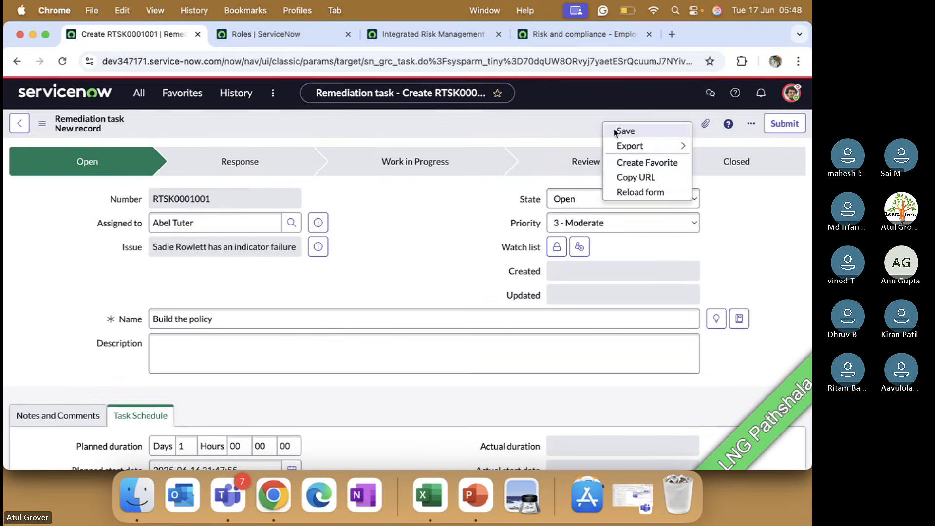
{"action": "left_click", "coordinate": [614, 129]}
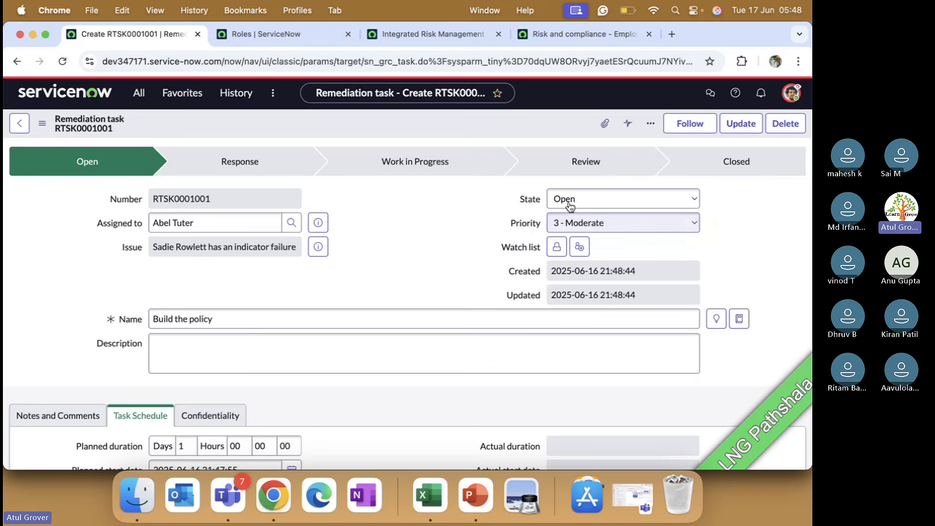
Set the remediation task's State to Respond, save the record and check its schedule dates
{"action": "left_click", "coordinate": [599, 202]}
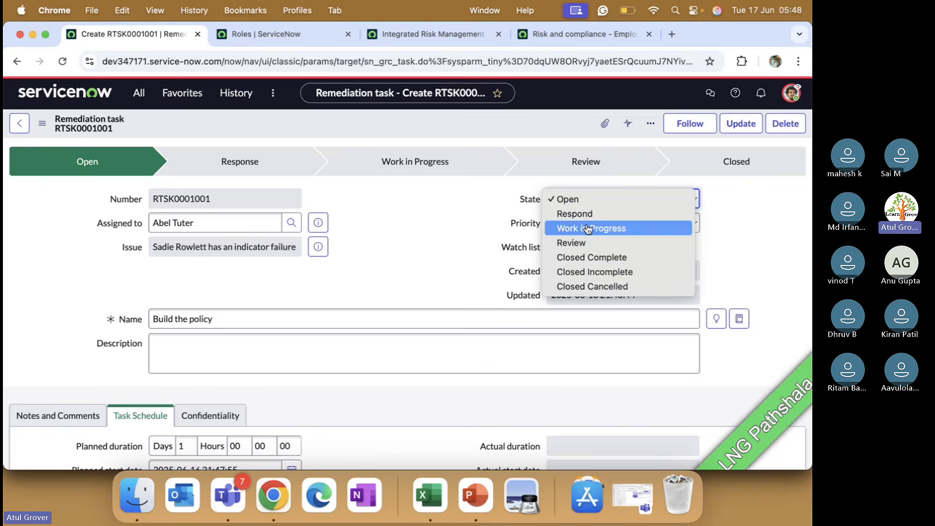
{"action": "left_click", "coordinate": [588, 227]}
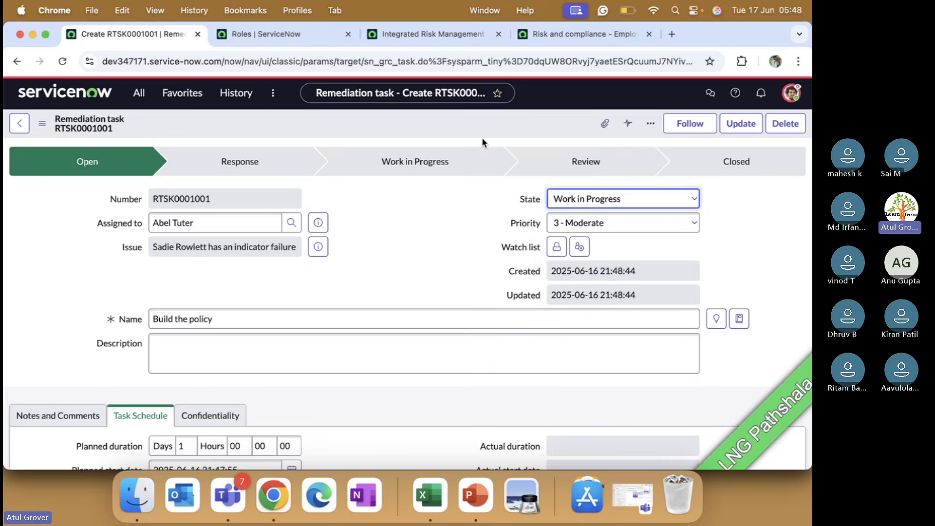
{"action": "left_click", "coordinate": [593, 200]}
{"action": "left_click", "coordinate": [583, 183]}
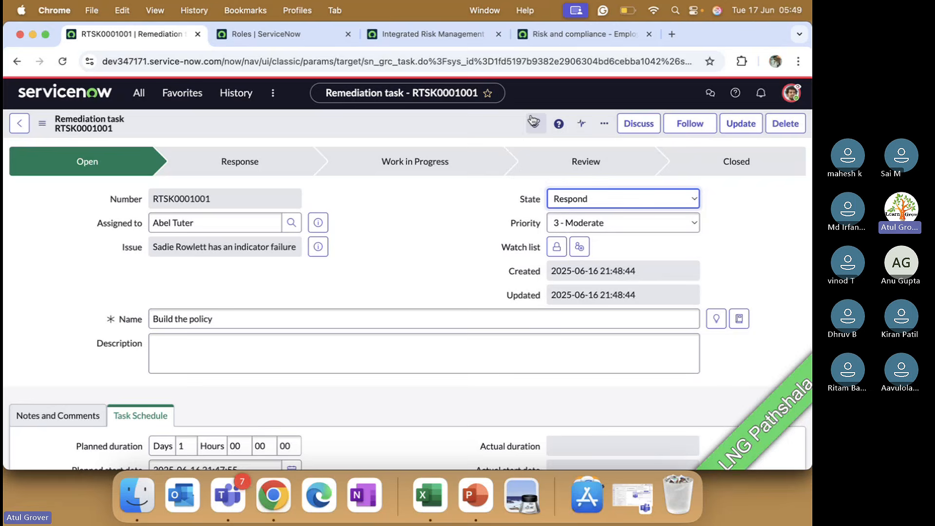
{"action": "right_click", "coordinate": [484, 118]}
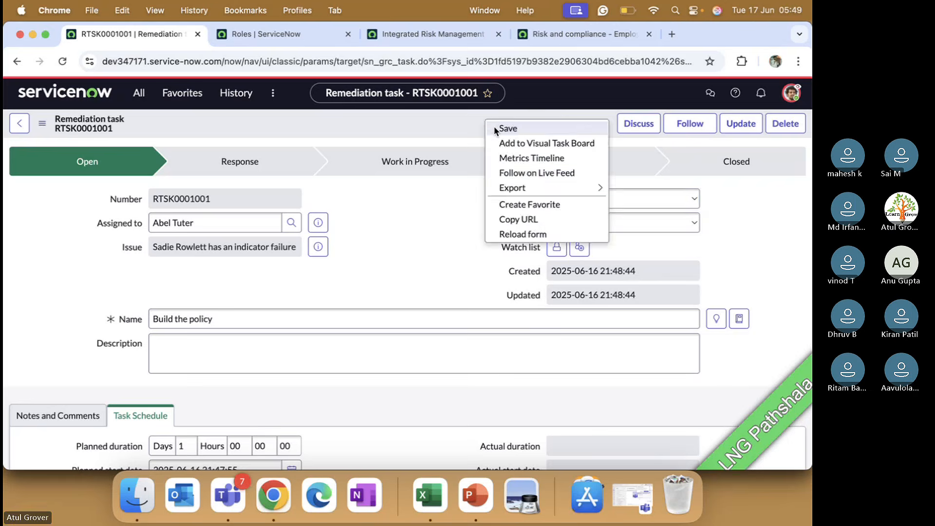
{"action": "left_click", "coordinate": [493, 128]}
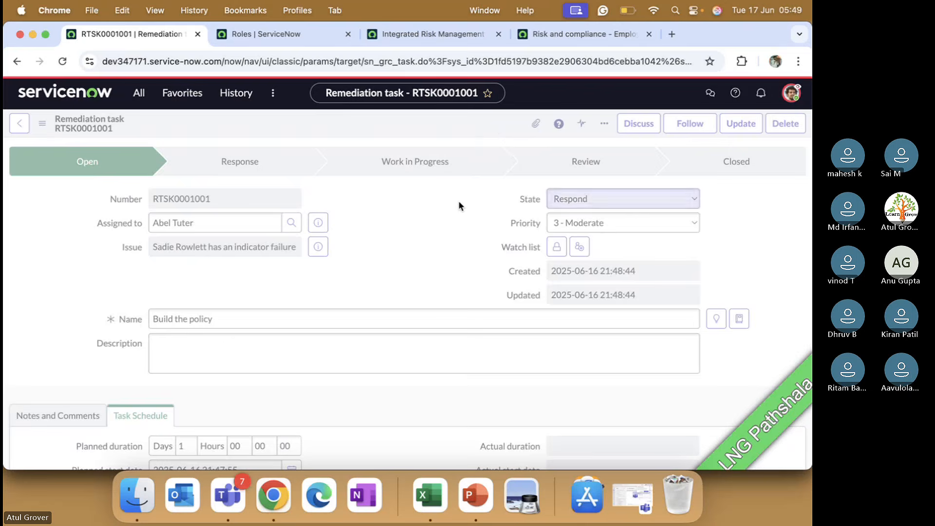
{"action": "scroll", "coordinate": [459, 201], "scroll_direction": "down", "scroll_amount": 2}
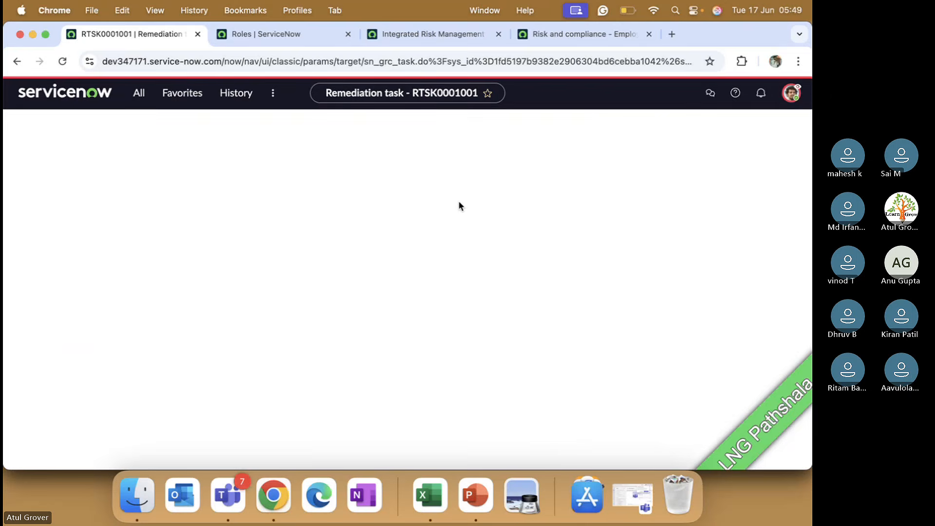
{"action": "scroll", "coordinate": [458, 201], "scroll_direction": "down", "scroll_amount": 2}
{"action": "scroll", "coordinate": [458, 201], "scroll_direction": "up", "scroll_amount": 1}
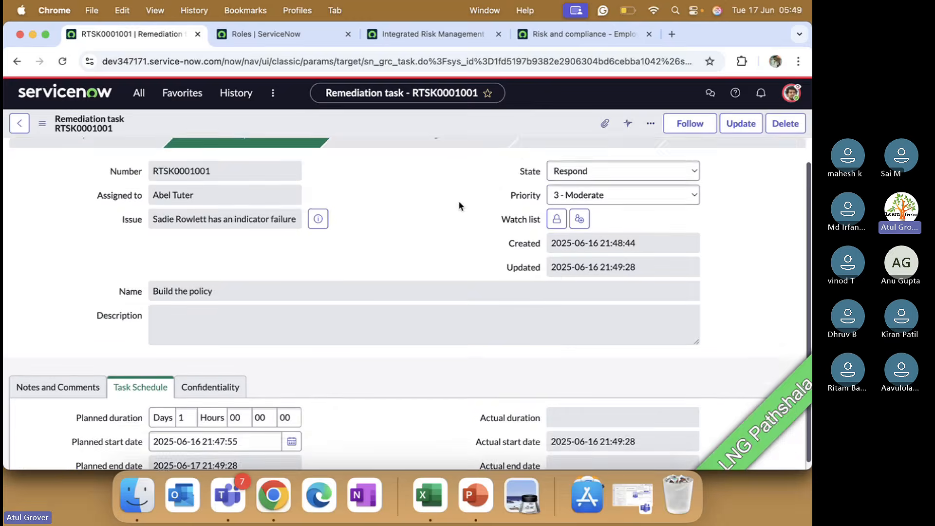
{"action": "scroll", "coordinate": [539, 279], "scroll_direction": "up", "scroll_amount": 2}
{"action": "scroll", "coordinate": [597, 336], "scroll_direction": "down", "scroll_amount": 3}
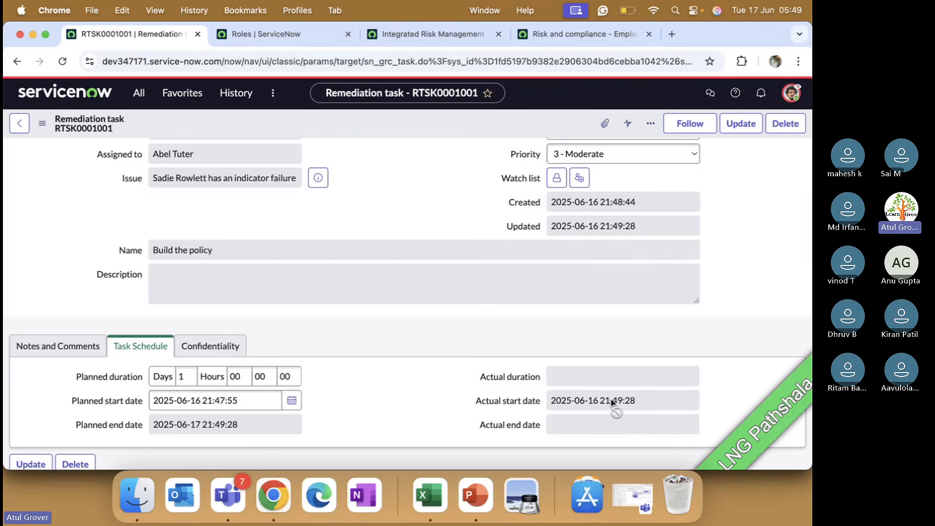
Set the remediation task's State to Work in Progress, save the record and check its schedule and confidentiality sections
{"action": "scroll", "coordinate": [613, 403], "scroll_direction": "up", "scroll_amount": 3}
{"action": "left_click", "coordinate": [631, 200]}
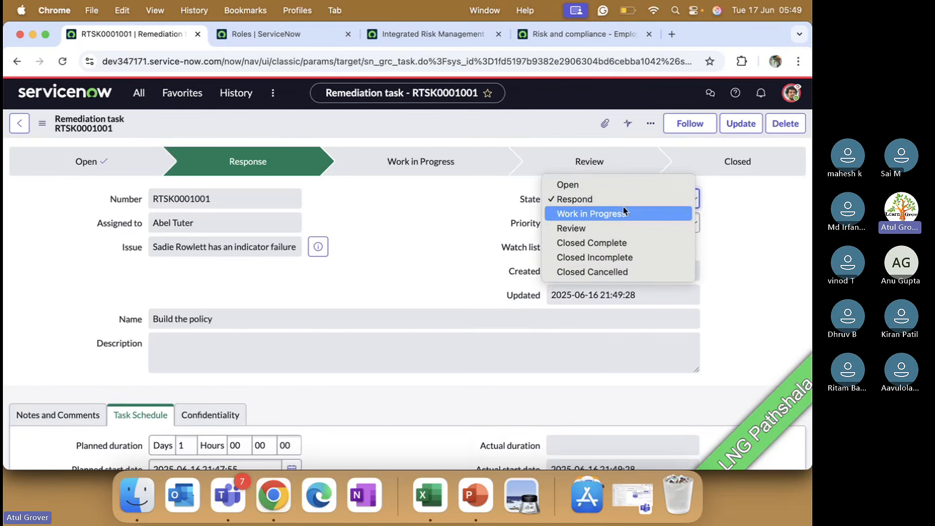
{"action": "left_click", "coordinate": [623, 213]}
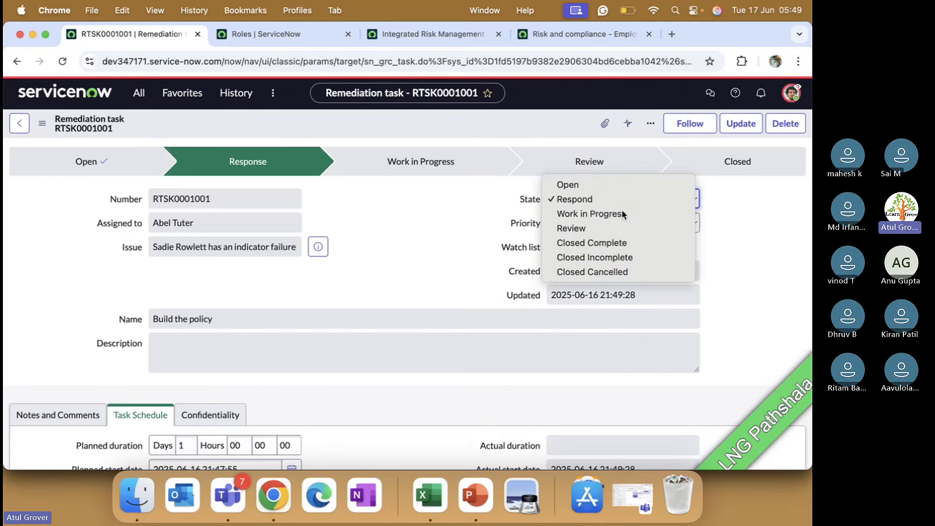
{"action": "right_click", "coordinate": [441, 121]}
{"action": "left_click", "coordinate": [454, 128]}
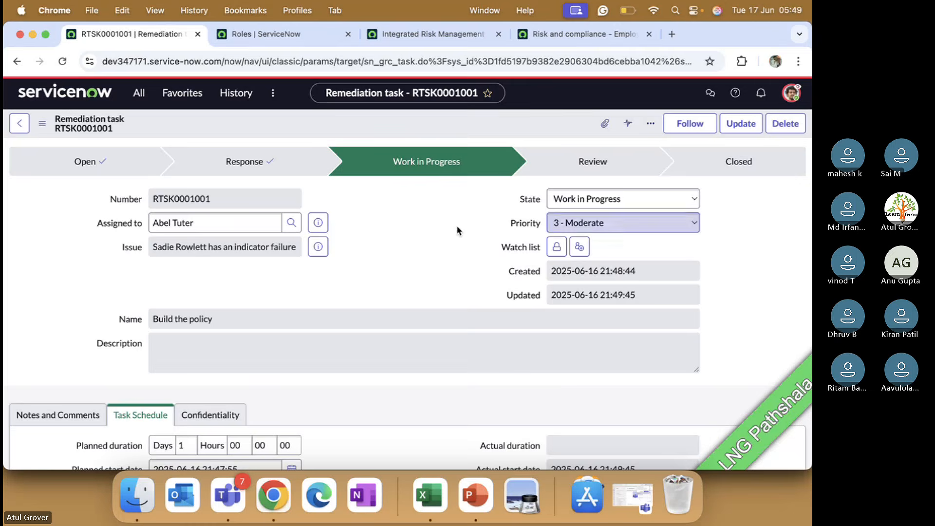
{"action": "scroll", "coordinate": [457, 225], "scroll_direction": "down", "scroll_amount": 2}
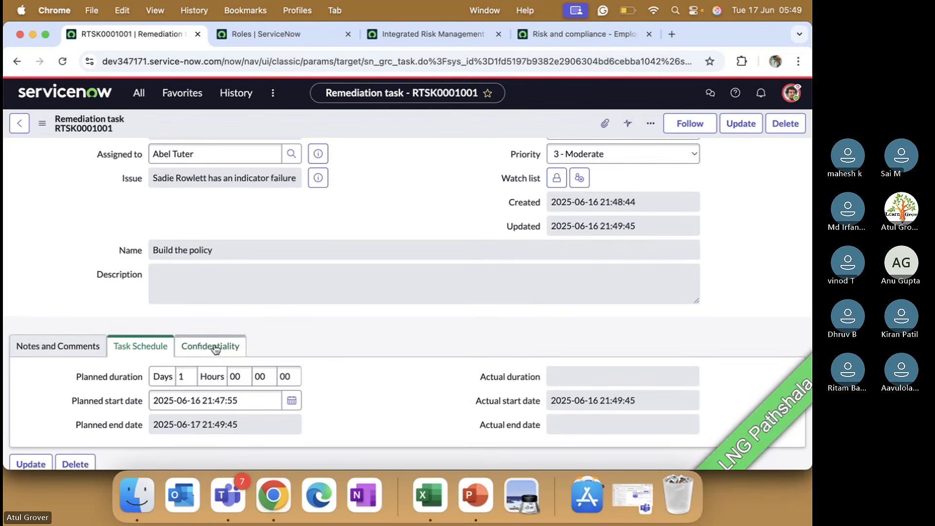
{"action": "left_click", "coordinate": [223, 353]}
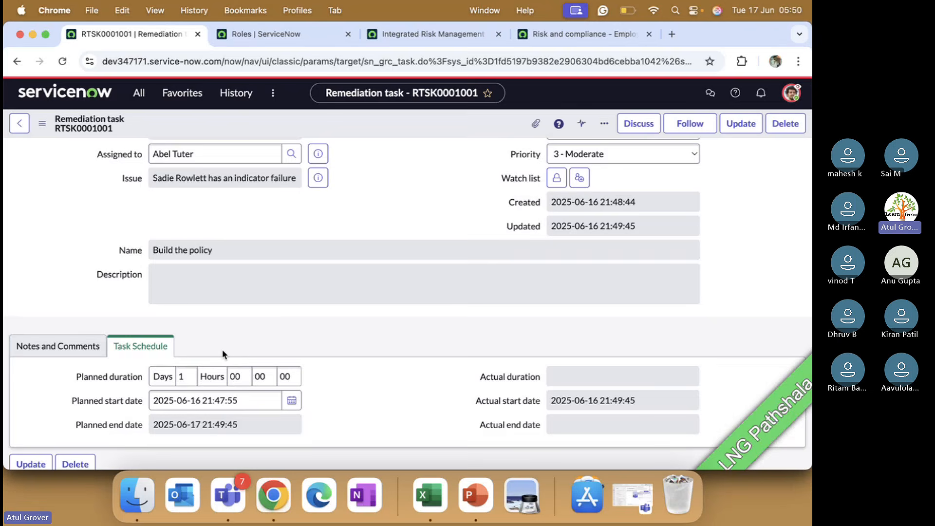
{"action": "scroll", "coordinate": [222, 349], "scroll_direction": "down", "scroll_amount": 2}
Set the remediation task's State to Review, save the record and check its actual dates
{"action": "scroll", "coordinate": [222, 349], "scroll_direction": "up", "scroll_amount": 5}
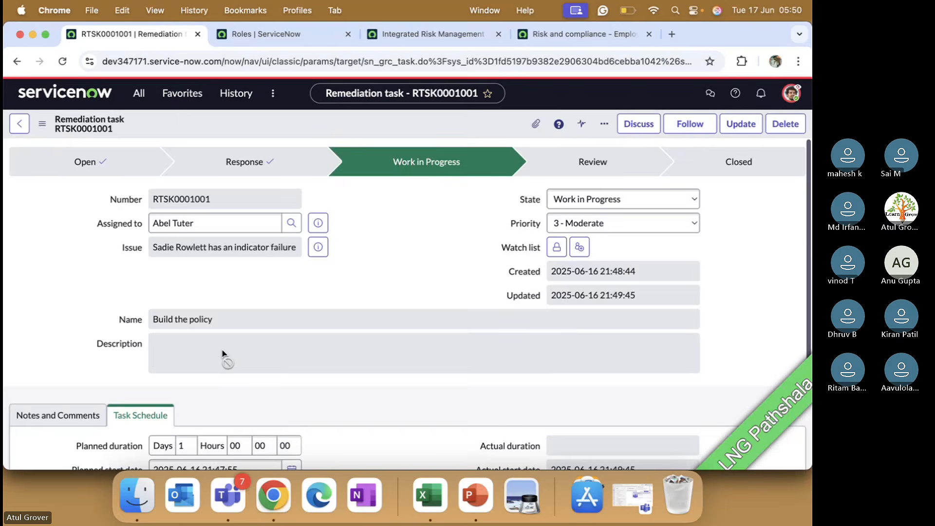
{"action": "left_click", "coordinate": [588, 200]}
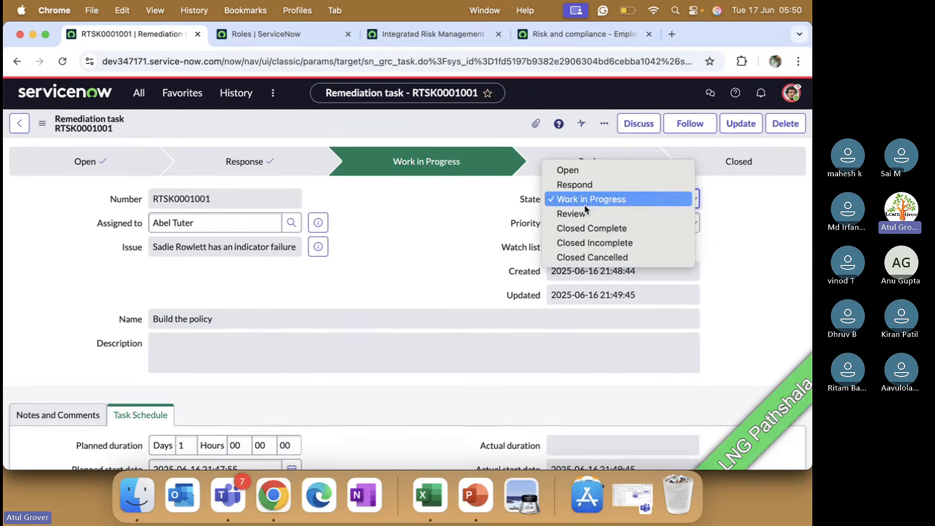
{"action": "left_click", "coordinate": [582, 214]}
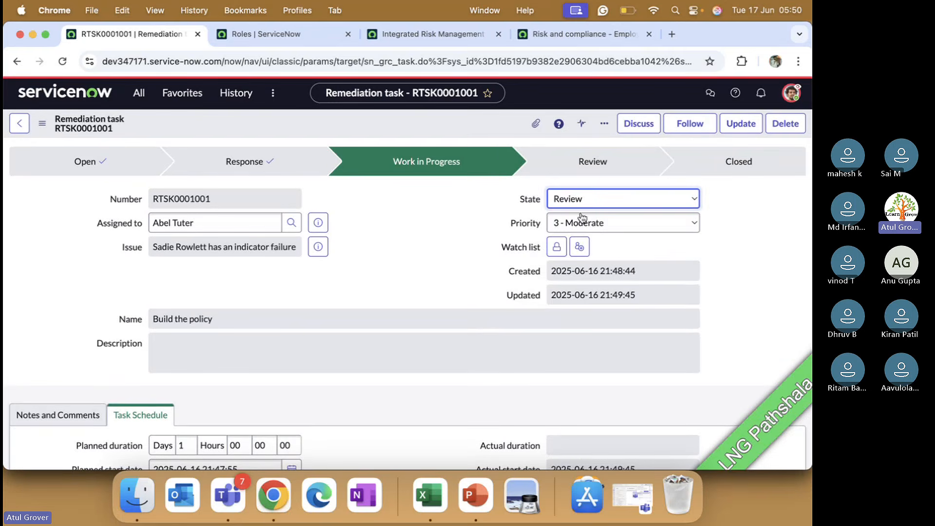
{"action": "right_click", "coordinate": [451, 119]}
{"action": "left_click", "coordinate": [475, 130]}
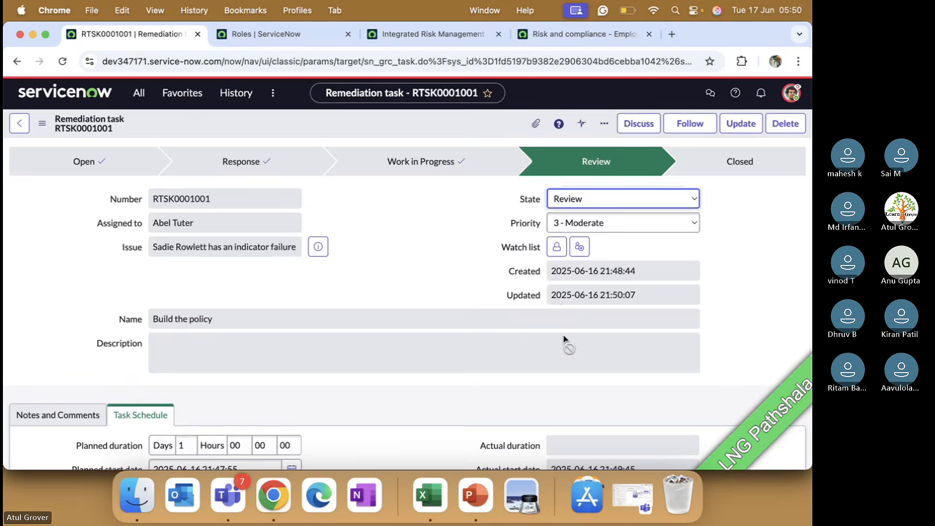
{"action": "scroll", "coordinate": [565, 340], "scroll_direction": "down", "scroll_amount": 3}
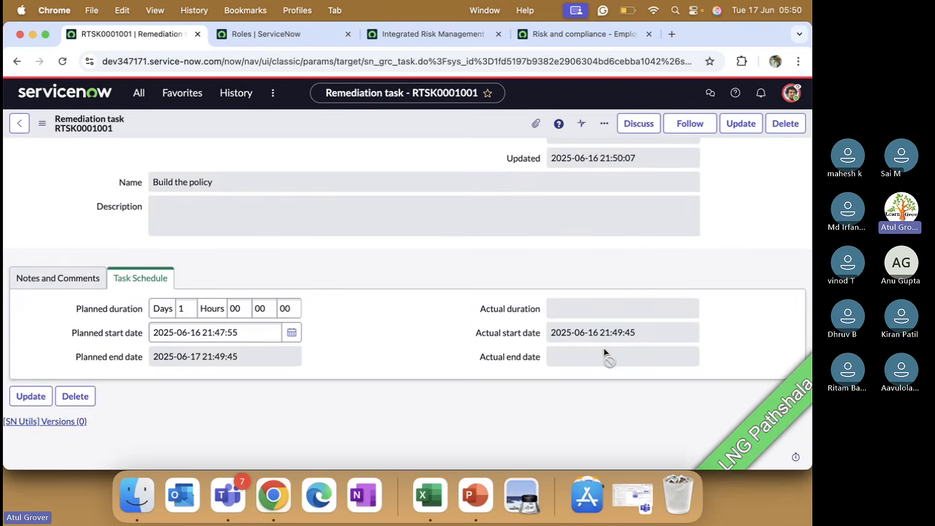
{"action": "scroll", "coordinate": [605, 355], "scroll_direction": "up", "scroll_amount": 3}
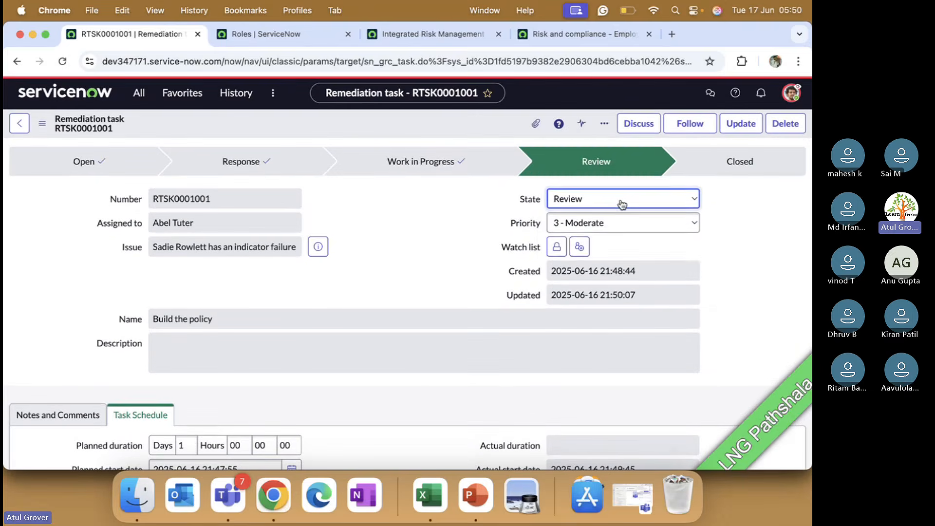
Set the remediation task's State to Closed Complete, look over its notes and activities, and save the record
{"action": "left_click", "coordinate": [623, 203]}
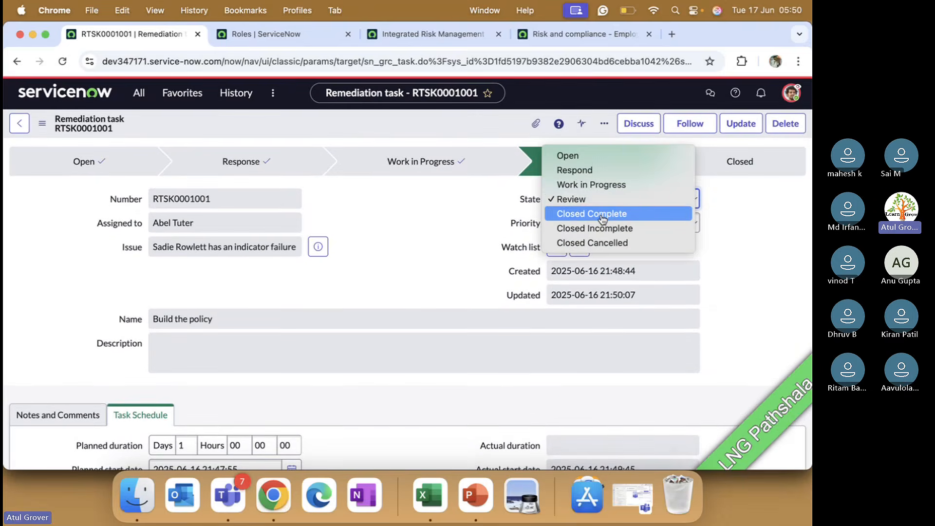
{"action": "left_click", "coordinate": [603, 215]}
{"action": "right_click", "coordinate": [439, 120]}
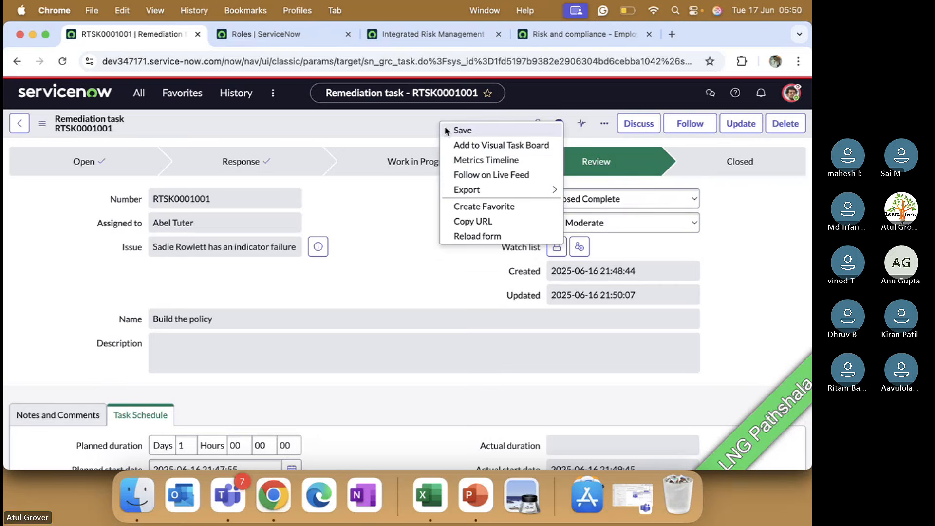
{"action": "left_click", "coordinate": [73, 415]}
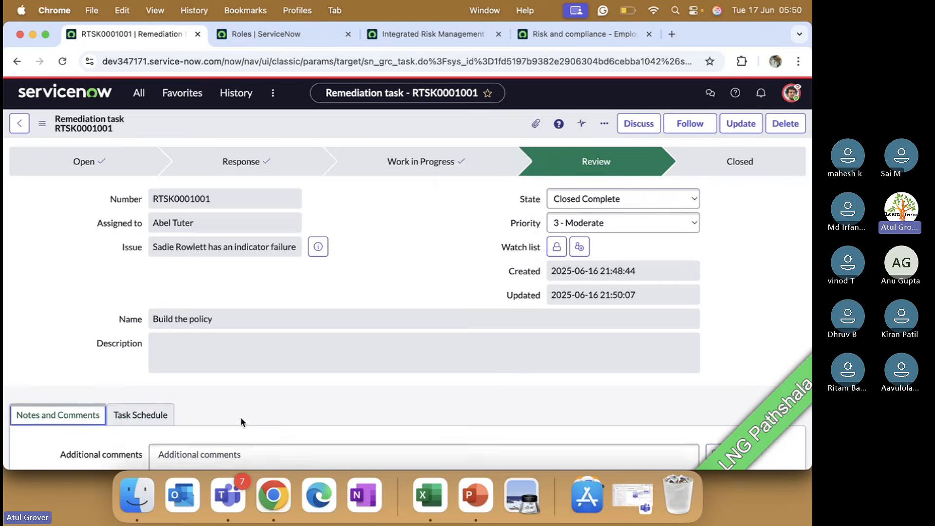
{"action": "scroll", "coordinate": [241, 417], "scroll_direction": "down", "scroll_amount": 10}
{"action": "scroll", "coordinate": [241, 416], "scroll_direction": "up", "scroll_amount": 7}
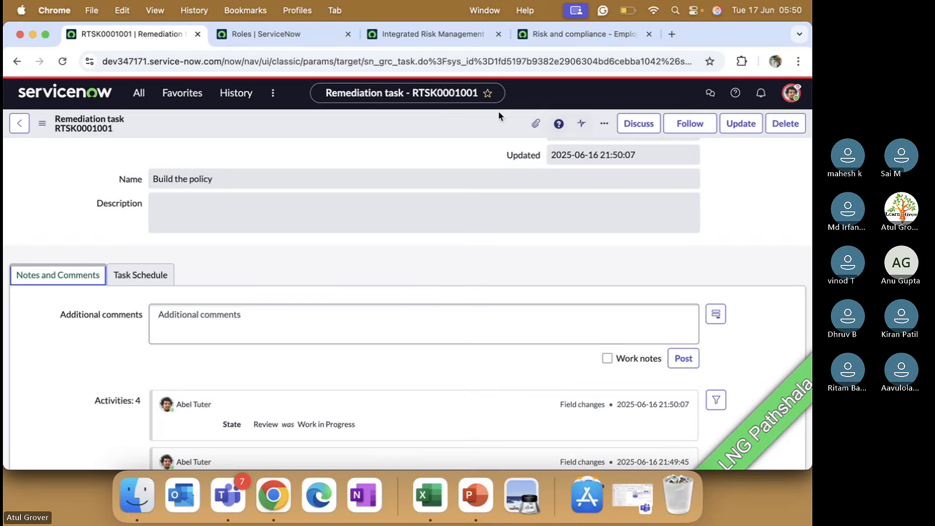
{"action": "right_click", "coordinate": [465, 125]}
{"action": "left_click", "coordinate": [477, 135]}
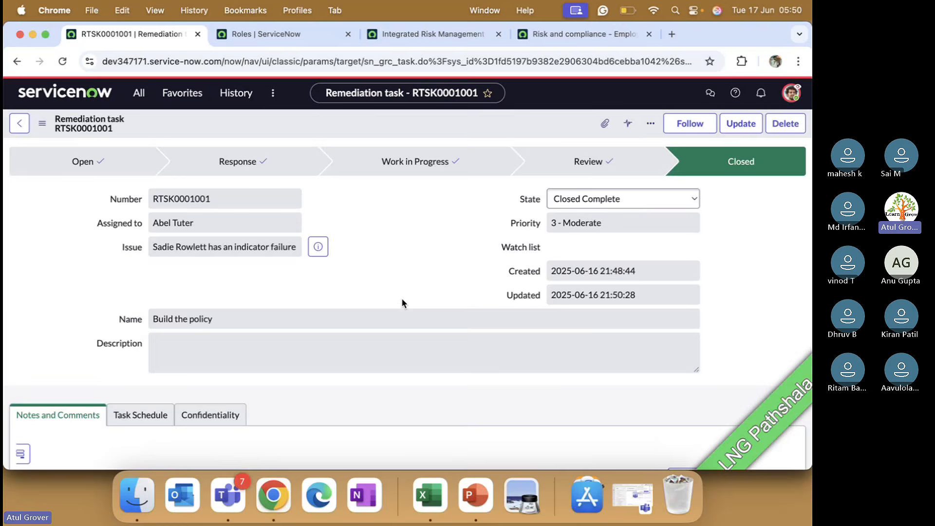
Examine the closed remediation task's activity history and its actual duration, start date and end date
{"action": "scroll", "coordinate": [403, 302], "scroll_direction": "down", "scroll_amount": 5}
{"action": "scroll", "coordinate": [227, 314], "scroll_direction": "up", "scroll_amount": 3}
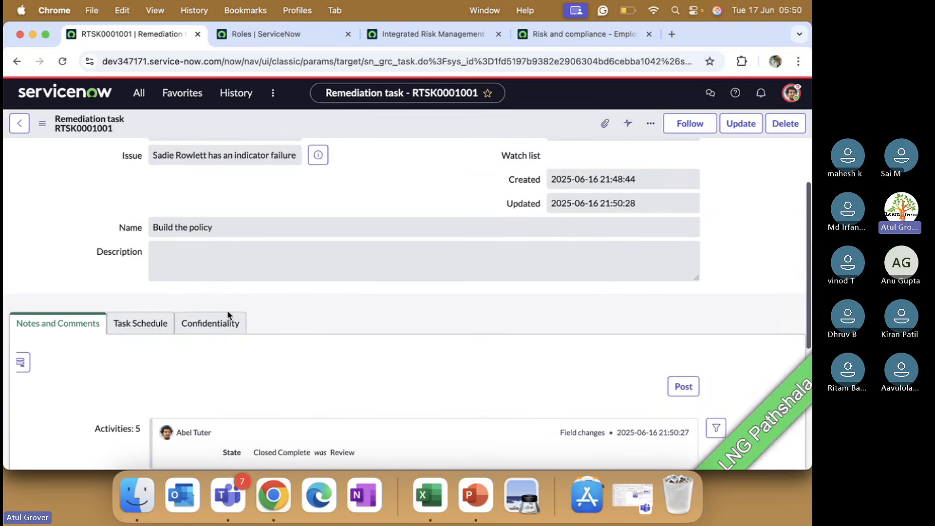
{"action": "left_click", "coordinate": [156, 325]}
{"action": "scroll", "coordinate": [473, 346], "scroll_direction": "down", "scroll_amount": 3}
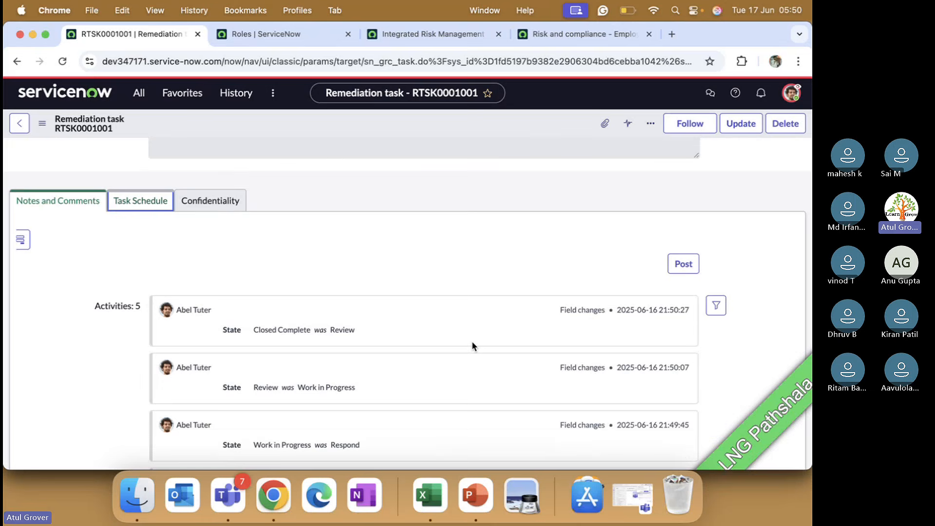
{"action": "left_click", "coordinate": [142, 214]}
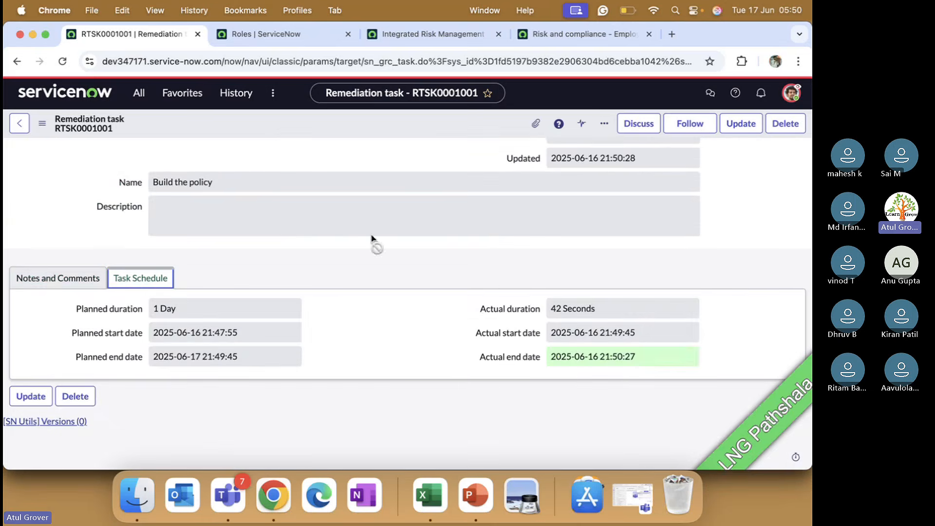
{"action": "left_click_drag", "start_coordinate": [652, 358], "coordinate": [553, 360]}
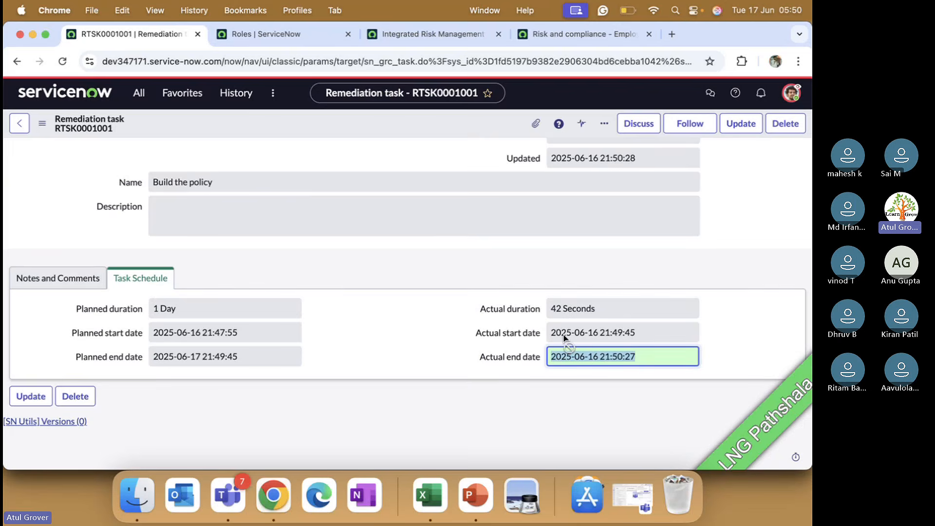
Open the full issue record linked to the remediation task and check its dates and related remediation tasks
{"action": "scroll", "coordinate": [293, 350], "scroll_direction": "up", "scroll_amount": 3}
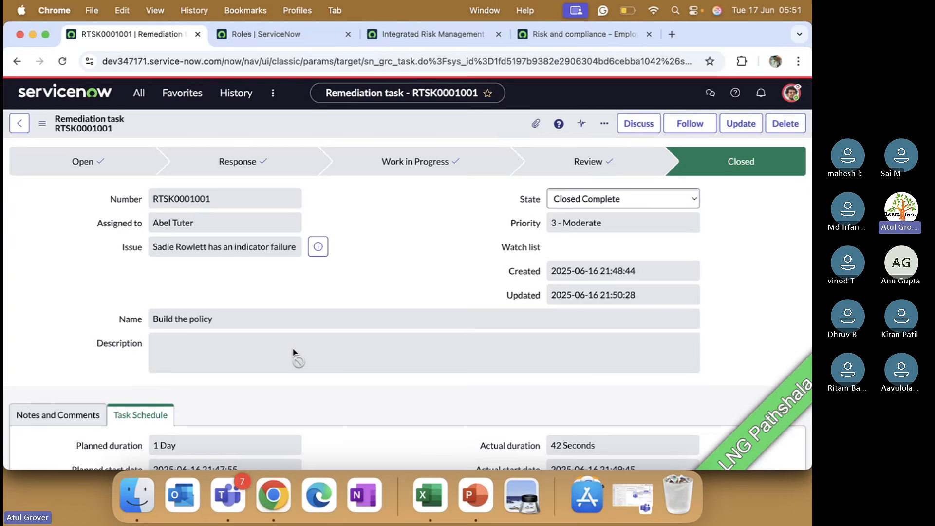
{"action": "left_click", "coordinate": [317, 243]}
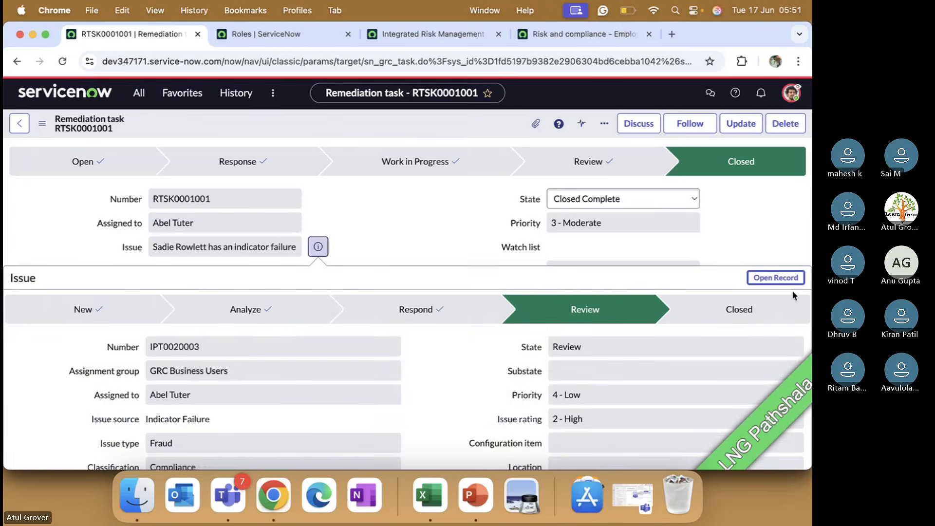
{"action": "left_click", "coordinate": [779, 278]}
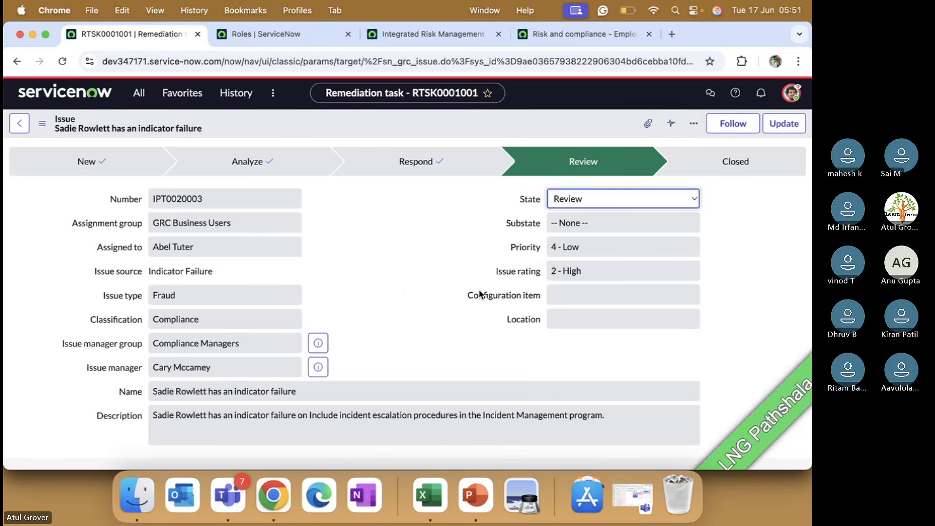
{"action": "scroll", "coordinate": [411, 282], "scroll_direction": "down", "scroll_amount": 10}
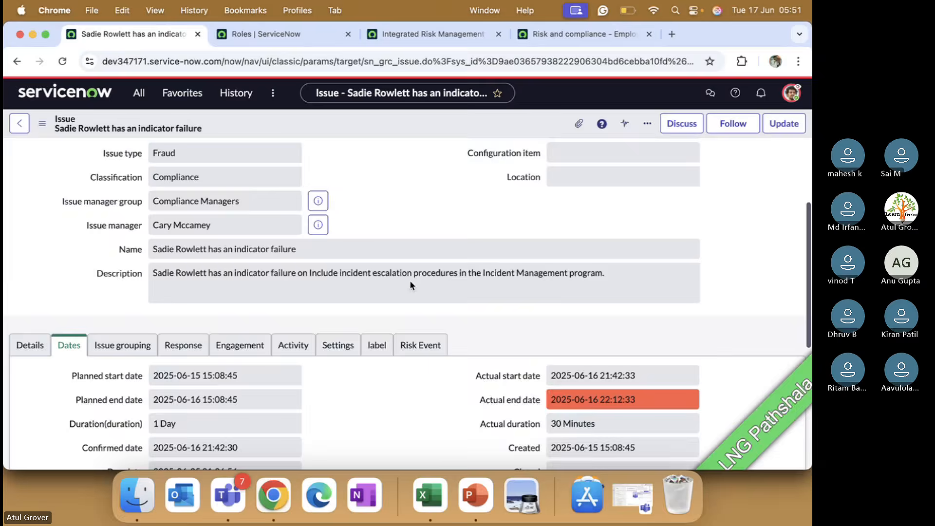
{"action": "scroll", "coordinate": [410, 282], "scroll_direction": "down", "scroll_amount": 2}
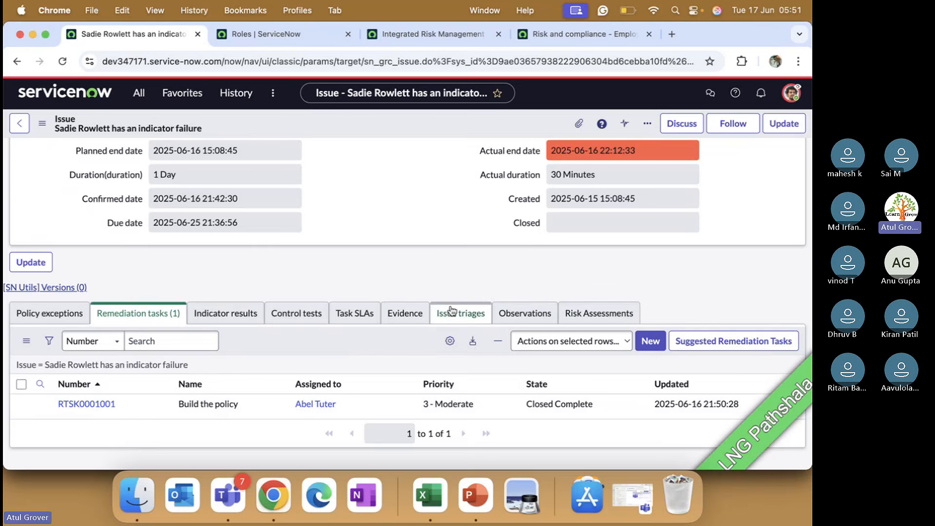
Switch to PowerPoint and review the slide comparing the issue, triage issue and remediation task life cycles
{"action": "key", "text": "super+Tab"}
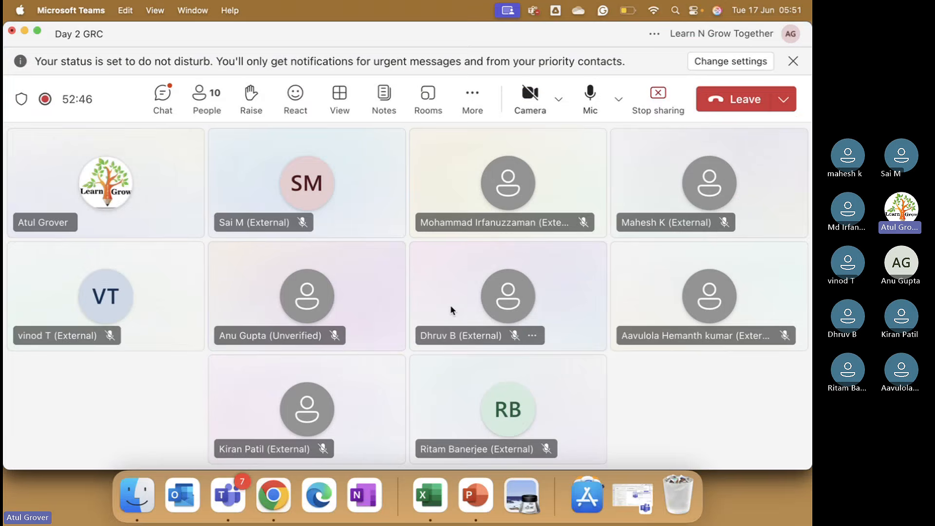
{"action": "key", "text": "super+Tab"}
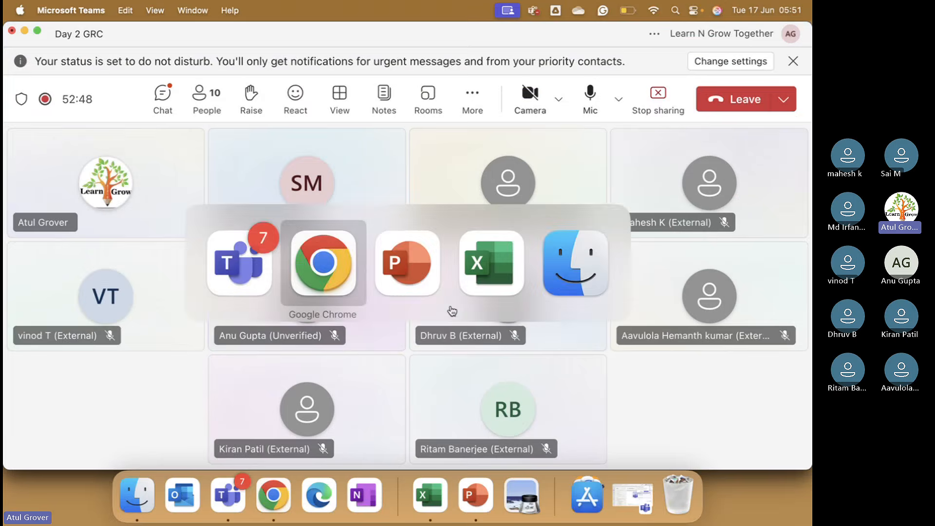
{"action": "left_click", "coordinate": [378, 262]}
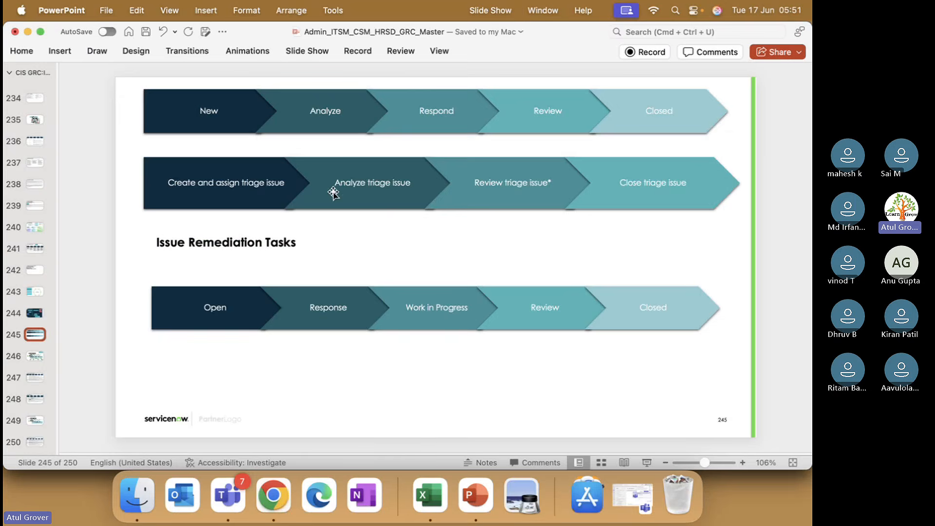
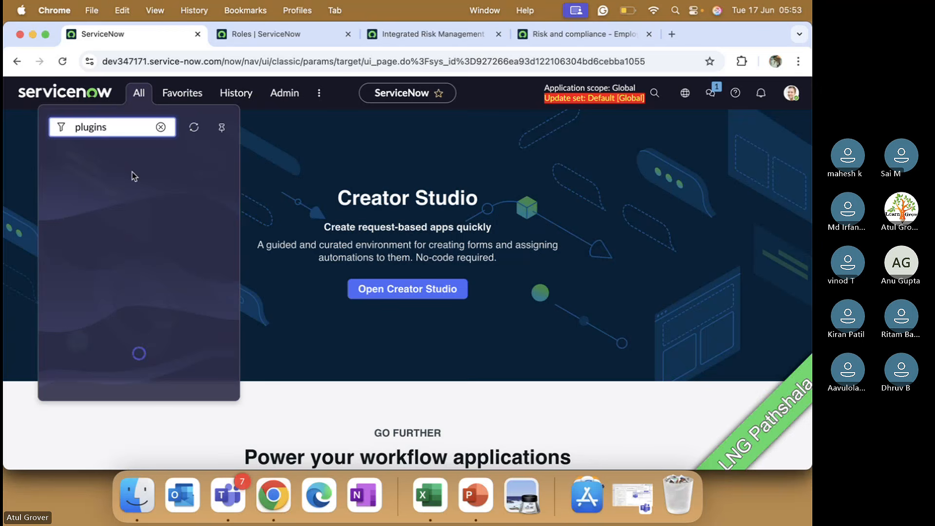
Reload the ServiceNow page in Chrome, find "plugins" in the navigator, and open the Application Manager's activity log
{"action": "left_click", "coordinate": [63, 62]}
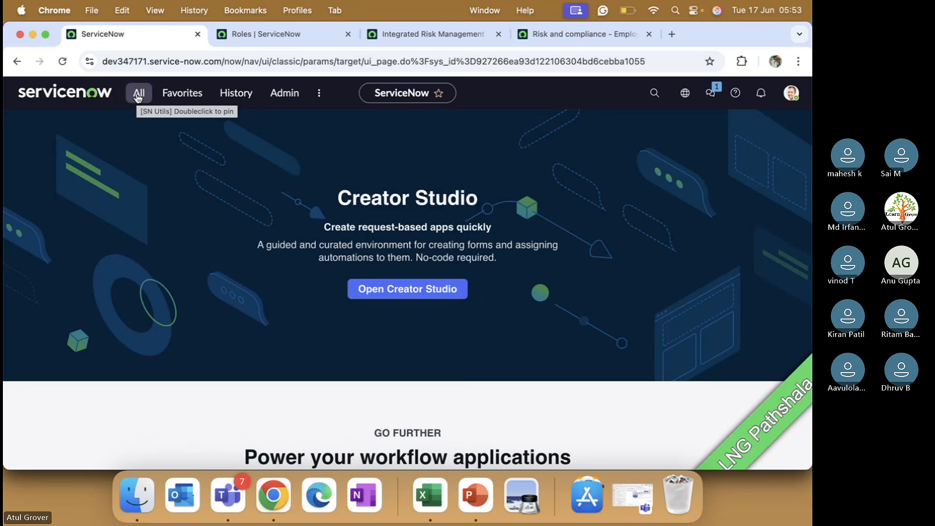
{"action": "left_click", "coordinate": [138, 95]}
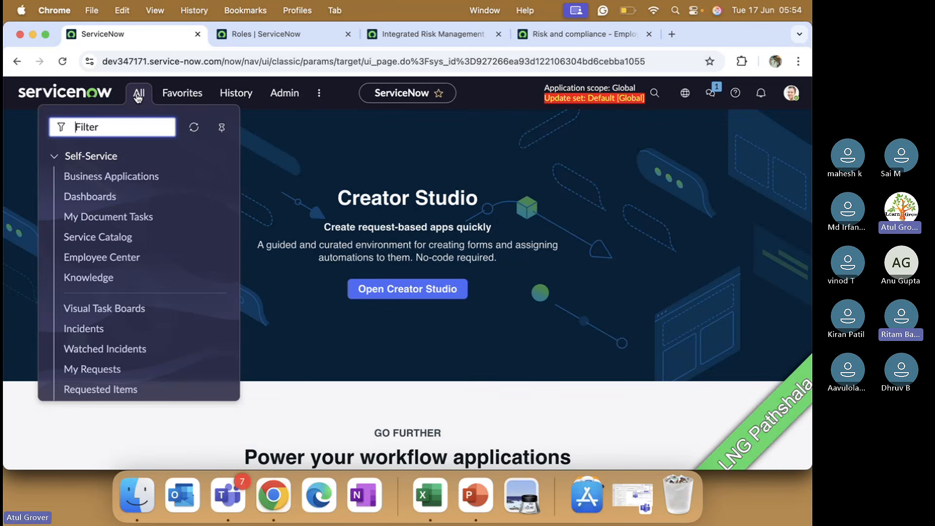
{"action": "type", "text": "plugins"}
{"action": "left_click", "coordinate": [89, 246]}
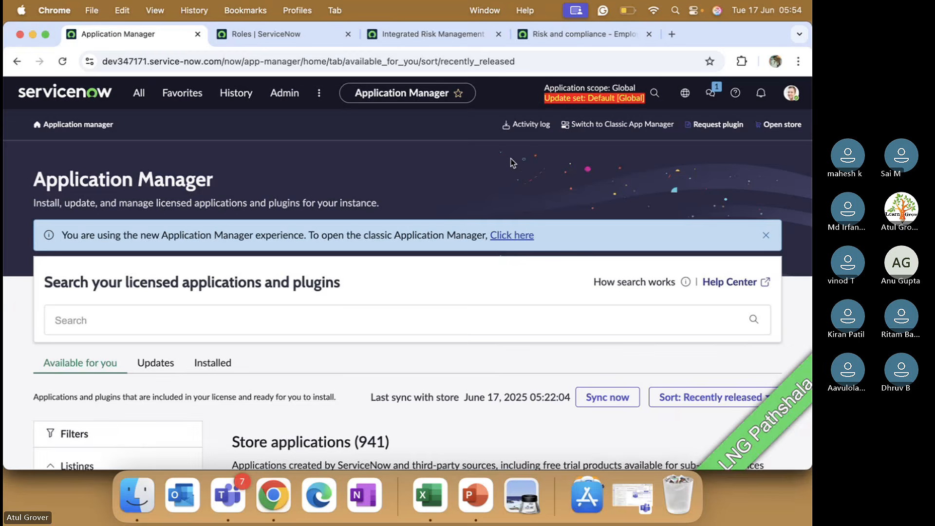
{"action": "left_click", "coordinate": [521, 126]}
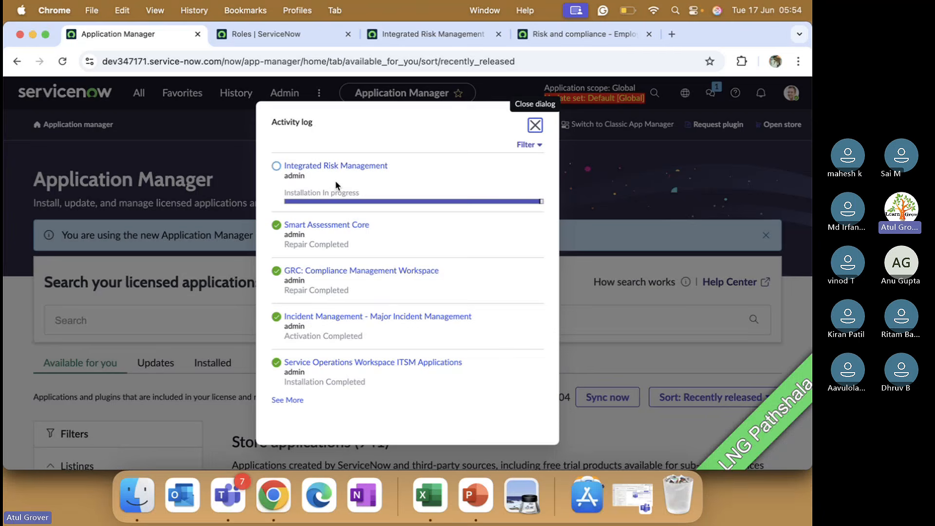
Open the Integrated Risk Management entry from the activity log and close the Roles browser page
{"action": "left_click", "coordinate": [341, 166]}
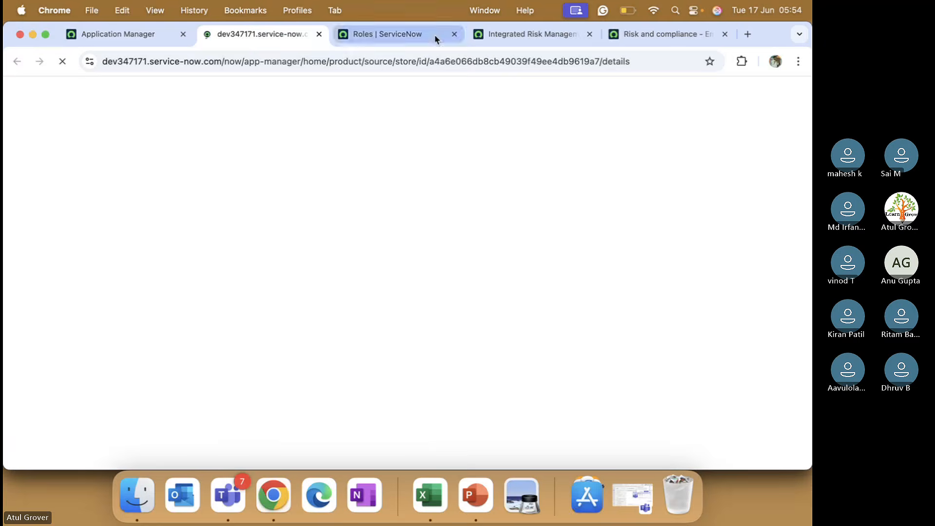
{"action": "left_click", "coordinate": [434, 34]}
{"action": "left_click", "coordinate": [455, 34]}
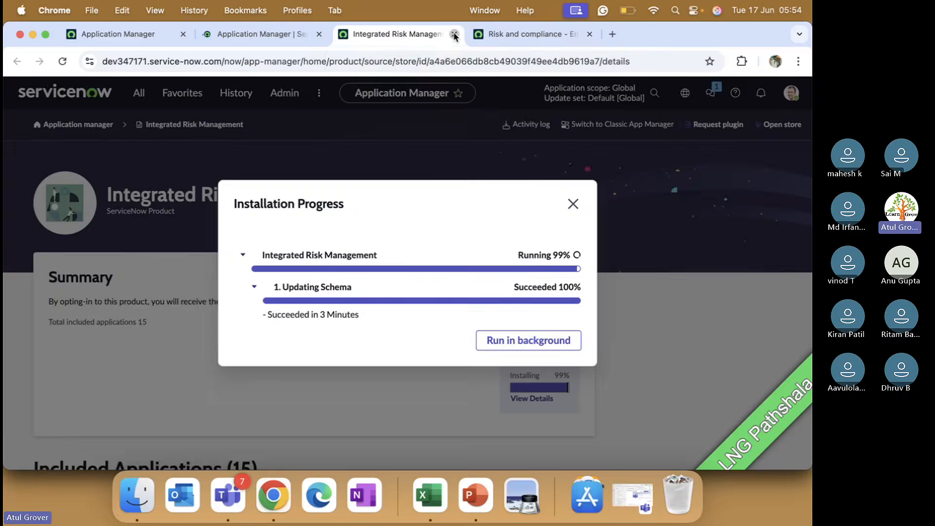
Close the extra ServiceNow pages and open the Employee Center at dev347171.service-now.com/esc in a new browser tab
{"action": "left_click", "coordinate": [455, 34]}
{"action": "left_click", "coordinate": [455, 34]}
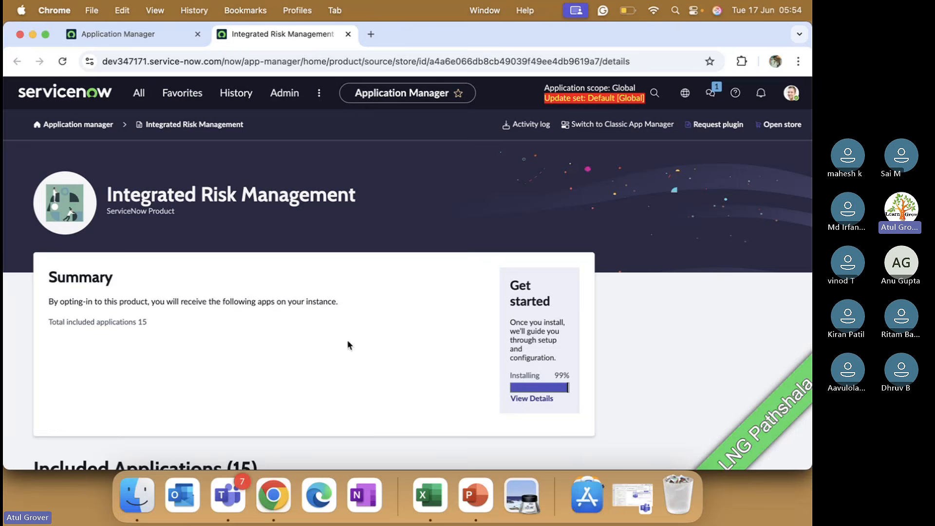
{"action": "left_click", "coordinate": [370, 34]}
{"action": "type", "text": "dev347171.service-now.com/e"}
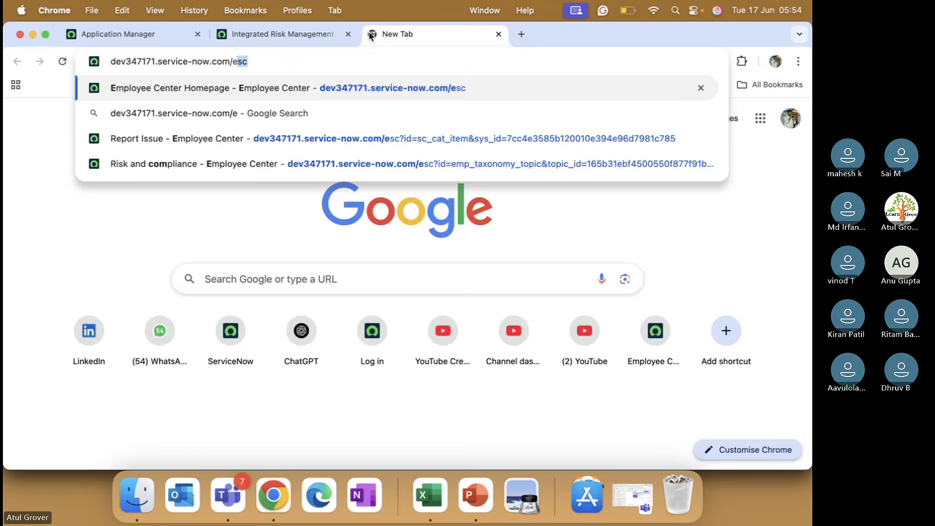
{"action": "key", "text": "Return"}
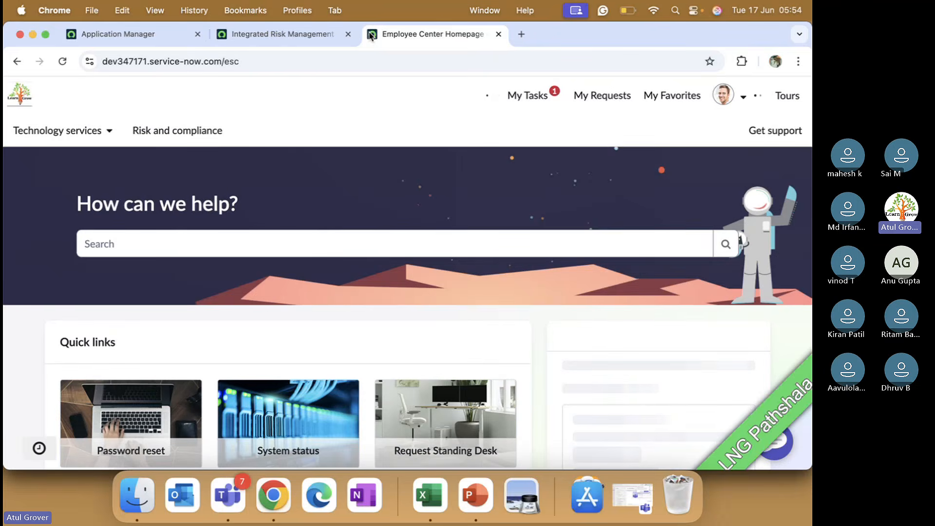
Open the Report Issue request form from the Risk and compliance topic of the Employee Center
{"action": "left_click", "coordinate": [148, 129]}
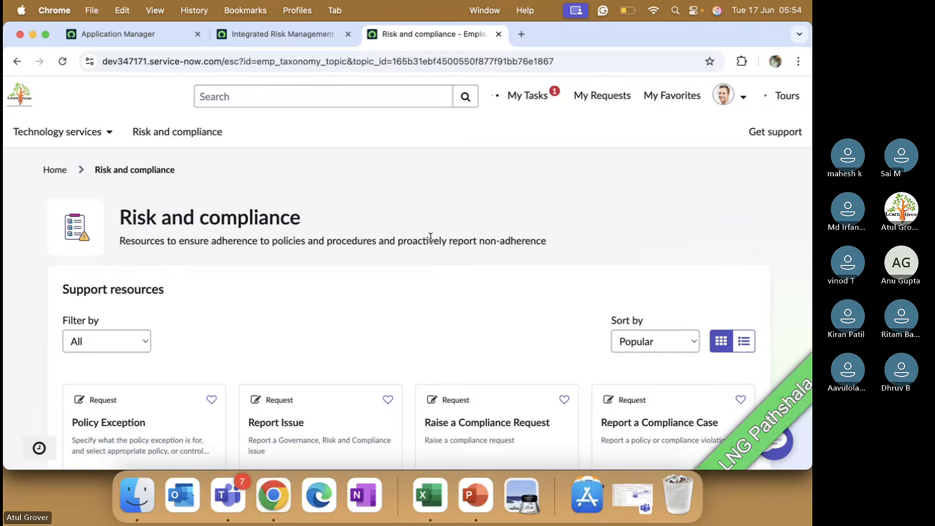
{"action": "scroll", "coordinate": [431, 239], "scroll_direction": "down", "scroll_amount": 5}
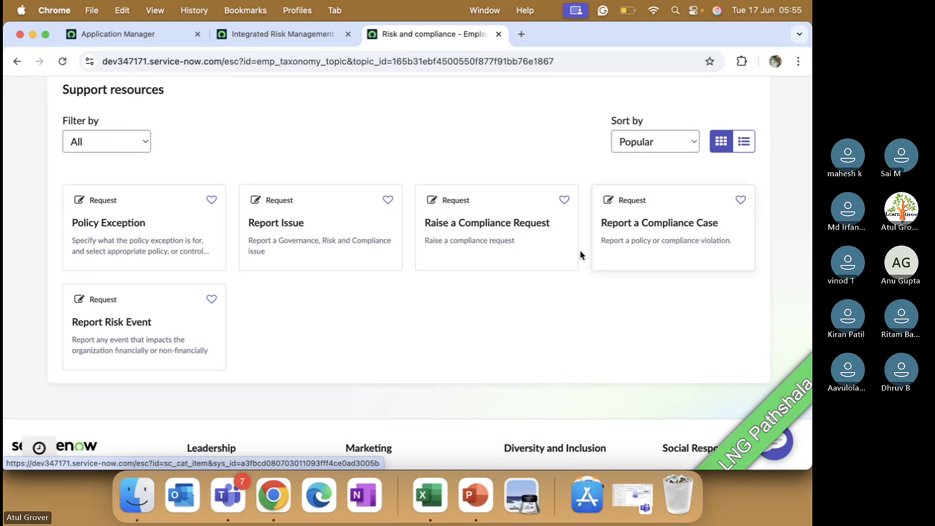
{"action": "left_click", "coordinate": [327, 238]}
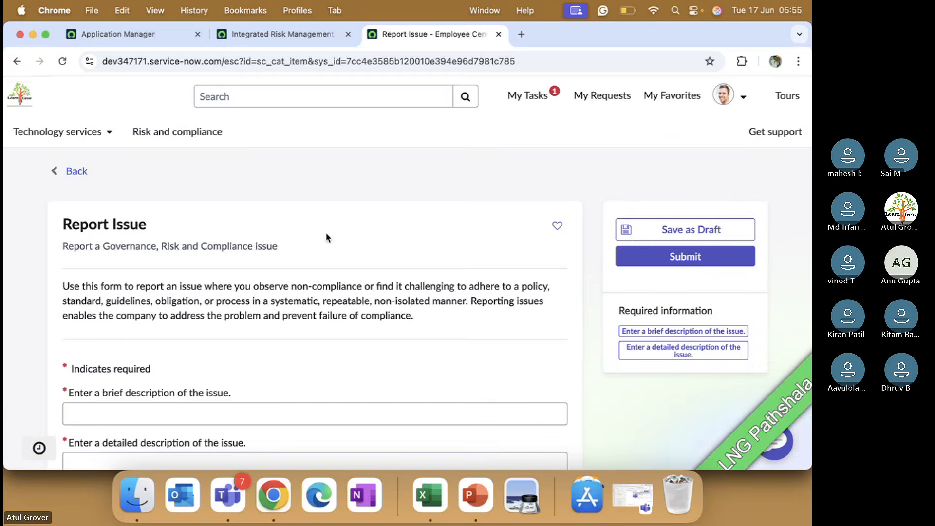
{"action": "scroll", "coordinate": [325, 232], "scroll_direction": "down", "scroll_amount": 1}
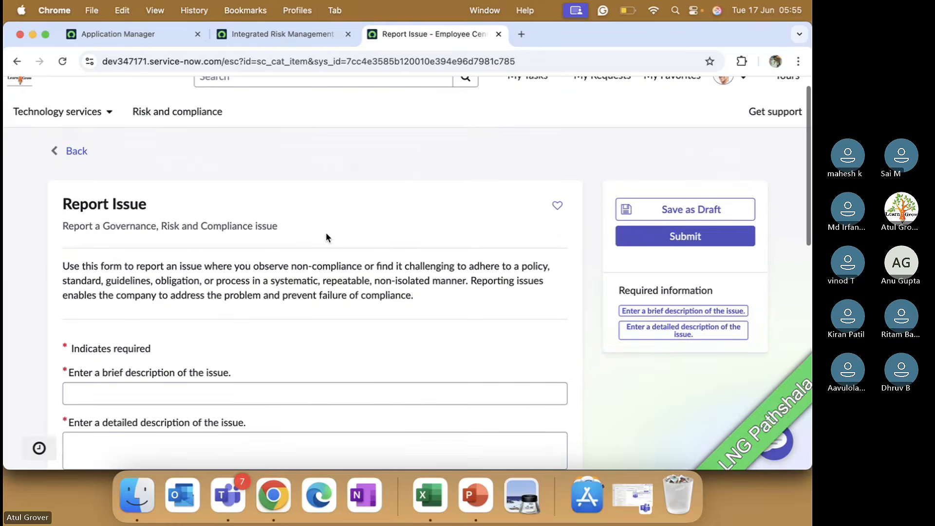
{"action": "scroll", "coordinate": [325, 232], "scroll_direction": "down", "scroll_amount": 3}
Enter "Switch baord is open n casuing issue" as the brief description of the issue
{"action": "left_click", "coordinate": [142, 273]}
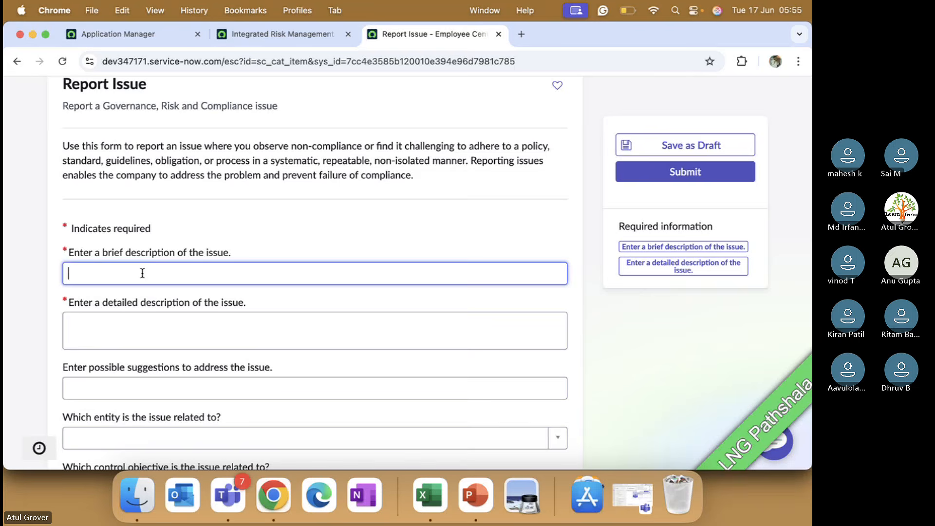
{"action": "type", "text": "Swithc"}
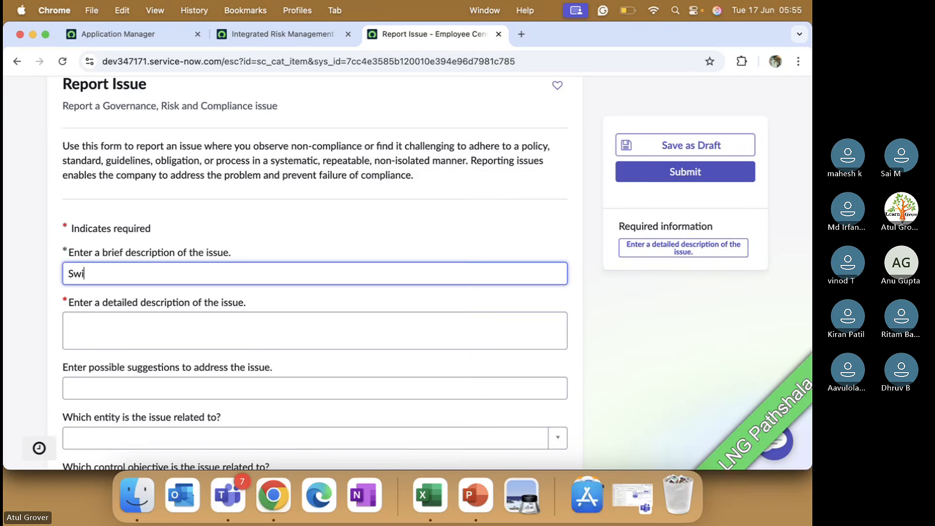
{"action": "key", "text": "BackSpace"}
{"action": "key", "text": "BackSpace"}
{"action": "key", "text": "BackSpace"}
{"action": "type", "text": "ch"}
{"action": "type", "text": " ca"}
{"action": "key", "text": "BackSpace"}
{"action": "key", "text": "BackSpace"}
{"action": "type", "text": "baord ius"}
{"action": "key", "text": "BackSpace"}
{"action": "key", "text": "BackSpace"}
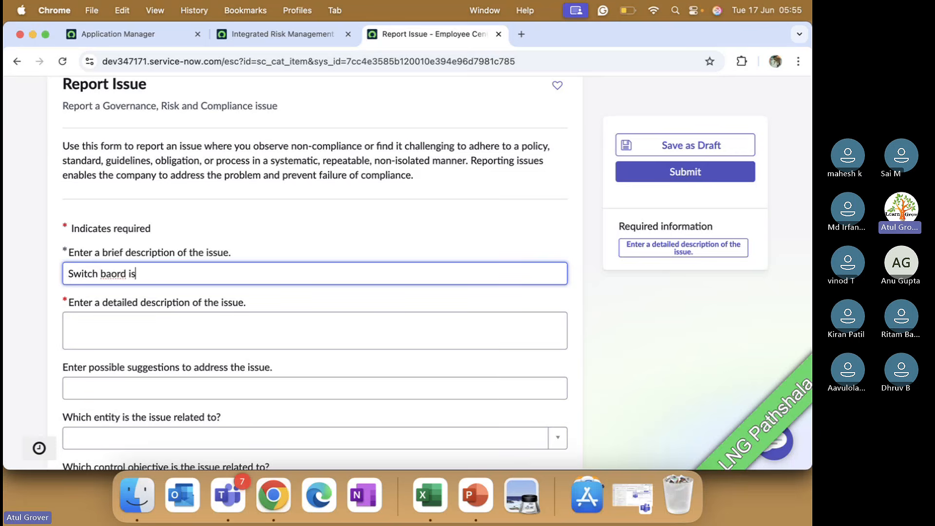
{"action": "type", "text": "s open n casuingf issue"}
{"action": "key", "text": "BackSpace"}
{"action": "key", "text": "BackSpace"}
{"action": "key", "text": "BackSpace"}
{"action": "key", "text": "BackSpace"}
{"action": "key", "text": "BackSpace"}
{"action": "key", "text": "BackSpace"}
{"action": "key", "text": "BackSpace"}
{"action": "type", "text": "issue"}
Copy the brief description and paste it three times into the detailed description of the issue
{"action": "key", "text": "super+a"}
{"action": "key", "text": "super+c"}
{"action": "left_click", "coordinate": [114, 318]}
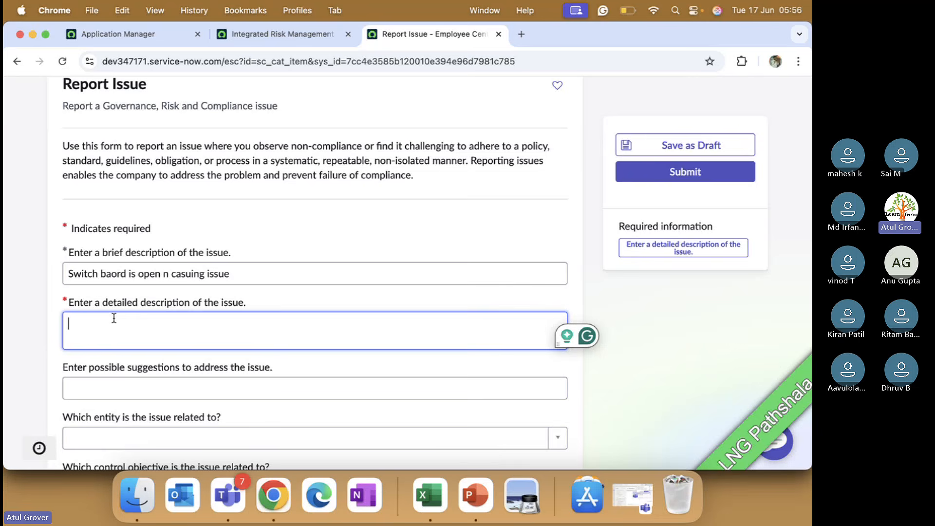
{"action": "key", "text": "super+v"}
{"action": "key", "text": "super+v"}
{"action": "key", "text": "super+v"}
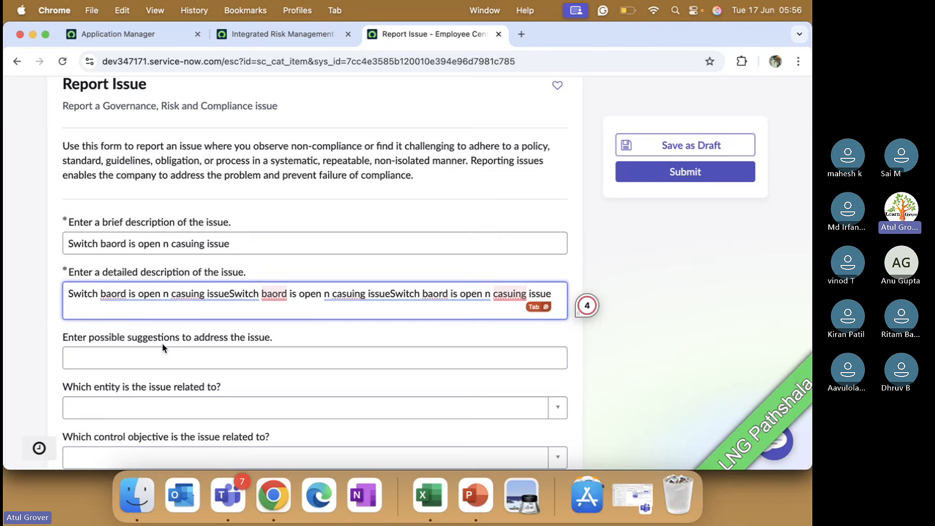
Enter "do ths, do that" as the possible suggestions to address the issue
{"action": "left_click", "coordinate": [161, 357]}
{"action": "type", "text": "do ths,"}
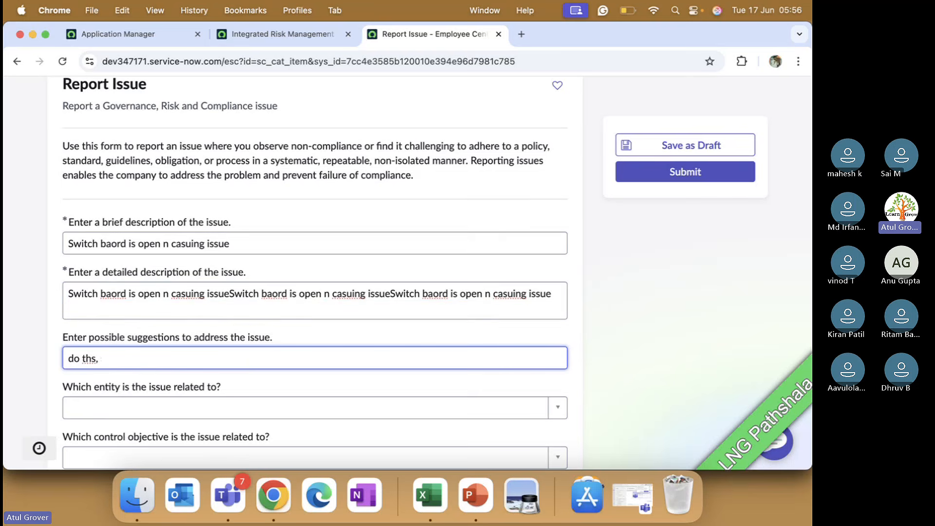
{"action": "type", "text": " do that"}
Search for the related entity by the person's first name, select the matching entity and dismiss the autofill suggestions
{"action": "scroll", "coordinate": [135, 395], "scroll_direction": "down", "scroll_amount": 2}
{"action": "scroll", "coordinate": [135, 396], "scroll_direction": "down", "scroll_amount": 1}
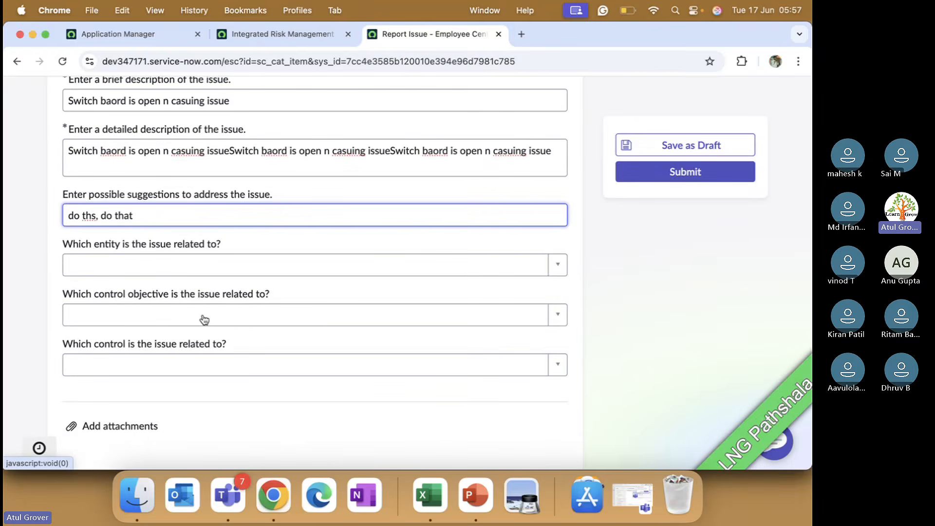
{"action": "left_click", "coordinate": [210, 266]}
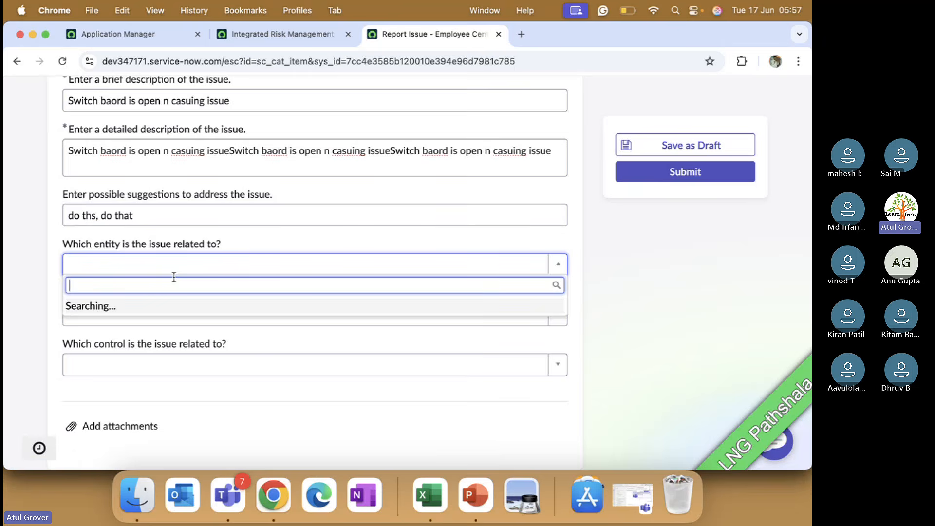
{"action": "type", "text": "pamal"}
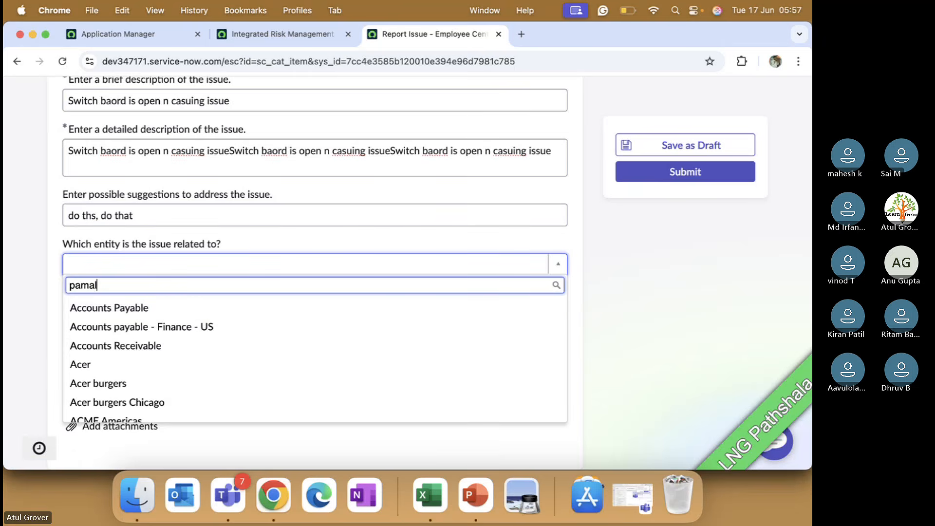
{"action": "left_click", "coordinate": [149, 312]}
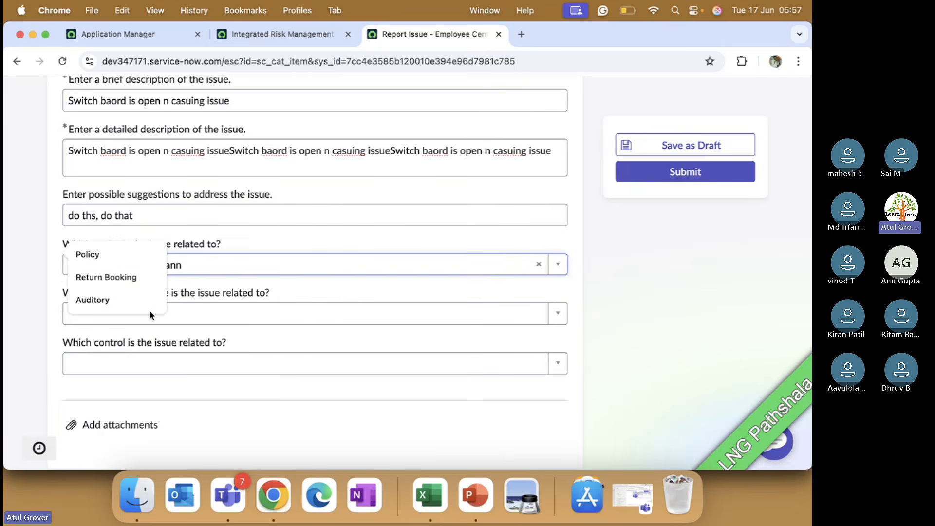
{"action": "left_click", "coordinate": [153, 255]}
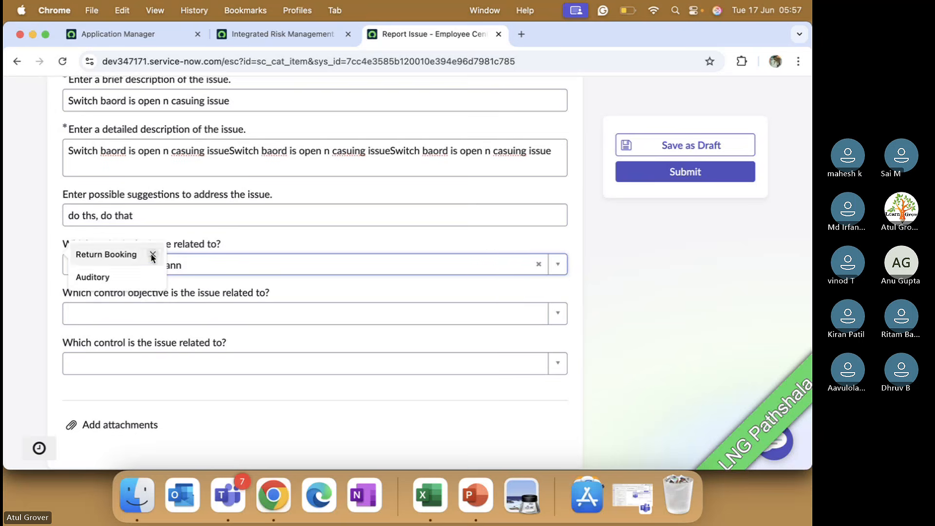
{"action": "left_click", "coordinate": [152, 254]}
{"action": "left_click", "coordinate": [153, 254]}
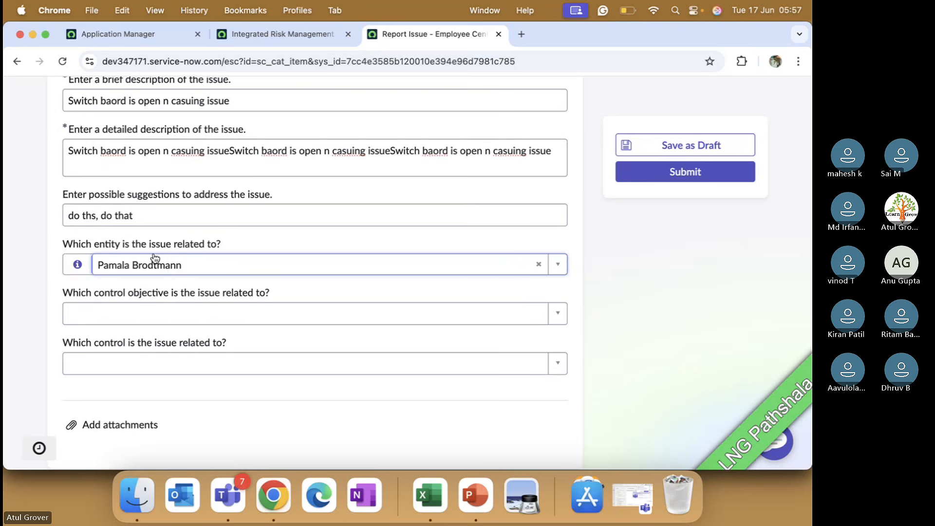
Set the related control objective to "Review facility access lists." and dismiss the autofill suggestions
{"action": "left_click", "coordinate": [126, 317]}
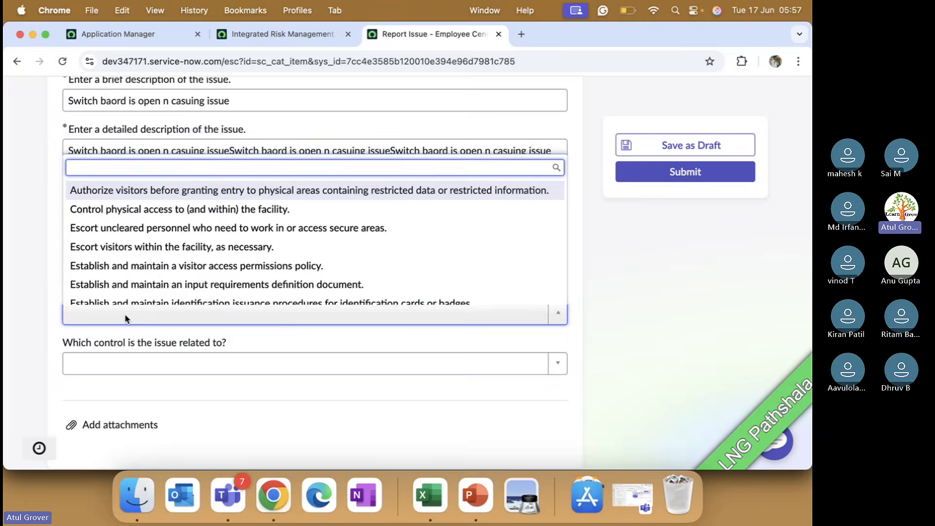
{"action": "scroll", "coordinate": [163, 256], "scroll_direction": "down", "scroll_amount": 5}
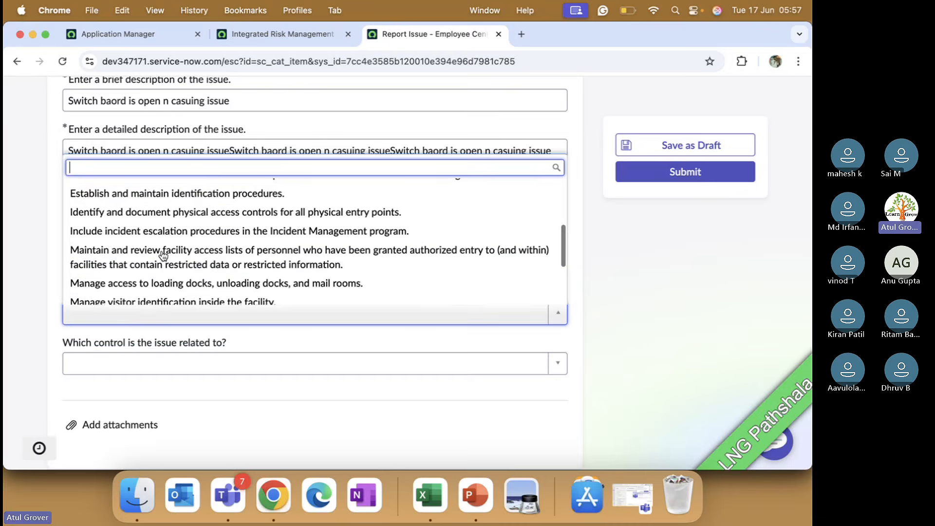
{"action": "scroll", "coordinate": [163, 256], "scroll_direction": "down", "scroll_amount": 2}
{"action": "left_click", "coordinate": [210, 296]}
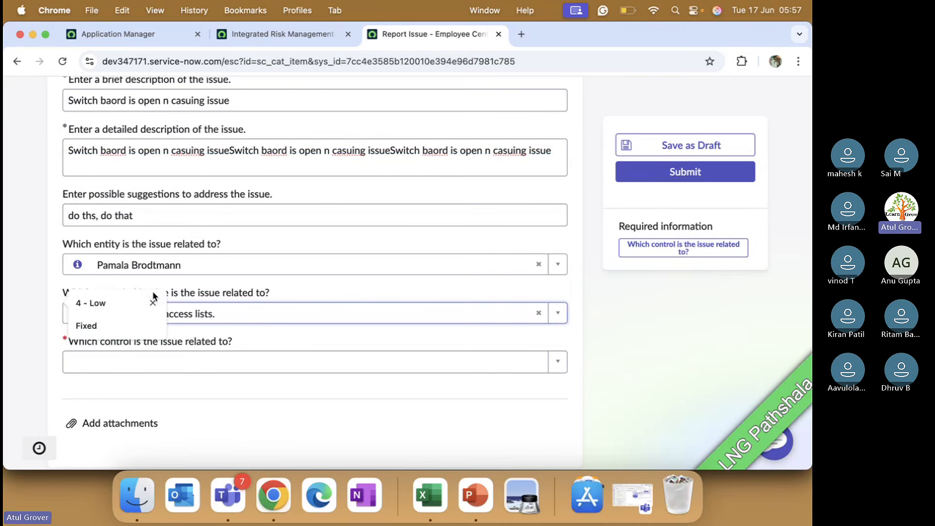
{"action": "left_click", "coordinate": [153, 303]}
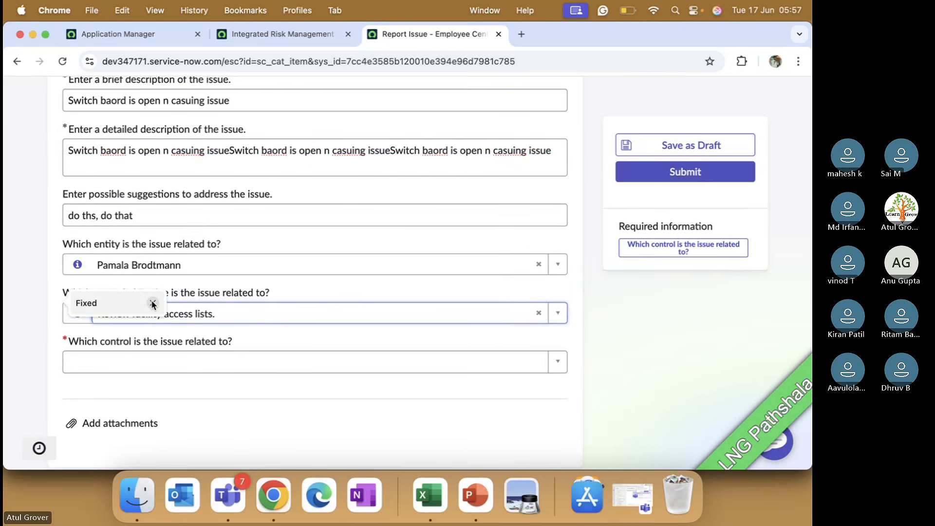
{"action": "left_click", "coordinate": [153, 303]}
Set the related control to "Review facility access lists." and dismiss the autofill suggestions
{"action": "left_click", "coordinate": [130, 361]}
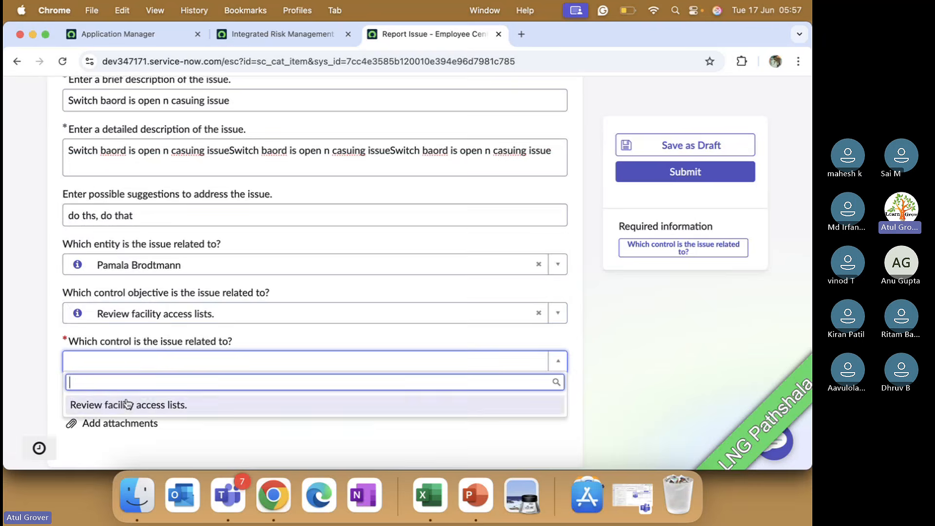
{"action": "left_click", "coordinate": [129, 404]}
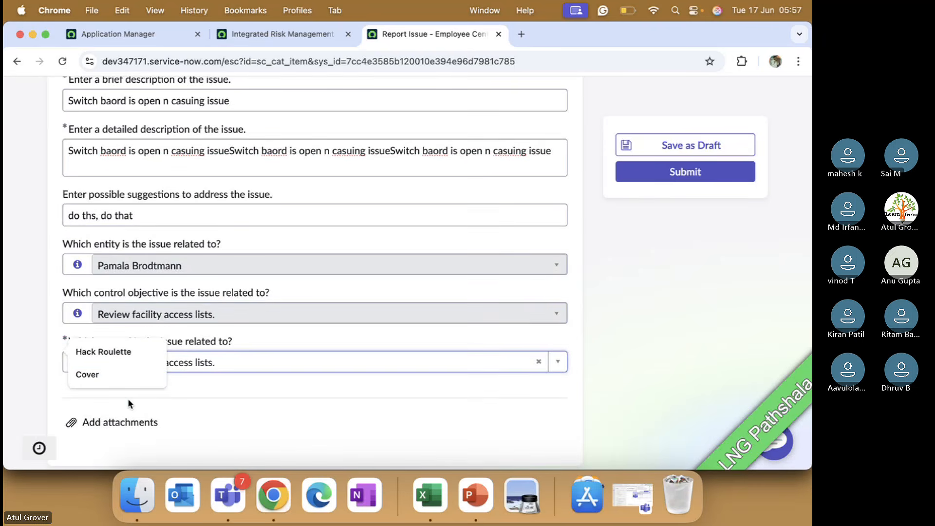
{"action": "left_click", "coordinate": [153, 352]}
{"action": "left_click", "coordinate": [153, 352]}
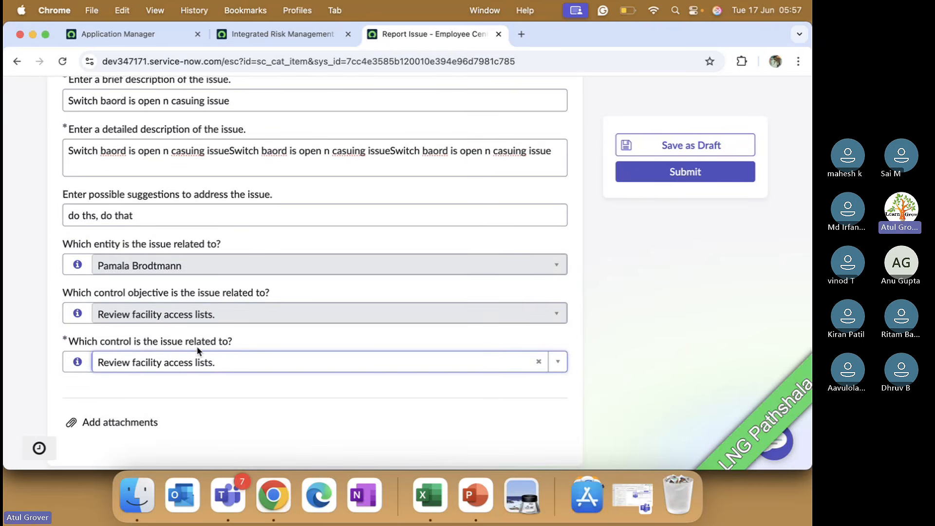
Check the available choices for the related control and submit the completed issue report
{"action": "left_click", "coordinate": [217, 365]}
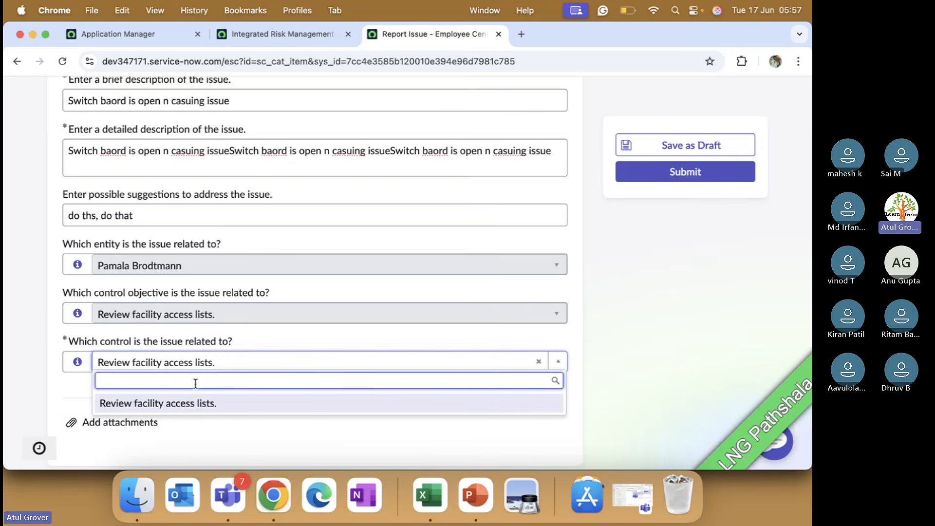
{"action": "left_click", "coordinate": [646, 290]}
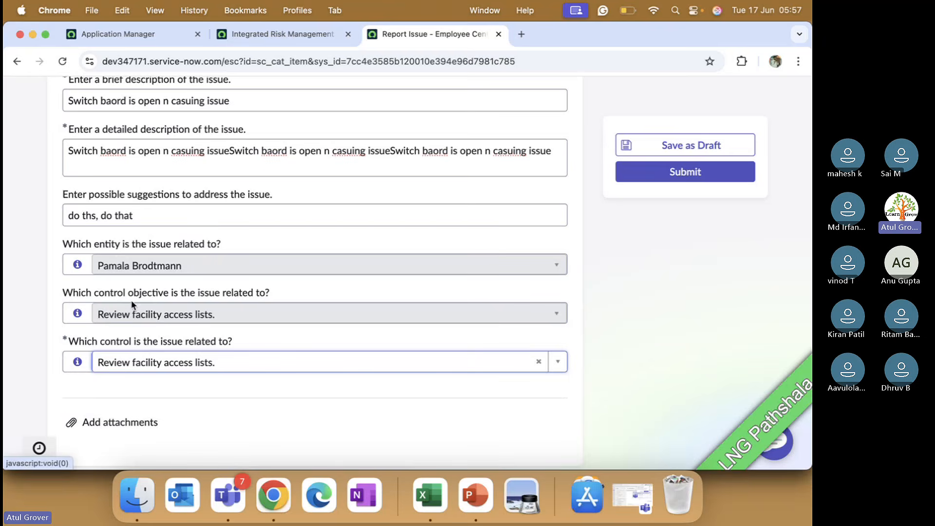
{"action": "scroll", "coordinate": [191, 274], "scroll_direction": "up", "scroll_amount": 6}
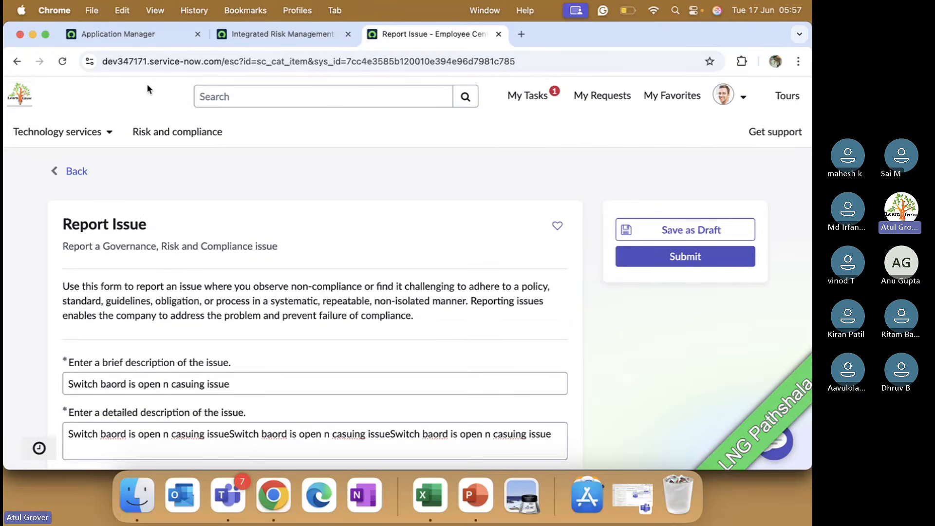
{"action": "left_click", "coordinate": [675, 265]}
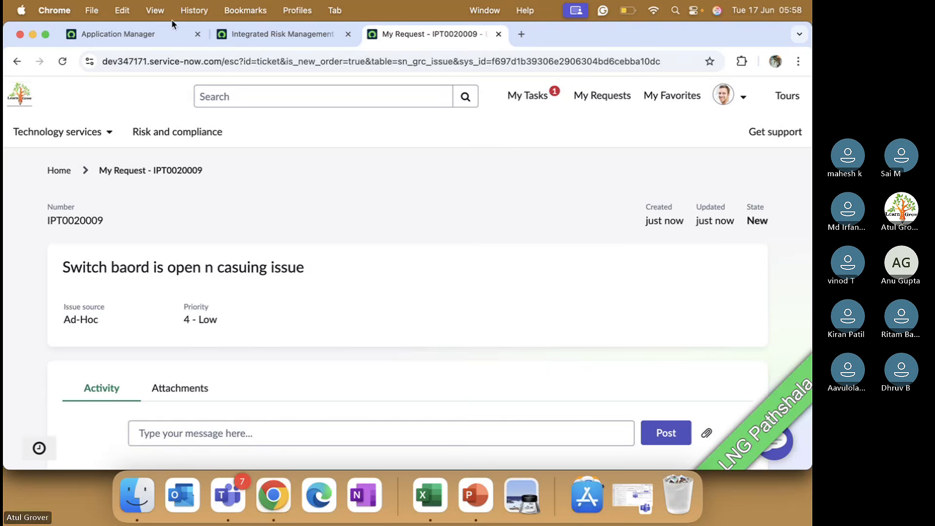
Check the installation progress of Integrated Risk Management and close the activity log
{"action": "left_click", "coordinate": [279, 30]}
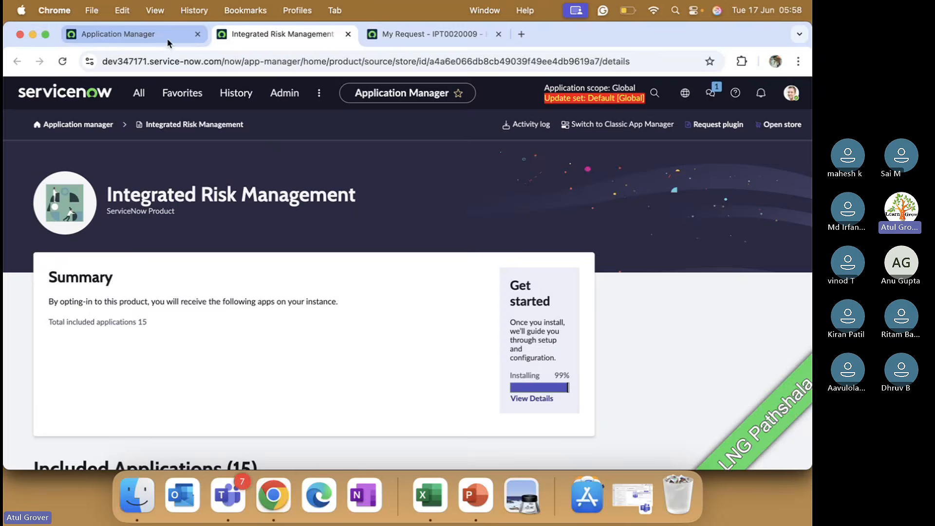
{"action": "left_click", "coordinate": [182, 40]}
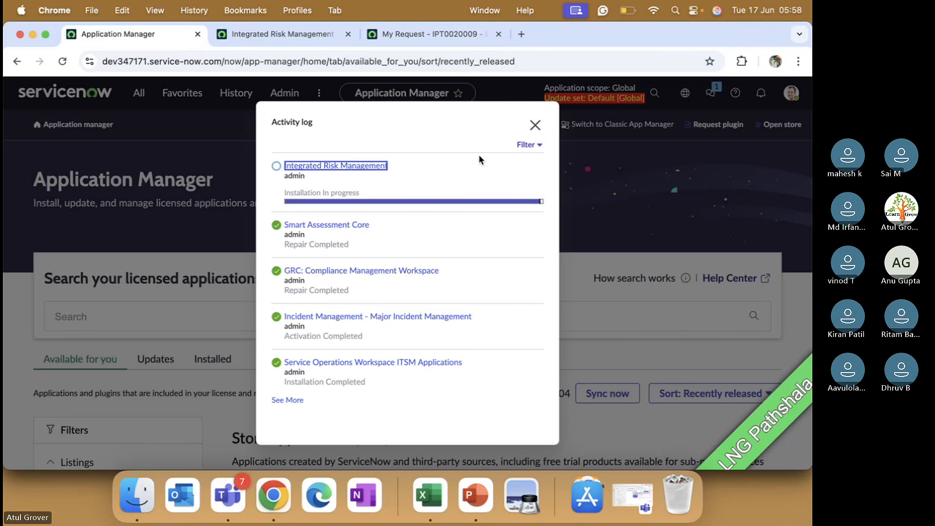
{"action": "left_click", "coordinate": [535, 125]}
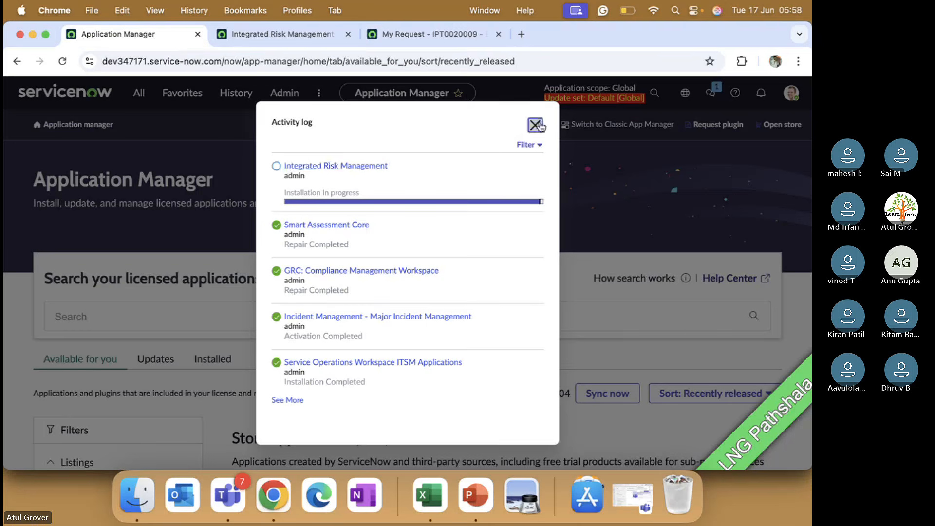
Find the Compliance Workspace among the available workspaces and open it
{"action": "left_click", "coordinate": [284, 93]}
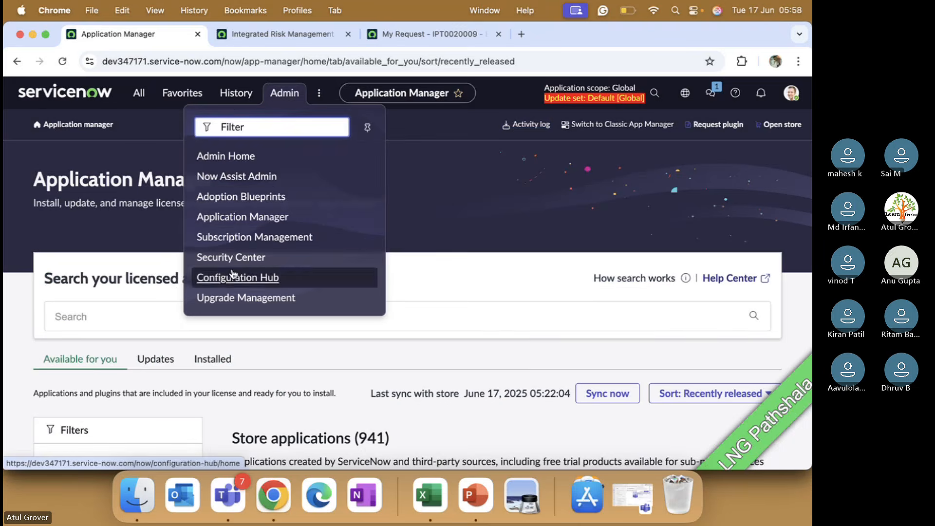
{"action": "left_click", "coordinate": [320, 93]}
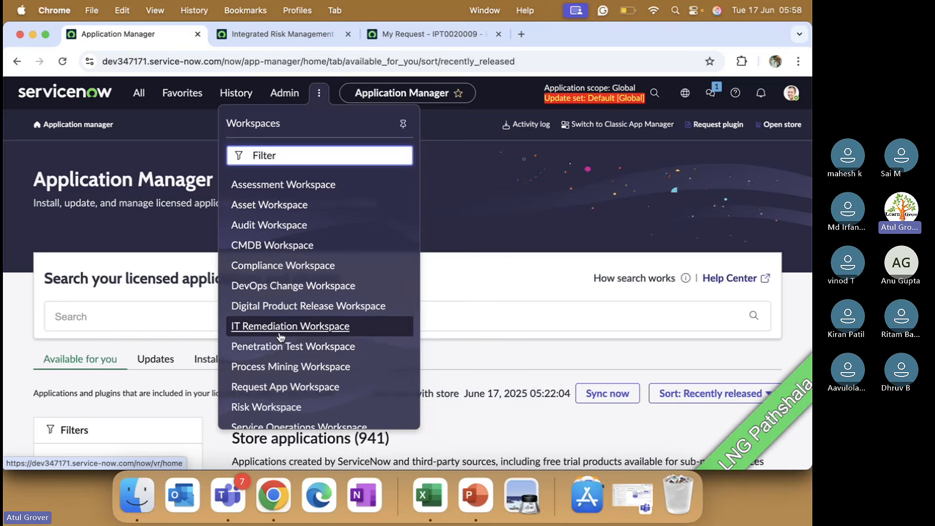
{"action": "scroll", "coordinate": [280, 336], "scroll_direction": "down", "scroll_amount": 1}
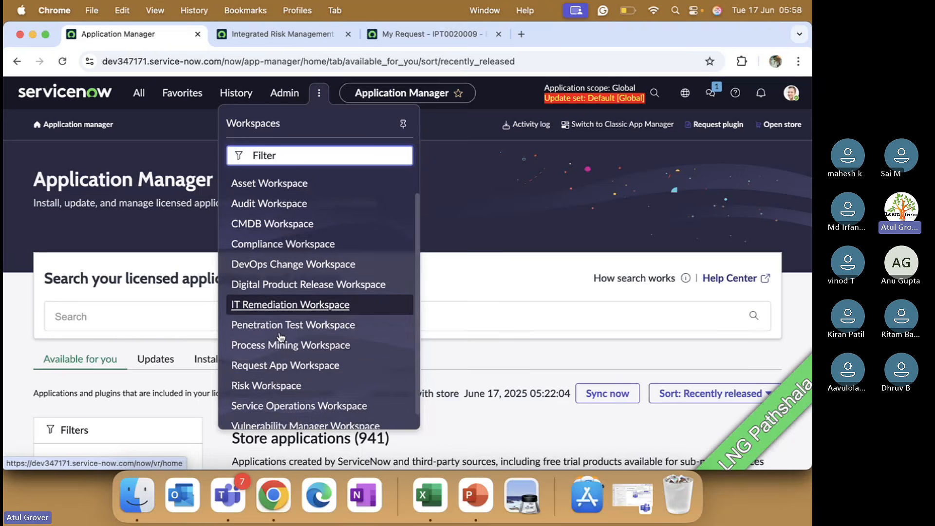
{"action": "scroll", "coordinate": [275, 380], "scroll_direction": "down", "scroll_amount": 1}
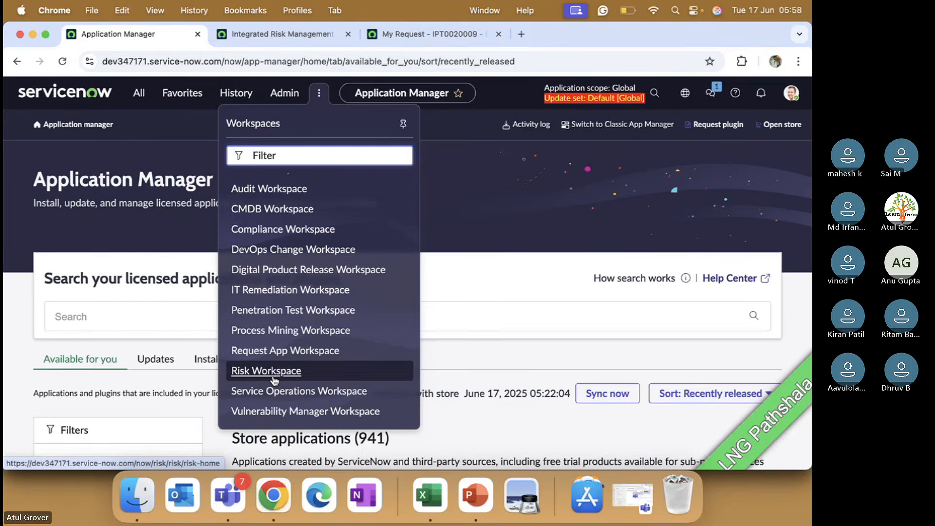
{"action": "left_click", "coordinate": [291, 233]}
{"action": "left_click", "coordinate": [319, 92]}
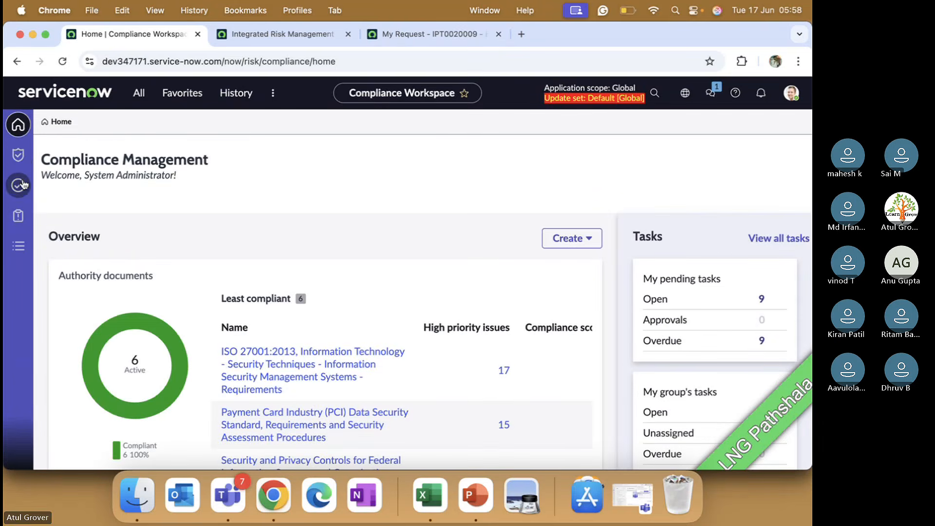
Open the workspace's issues overview and list the new issues created within the last 30 days
{"action": "left_click", "coordinate": [18, 216]}
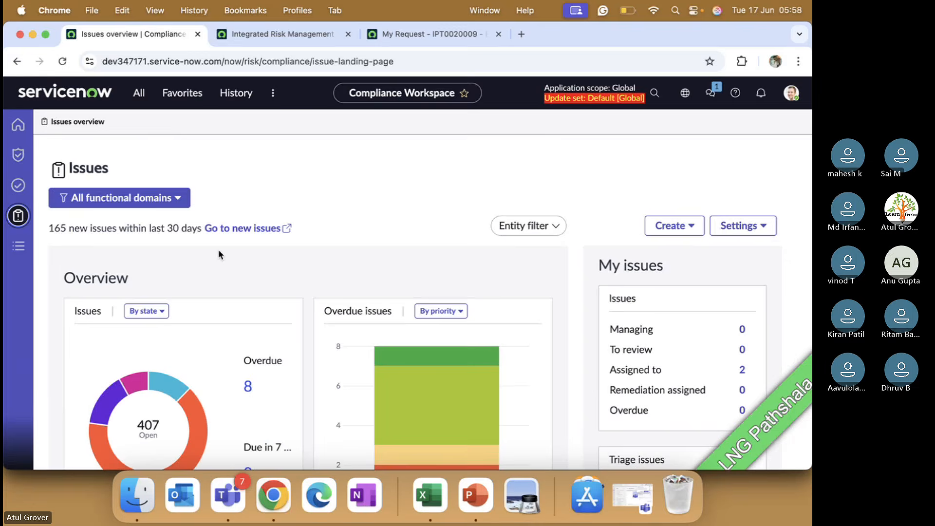
{"action": "left_click_drag", "start_coordinate": [51, 227], "coordinate": [287, 225]}
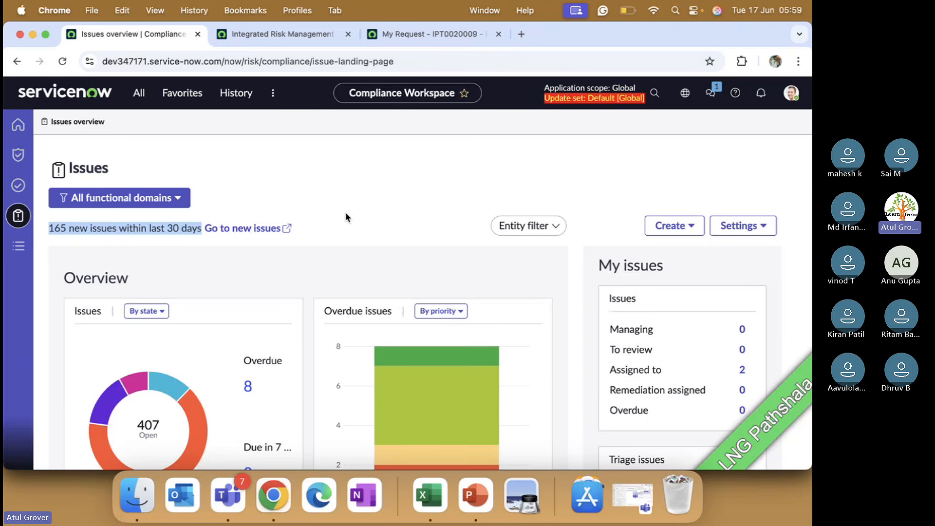
{"action": "left_click", "coordinate": [242, 228]}
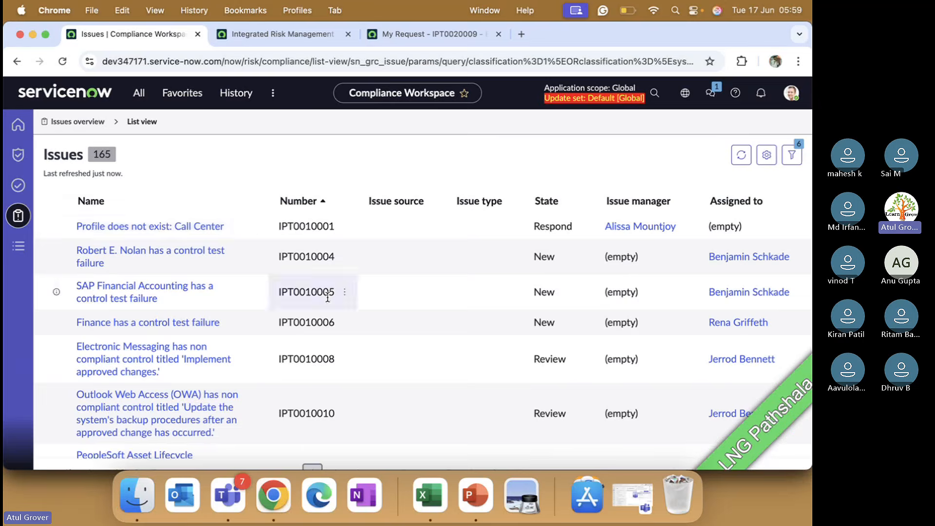
Look through the new issues and filter the list for names containing "*switch"
{"action": "scroll", "coordinate": [328, 333], "scroll_direction": "down", "scroll_amount": 3}
{"action": "scroll", "coordinate": [328, 333], "scroll_direction": "down", "scroll_amount": 3}
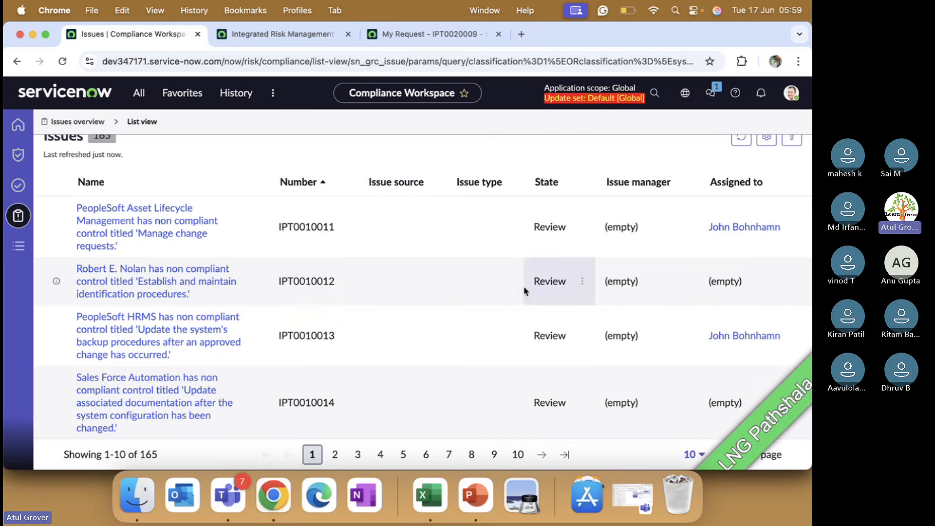
{"action": "scroll", "coordinate": [418, 279], "scroll_direction": "up", "scroll_amount": 5}
{"action": "scroll", "coordinate": [418, 281], "scroll_direction": "up", "scroll_amount": 1}
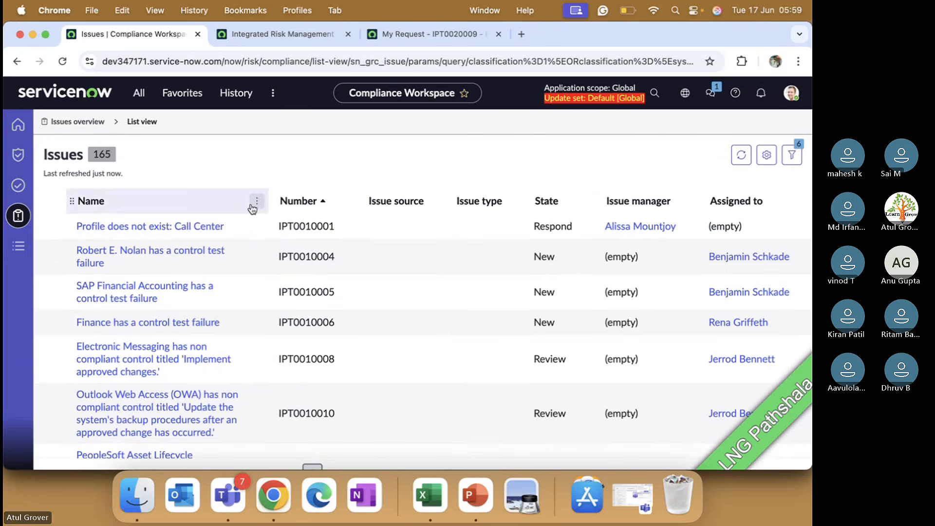
{"action": "left_click", "coordinate": [257, 201]}
{"action": "left_click", "coordinate": [152, 328]}
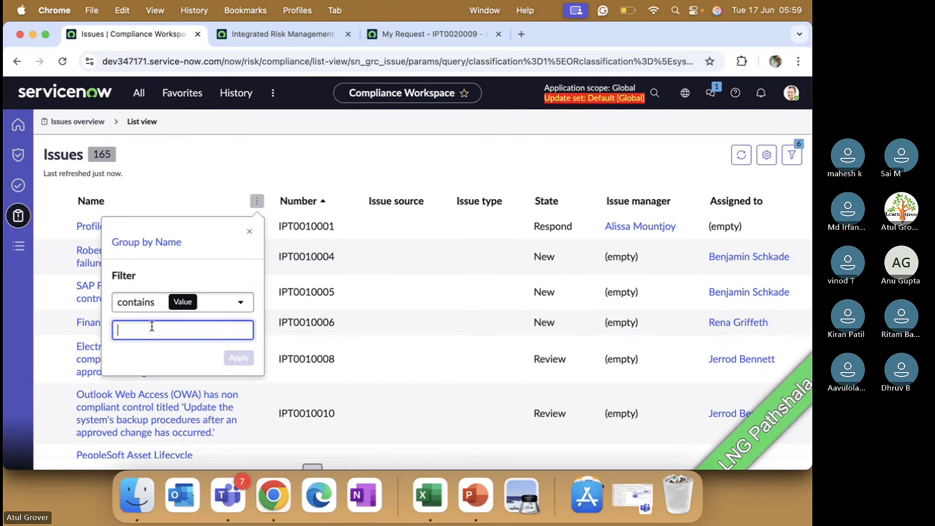
{"action": "type", "text": "*switch"}
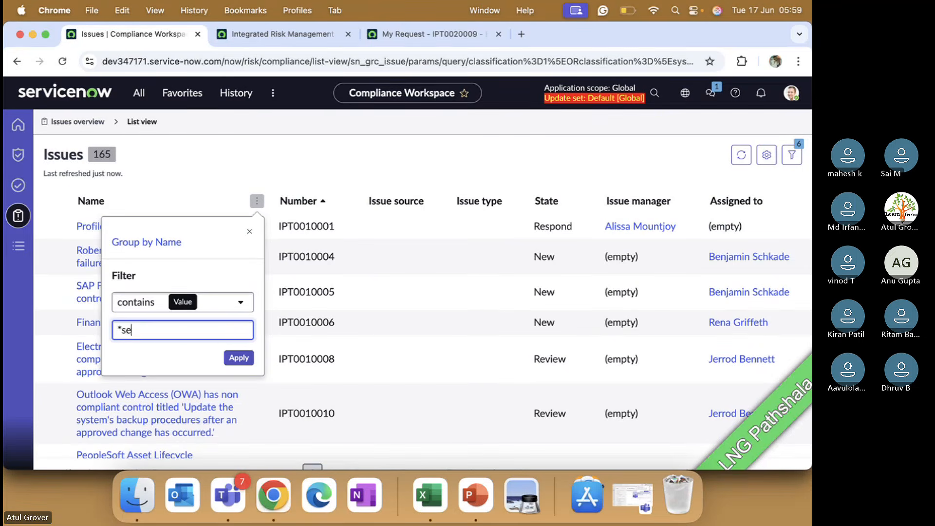
{"action": "key", "text": "Return"}
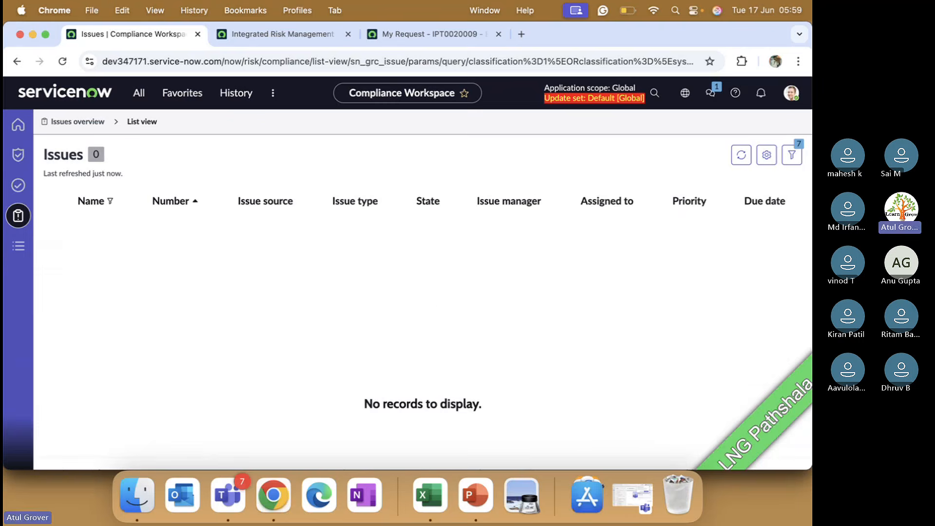
Copy the issue number from the submitted request page and return to the workspace's issues list
{"action": "left_click", "coordinate": [447, 35]}
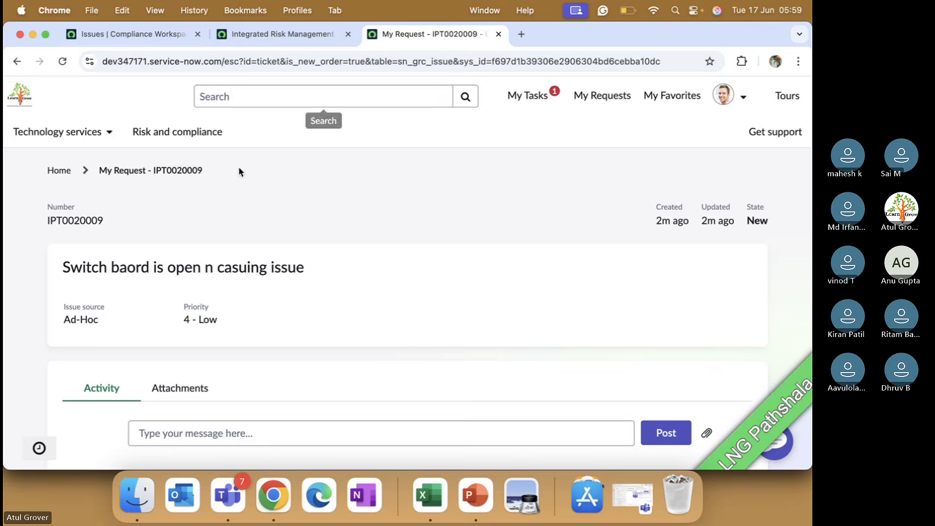
{"action": "double_click", "coordinate": [186, 170]}
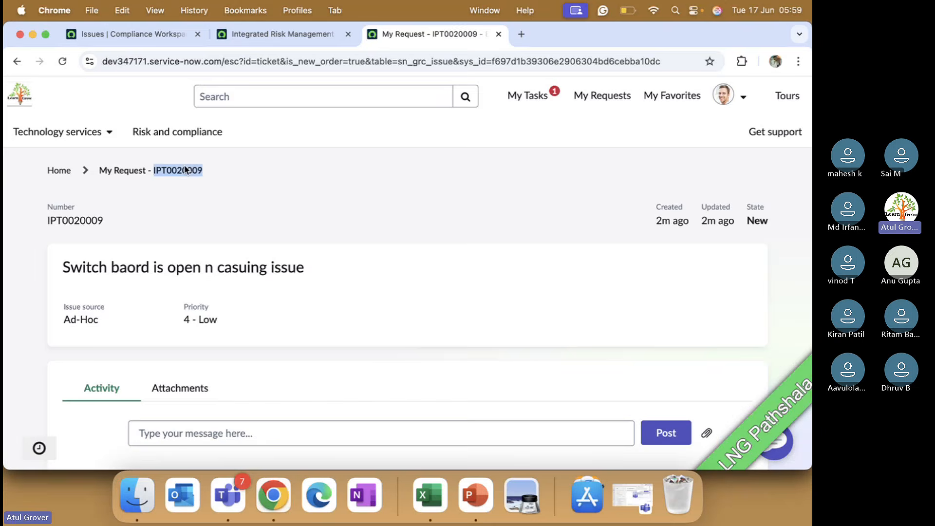
{"action": "left_click", "coordinate": [134, 34]}
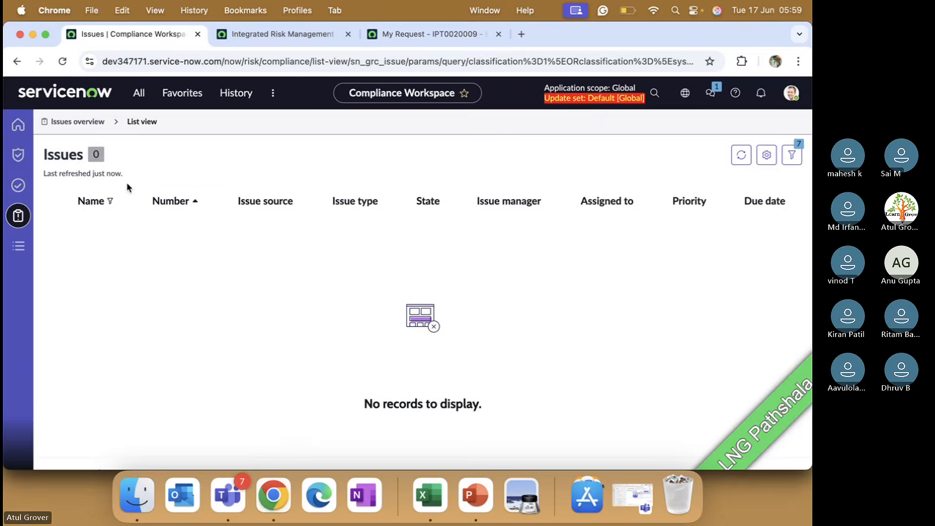
Try to clear the "*switch" name filter value and reload the new issues list
{"action": "left_click", "coordinate": [129, 201]}
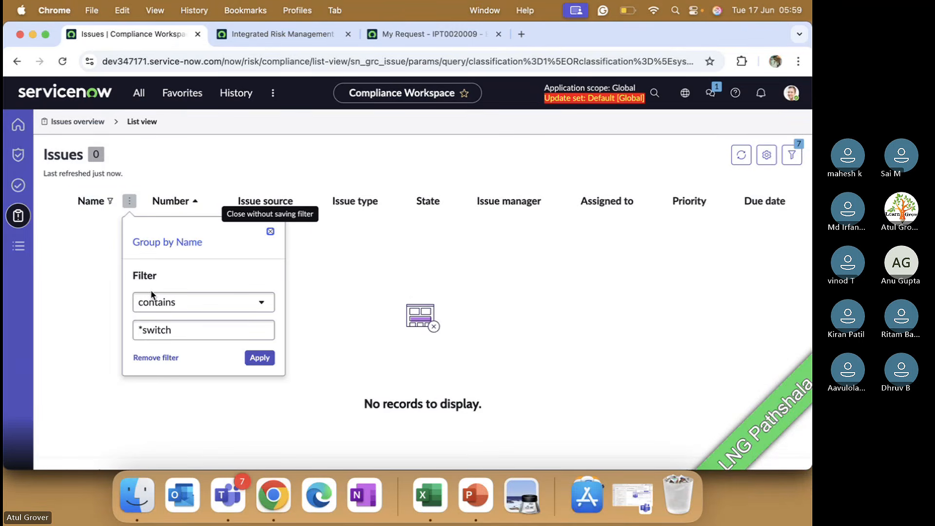
{"action": "left_click_drag", "start_coordinate": [173, 331], "coordinate": [132, 332]}
{"action": "key", "text": "BackSpace"}
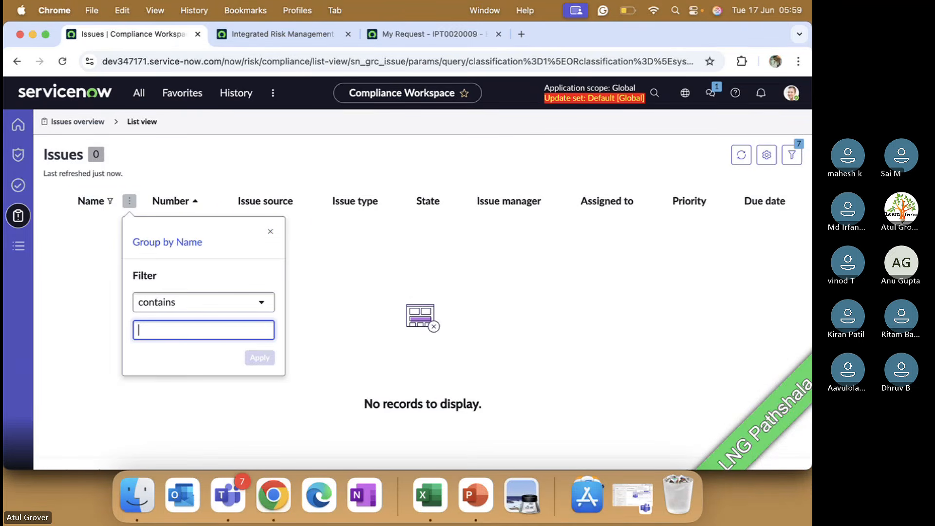
{"action": "left_click", "coordinate": [101, 328]}
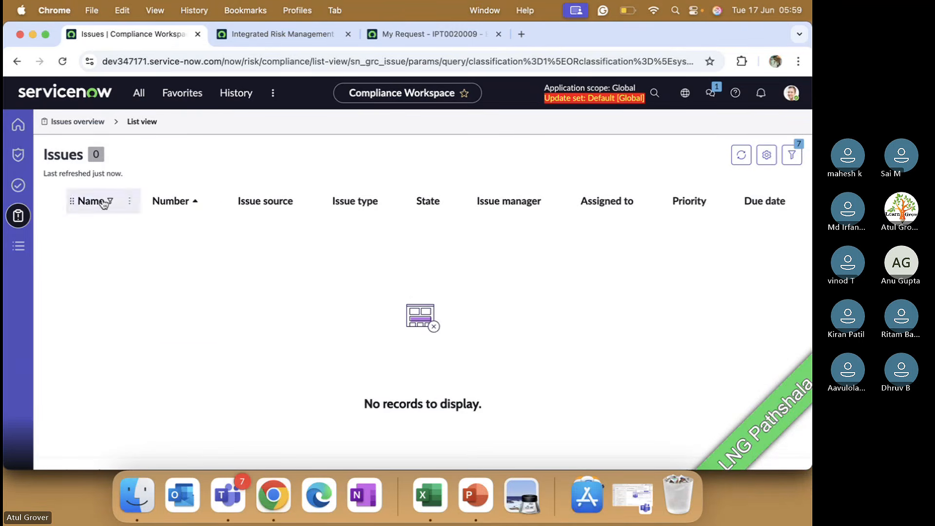
{"action": "left_click", "coordinate": [748, 159]}
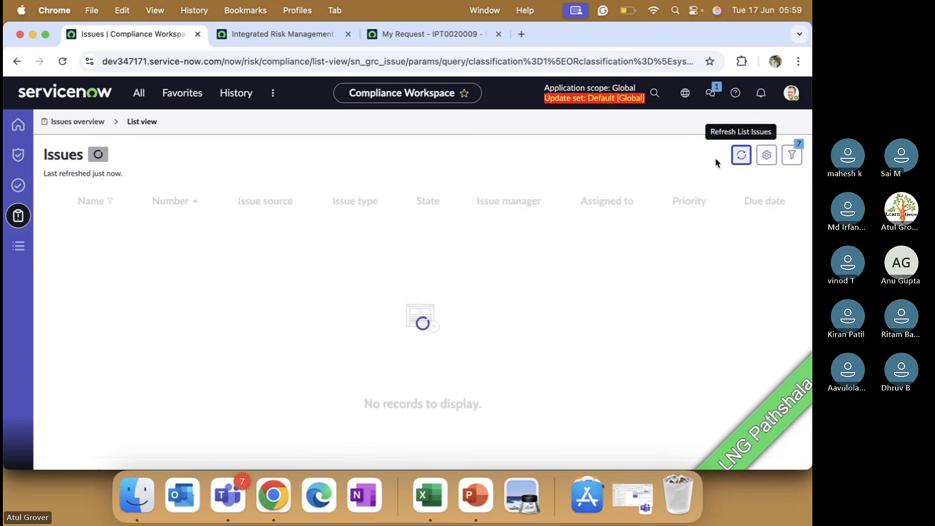
{"action": "left_click", "coordinate": [18, 216]}
{"action": "left_click", "coordinate": [234, 228]}
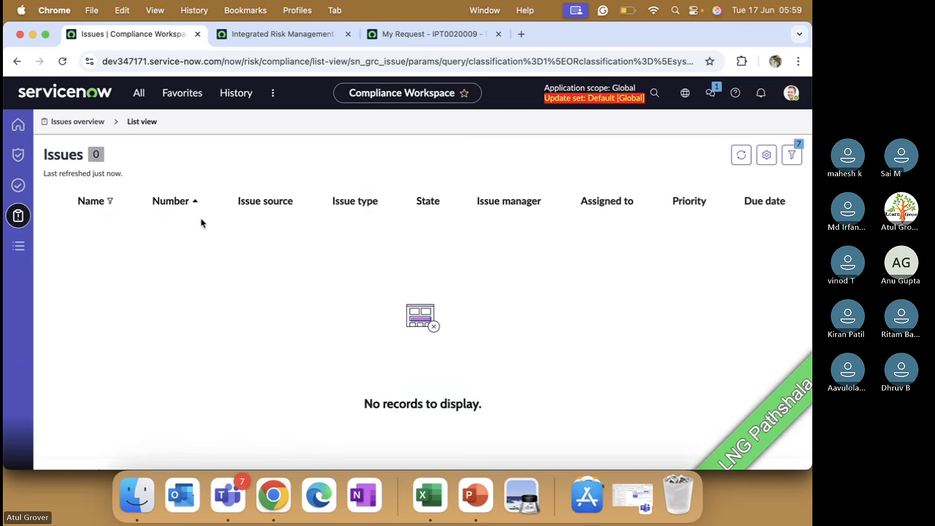
{"action": "left_click", "coordinate": [741, 155]}
Remove the "Name contains *switch" condition from the issues list filter
{"action": "left_click", "coordinate": [792, 154]}
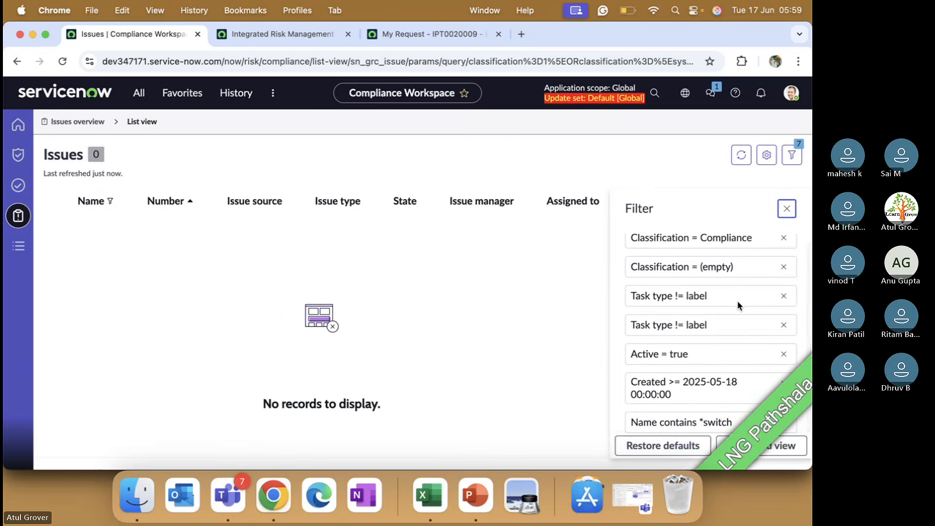
{"action": "scroll", "coordinate": [738, 300], "scroll_direction": "down", "scroll_amount": 1}
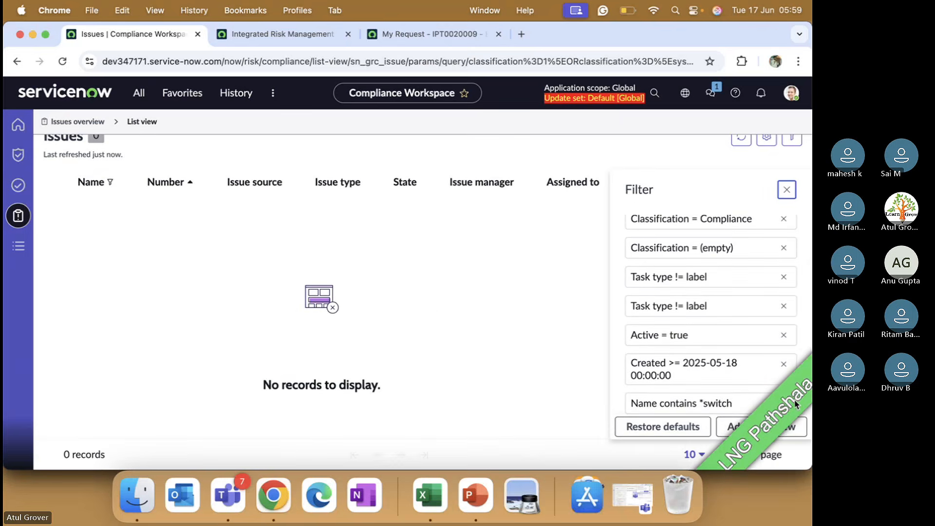
{"action": "left_click", "coordinate": [787, 406]}
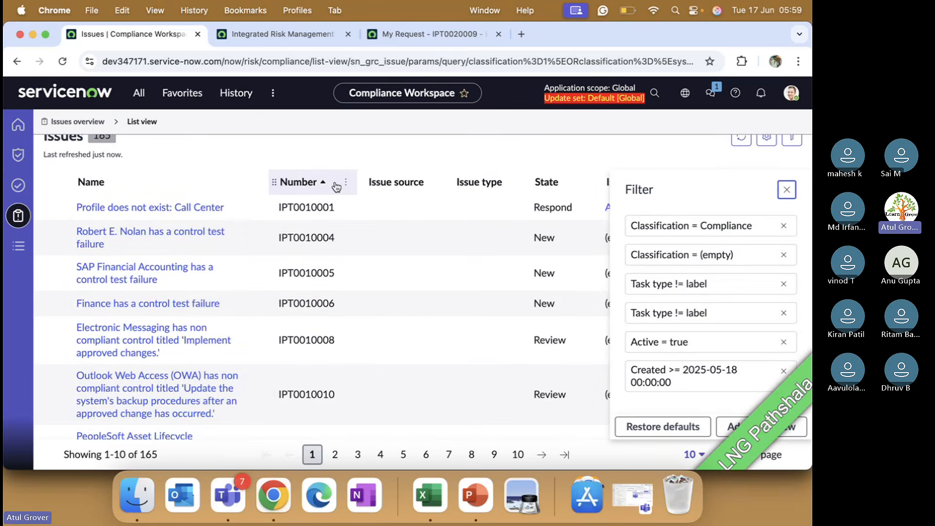
Filter the issues list for numbers containing IPT0020009 and close the list of filter conditions
{"action": "left_click", "coordinate": [345, 182]}
{"action": "left_click", "coordinate": [271, 303]}
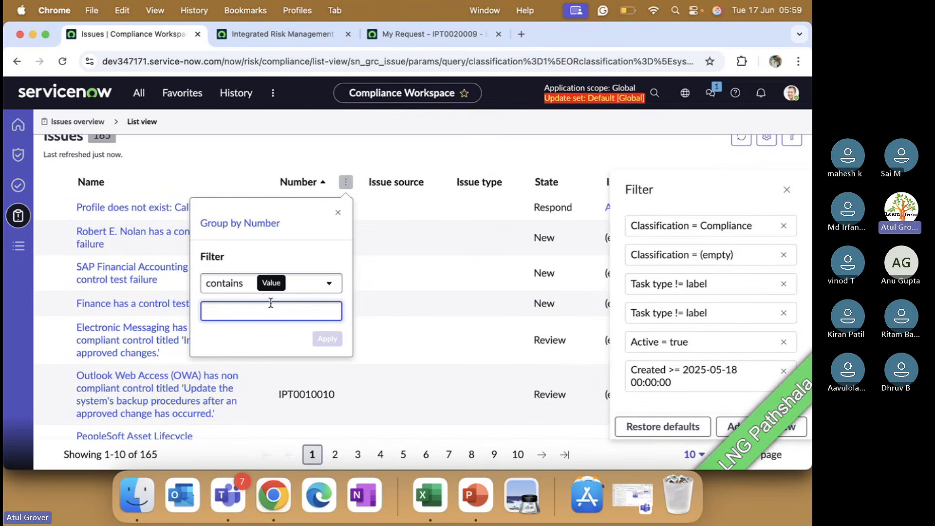
{"action": "type", "text": "IPT0020009"}
{"action": "left_click", "coordinate": [327, 339]}
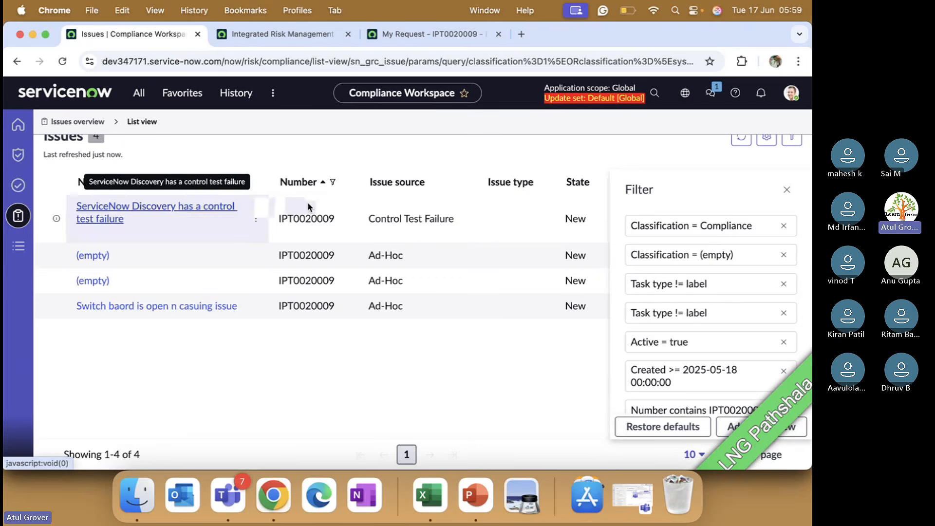
{"action": "left_click", "coordinate": [787, 190]}
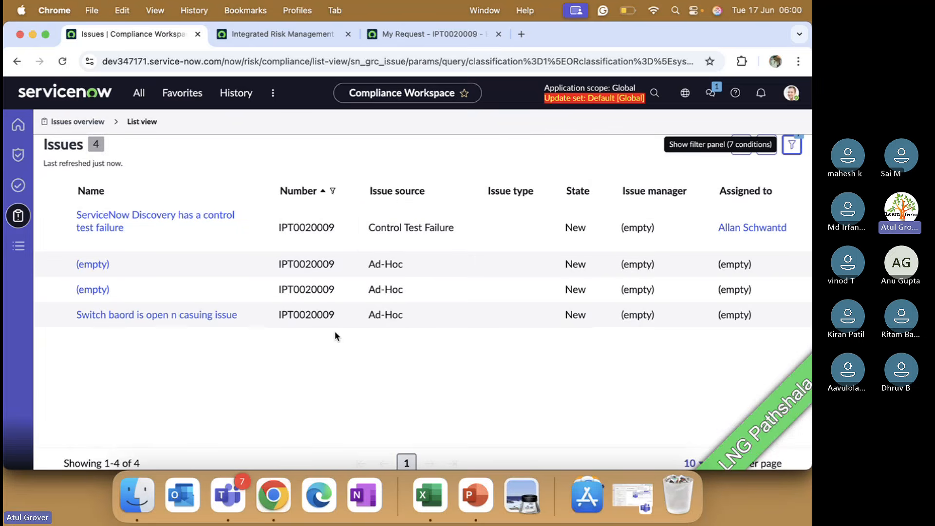
Open the issue "Switch baord is open n casuing issue" and review it alongside the Triage Issue Application slide in PowerPoint
{"action": "left_click", "coordinate": [131, 316]}
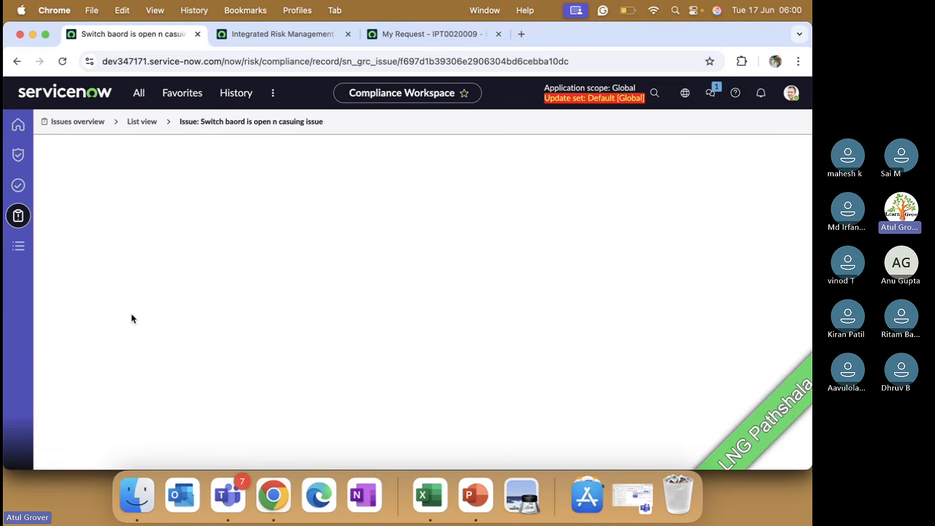
{"action": "key", "text": "super+Tab"}
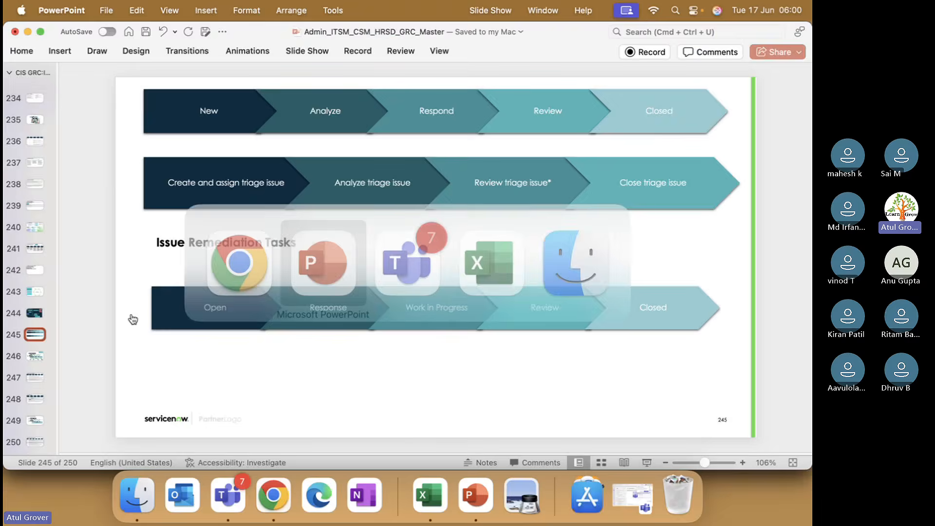
{"action": "key", "text": "Up"}
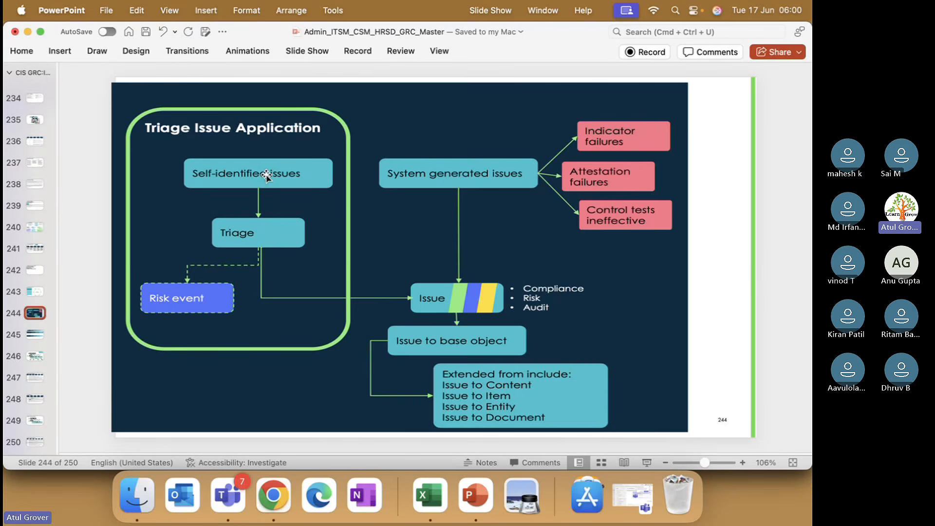
{"action": "key", "text": "super+Tab"}
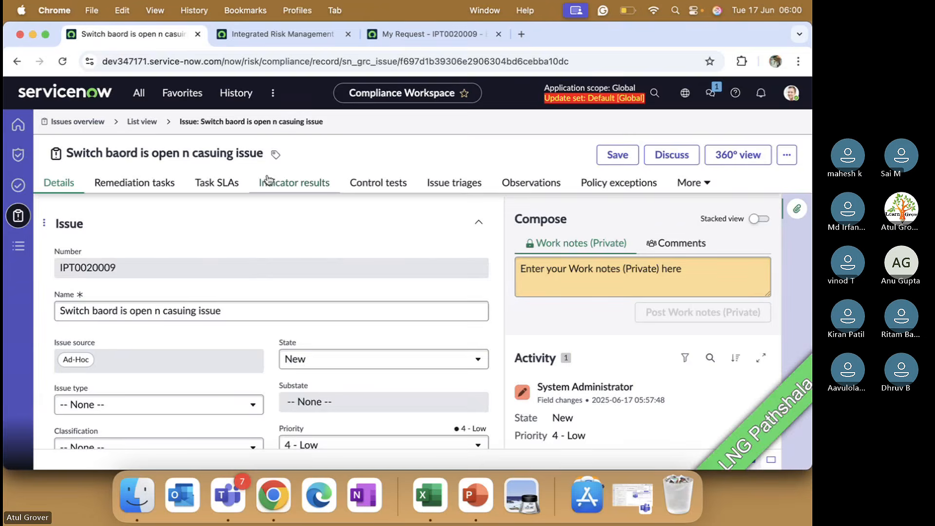
{"action": "scroll", "coordinate": [246, 272], "scroll_direction": "down", "scroll_amount": 3}
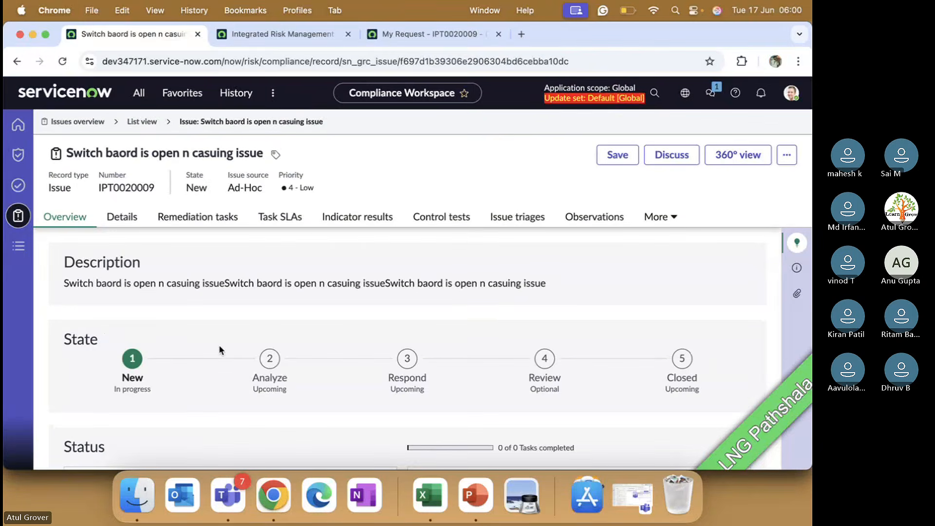
Examine the issue's overview and its details form, including the assignment, schedule, issue grouping, action plan and activity sections
{"action": "scroll", "coordinate": [219, 350], "scroll_direction": "down", "scroll_amount": 10}
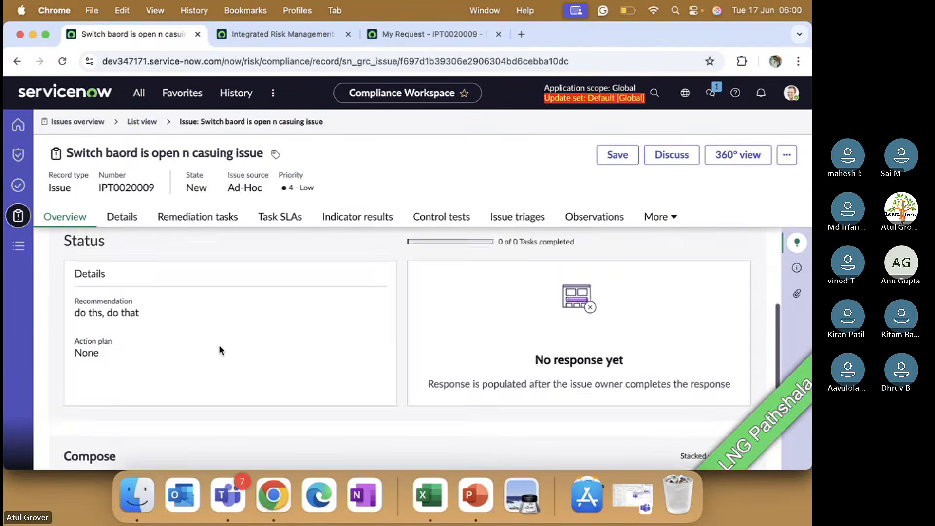
{"action": "scroll", "coordinate": [220, 350], "scroll_direction": "up", "scroll_amount": 10}
{"action": "left_click", "coordinate": [135, 224]}
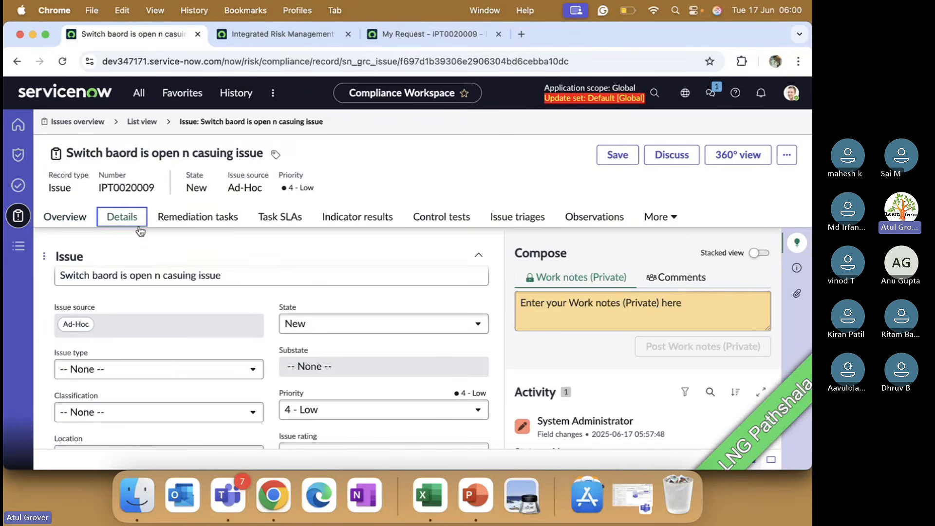
{"action": "scroll", "coordinate": [232, 302], "scroll_direction": "down", "scroll_amount": 2}
{"action": "scroll", "coordinate": [233, 305], "scroll_direction": "down", "scroll_amount": 1}
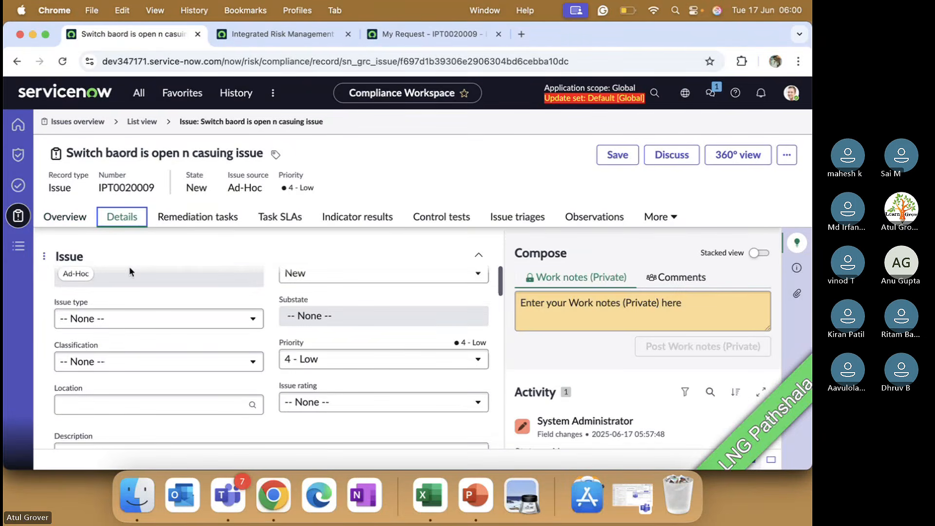
{"action": "scroll", "coordinate": [166, 319], "scroll_direction": "down", "scroll_amount": 3}
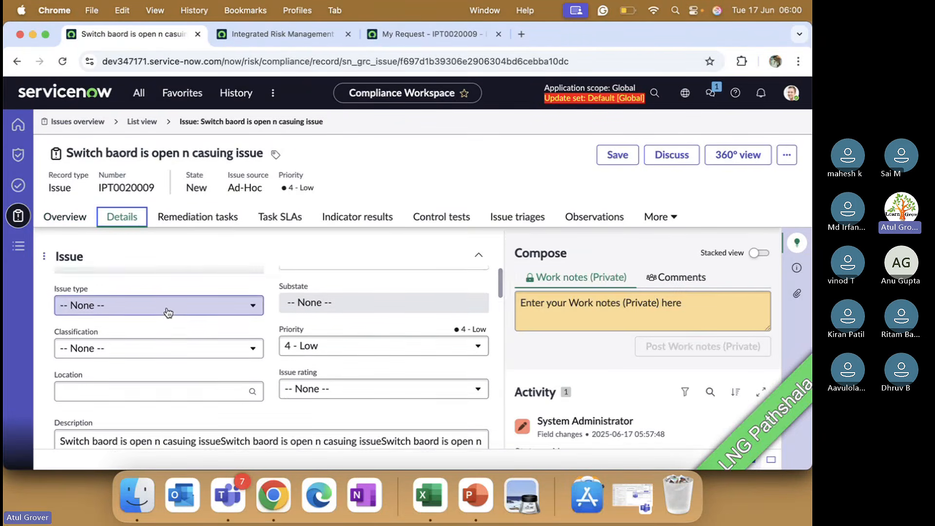
{"action": "scroll", "coordinate": [167, 312], "scroll_direction": "down", "scroll_amount": 3}
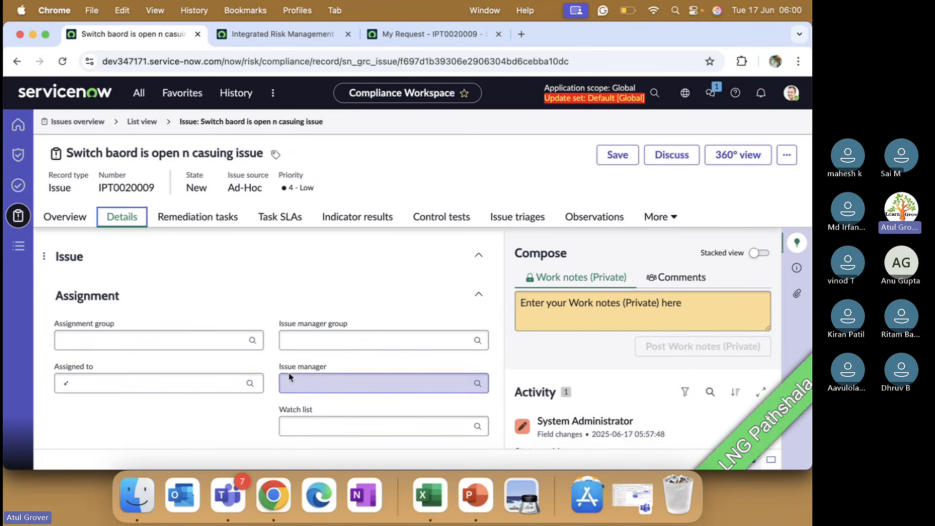
{"action": "scroll", "coordinate": [313, 375], "scroll_direction": "down", "scroll_amount": 1}
{"action": "scroll", "coordinate": [314, 376], "scroll_direction": "down", "scroll_amount": 8}
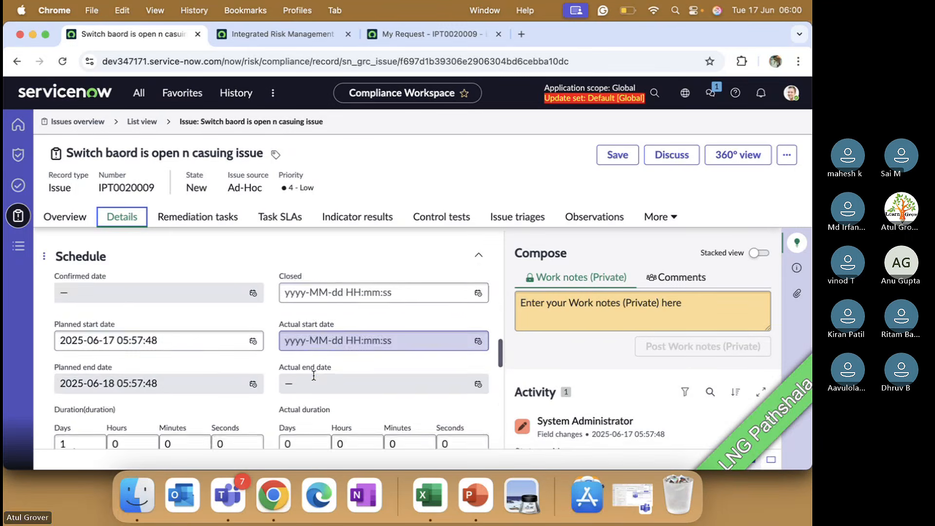
{"action": "scroll", "coordinate": [313, 375], "scroll_direction": "down", "scroll_amount": 6}
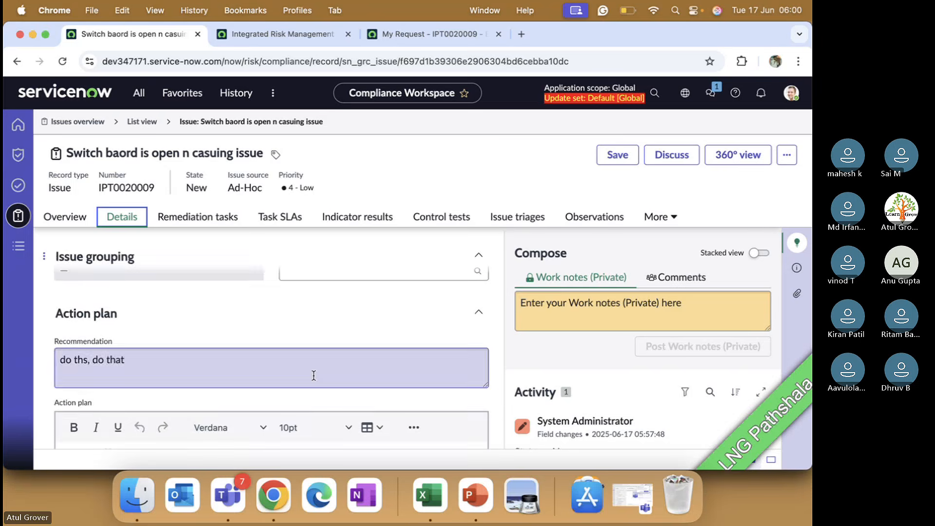
{"action": "scroll", "coordinate": [314, 375], "scroll_direction": "down", "scroll_amount": 6}
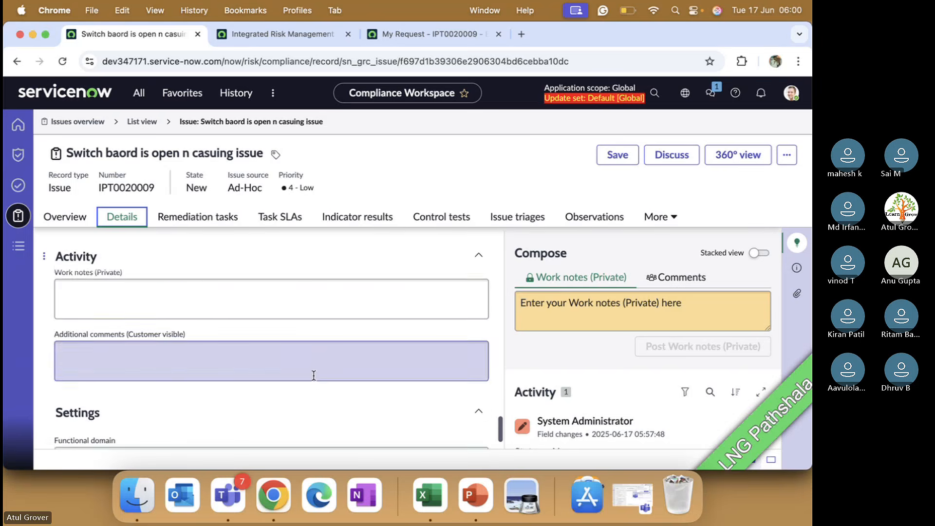
{"action": "scroll", "coordinate": [314, 375], "scroll_direction": "up", "scroll_amount": 10}
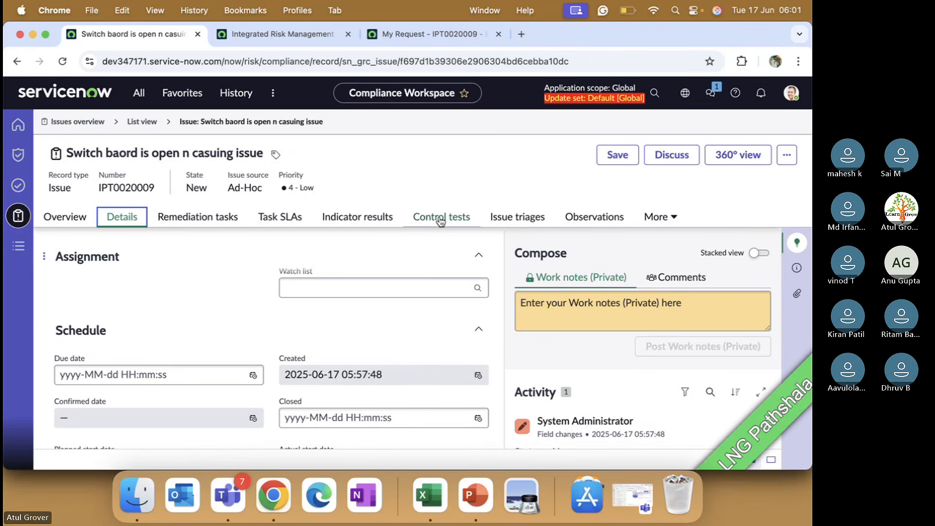
From the workspace lists, open the CobiT authority document and drill through citation DS10.2 to its incident escalation control objective
{"action": "left_click", "coordinate": [17, 246]}
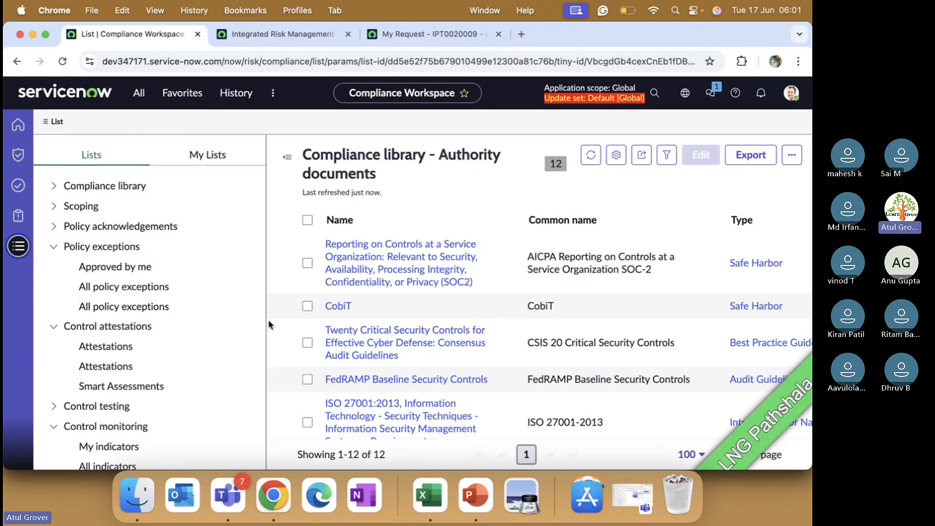
{"action": "left_click", "coordinate": [338, 307]}
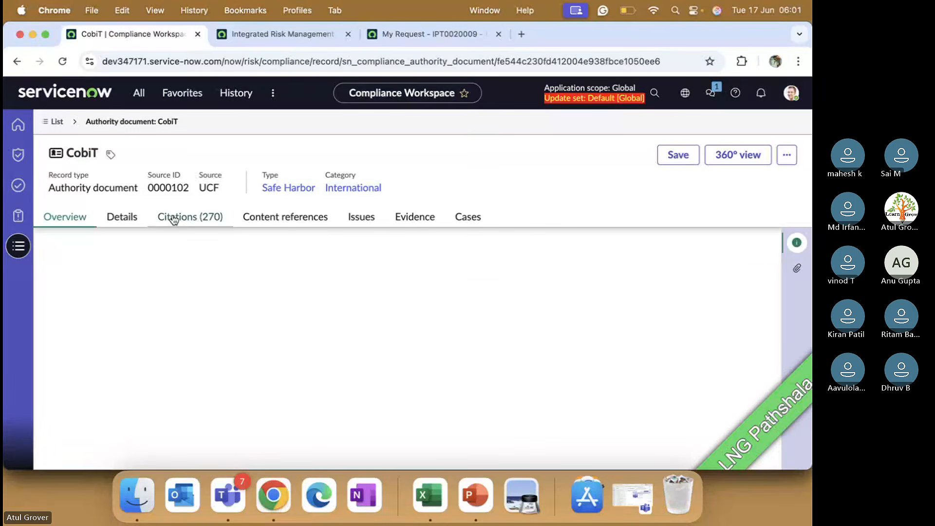
{"action": "left_click", "coordinate": [174, 217]}
{"action": "left_click", "coordinate": [95, 346]}
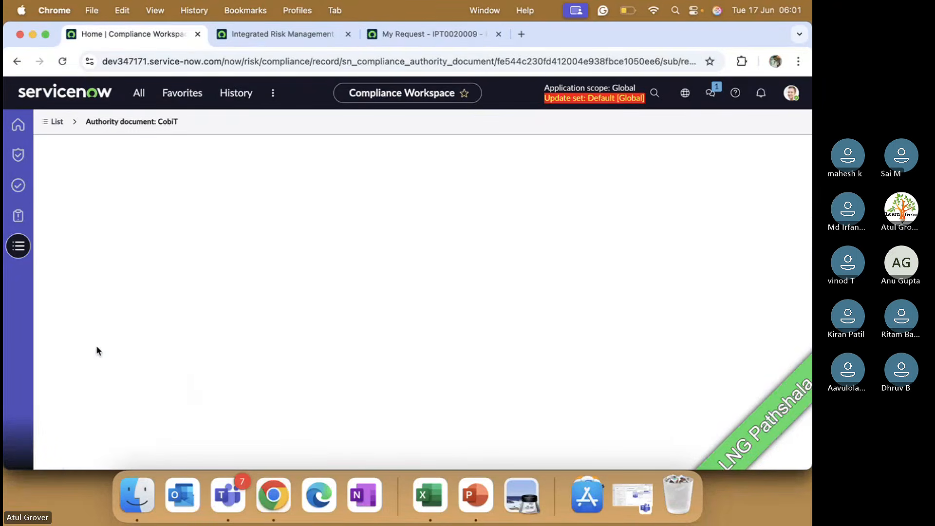
{"action": "left_click", "coordinate": [225, 222]}
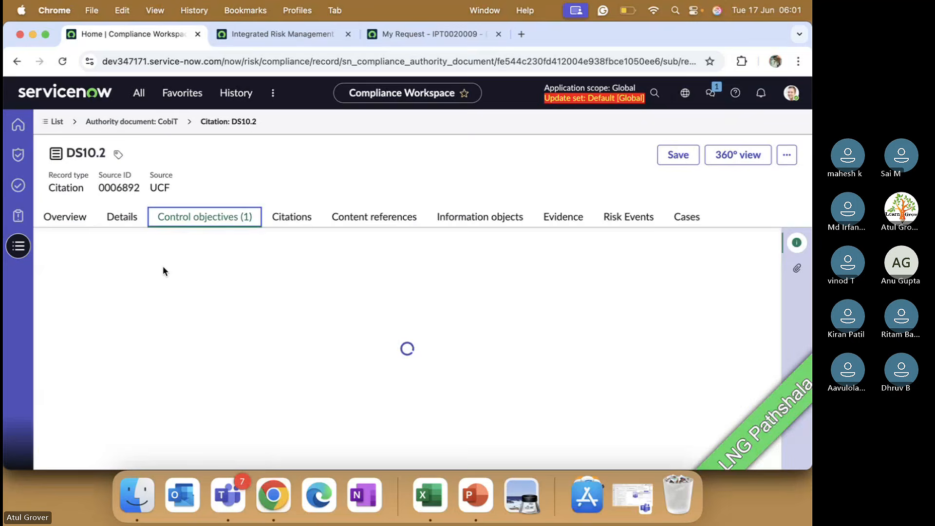
{"action": "left_click", "coordinate": [130, 330]}
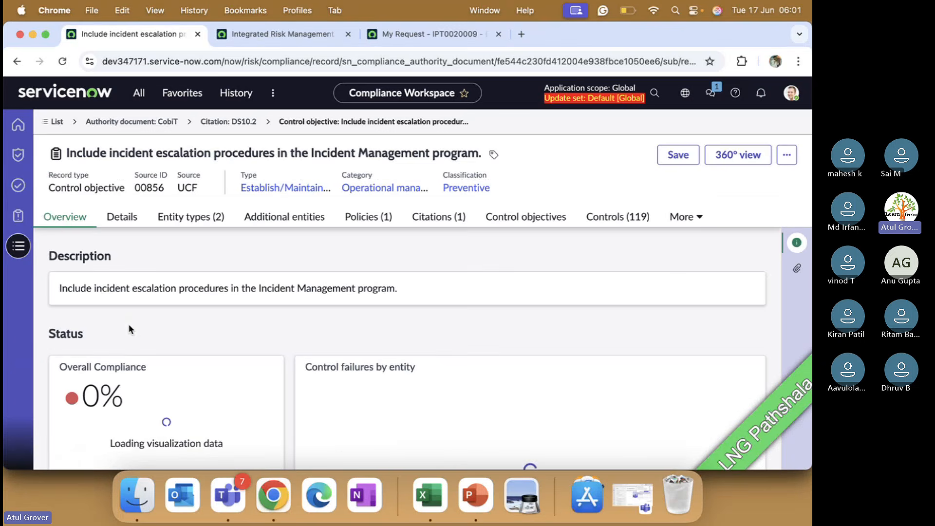
Compare the control objective's additional related lists with the Policy and Compliance diagram on slide 235 in PowerPoint
{"action": "left_click", "coordinate": [681, 217]}
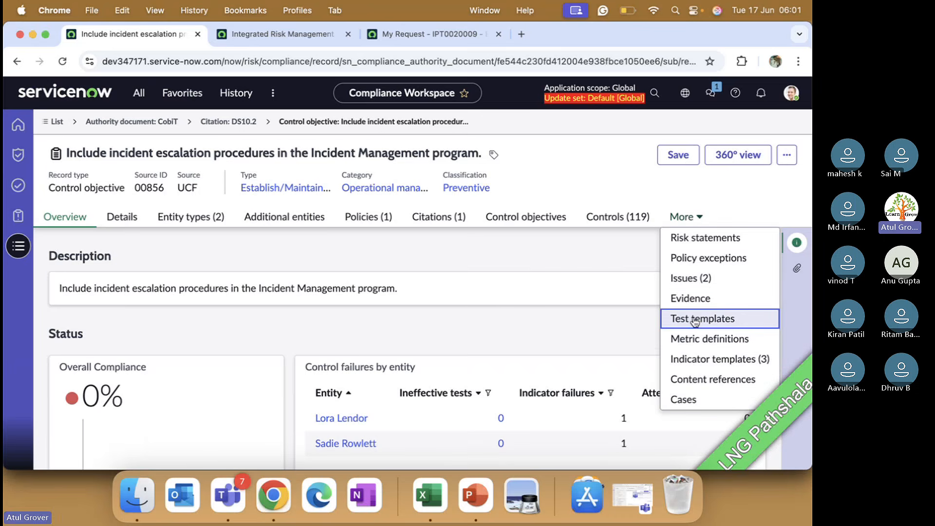
{"action": "left_click", "coordinate": [475, 494]}
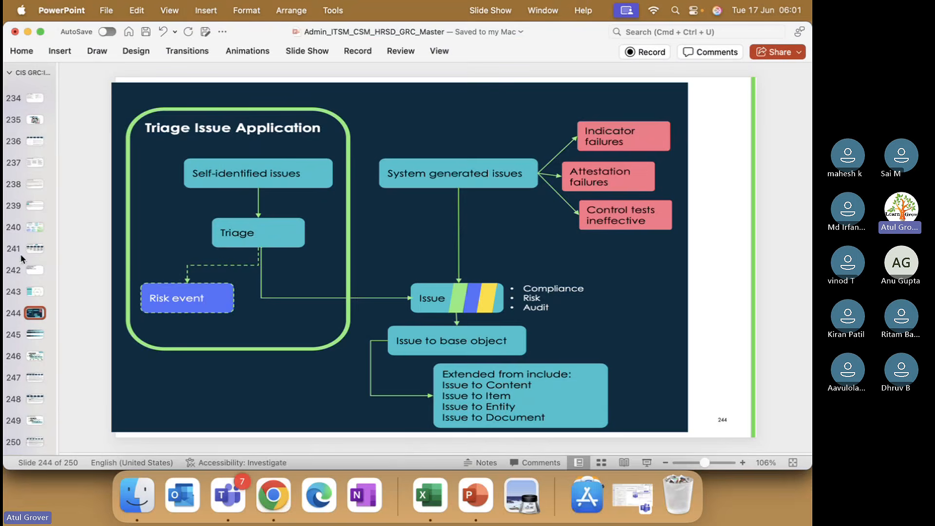
{"action": "left_click", "coordinate": [34, 229]}
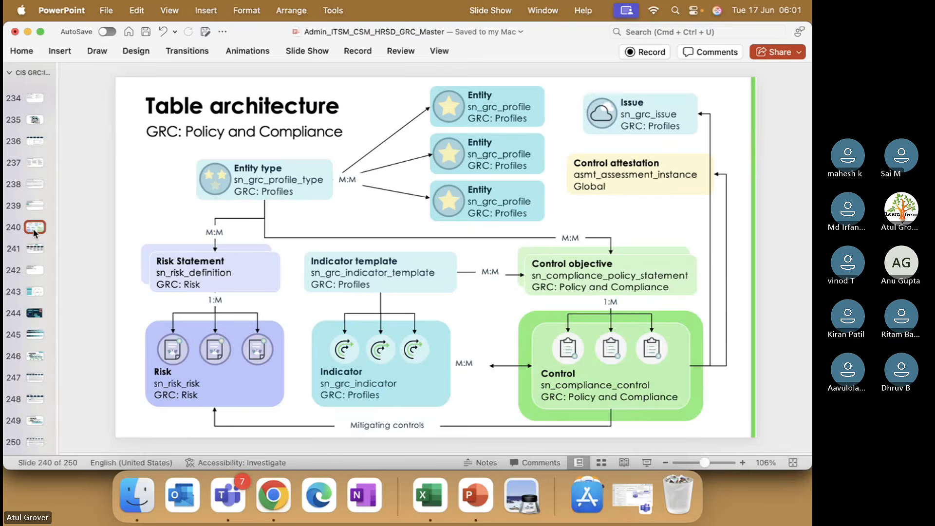
{"action": "key", "text": "Up"}
{"action": "key", "text": "Up"}
{"action": "key", "text": "Up"}
{"action": "key", "text": "Up"}
{"action": "key", "text": "Up"}
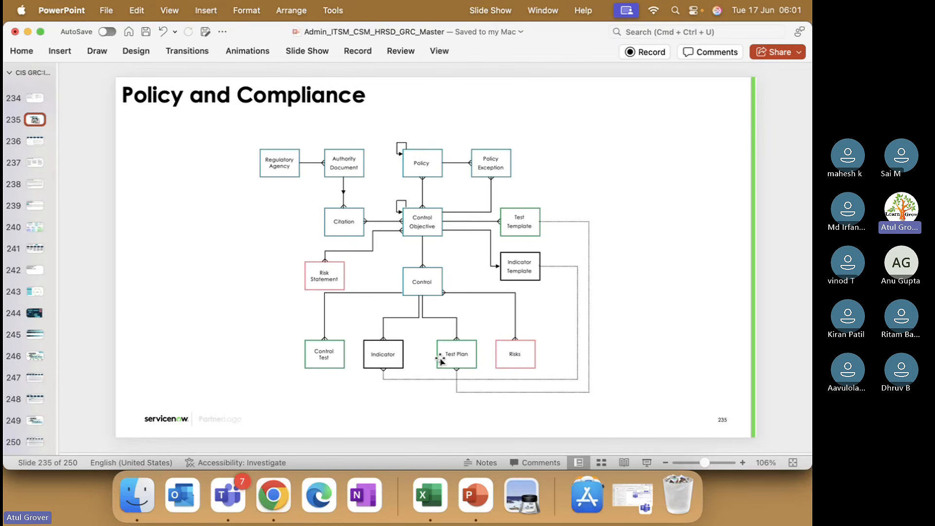
{"action": "key", "text": "super+Tab"}
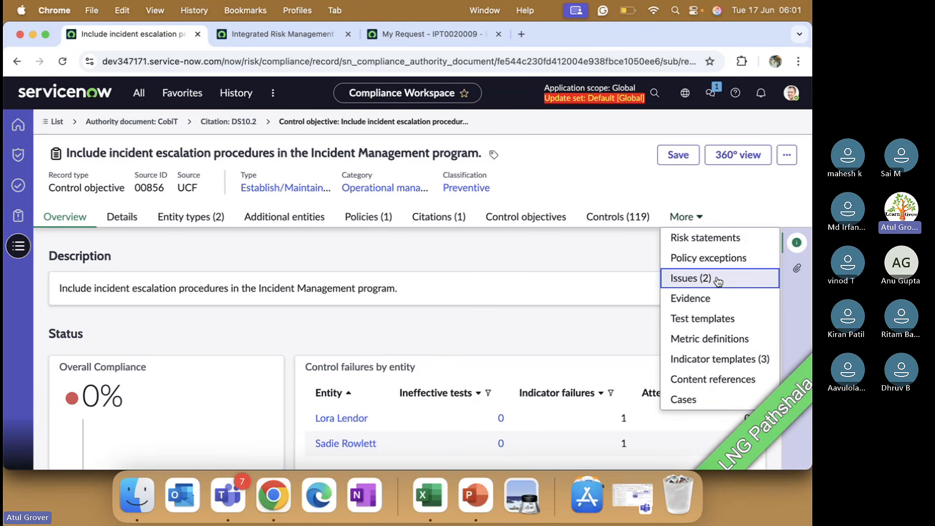
{"action": "key", "text": "super+Tab"}
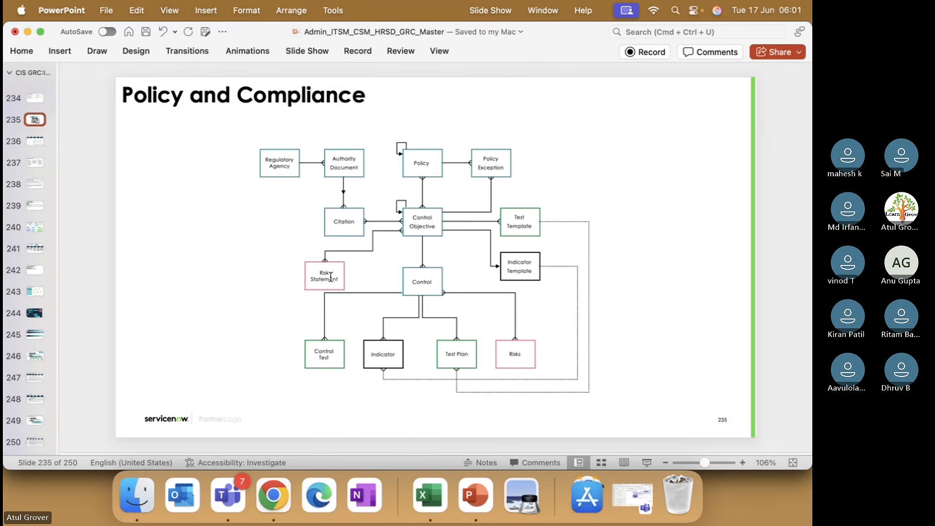
{"action": "key", "text": "super+Tab"}
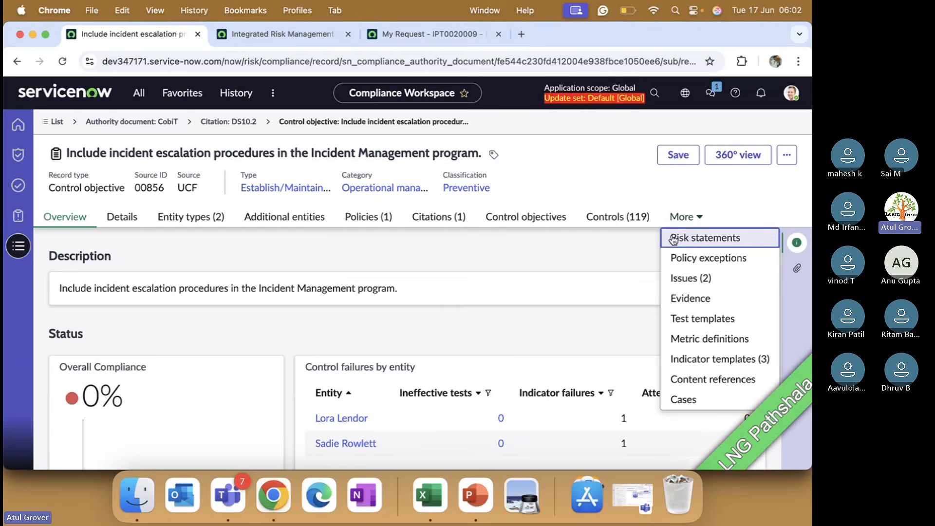
Open the control "LNG GRC Batch - On time Record" and review its control tests and other related lists against the PowerPoint diagram
{"action": "left_click", "coordinate": [618, 220]}
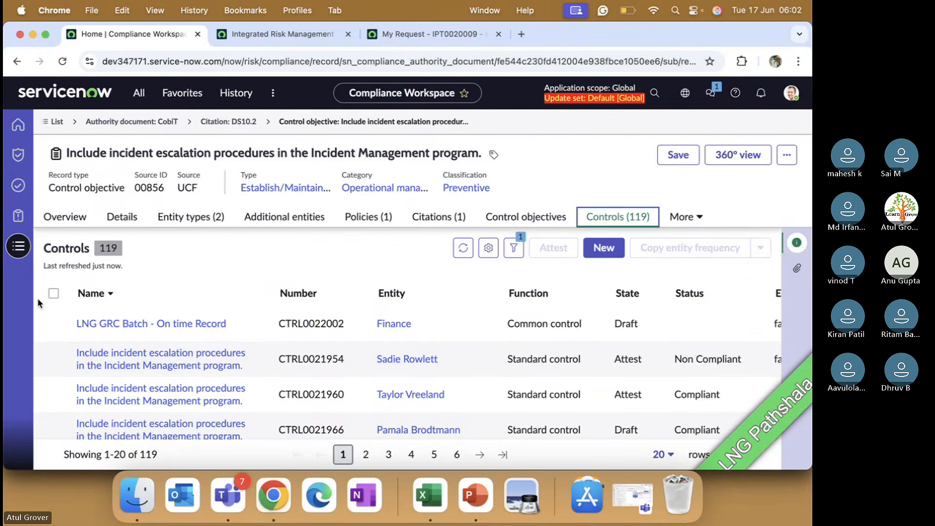
{"action": "left_click", "coordinate": [161, 323]}
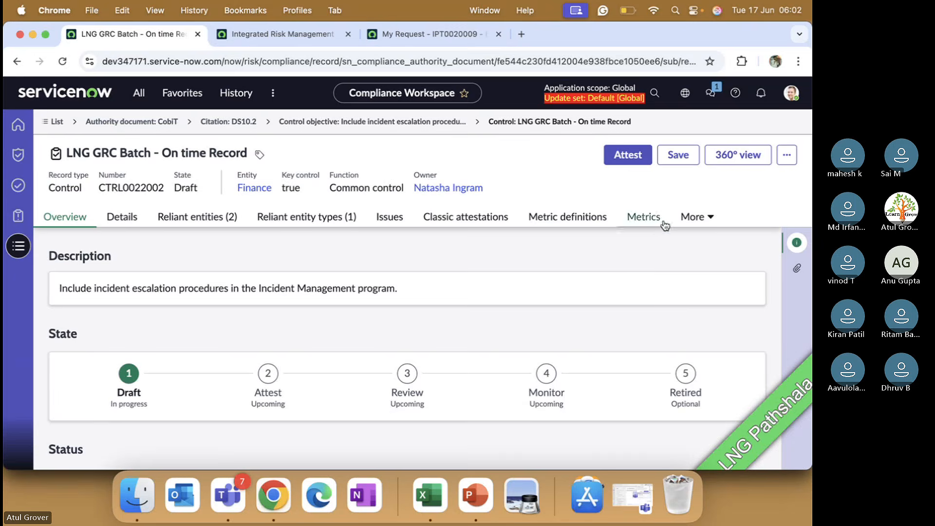
{"action": "left_click", "coordinate": [694, 217]}
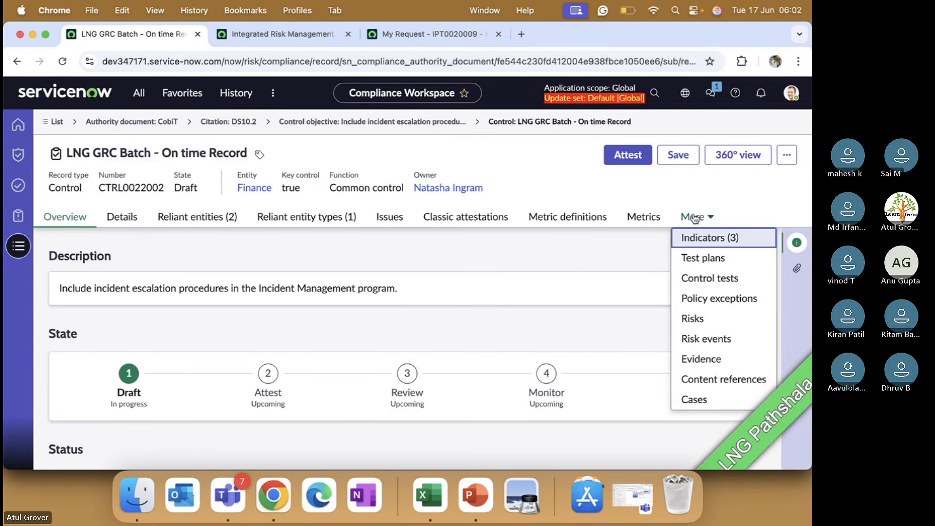
{"action": "left_click", "coordinate": [700, 281]}
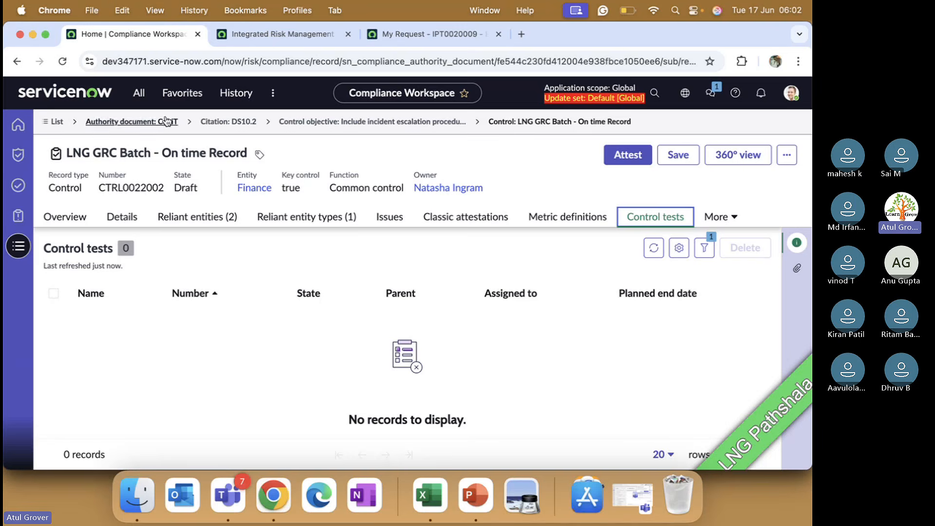
{"action": "key", "text": "super+Tab"}
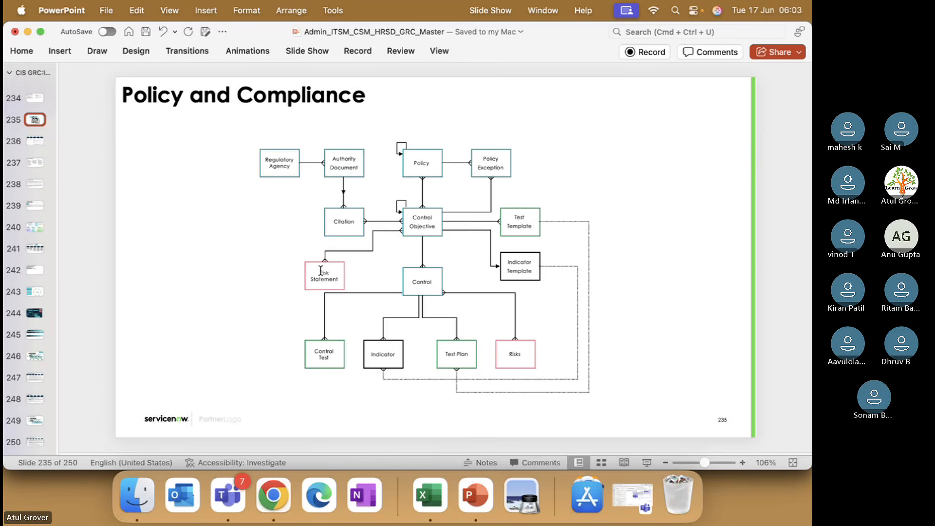
{"action": "key", "text": "super+Tab"}
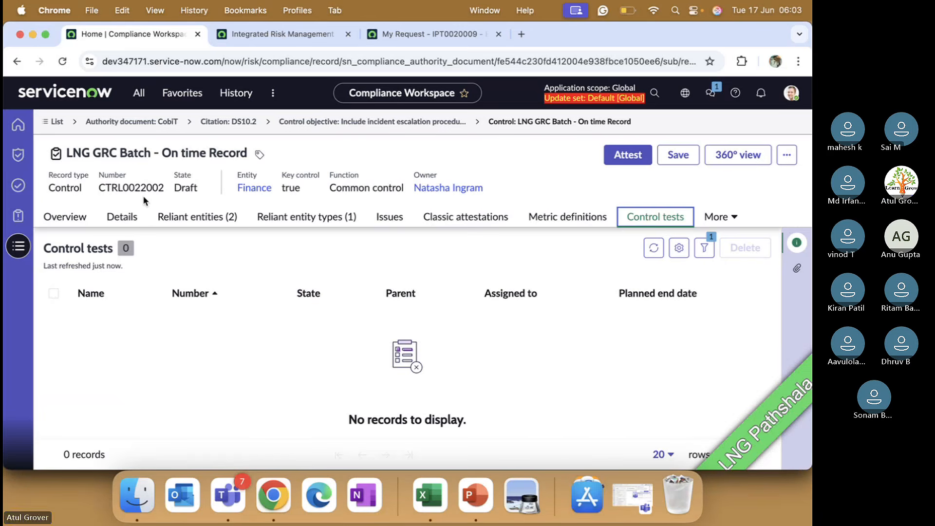
{"action": "left_click", "coordinate": [723, 216]}
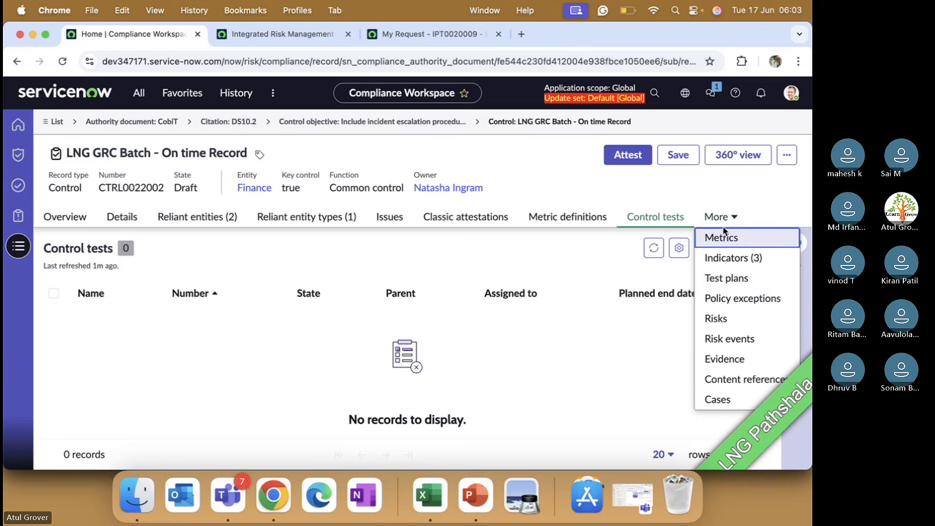
Switch to PowerPoint and advance from the Policy and Compliance diagram through the Issue Management slide to the Triage Issue Application slide
{"action": "key", "text": "super+Tab"}
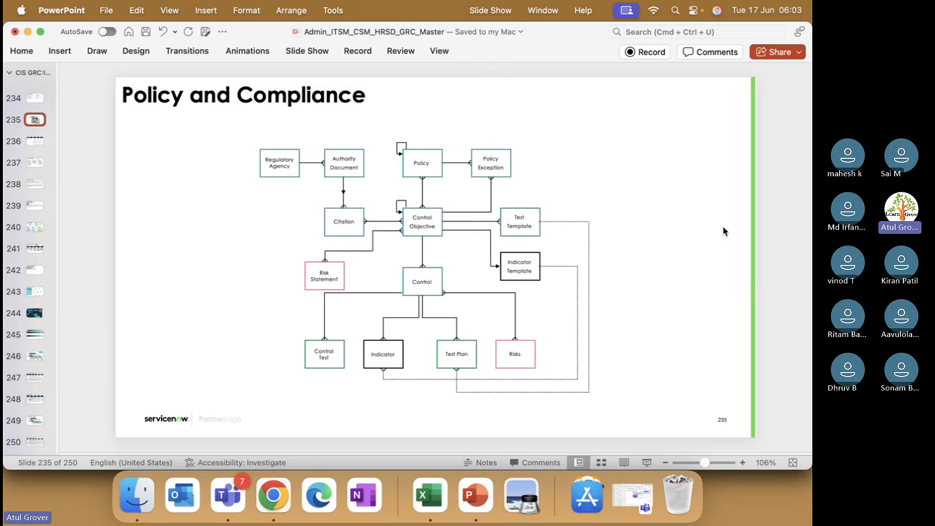
{"action": "key", "text": "Down"}
{"action": "key", "text": "Down"}
{"action": "key", "text": "Down"}
{"action": "key", "text": "Down"}
{"action": "key", "text": "Down"}
{"action": "key", "text": "Down"}
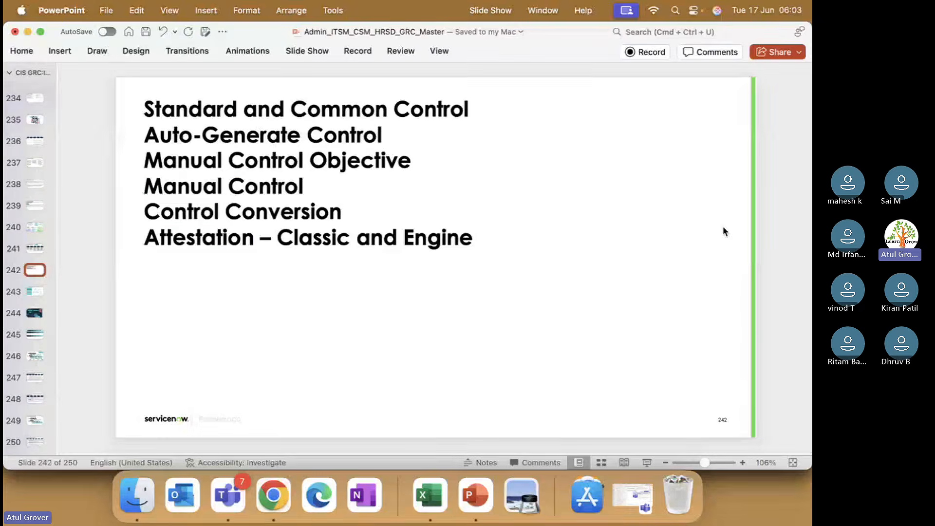
{"action": "key", "text": "Down"}
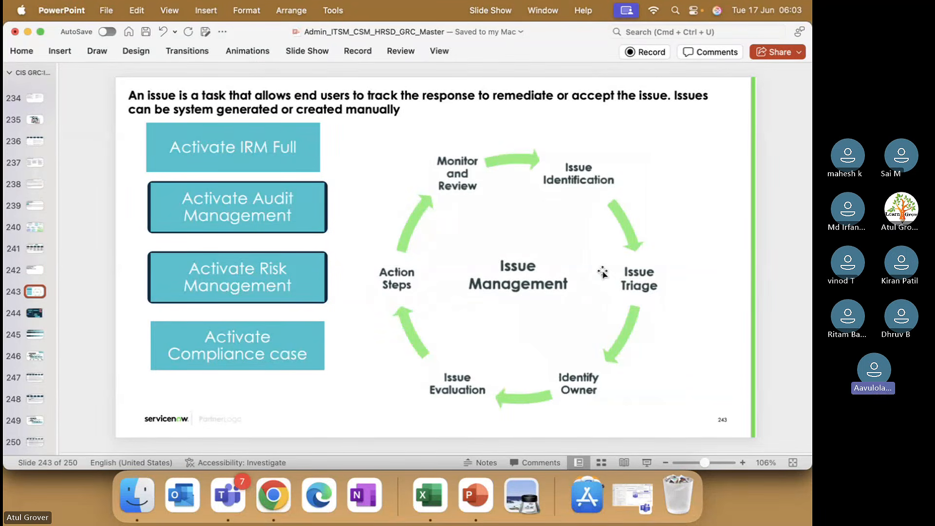
{"action": "key", "text": "Down"}
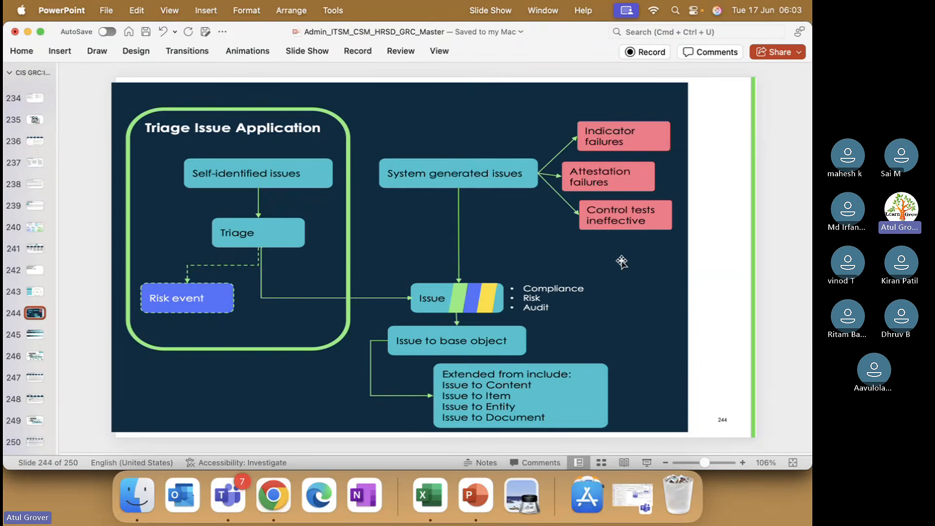
Check the Microsoft Teams meeting window, alternating between it and the Triage Issue Application slide in PowerPoint
{"action": "key", "text": "super+Tab"}
{"action": "key", "text": "super+Tab"}
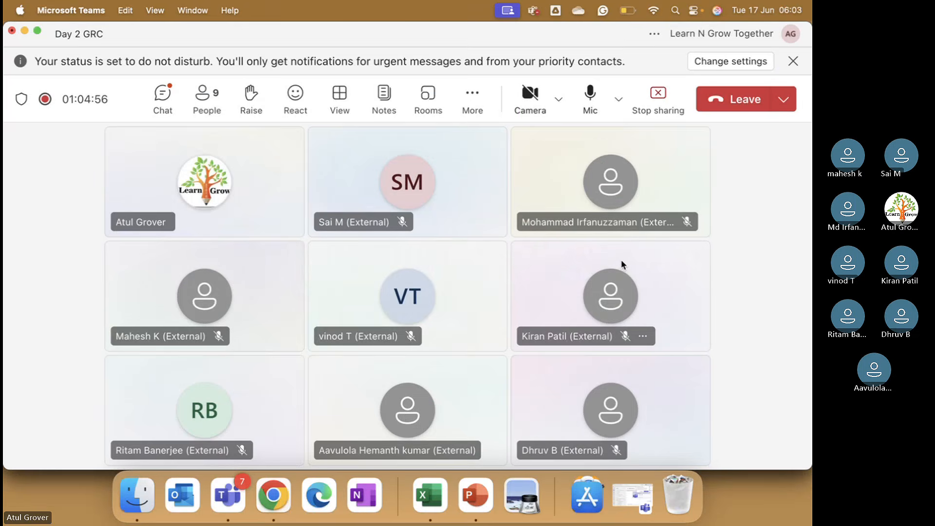
{"action": "key", "text": "super+Tab"}
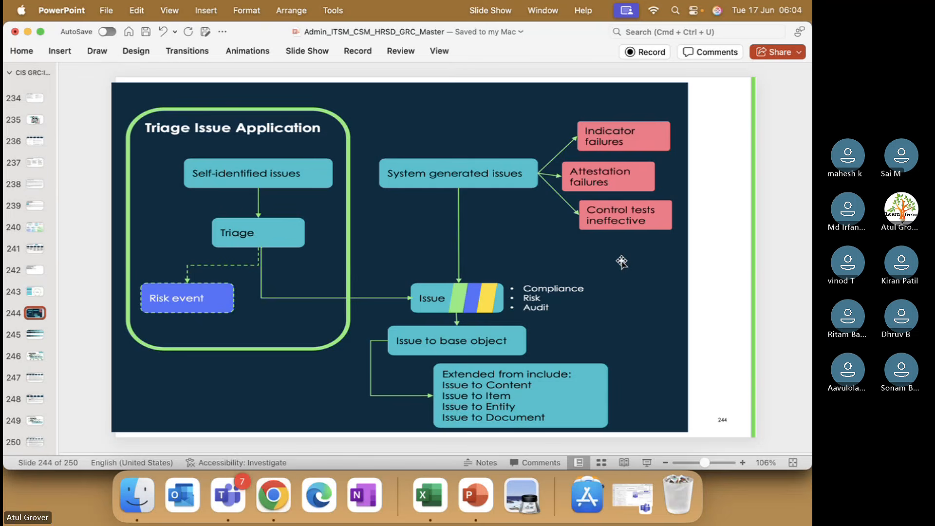
{"action": "key", "text": "super+Tab"}
{"action": "key", "text": "super+Tab"}
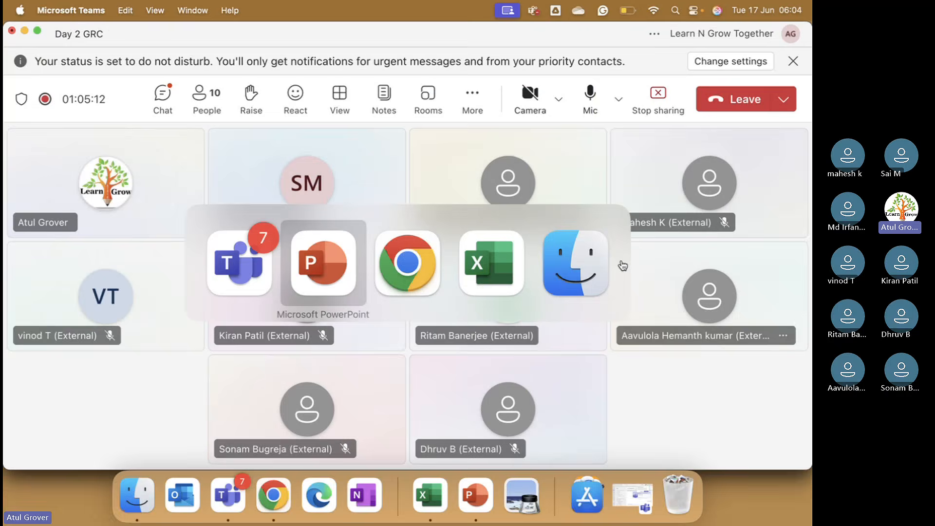
Switch to Chrome and open the ServiceNow Plugins module from the application navigator in a new browser tab
{"action": "key", "text": "super+Tab"}
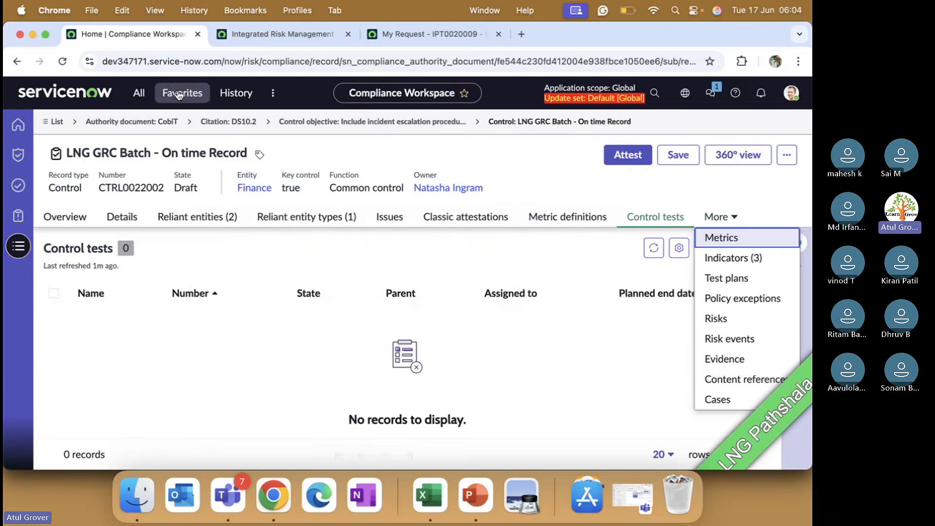
{"action": "left_click", "coordinate": [142, 95]}
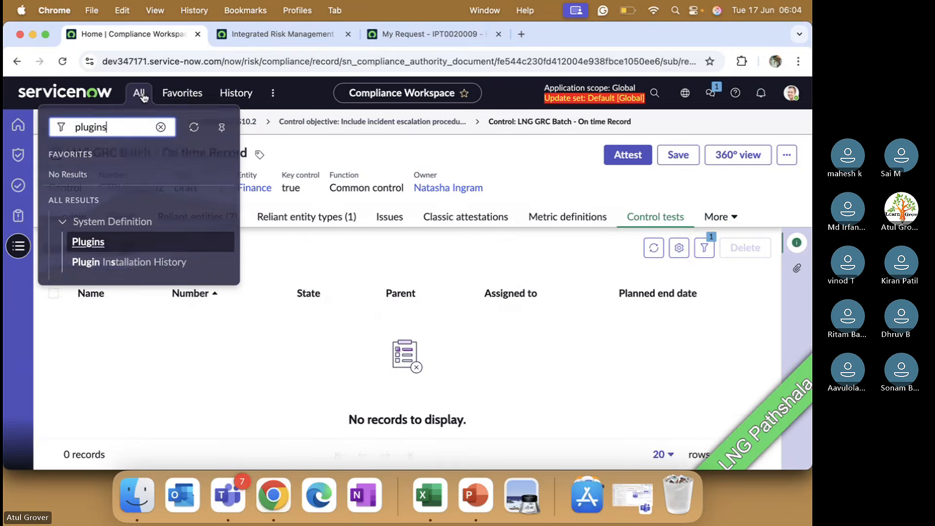
{"action": "left_click", "coordinate": [89, 242], "text": "super"}
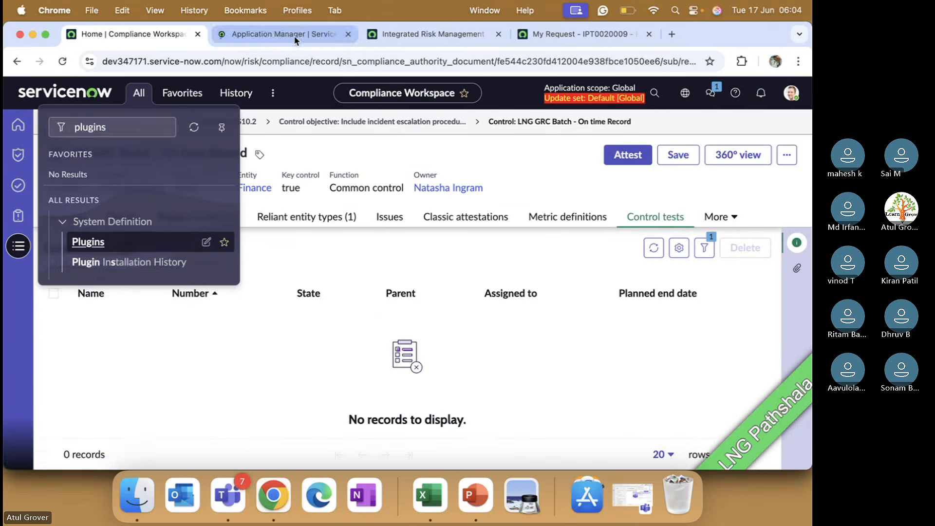
{"action": "left_click", "coordinate": [292, 41]}
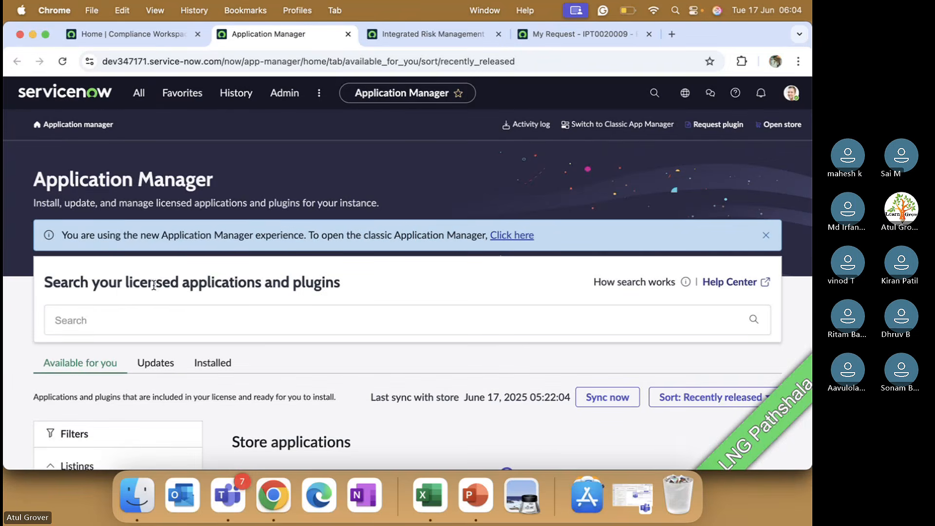
Search the licensed applications and plugins for "risk management" and browse the results as far as the ServiceNow products
{"action": "left_click", "coordinate": [141, 320]}
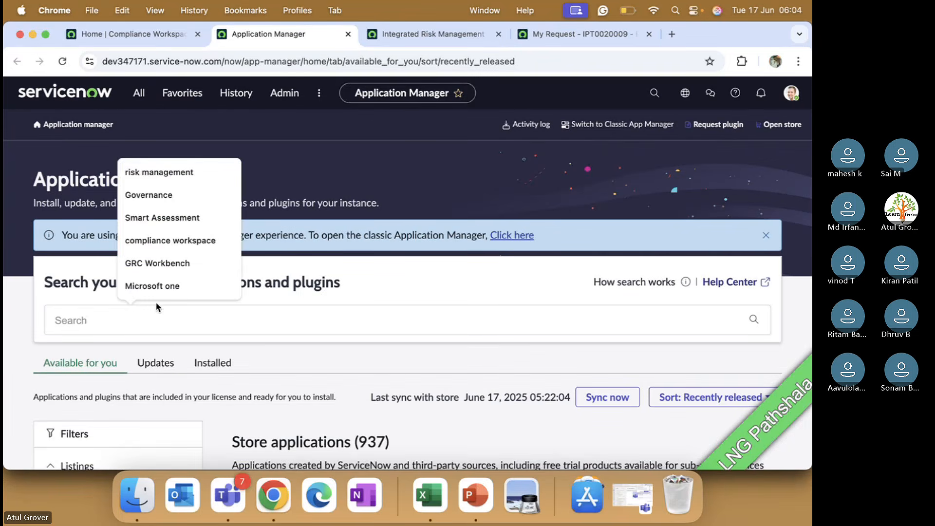
{"action": "left_click", "coordinate": [177, 178]}
{"action": "key", "text": "Return"}
{"action": "scroll", "coordinate": [302, 315], "scroll_direction": "down", "scroll_amount": 5}
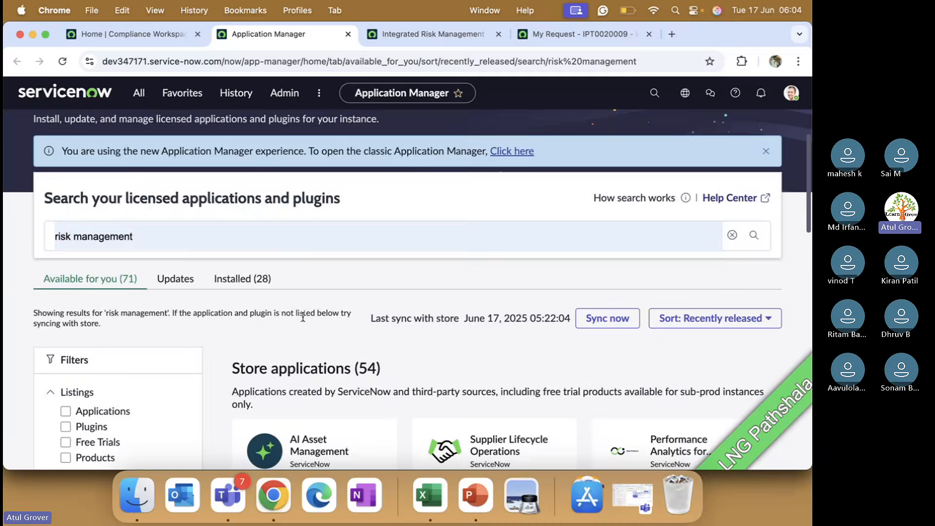
{"action": "scroll", "coordinate": [303, 322], "scroll_direction": "down", "scroll_amount": 15}
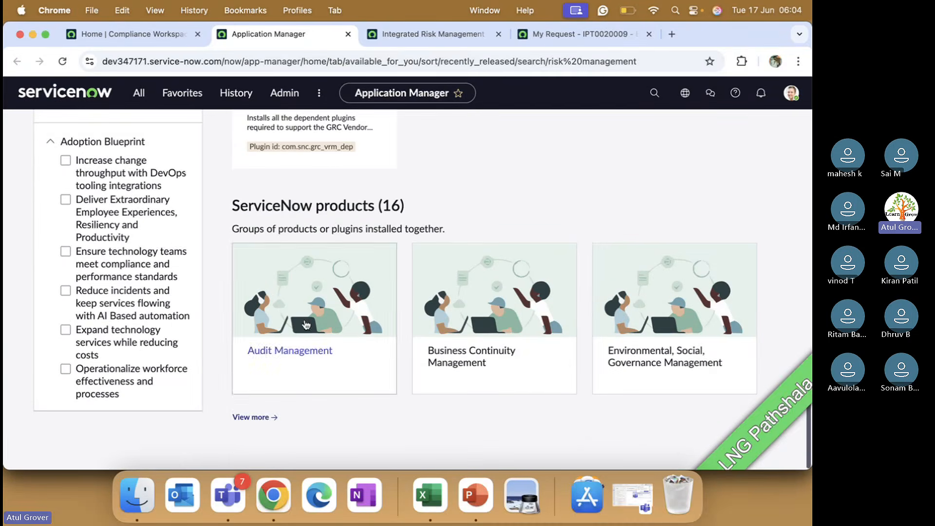
Expand the full list of matching ServiceNow products and open the Integrated Risk Management product
{"action": "left_click", "coordinate": [252, 418]}
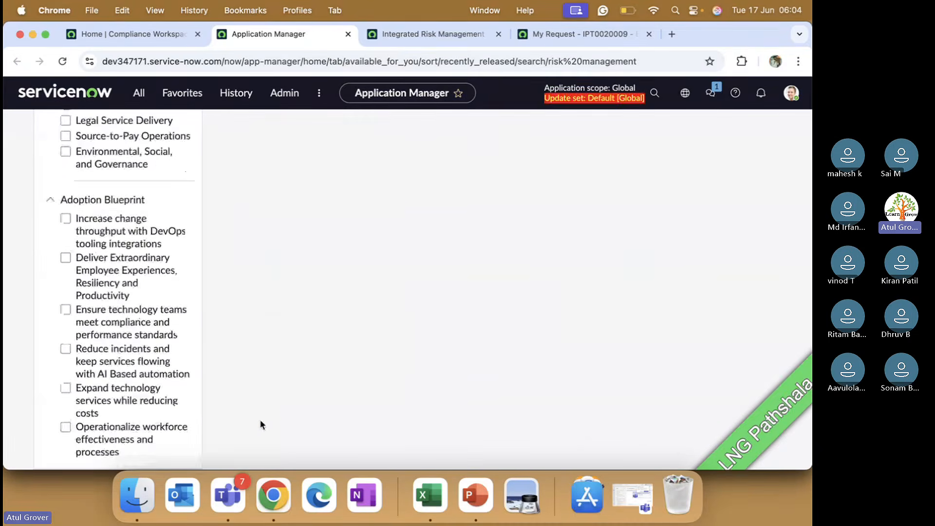
{"action": "scroll", "coordinate": [484, 291], "scroll_direction": "up", "scroll_amount": 8}
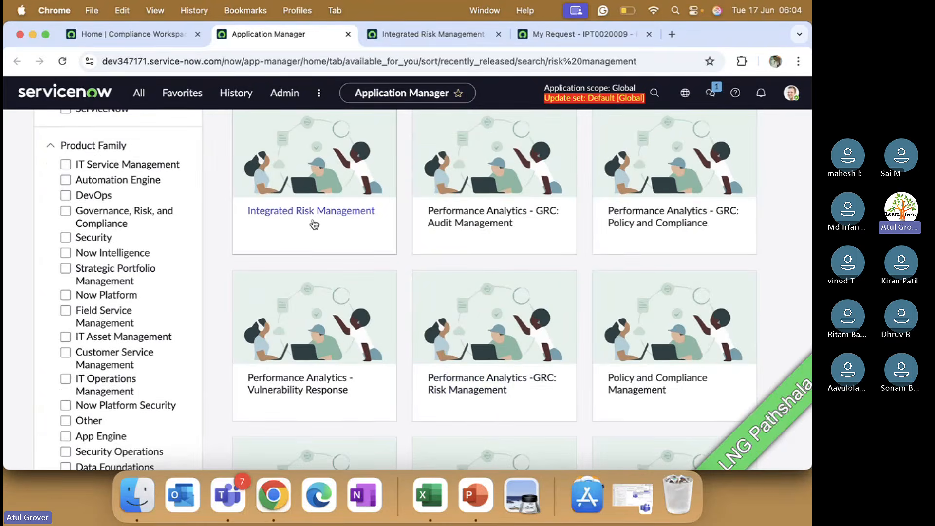
{"action": "left_click", "coordinate": [314, 223]}
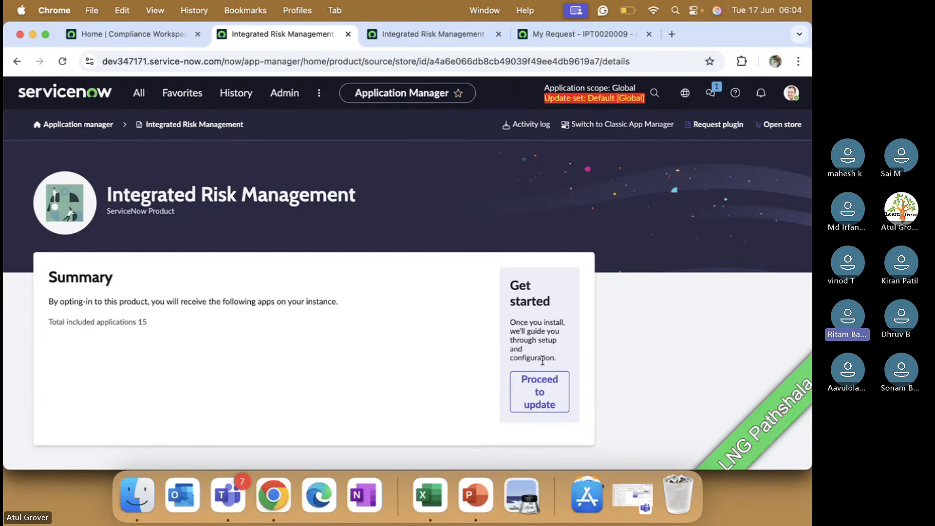
Review Integrated Risk Management's installation details, including selectable applications, already installed applications and the demo data option, and close them without installing
{"action": "left_click", "coordinate": [541, 387]}
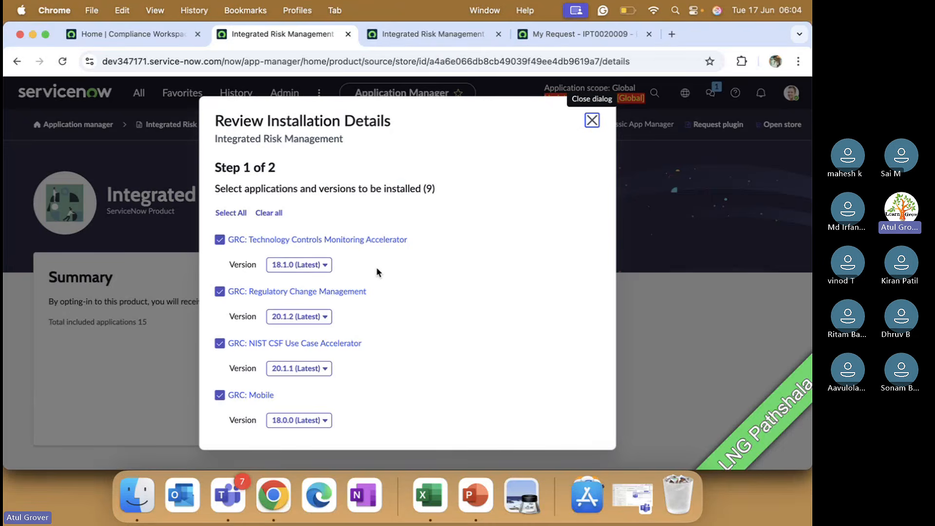
{"action": "scroll", "coordinate": [378, 272], "scroll_direction": "down", "scroll_amount": 10}
{"action": "scroll", "coordinate": [378, 272], "scroll_direction": "down", "scroll_amount": 4}
{"action": "scroll", "coordinate": [377, 272], "scroll_direction": "down", "scroll_amount": 5}
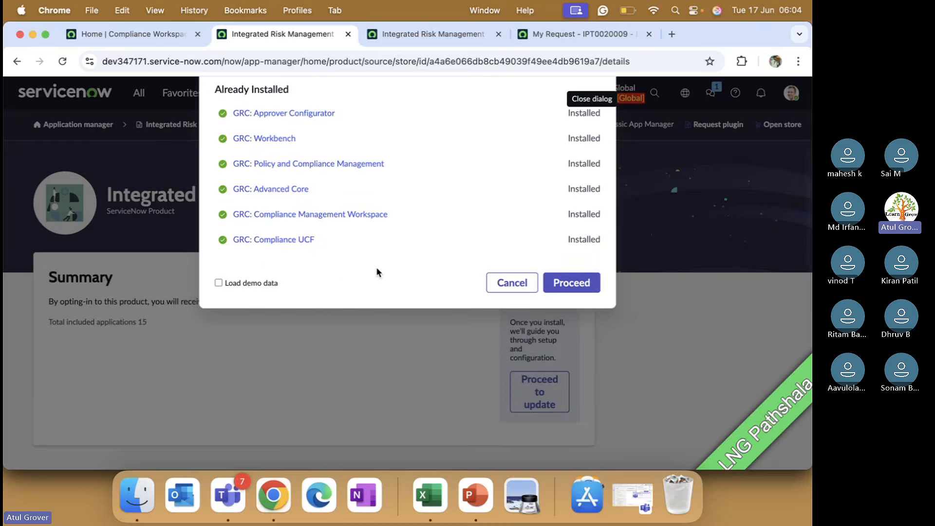
{"action": "scroll", "coordinate": [378, 272], "scroll_direction": "up", "scroll_amount": 10}
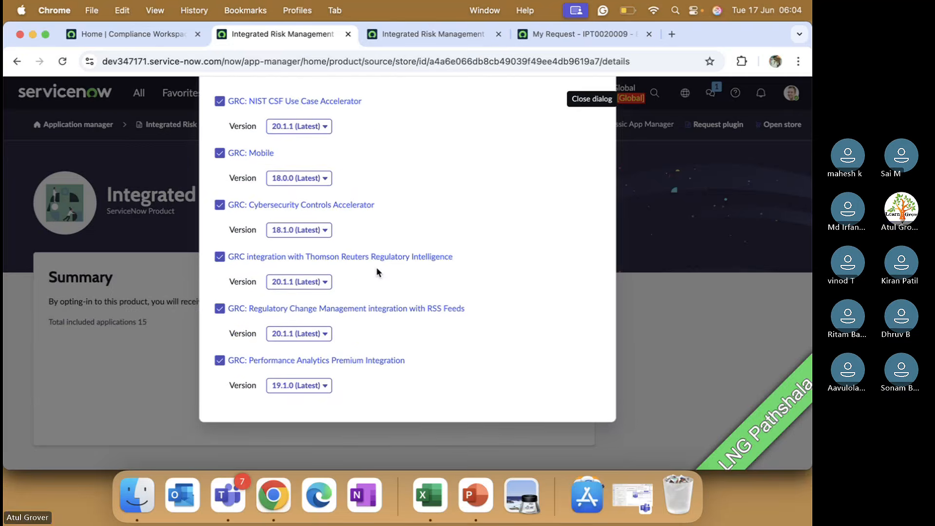
{"action": "scroll", "coordinate": [376, 271], "scroll_direction": "down", "scroll_amount": 9}
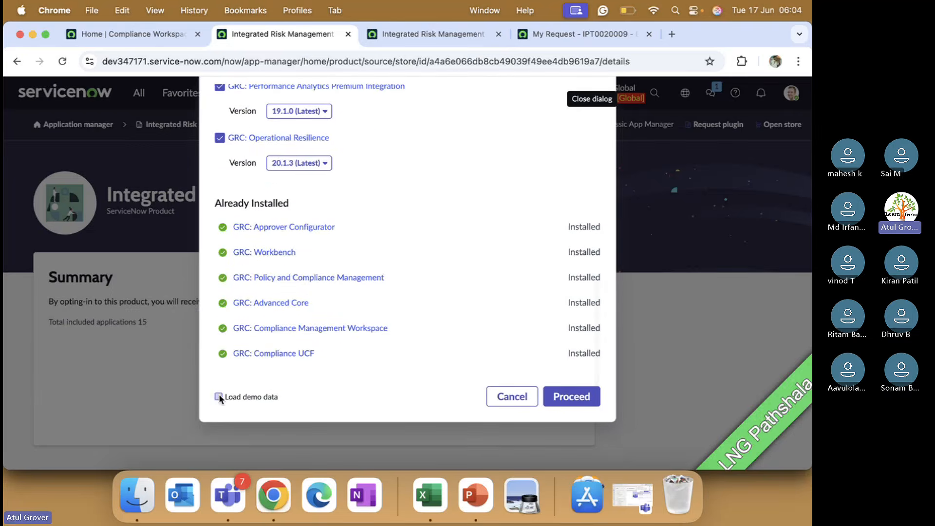
{"action": "scroll", "coordinate": [444, 265], "scroll_direction": "up", "scroll_amount": 10}
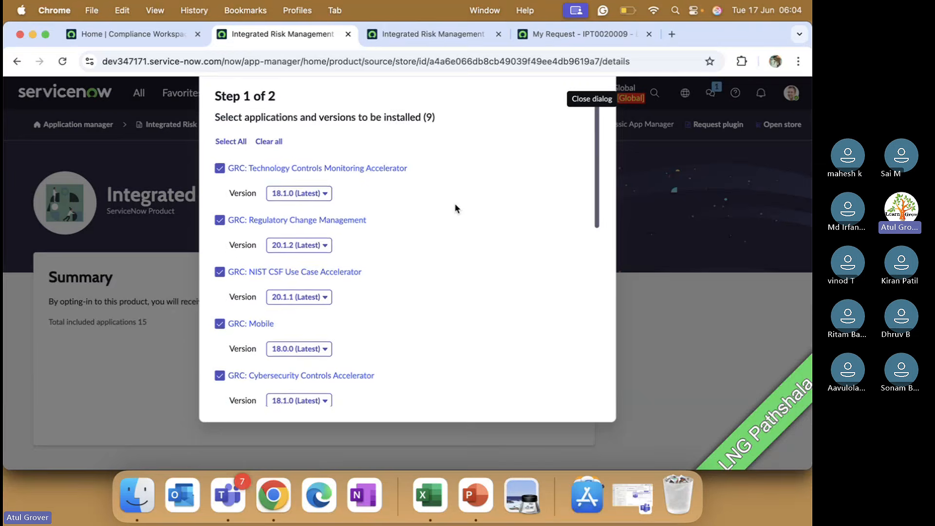
{"action": "scroll", "coordinate": [455, 203], "scroll_direction": "up", "scroll_amount": 2}
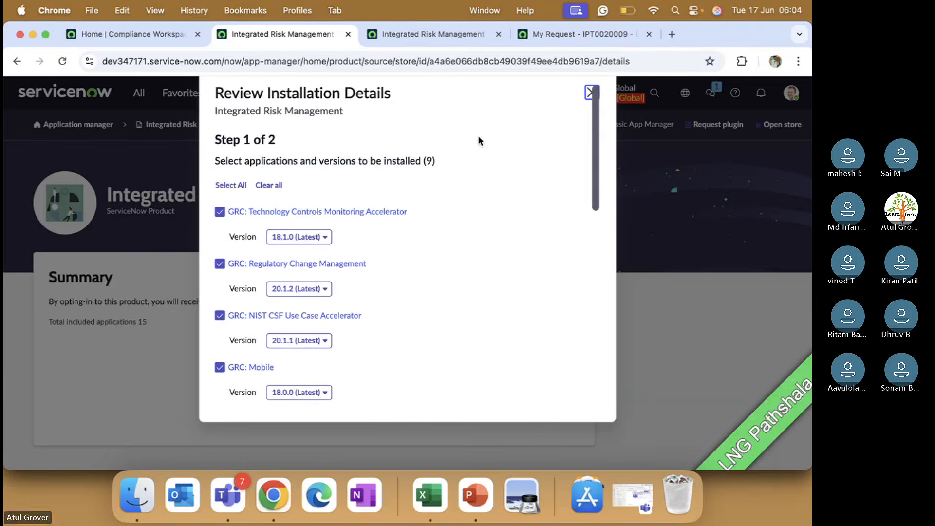
{"action": "scroll", "coordinate": [401, 284], "scroll_direction": "up", "scroll_amount": 1}
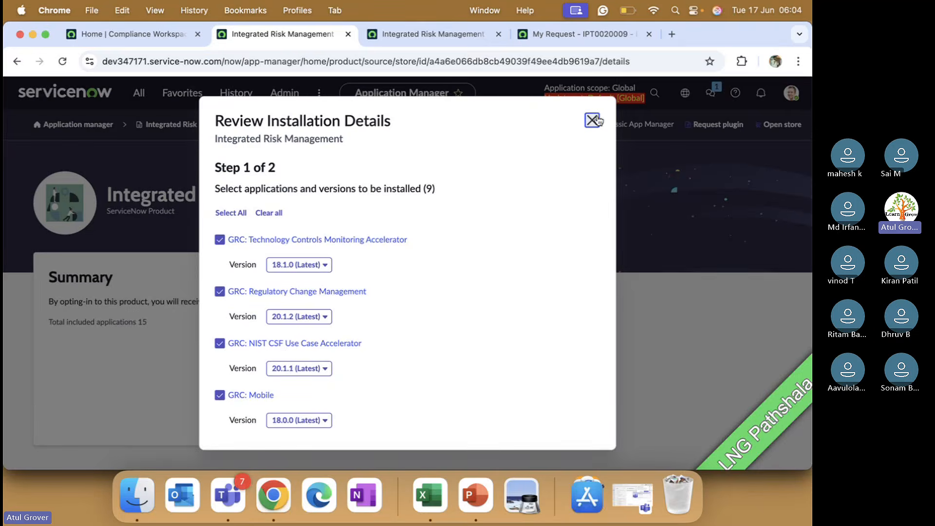
{"action": "left_click", "coordinate": [593, 118]}
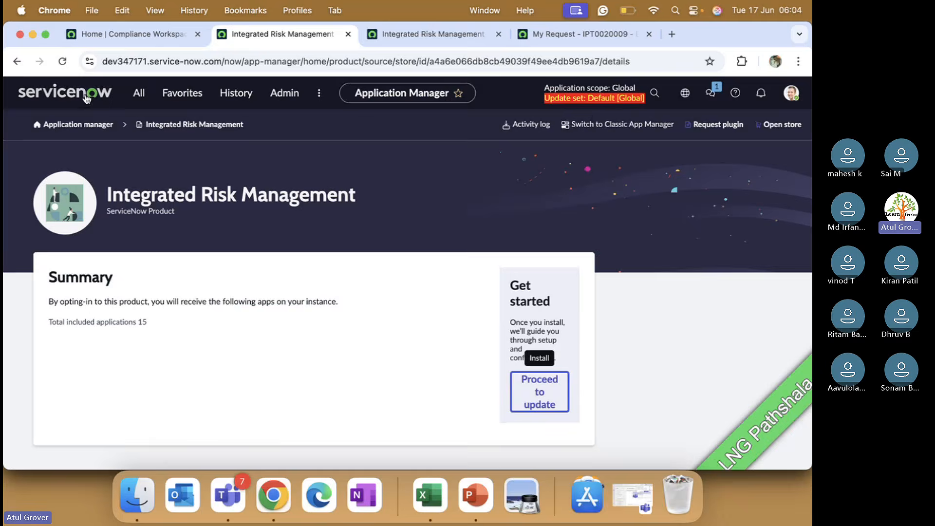
Filter the application navigator by "risk", look through the Risk Events modules, and return to the Triage Issue Application slide in PowerPoint
{"action": "left_click", "coordinate": [139, 93]}
{"action": "type", "text": "risk"}
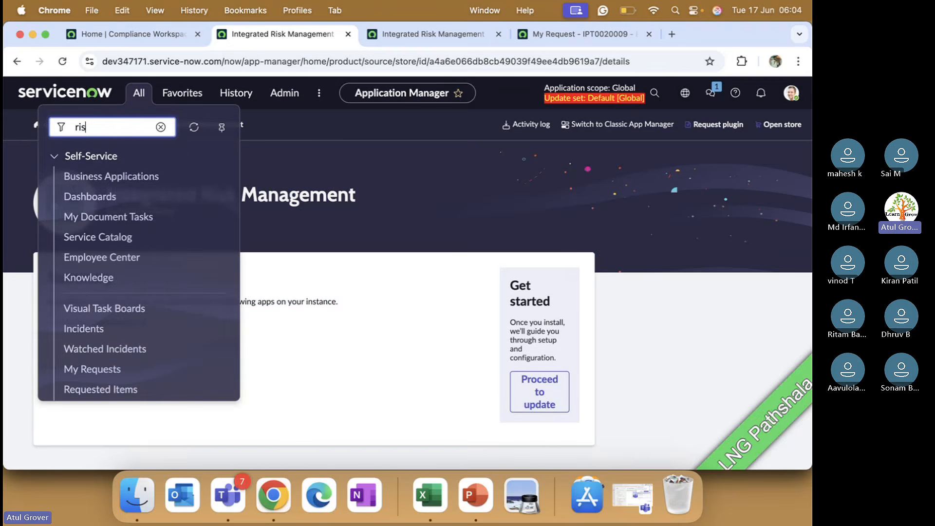
{"action": "scroll", "coordinate": [100, 232], "scroll_direction": "down", "scroll_amount": 2}
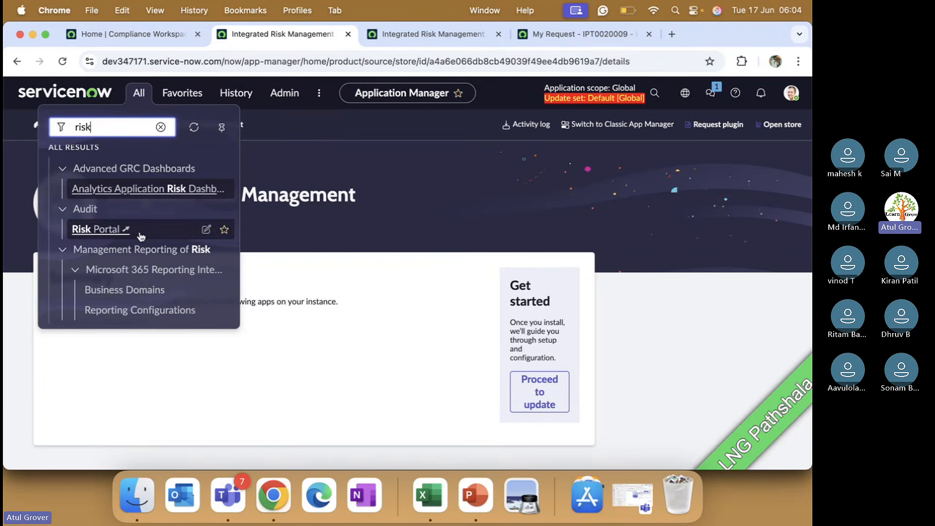
{"action": "scroll", "coordinate": [141, 237], "scroll_direction": "down", "scroll_amount": 1}
{"action": "scroll", "coordinate": [141, 237], "scroll_direction": "down", "scroll_amount": 5}
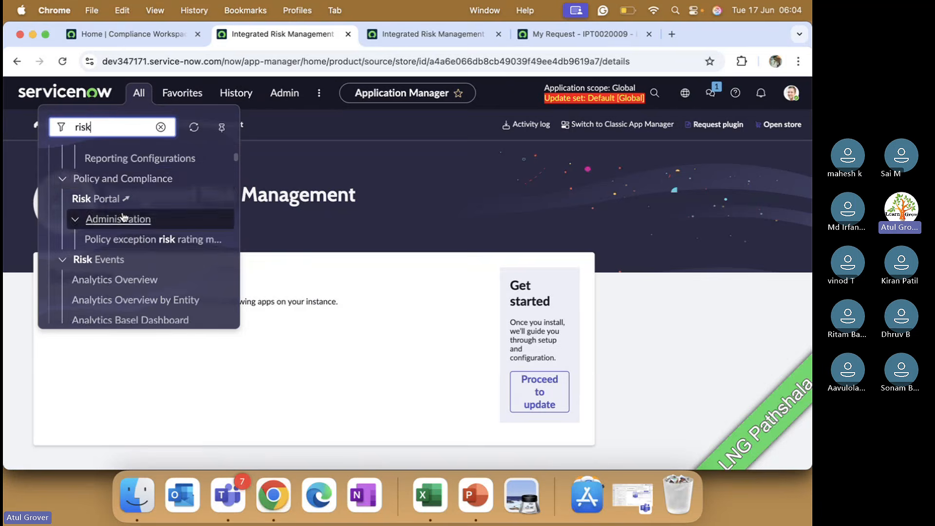
{"action": "scroll", "coordinate": [122, 262], "scroll_direction": "down", "scroll_amount": 6}
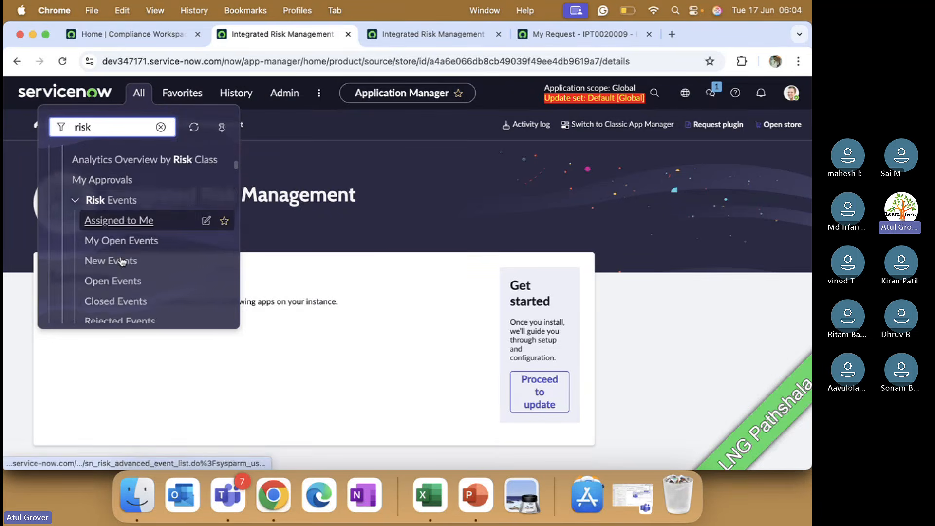
{"action": "scroll", "coordinate": [122, 261], "scroll_direction": "down", "scroll_amount": 4}
{"action": "key", "text": "super+Tab"}
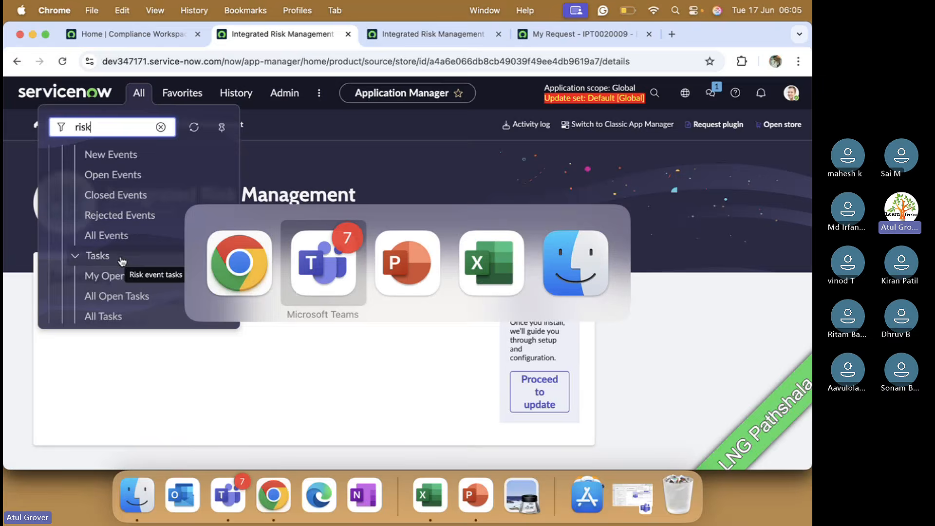
{"action": "key", "text": "super+Tab"}
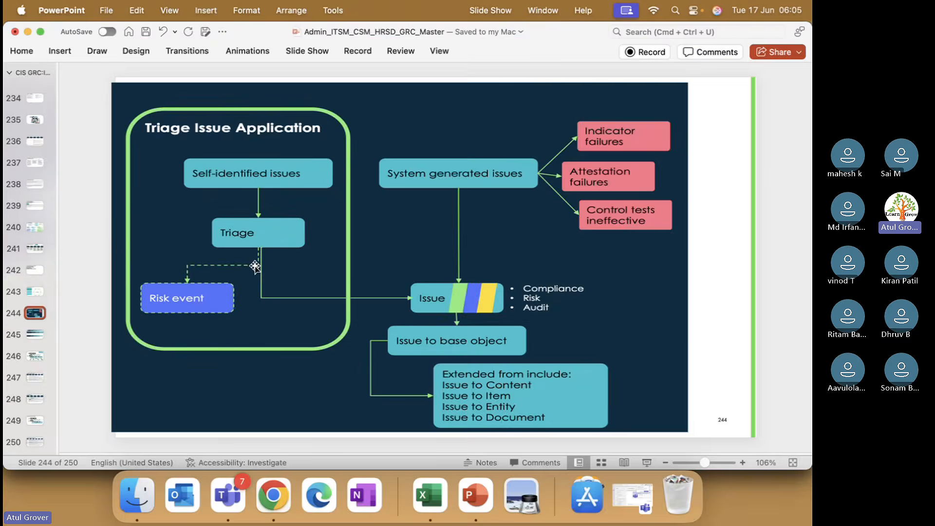